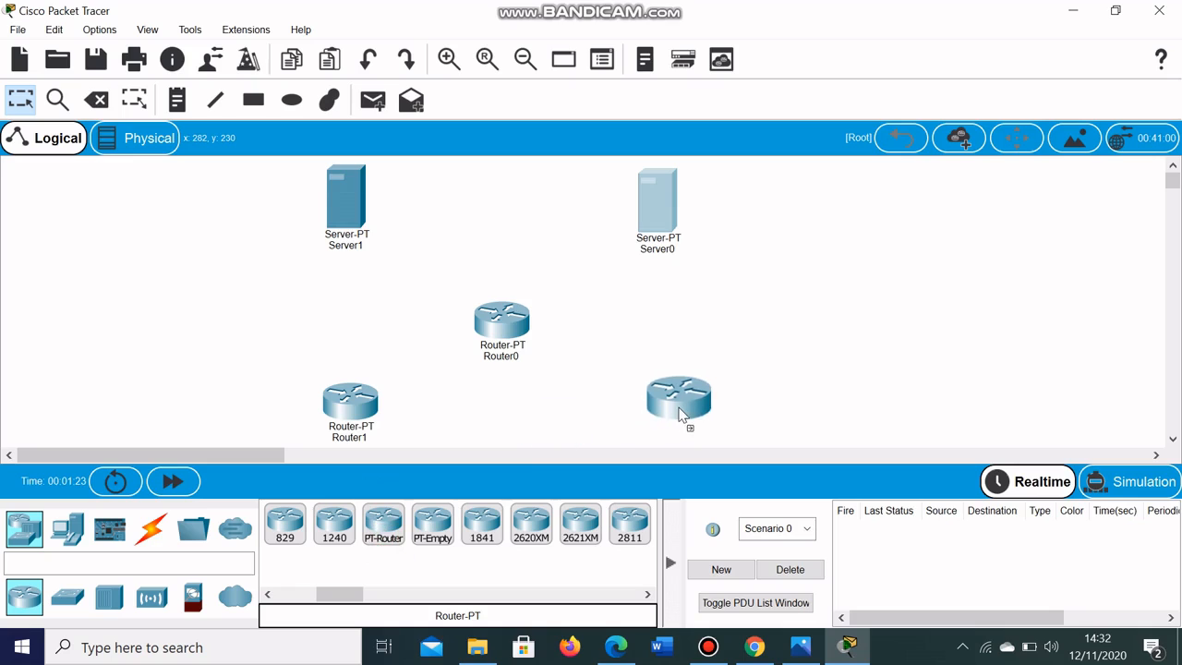
- Place a third Router-PT below Server0 and spread the server and router pairs farther apart around Router0
left_click(672, 423)
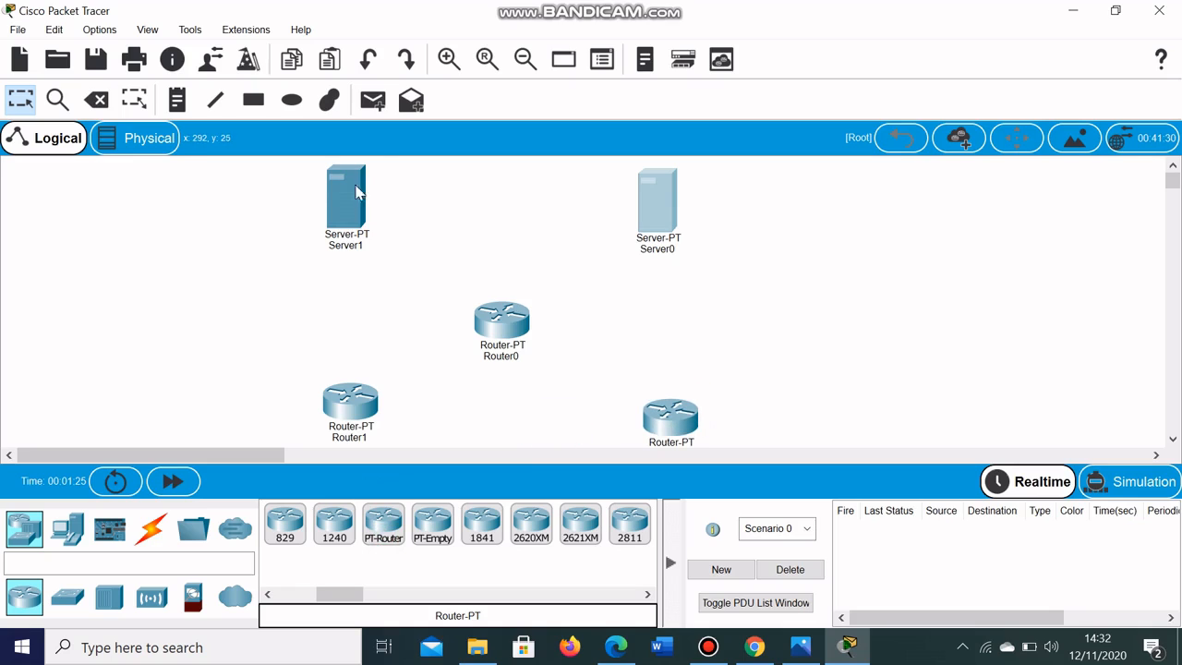
left_click_drag(356, 189, 311, 186)
left_click_drag(351, 403, 302, 394)
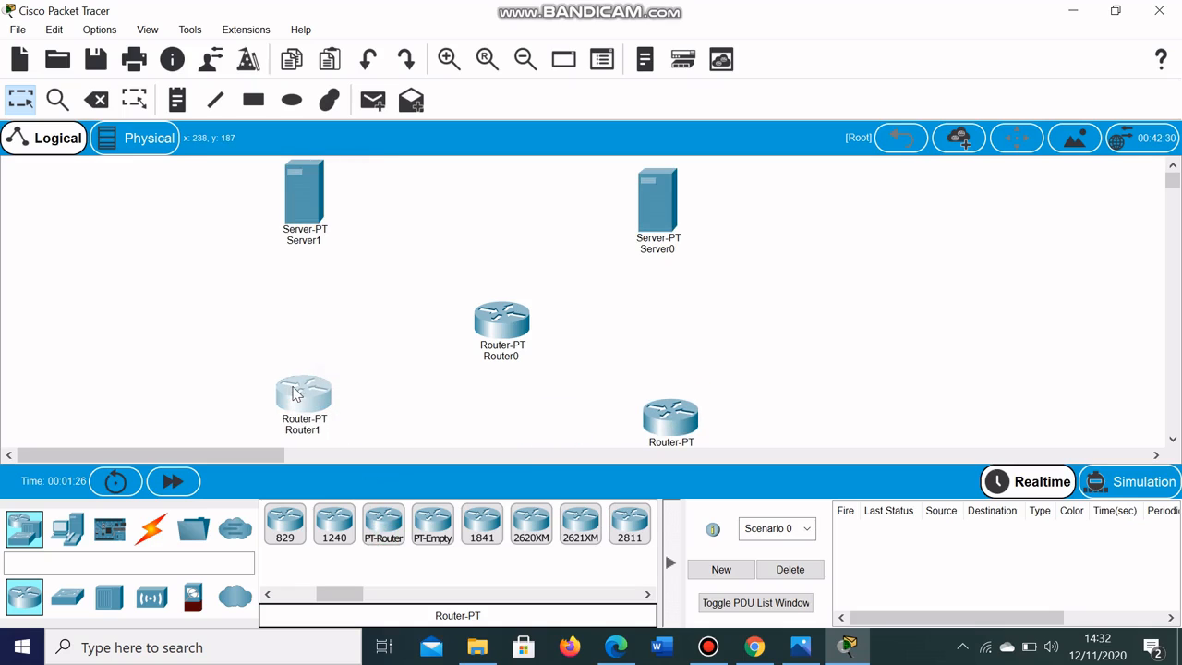
left_click_drag(656, 203, 693, 203)
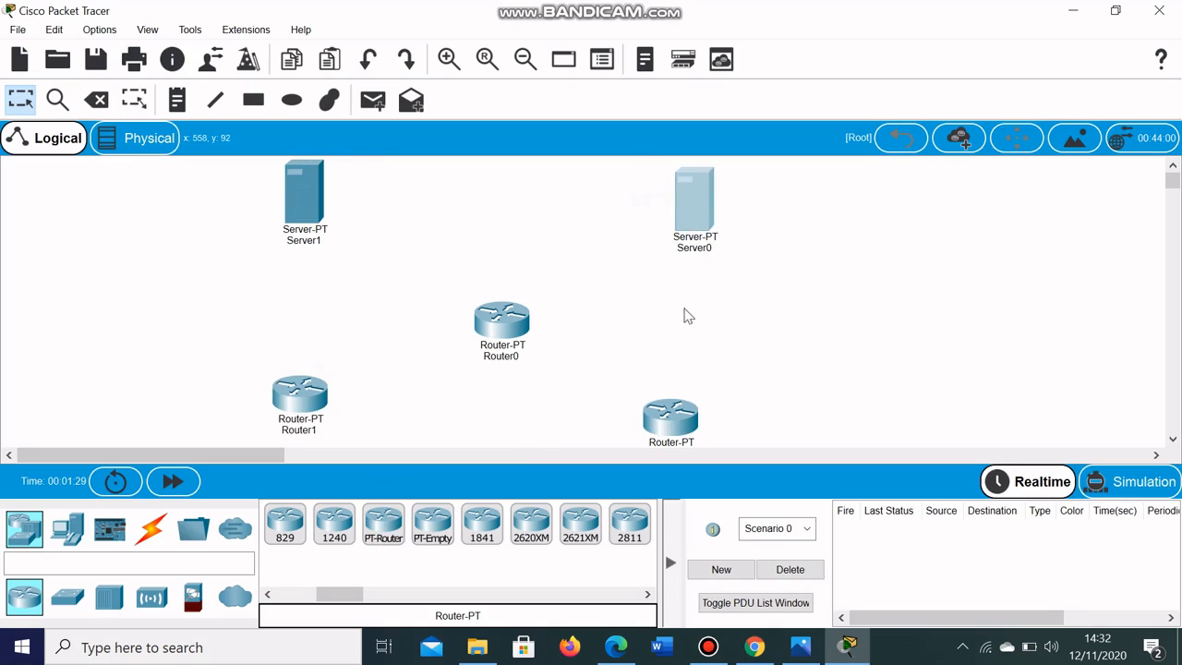
left_click(683, 417)
left_click_drag(683, 417, 720, 411)
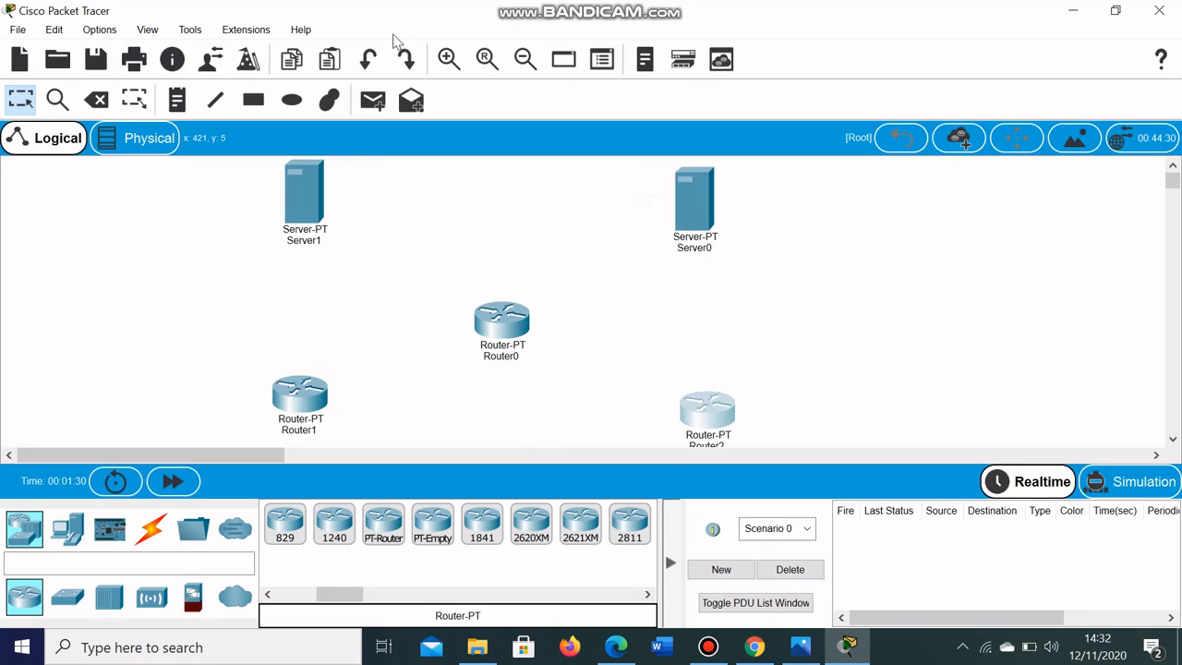
- Move Router1 and Router2 slightly upward to free space below them for end devices
left_click(524, 59)
left_click(524, 59)
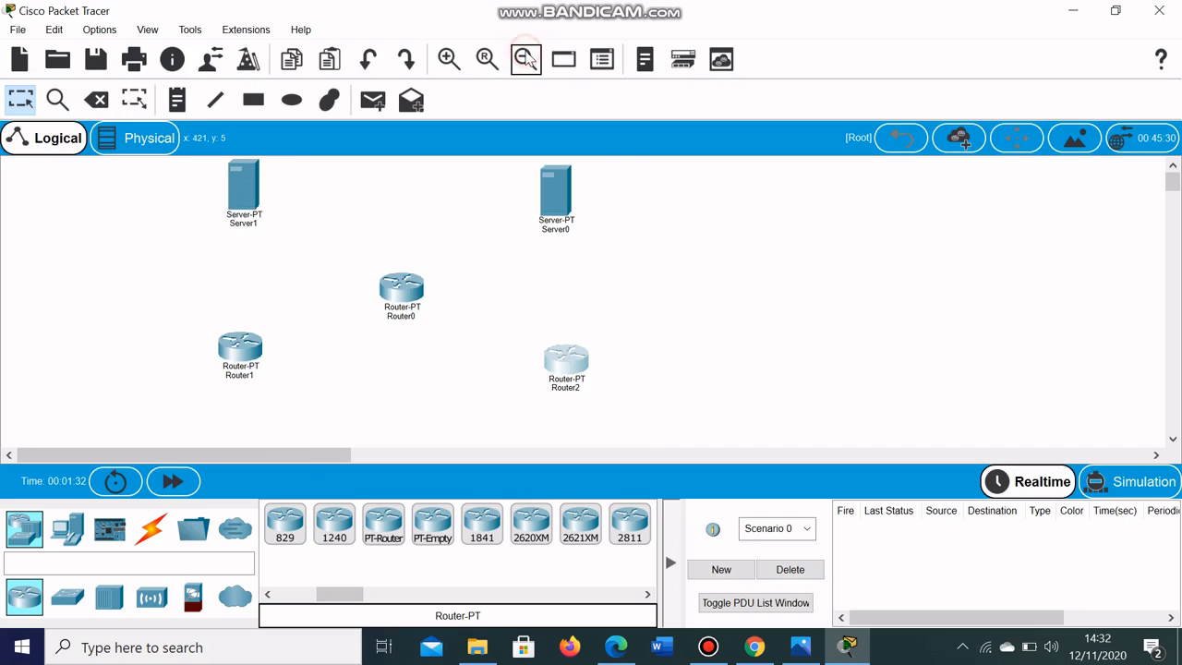
left_click_drag(242, 346, 238, 334)
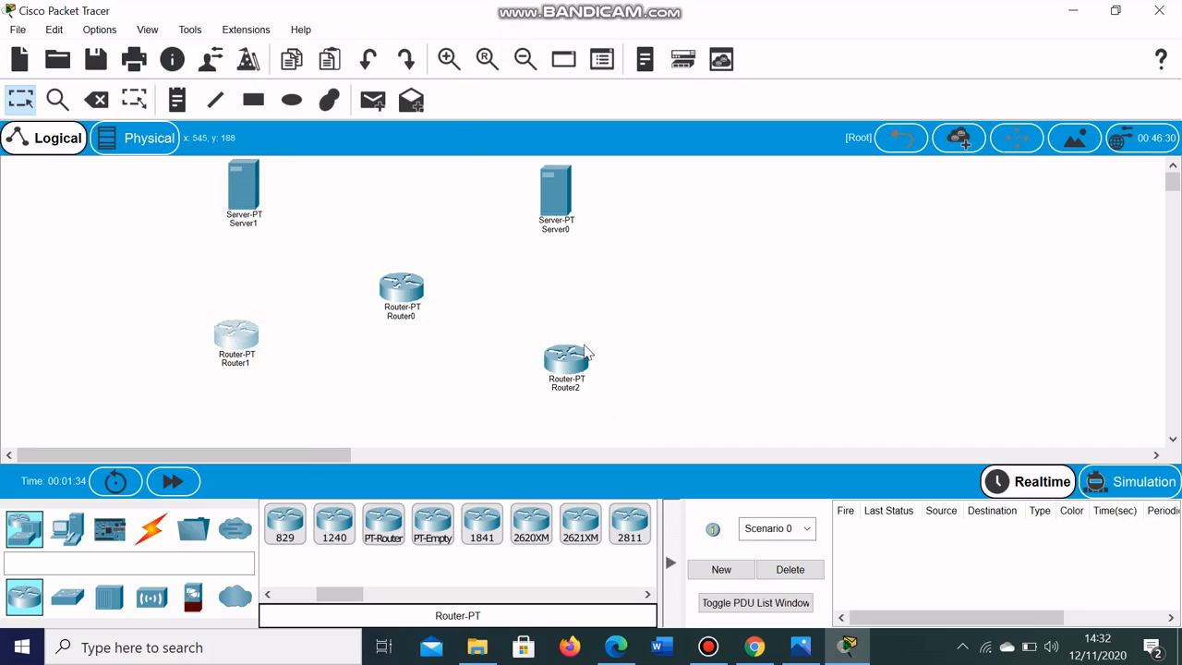
left_click_drag(550, 378, 557, 351)
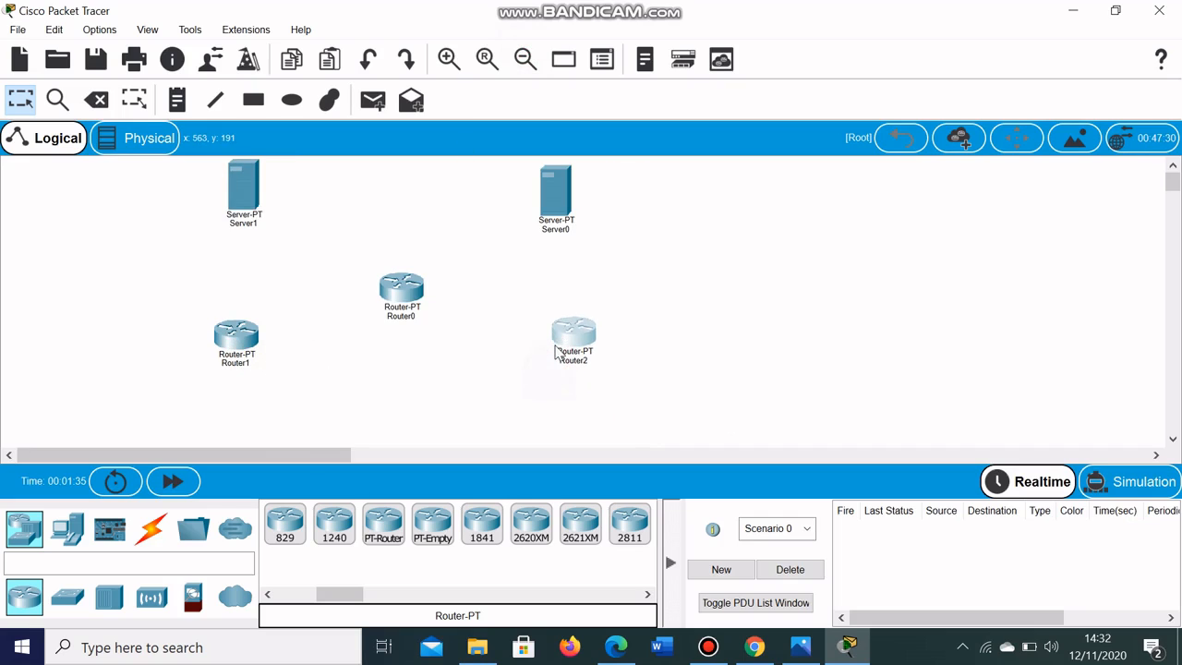
- Add three PC-PT devices: one below Router2 and two below Router1, one on either side of it
left_click(59, 529)
left_click(284, 524)
left_click(574, 413)
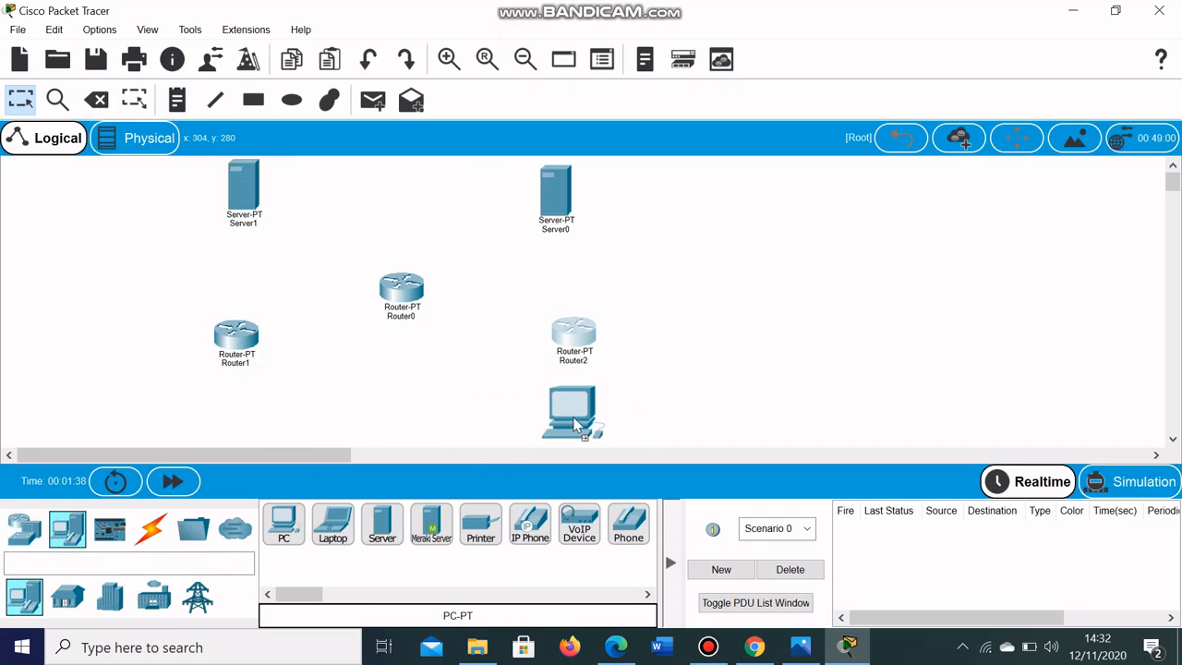
left_click(283, 524)
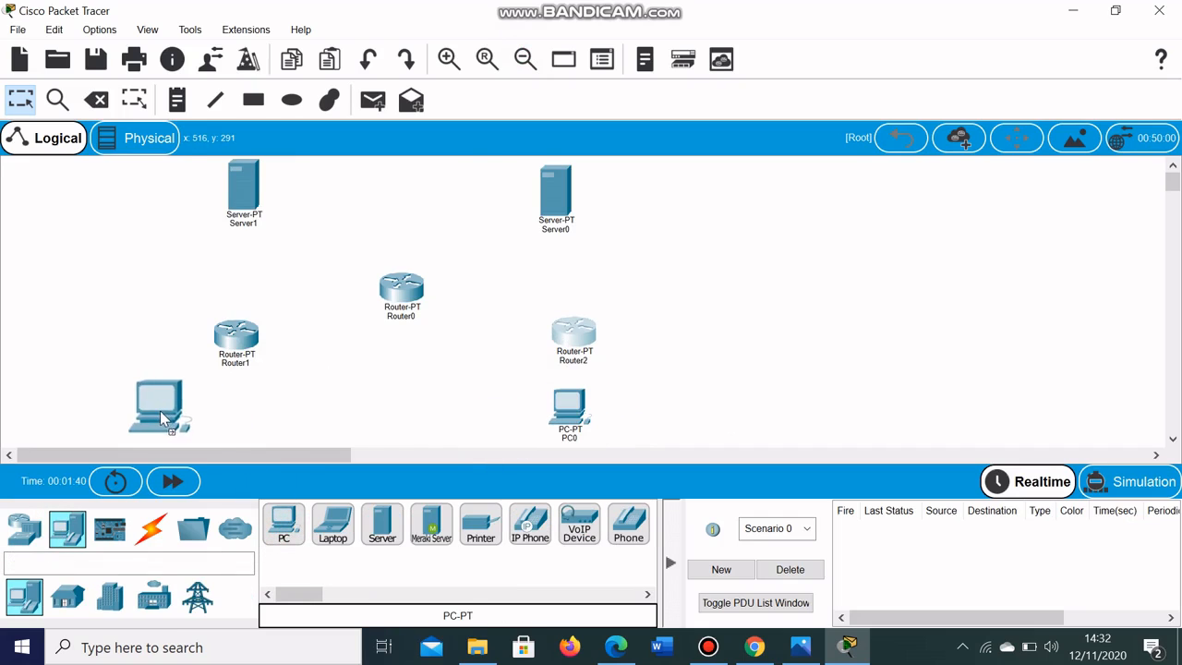
left_click(160, 412)
left_click(283, 525)
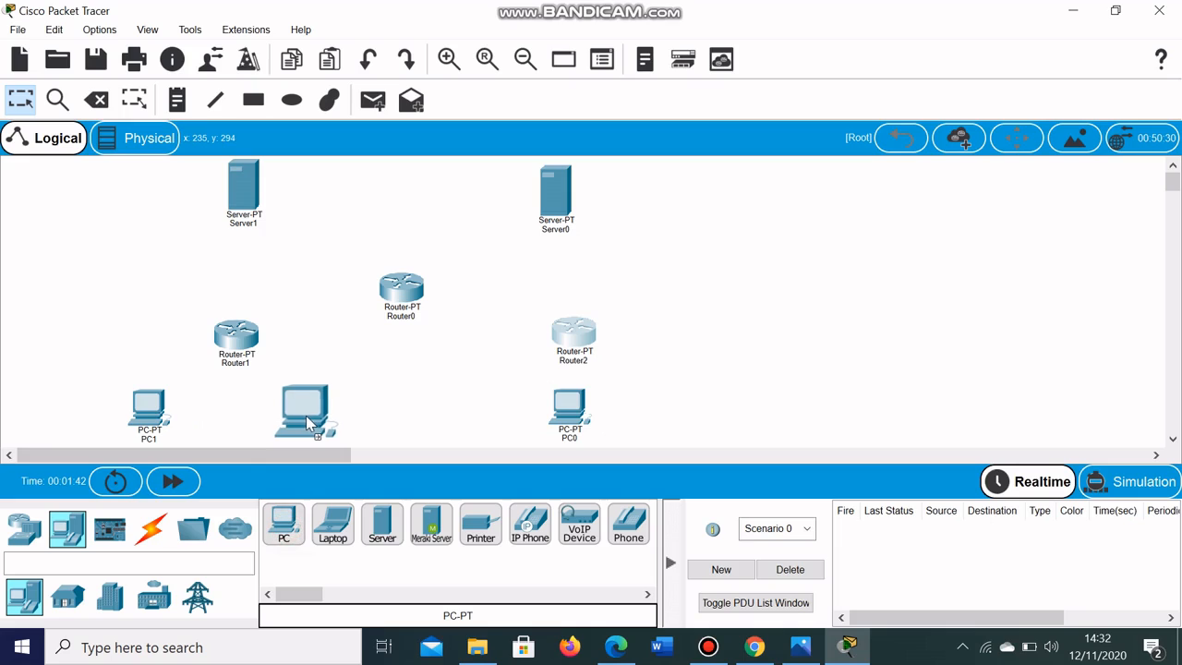
left_click(306, 421)
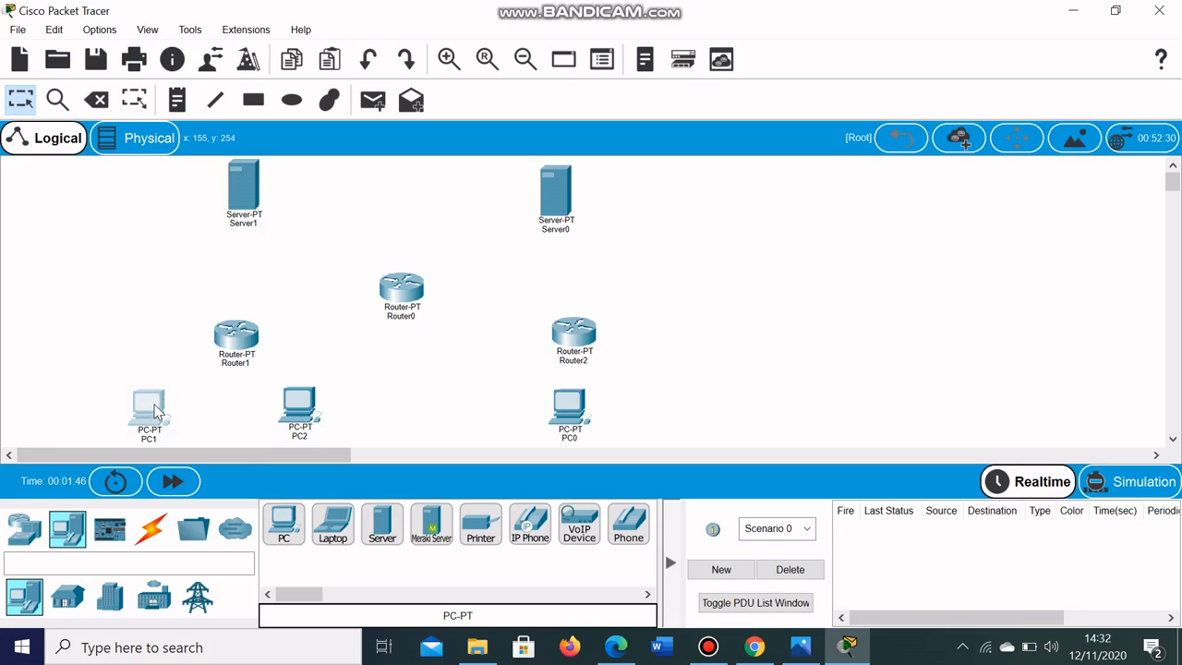
left_click_drag(154, 405, 155, 412)
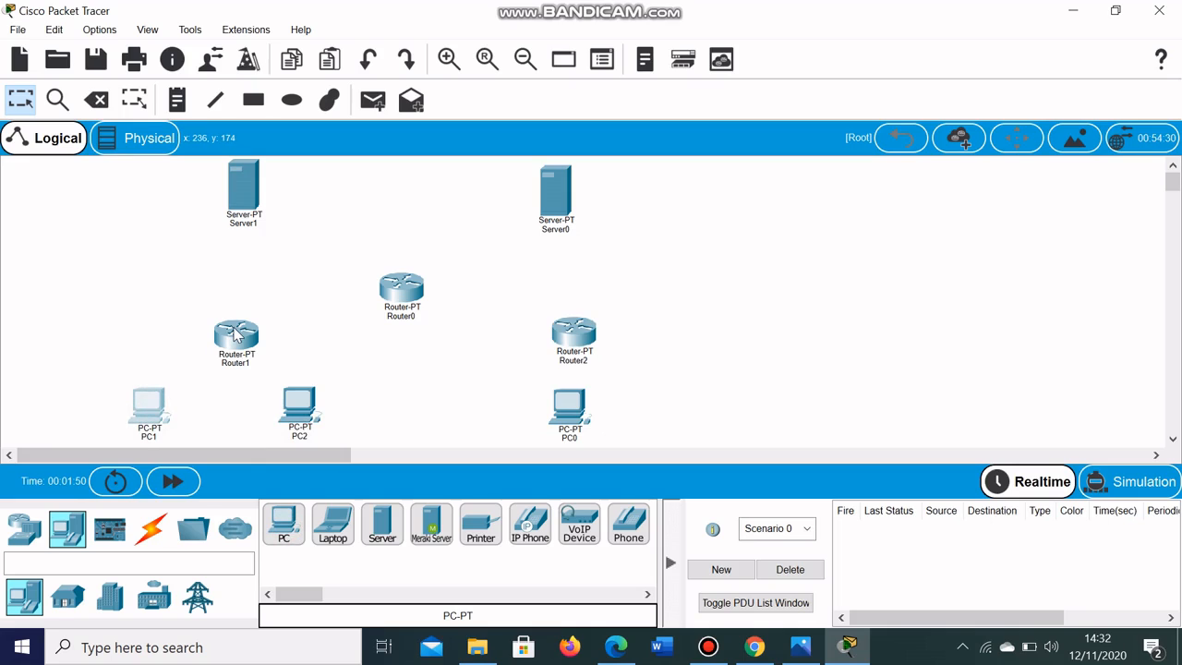
mouse_move(236, 327)
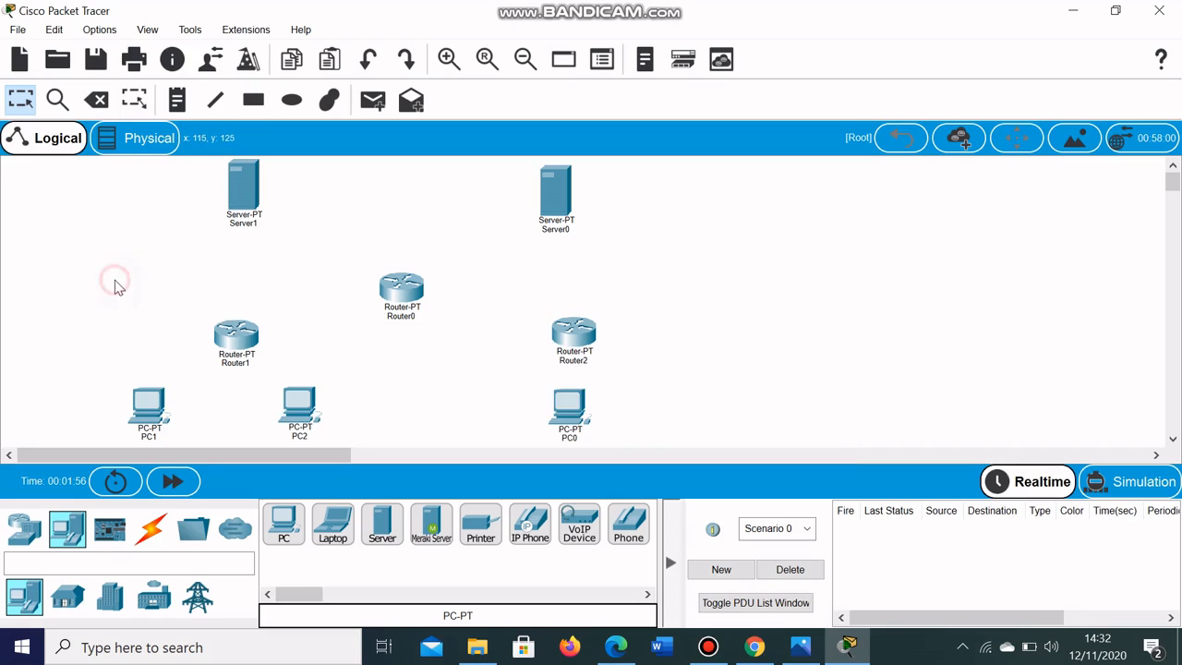
left_click(36, 529)
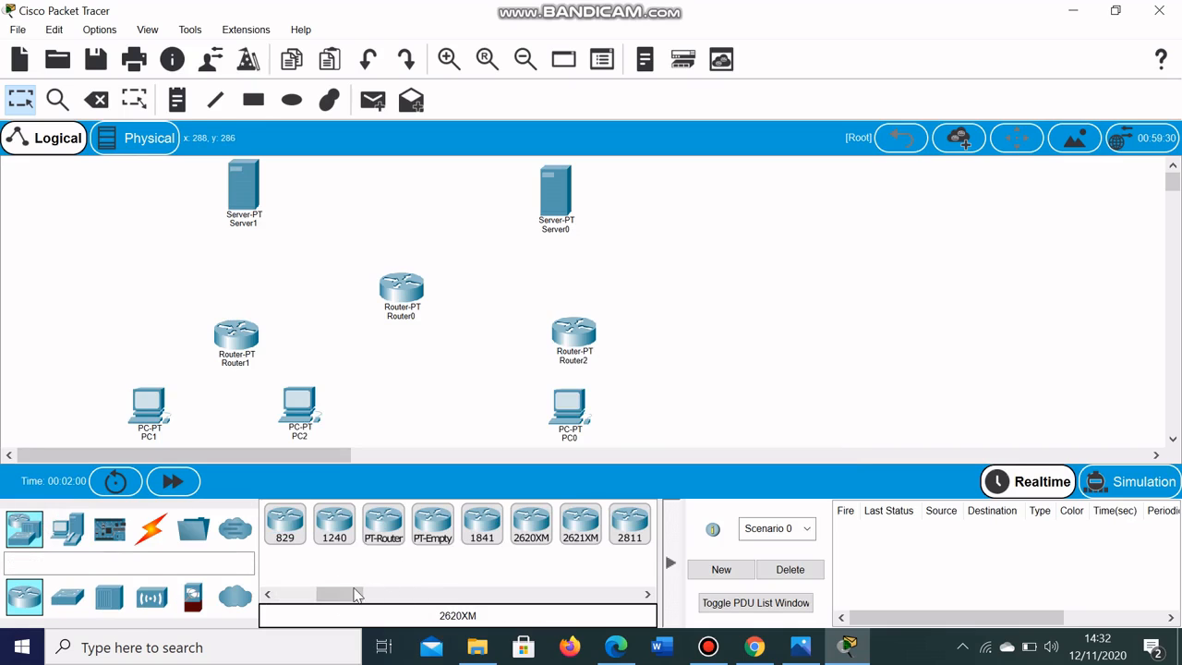
left_click_drag(357, 594, 328, 596)
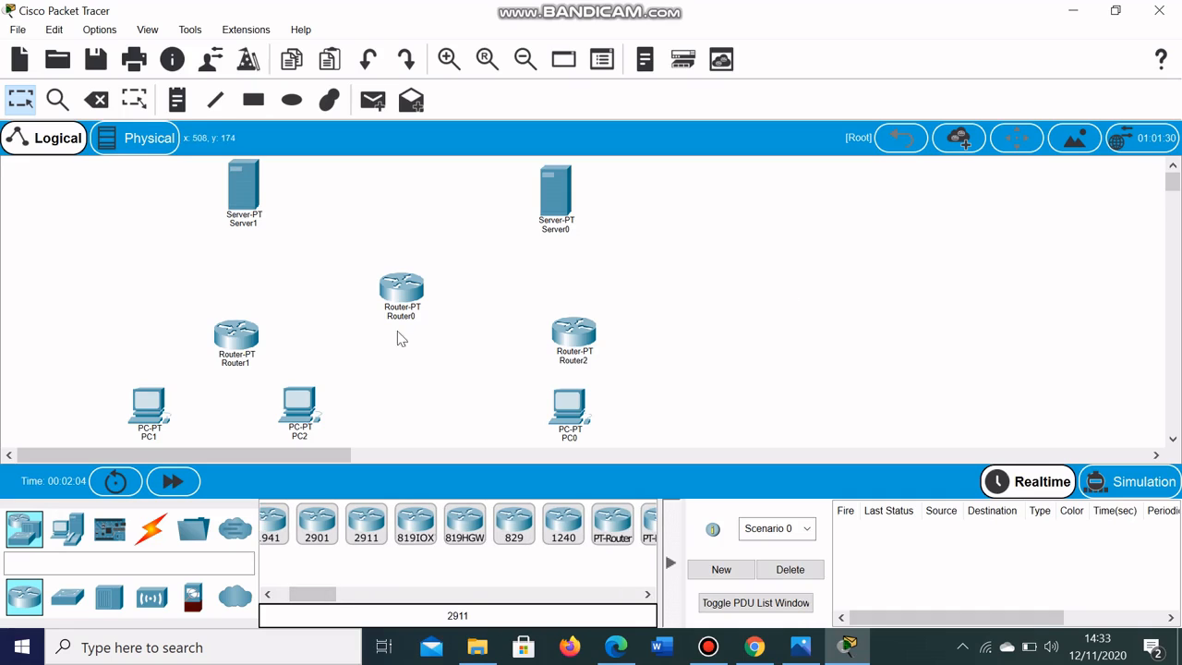
- Shift Router1, Router2 and Router0 upward, keeping Router0 centred above the other two as a triangle
left_click_drag(236, 336, 230, 321)
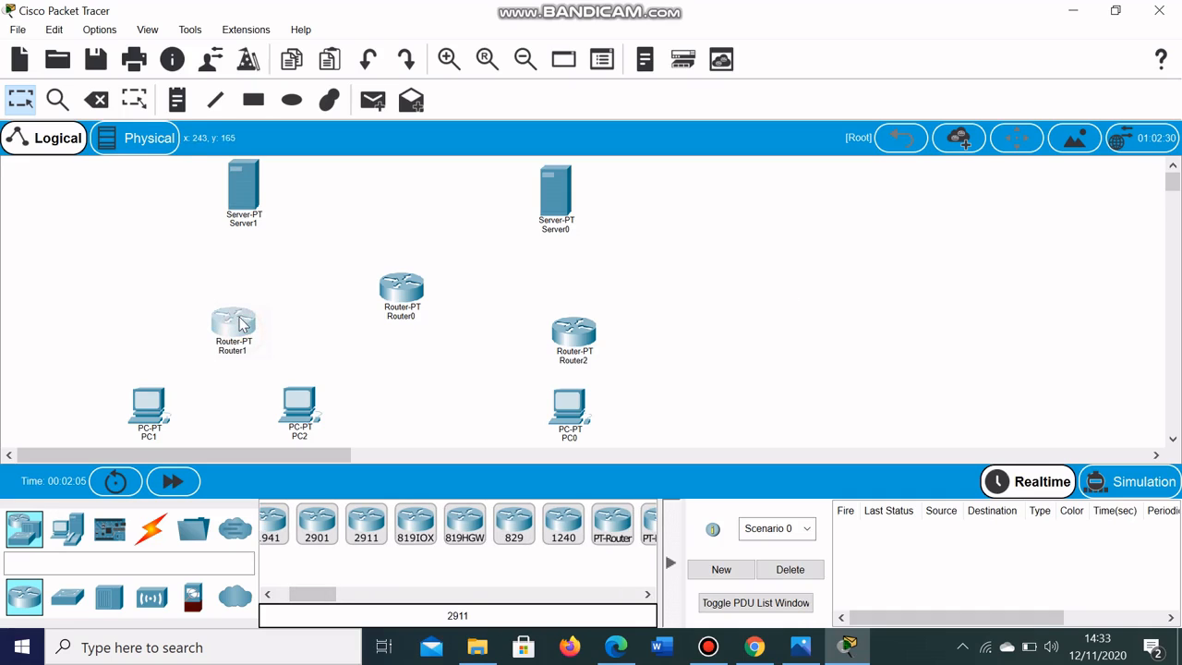
left_click_drag(582, 333, 582, 317)
left_click(415, 288)
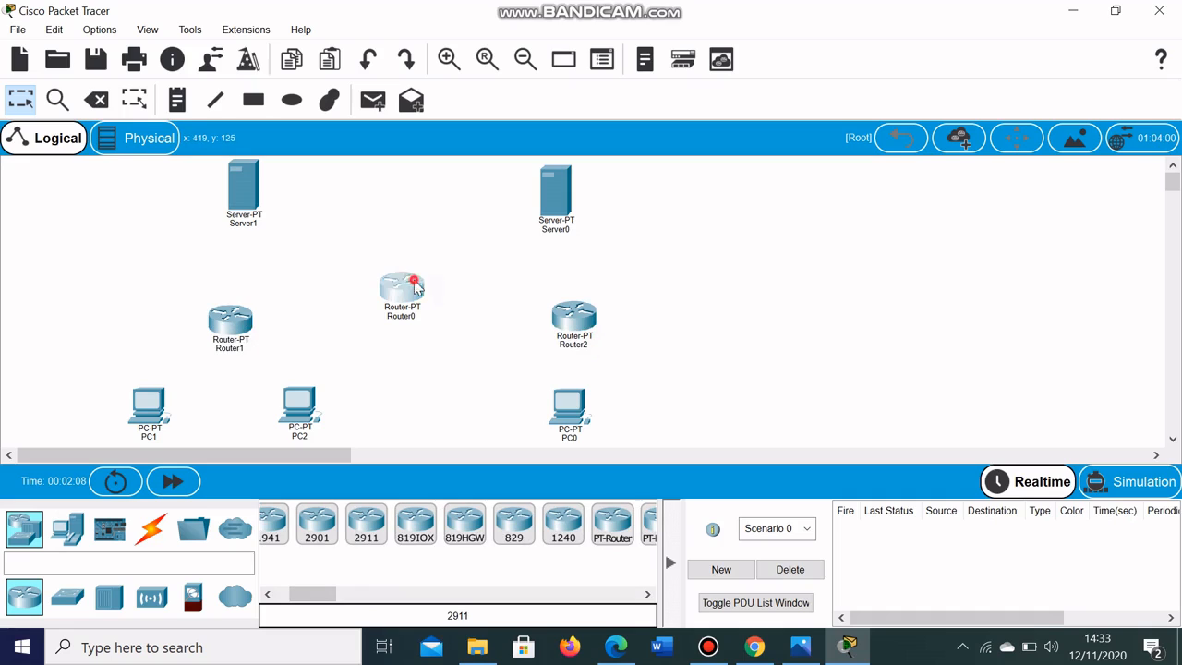
left_click_drag(414, 288, 415, 249)
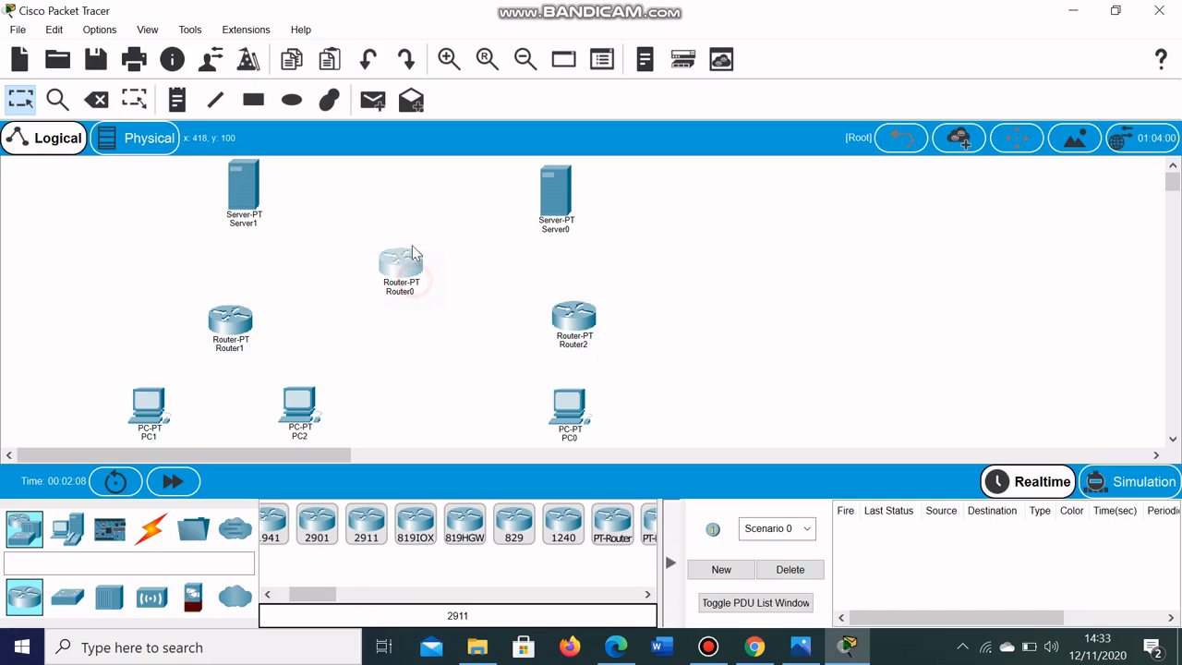
- Rename PC0 as PC3 and Router0 as Router3
left_click(580, 447)
left_click(578, 441)
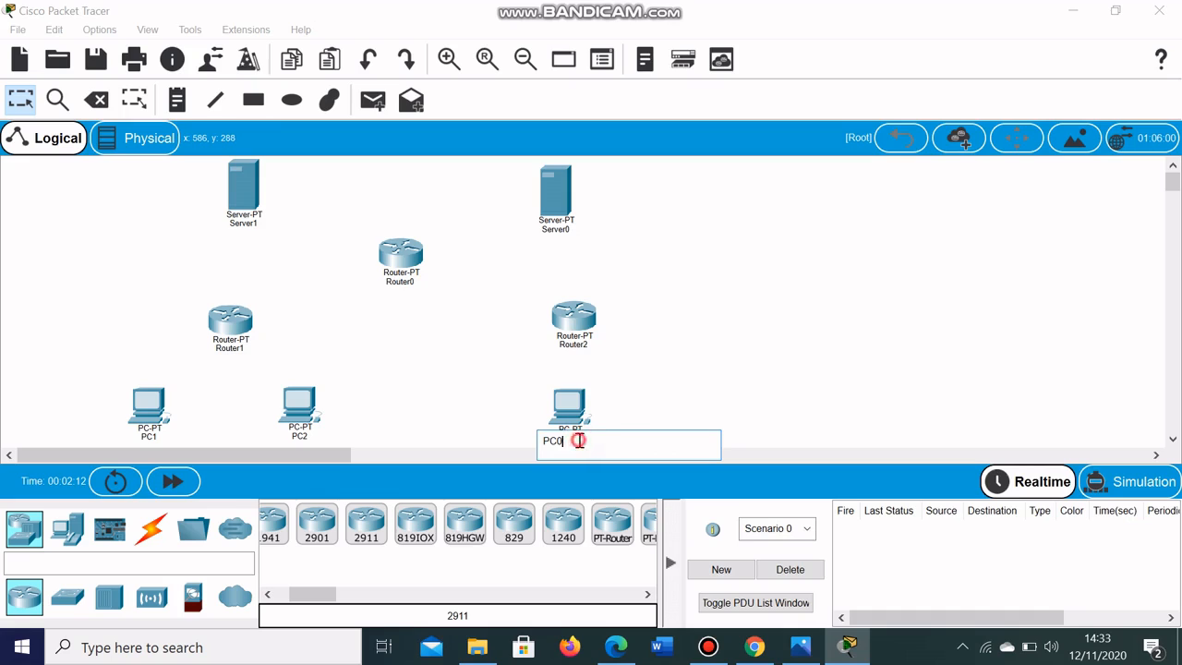
left_click(400, 283)
left_click(412, 285)
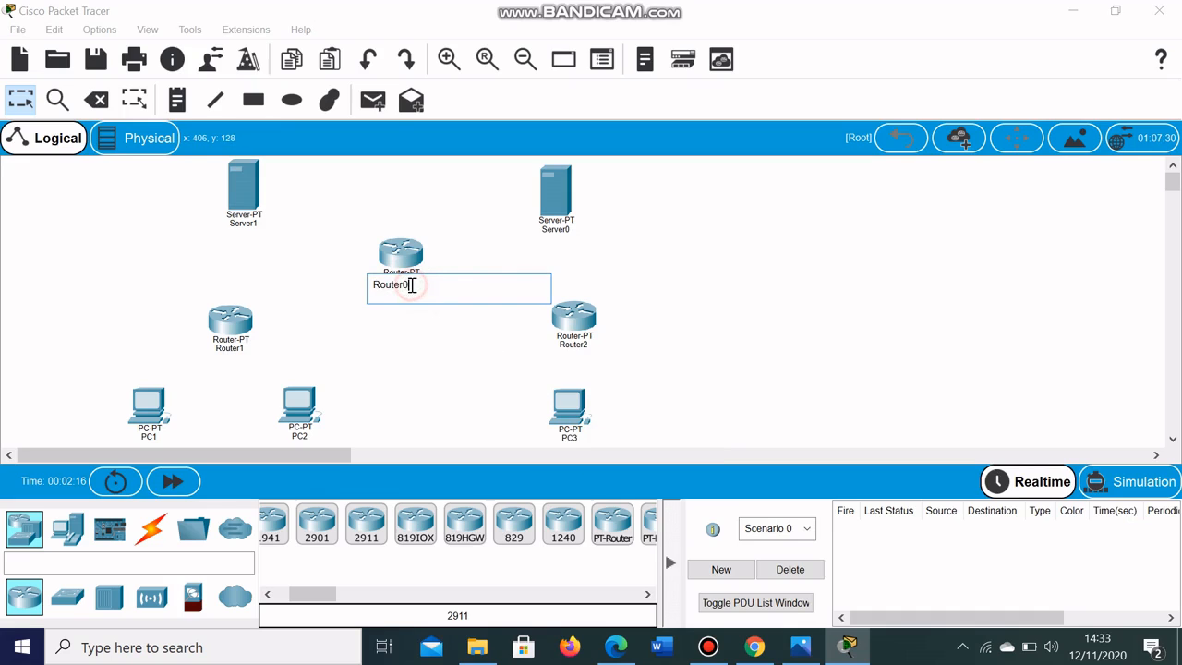
- Rename Server0 as Server2
left_click(562, 235)
left_click(599, 237)
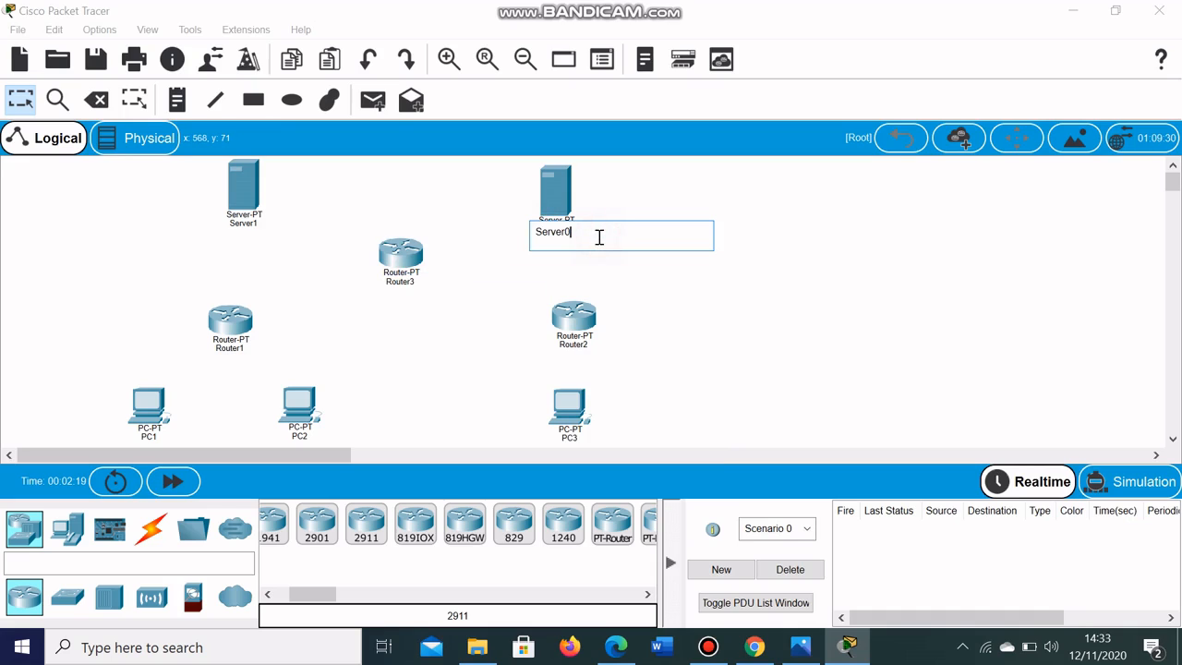
key("BackSpace")
type("2")
left_click(699, 304)
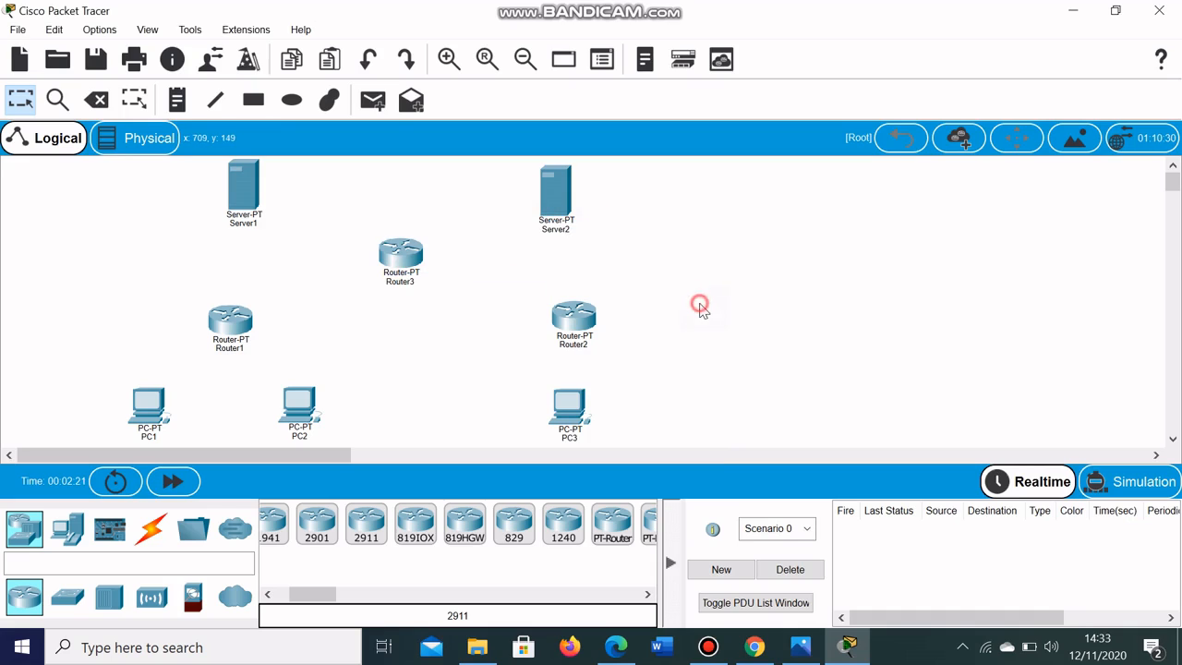
- Connect PC1 and PC2 to Router1 using the automatically chosen connection type
left_click(148, 528)
left_click(282, 524)
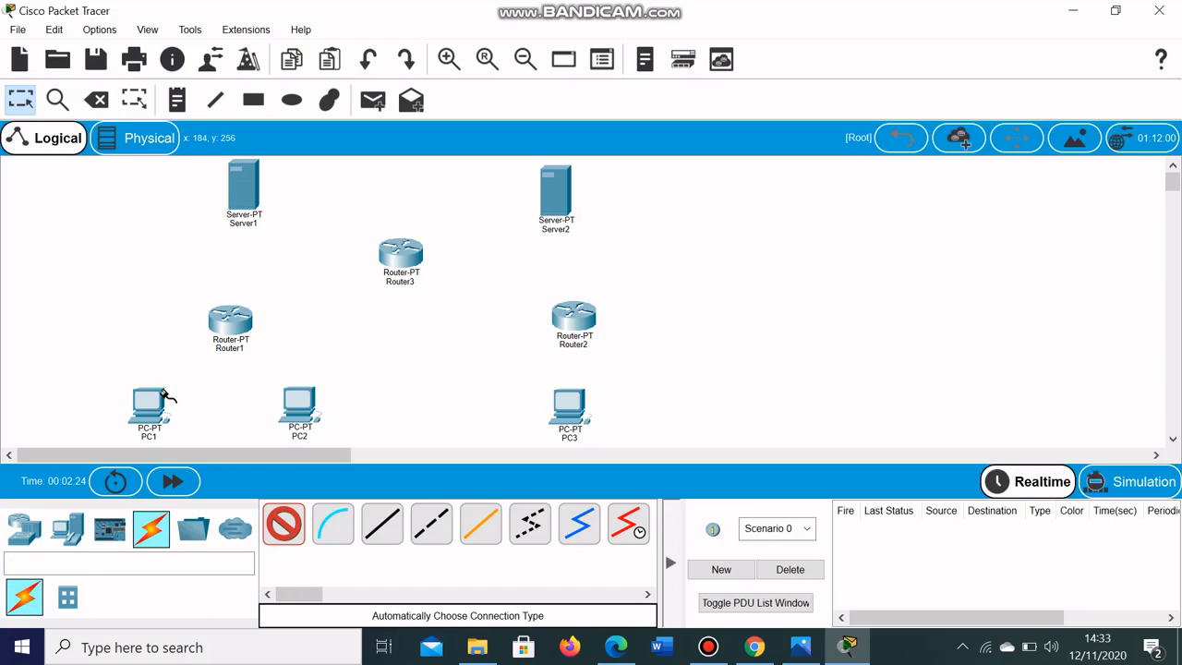
left_click(152, 404)
left_click(229, 319)
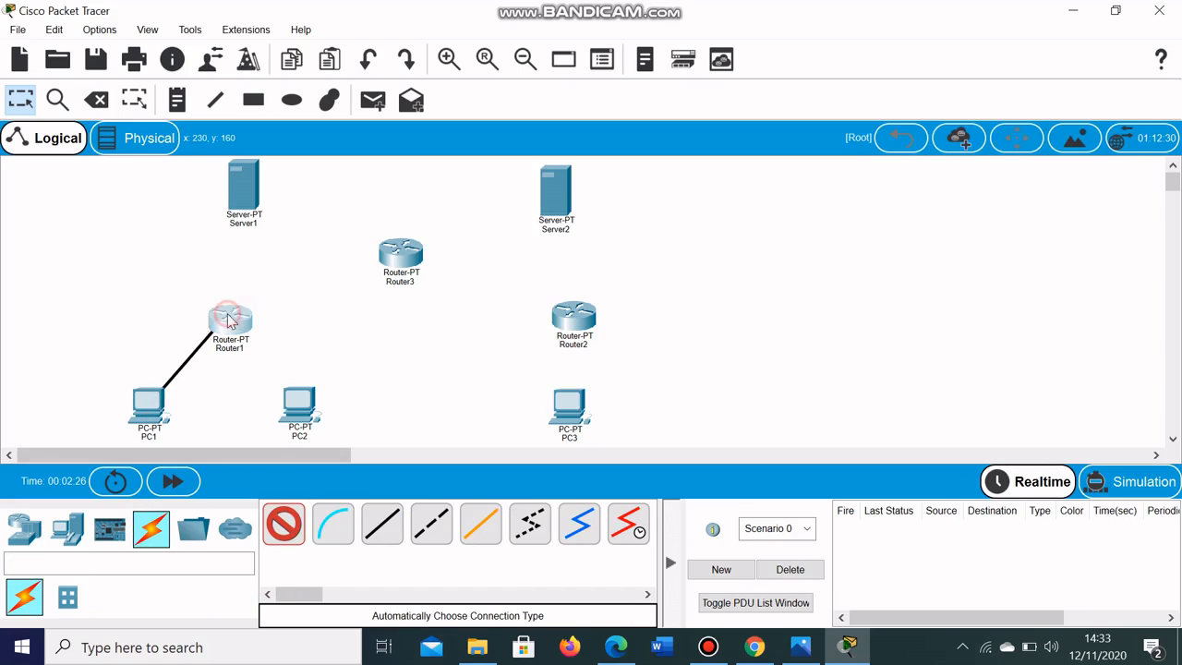
left_click(282, 523)
left_click(298, 420)
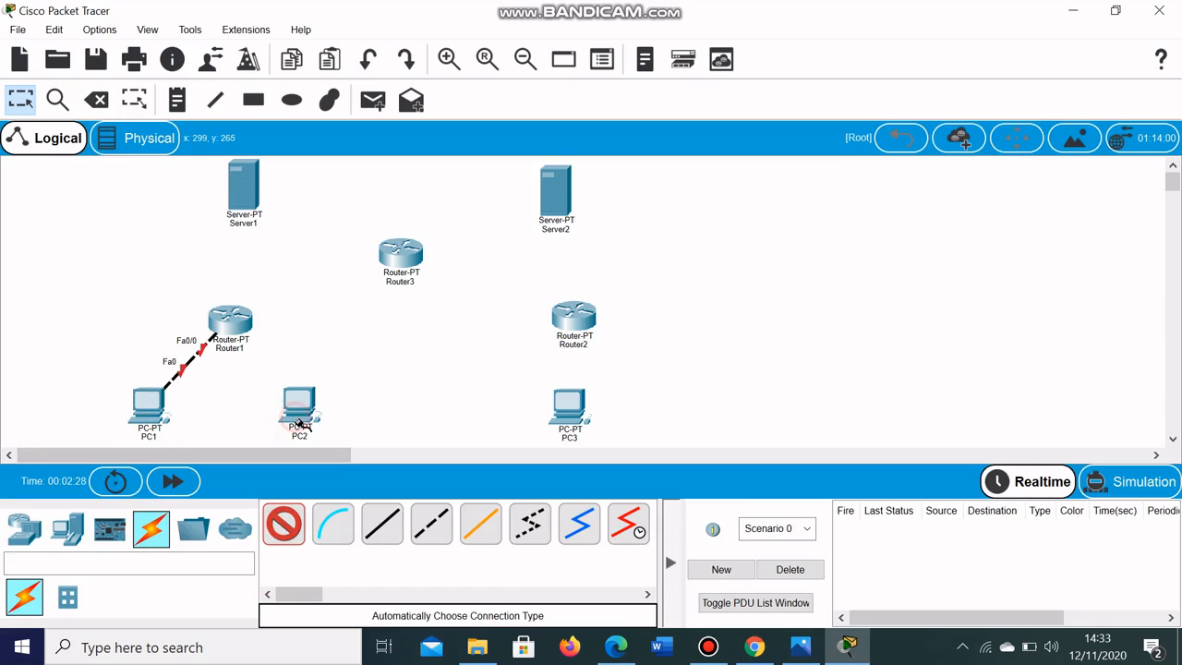
left_click(230, 321)
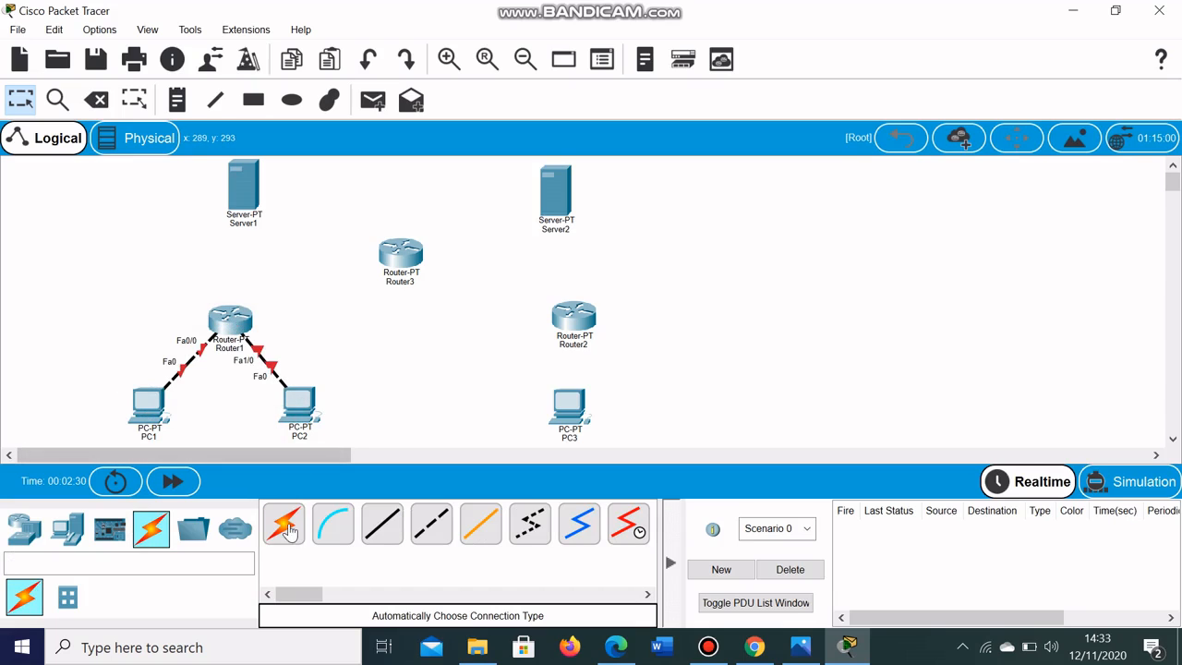
- Connect PC3 to Router2 using the automatically chosen connection type
left_click(288, 529)
left_click(571, 402)
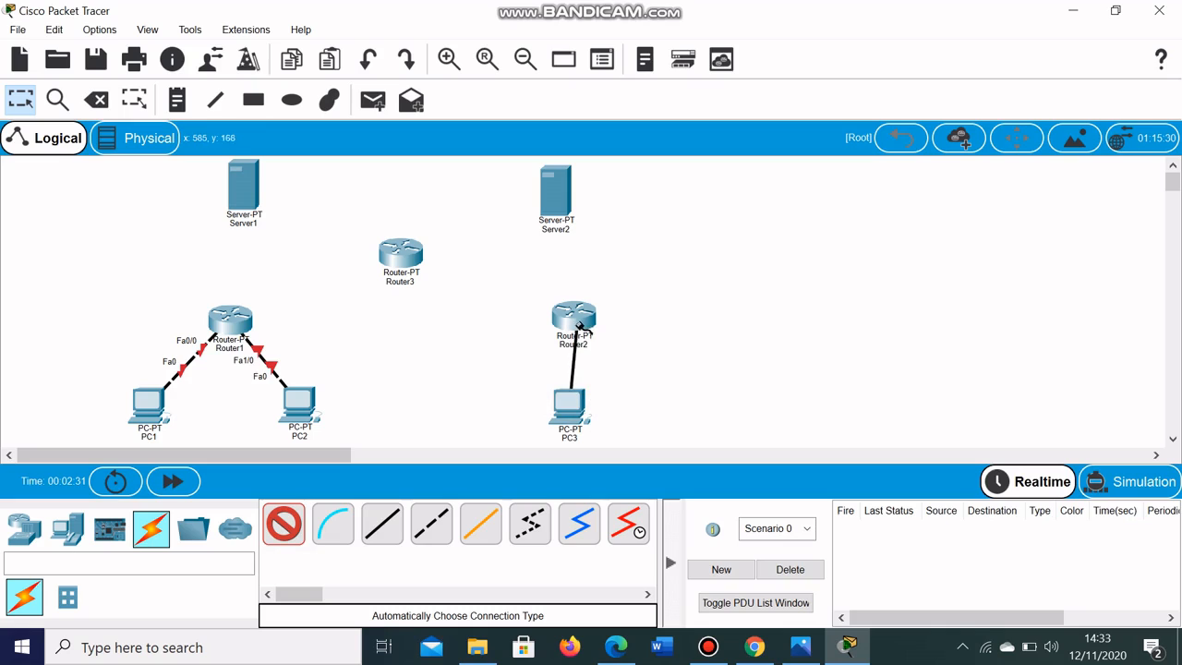
left_click(580, 323)
- Link Router1 to Router2 and Router1 to Router3 with automatically chosen connections
left_click(283, 523)
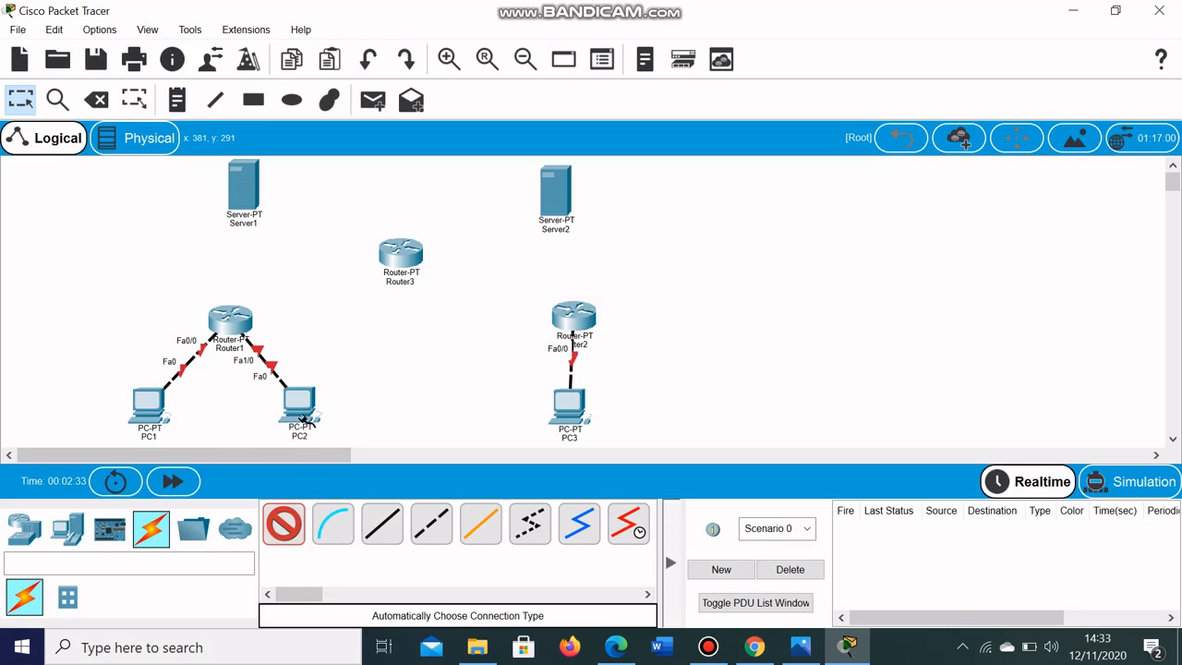
left_click(230, 323)
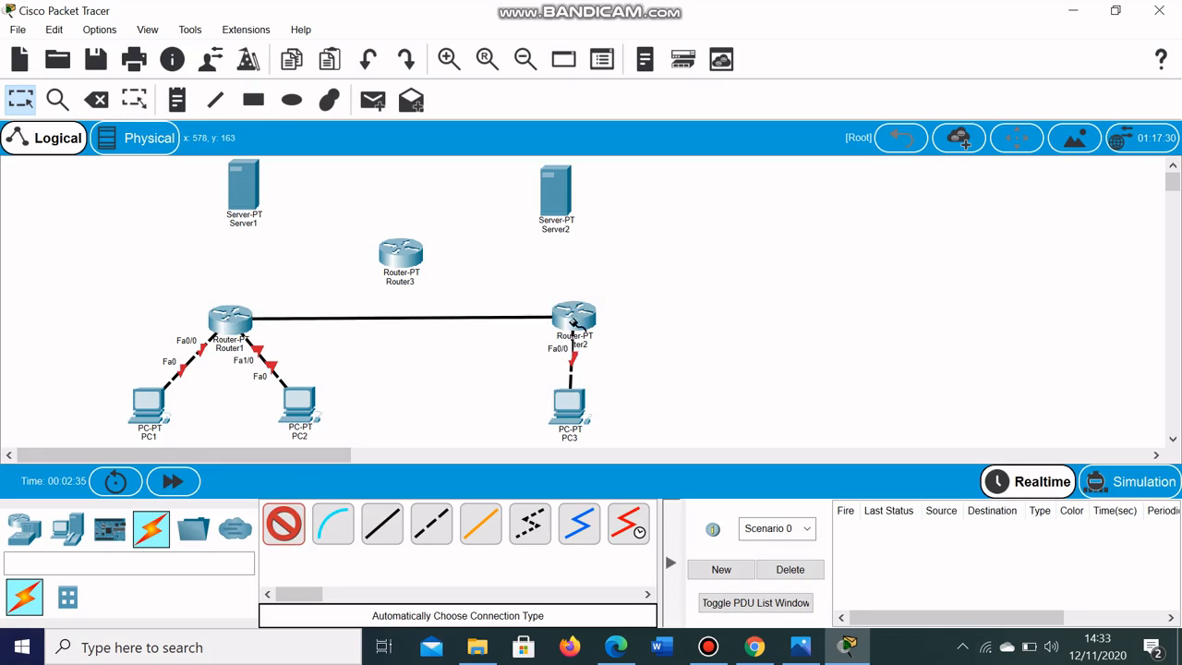
left_click(571, 318)
left_click(280, 525)
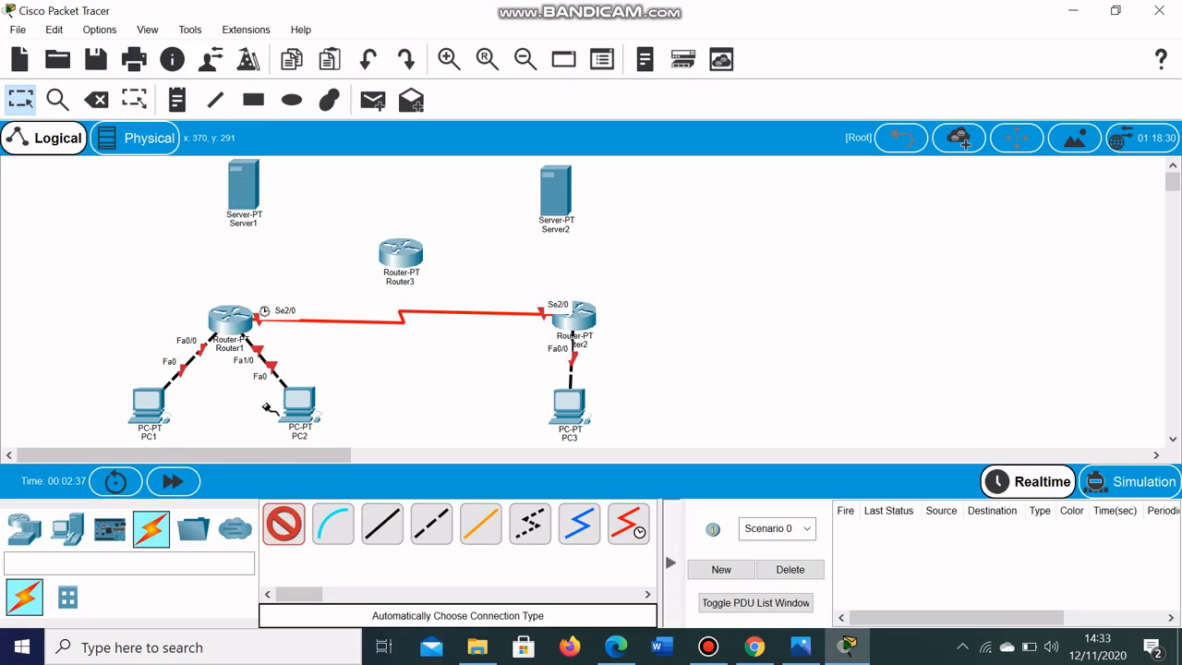
left_click(240, 320)
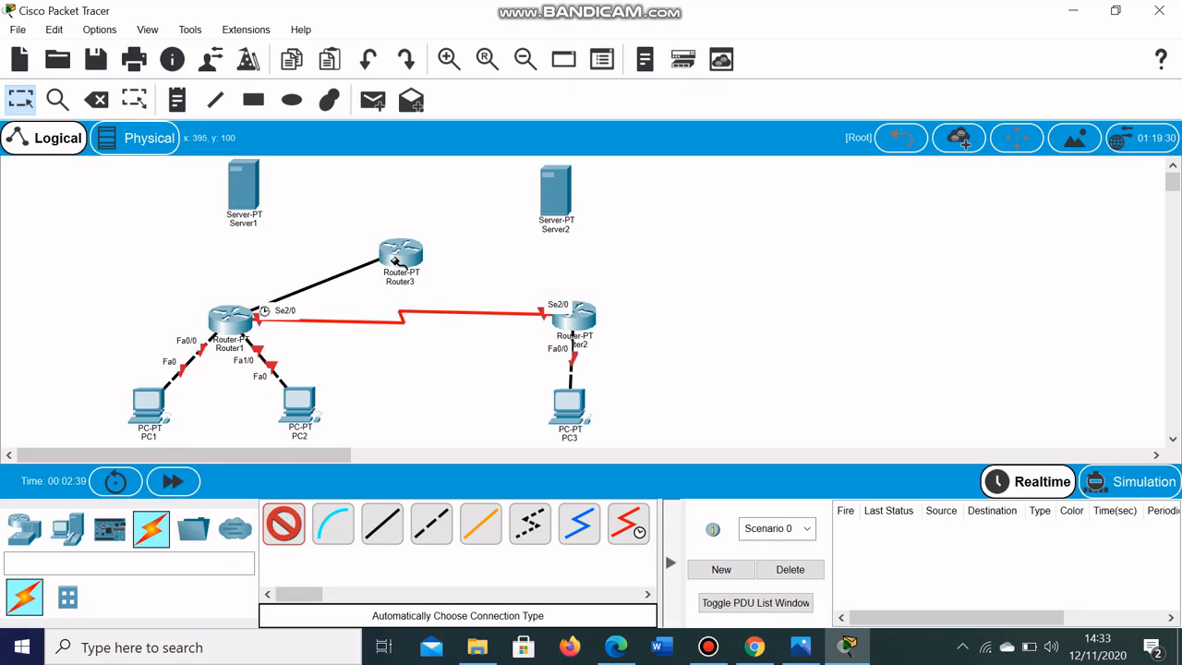
left_click(393, 260)
- Link Router2 to Router3 with an automatically chosen connection to close the router triangle
left_click(284, 528)
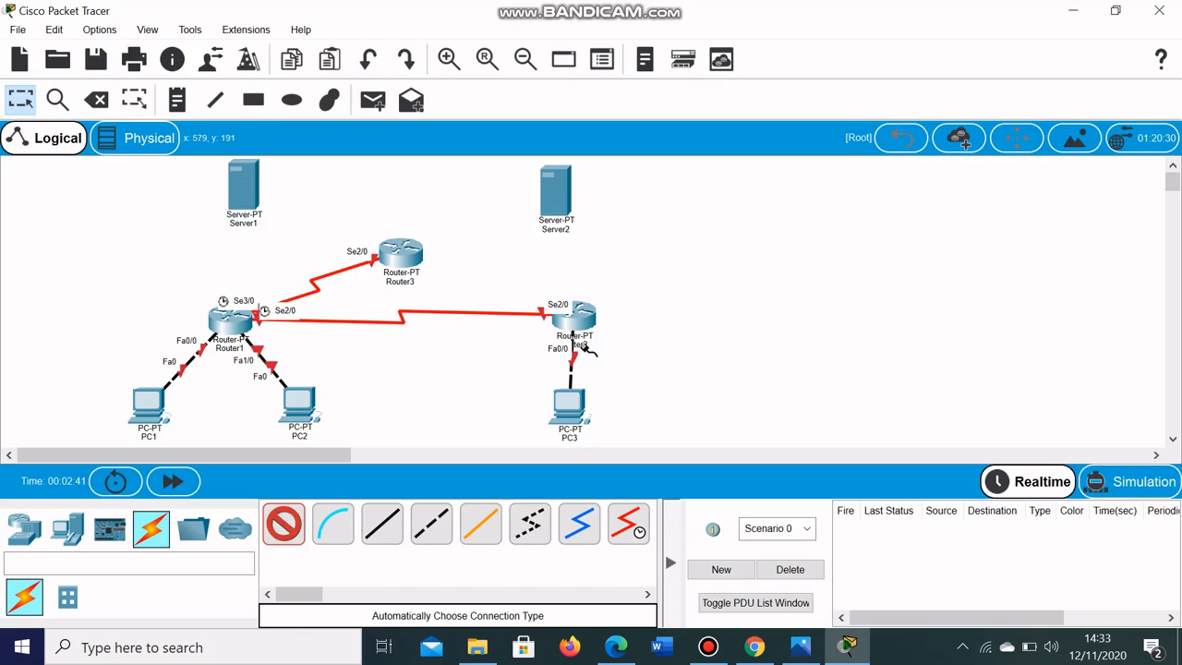
left_click(576, 321)
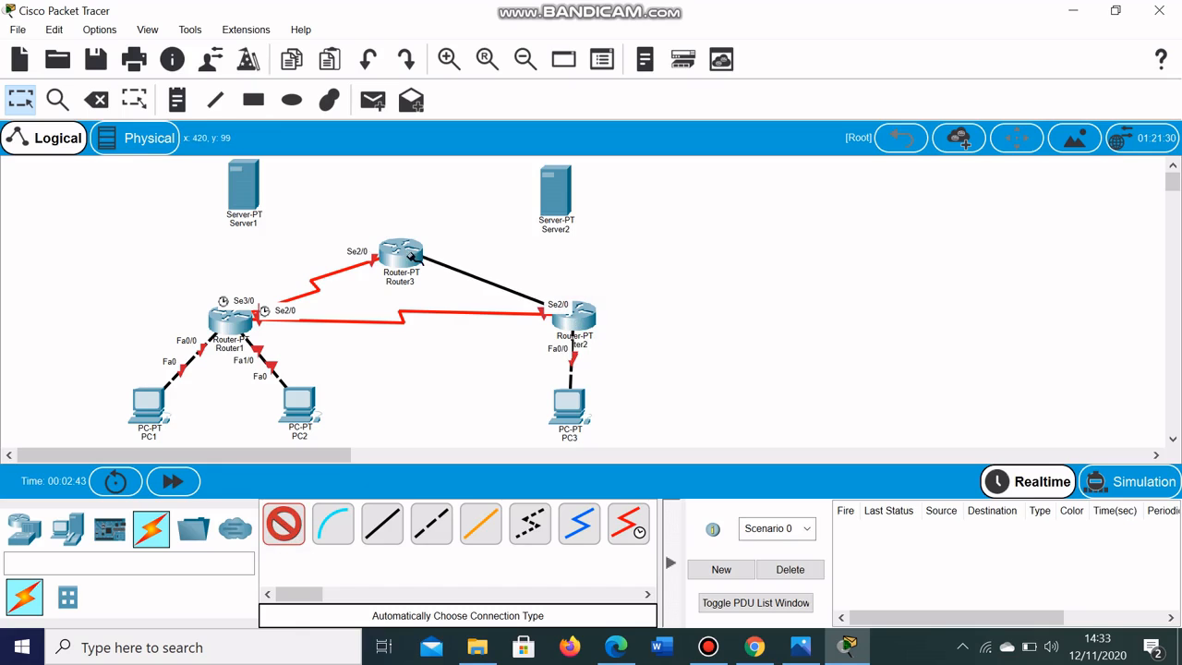
left_click(403, 256)
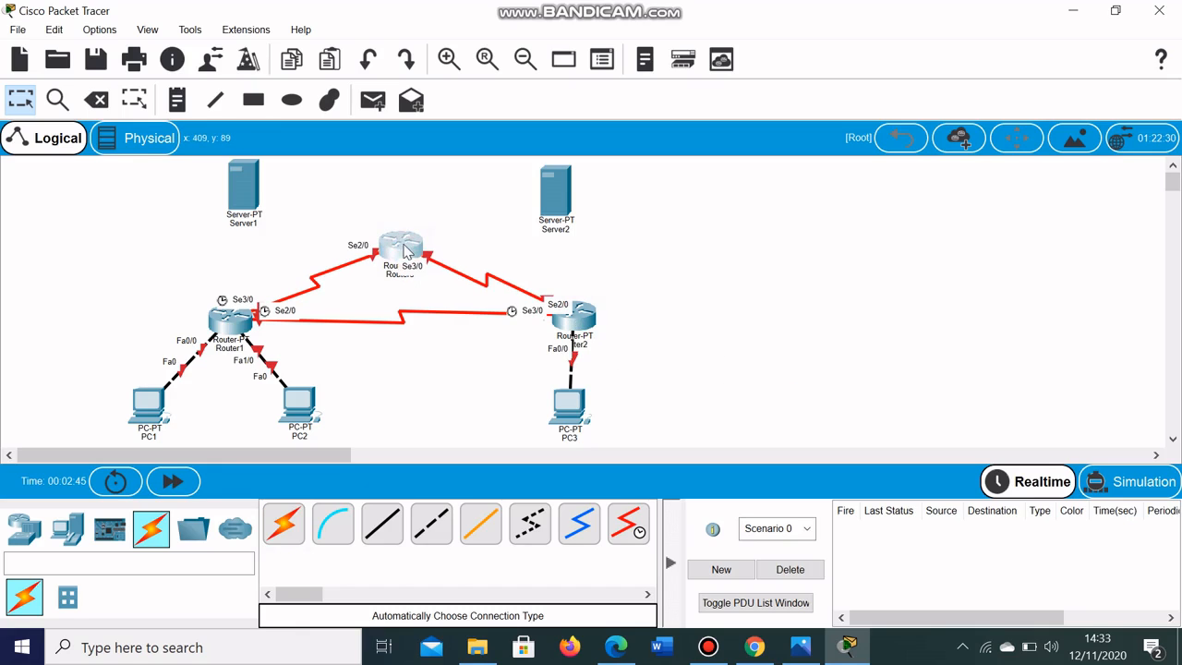
- Connect Router3 to Server1 and Server2 with automatically chosen connections, and nudge PC2 and PC3 slightly to the right
left_click(281, 524)
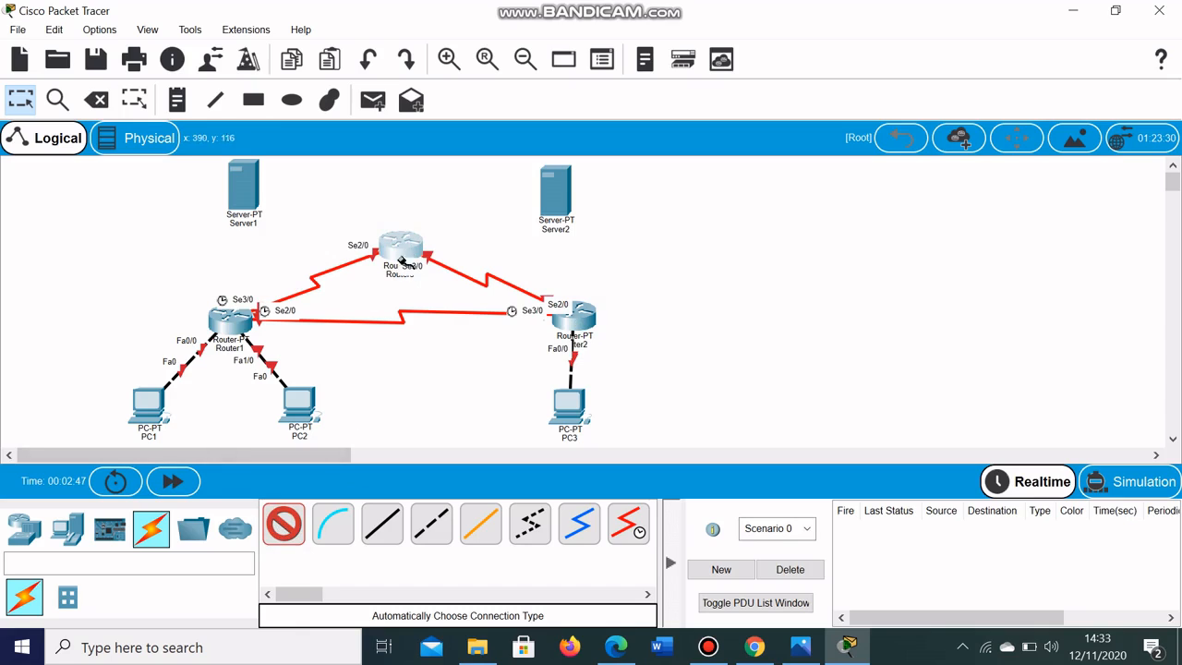
left_click(406, 244)
left_click(244, 189)
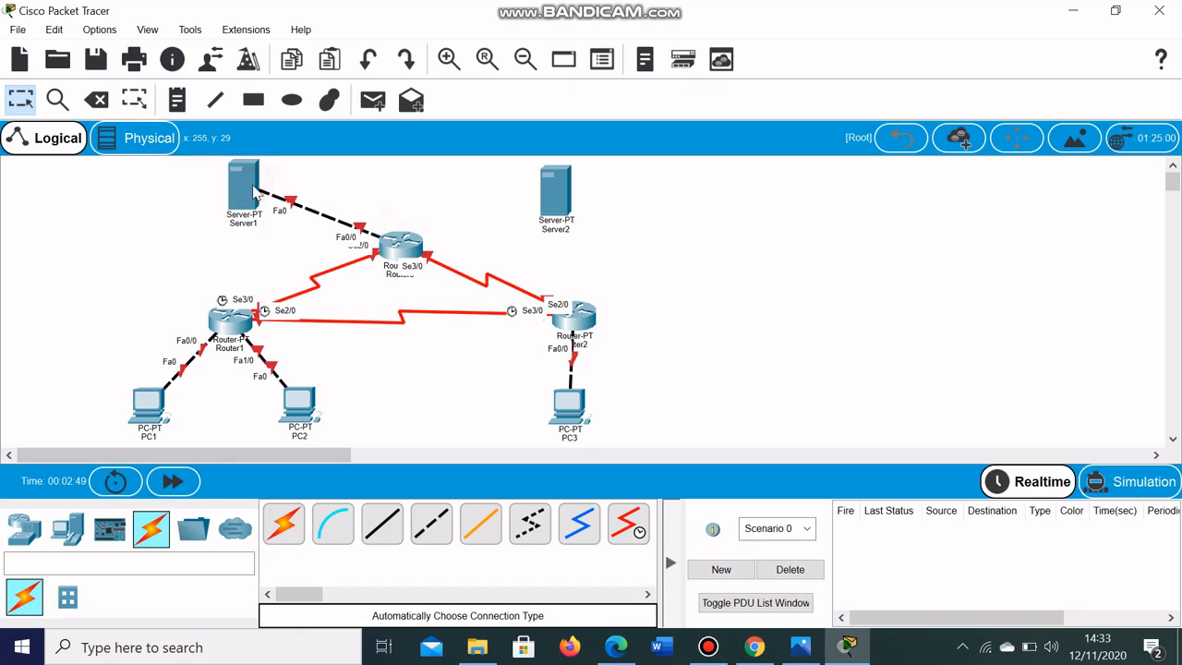
left_click(281, 522)
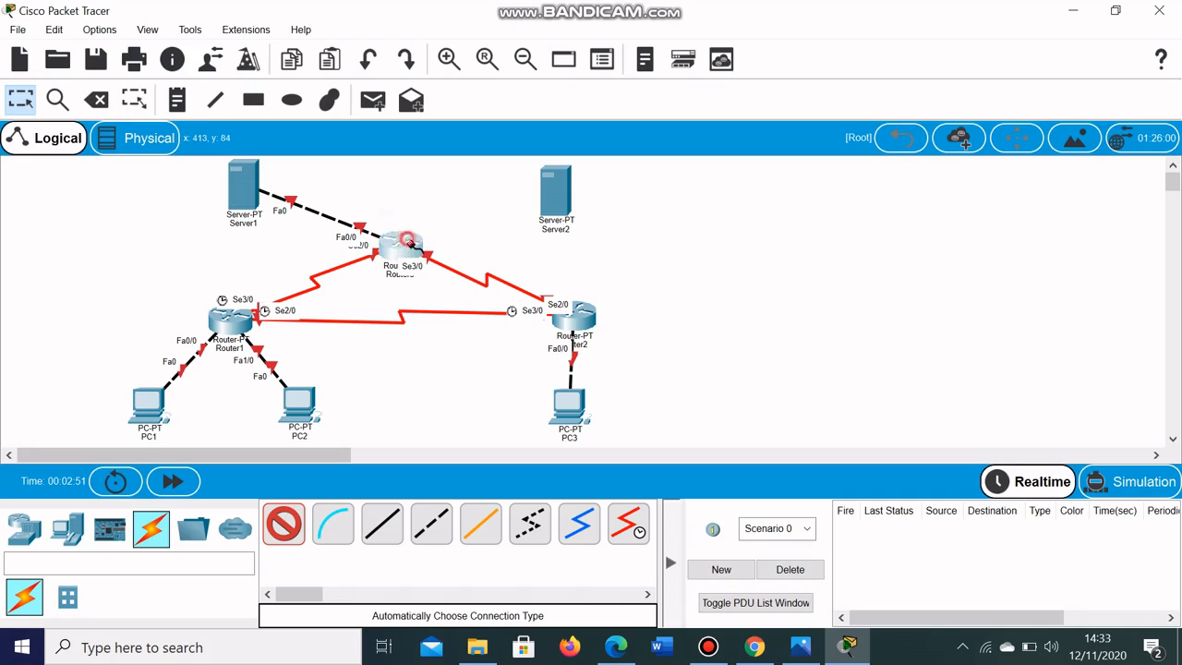
left_click(402, 244)
left_click(554, 203)
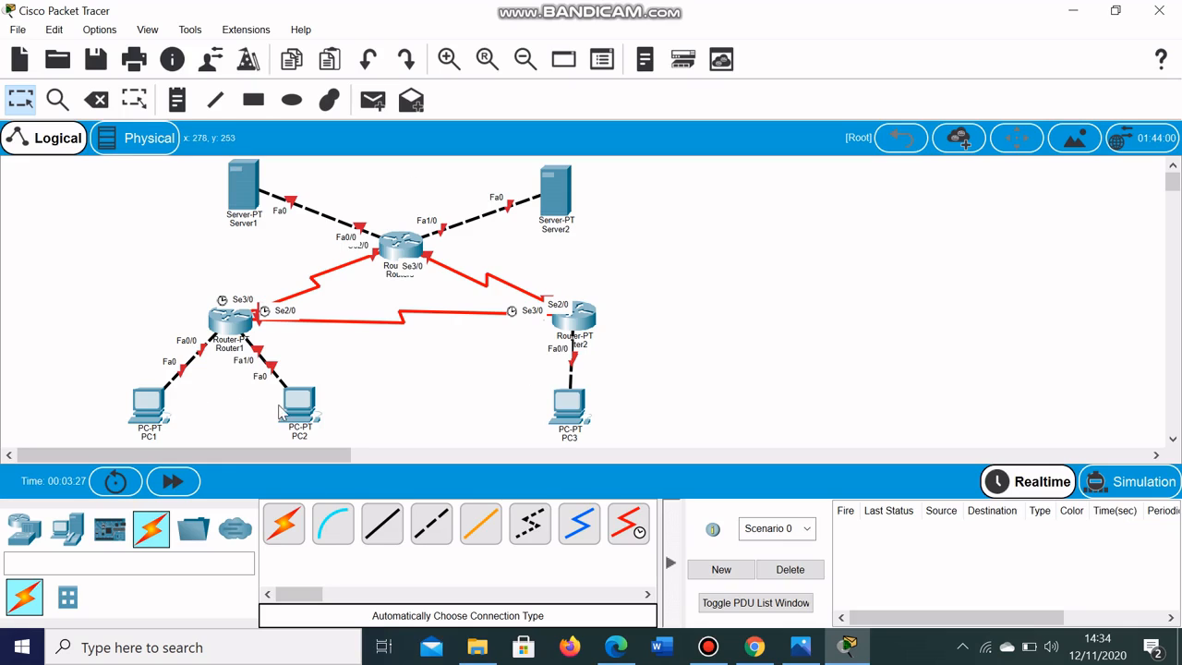
left_click_drag(279, 413, 289, 413)
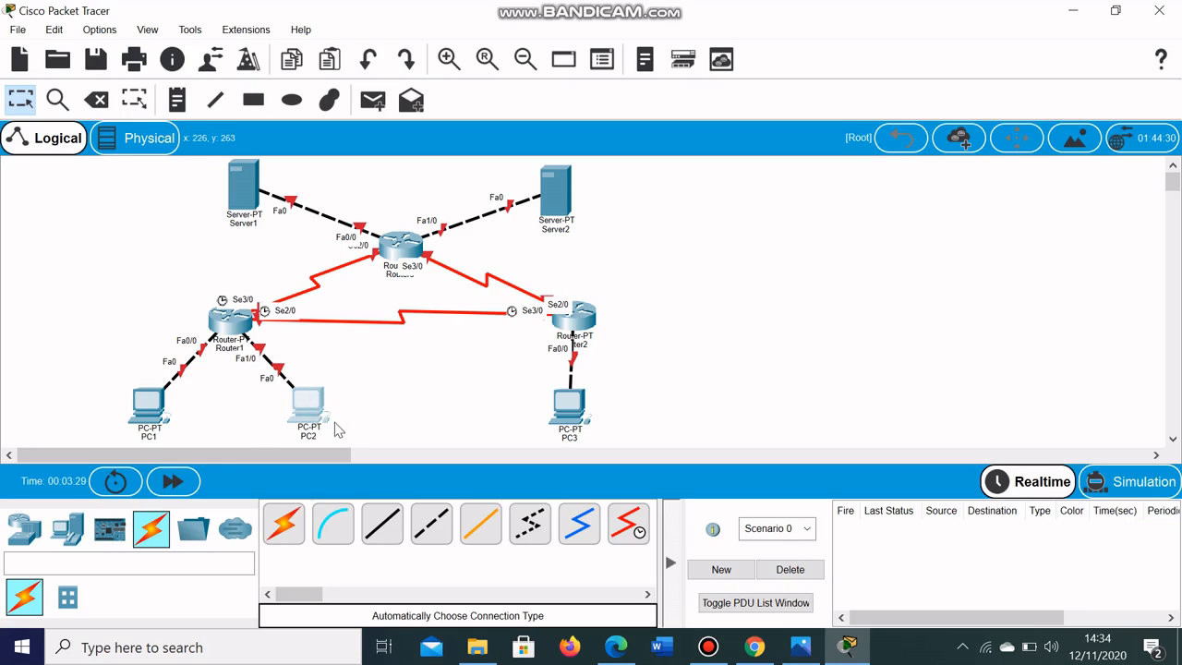
left_click_drag(574, 411, 584, 416)
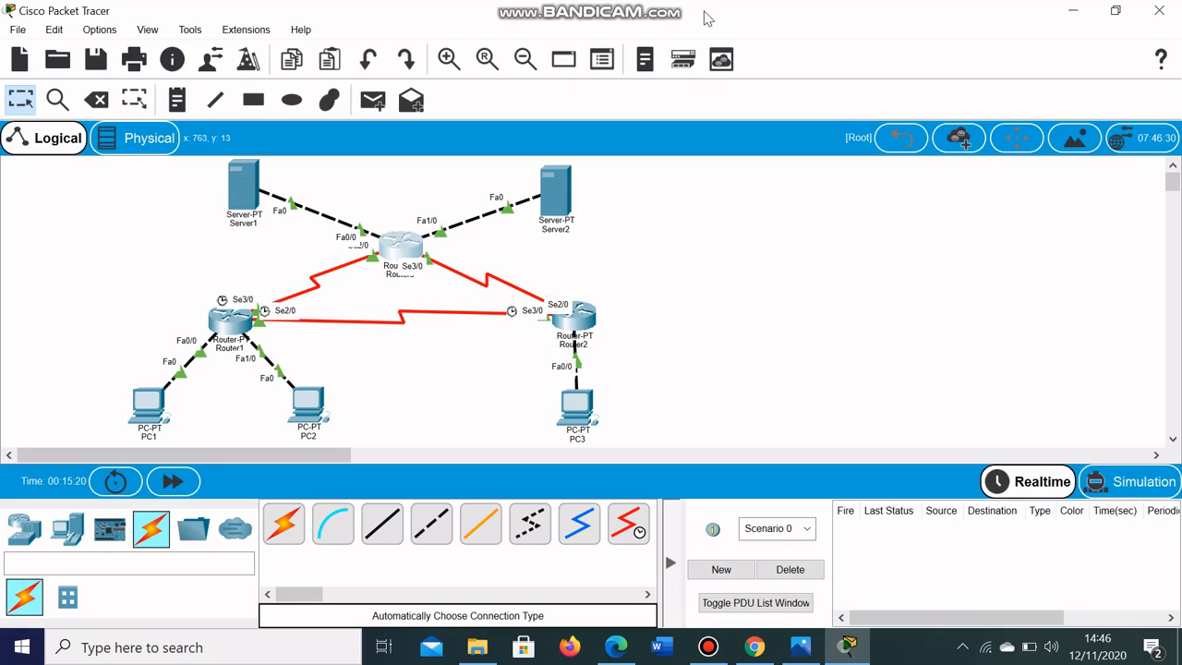
- Consult the addressing plan in statik1.png in Photos, and return to Packet Tracer to review PC1's IPv4 address, subnet mask and default gateway
left_click(799, 646)
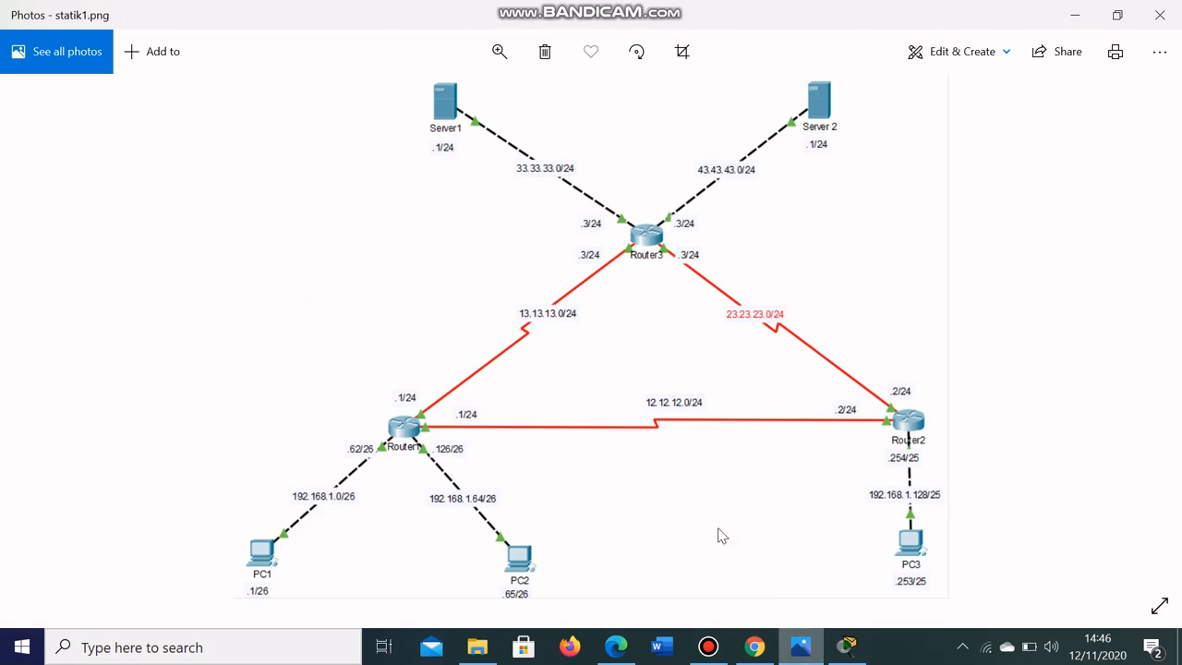
left_click(846, 645)
left_click(153, 402)
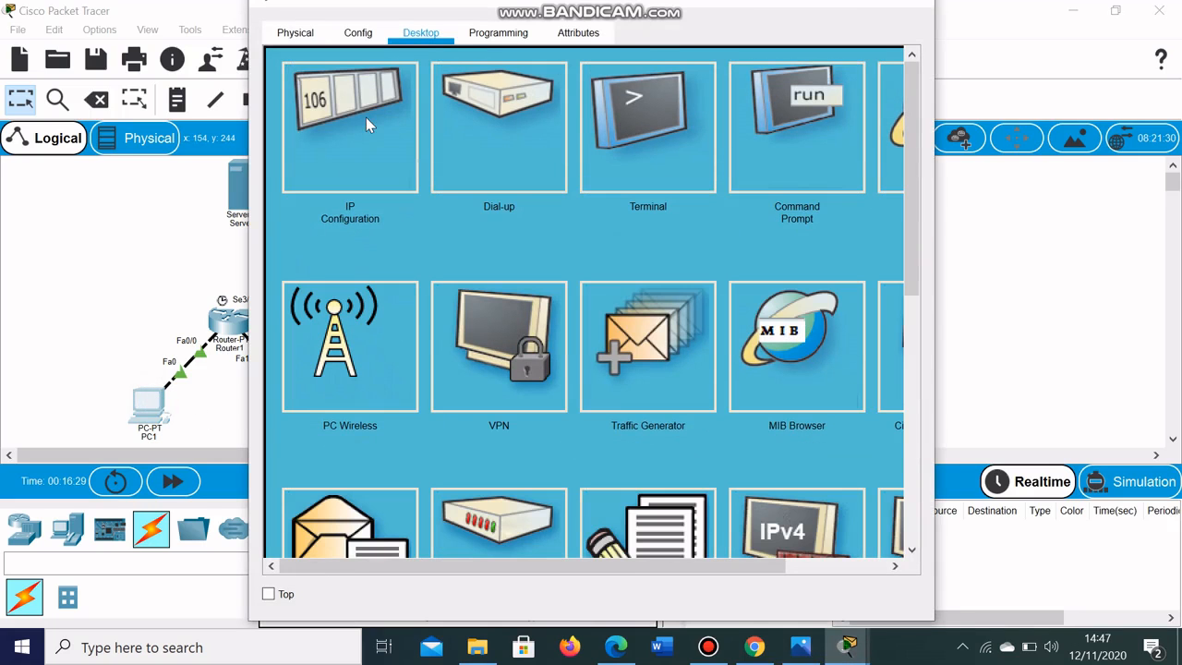
left_click(388, 130)
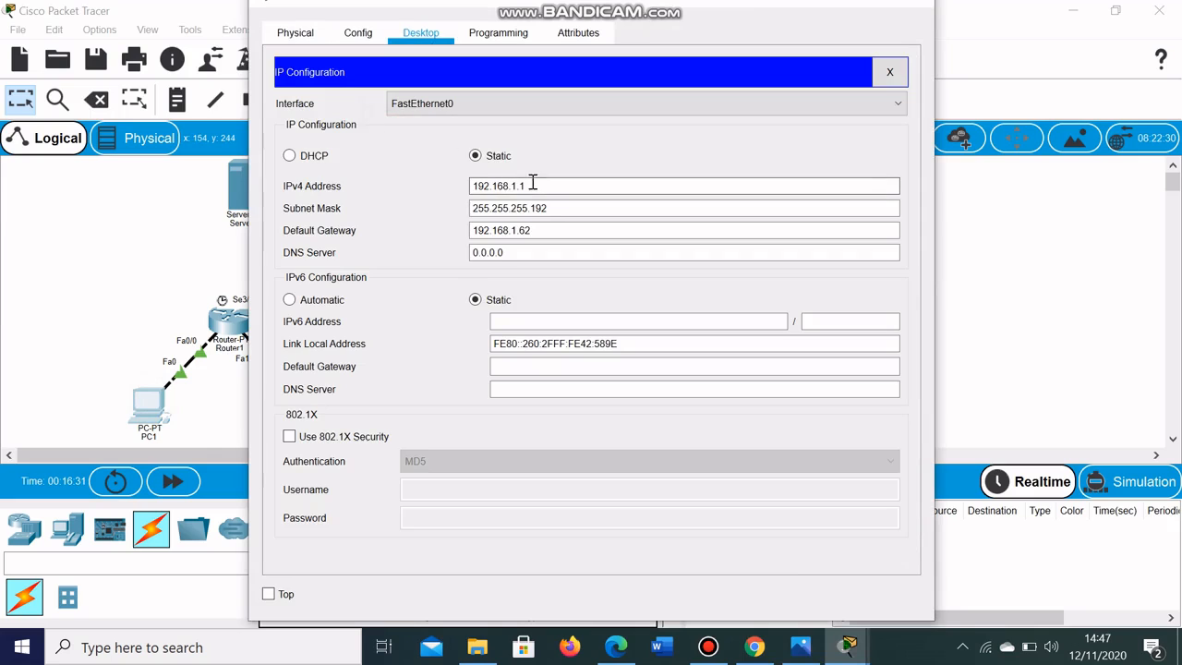
left_click_drag(541, 190, 427, 189)
left_click_drag(560, 209, 471, 208)
left_click_drag(555, 229, 442, 228)
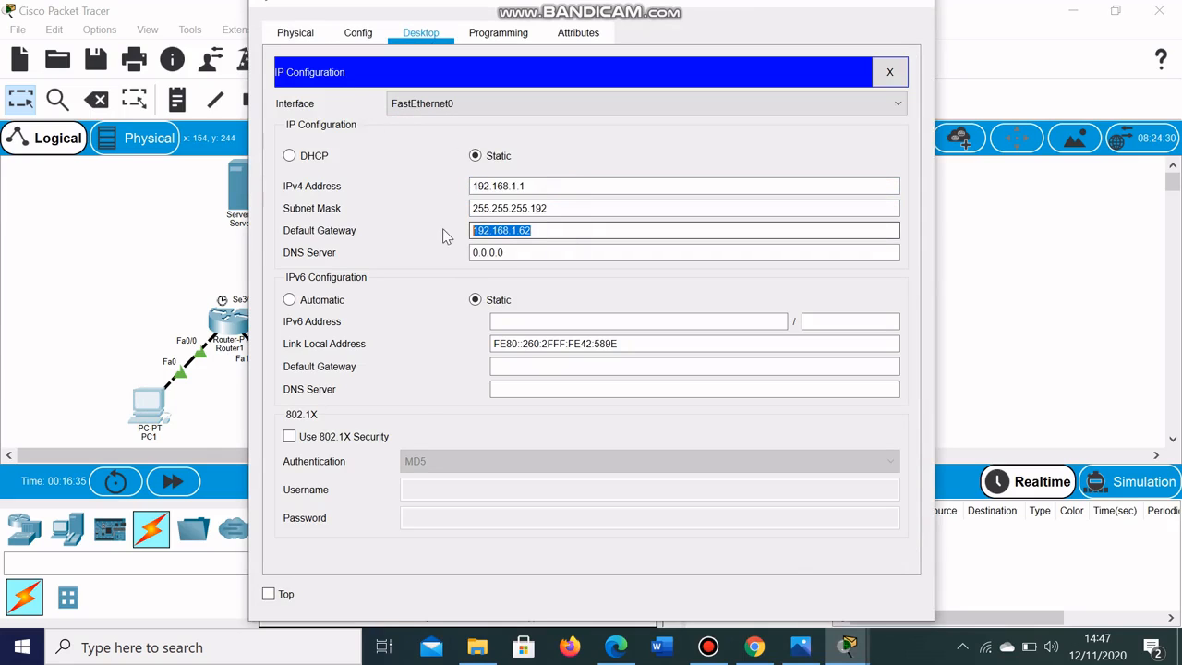
left_click(544, 209)
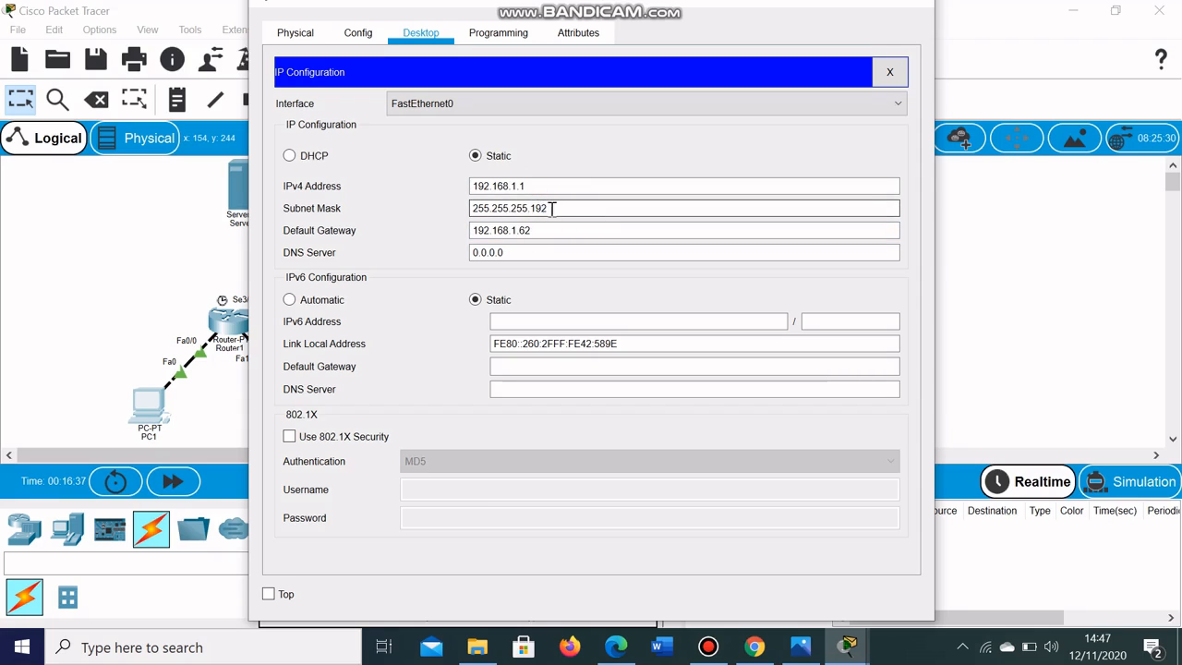
left_click(552, 209)
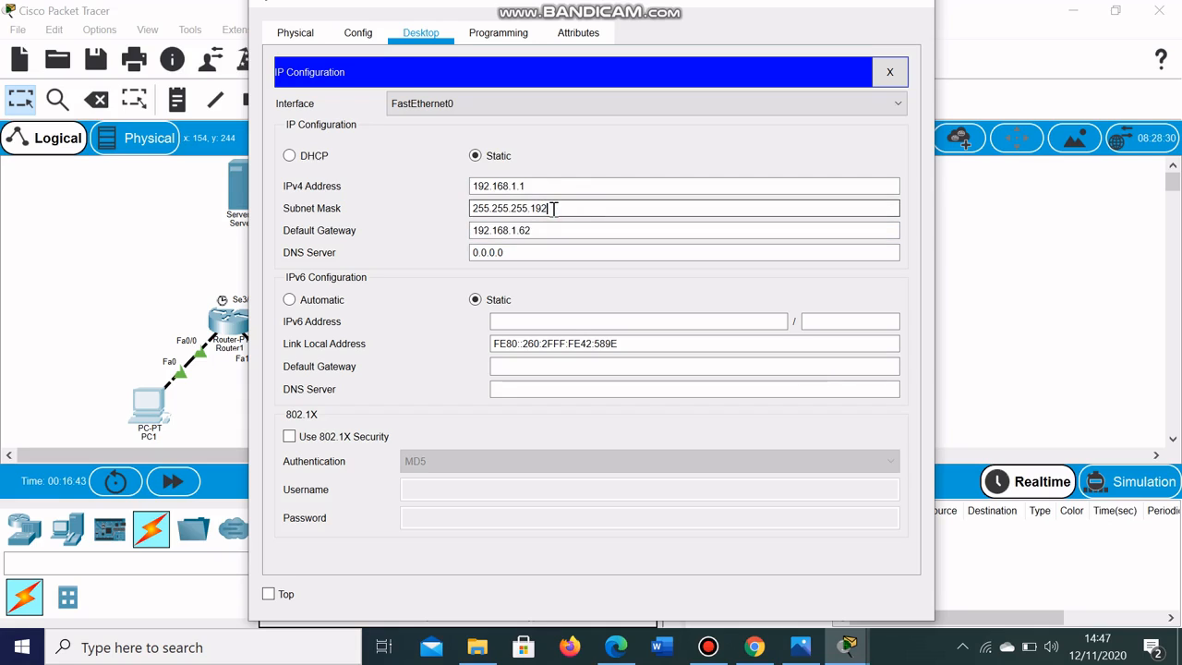
left_click(921, 9)
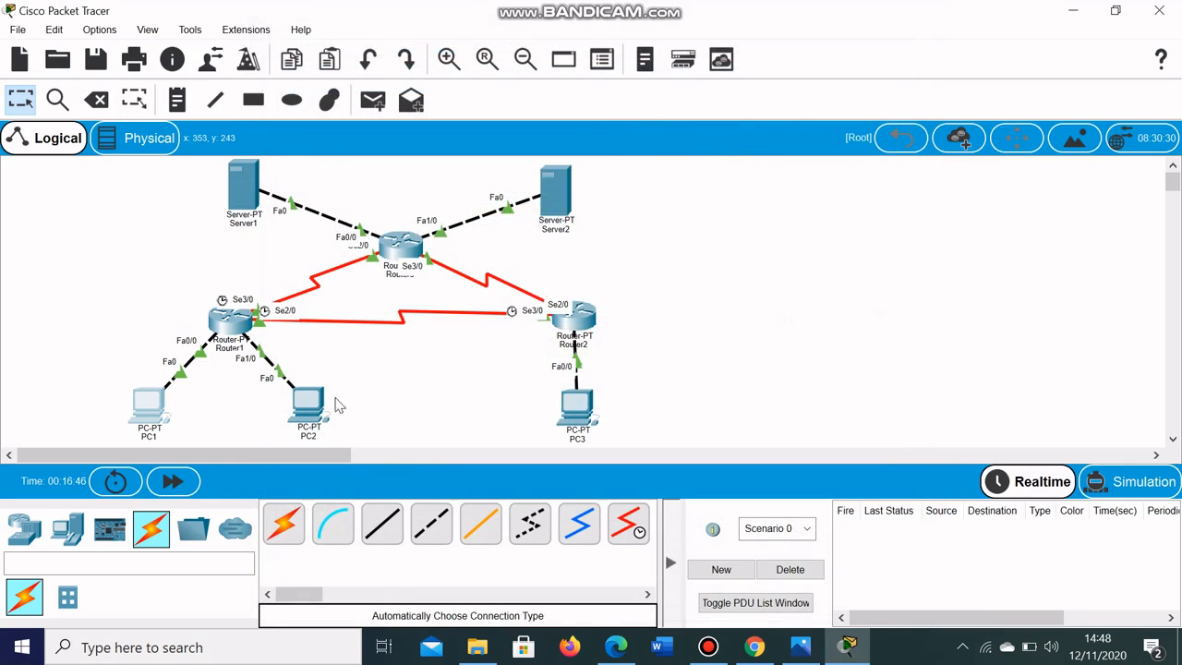
- Review the static IPv4 address, subnet mask and default gateway in PC2's IP configuration
left_click(314, 406)
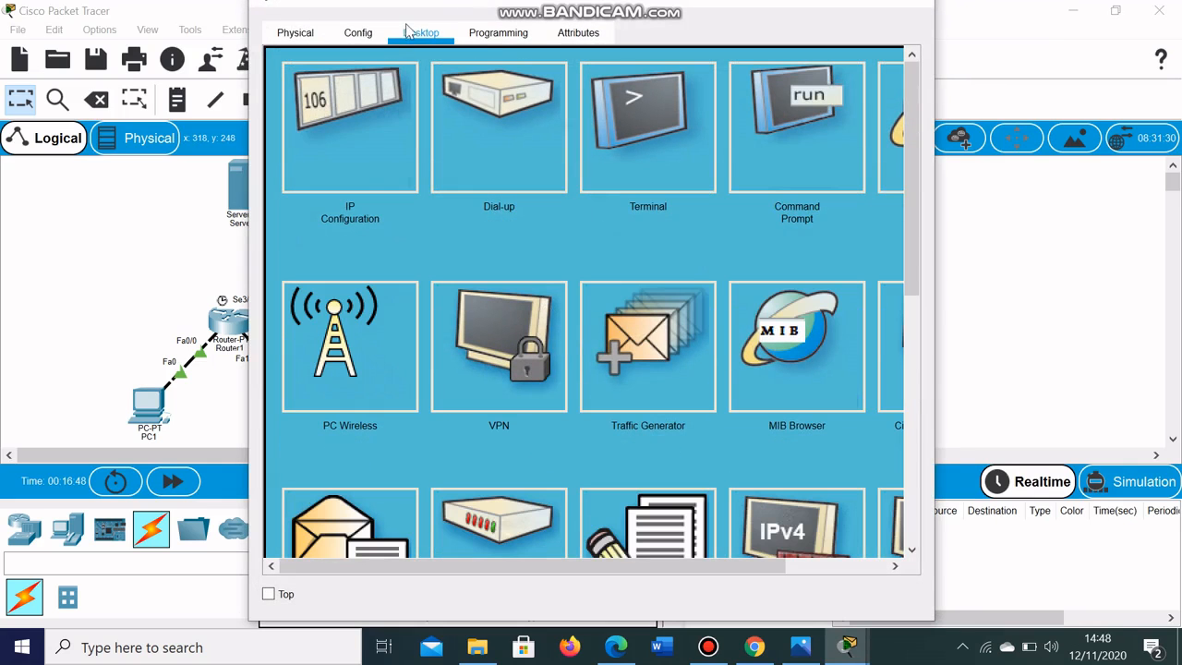
left_click(365, 171)
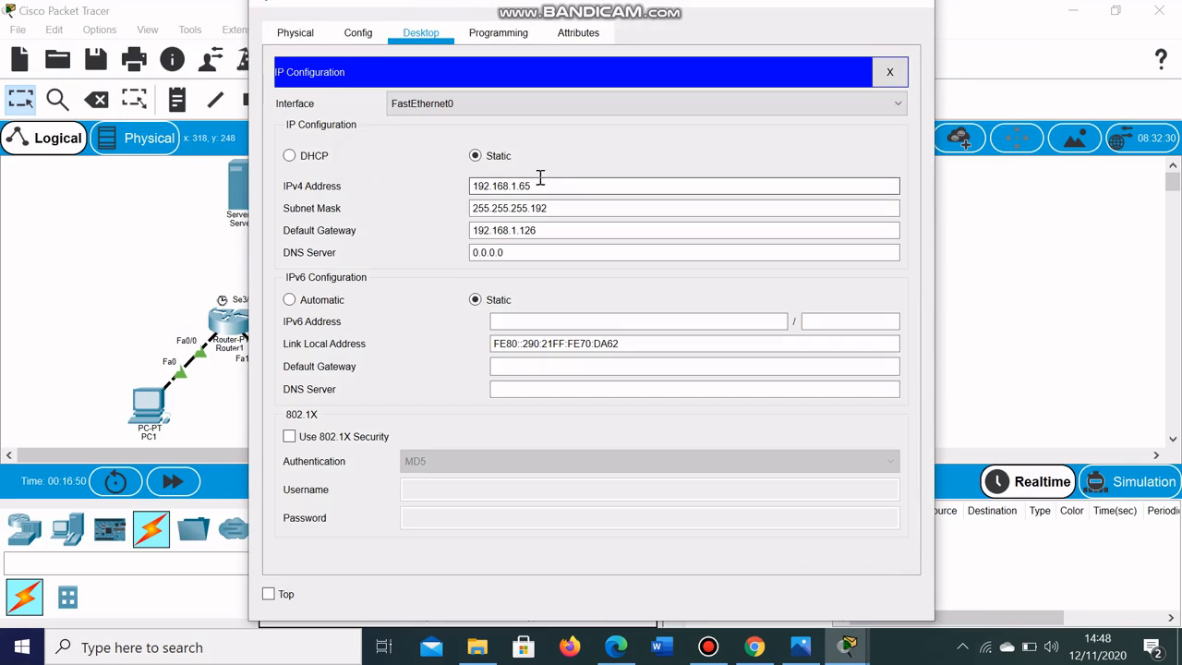
left_click_drag(552, 183, 447, 184)
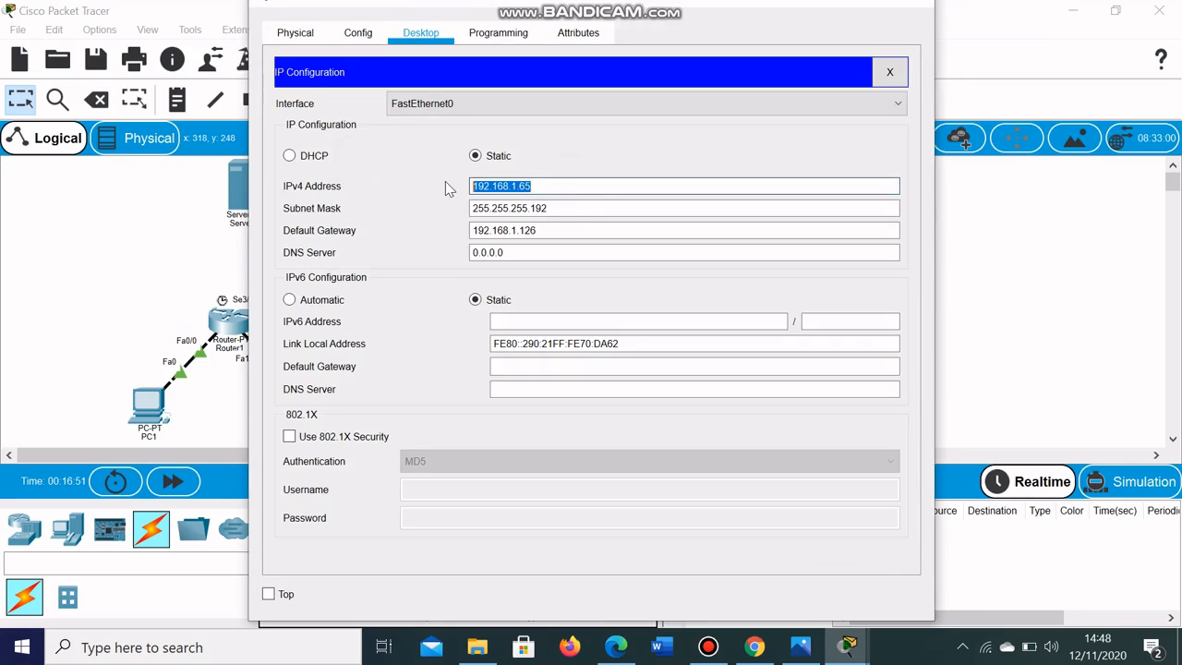
left_click(576, 205)
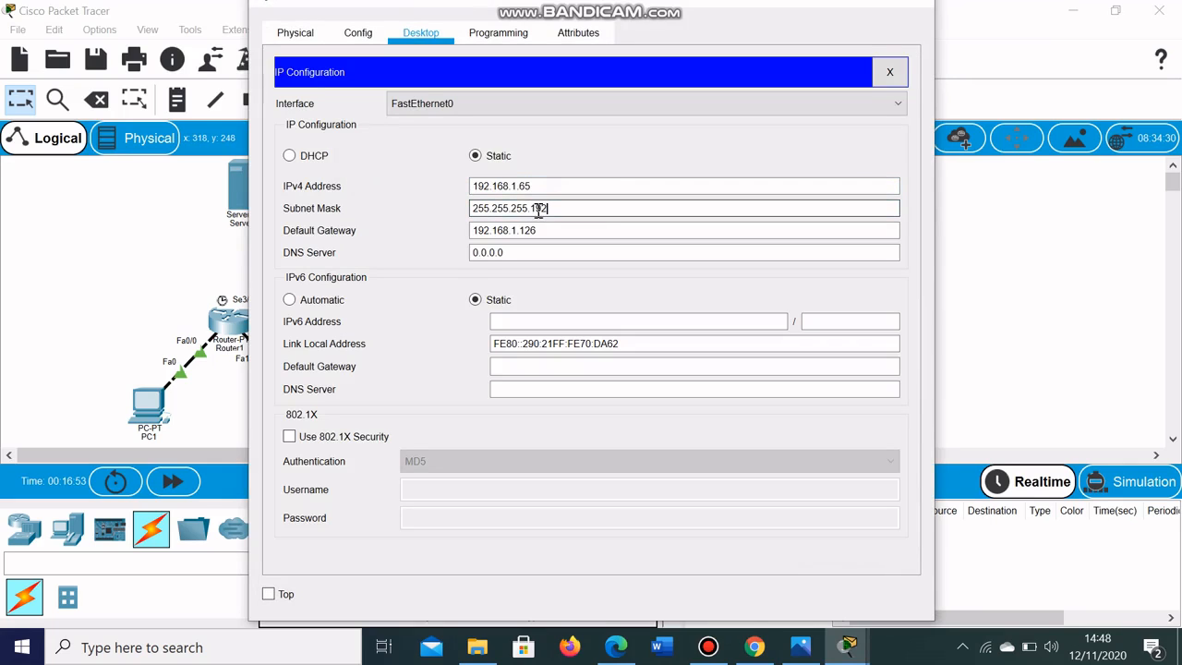
left_click_drag(544, 226, 449, 229)
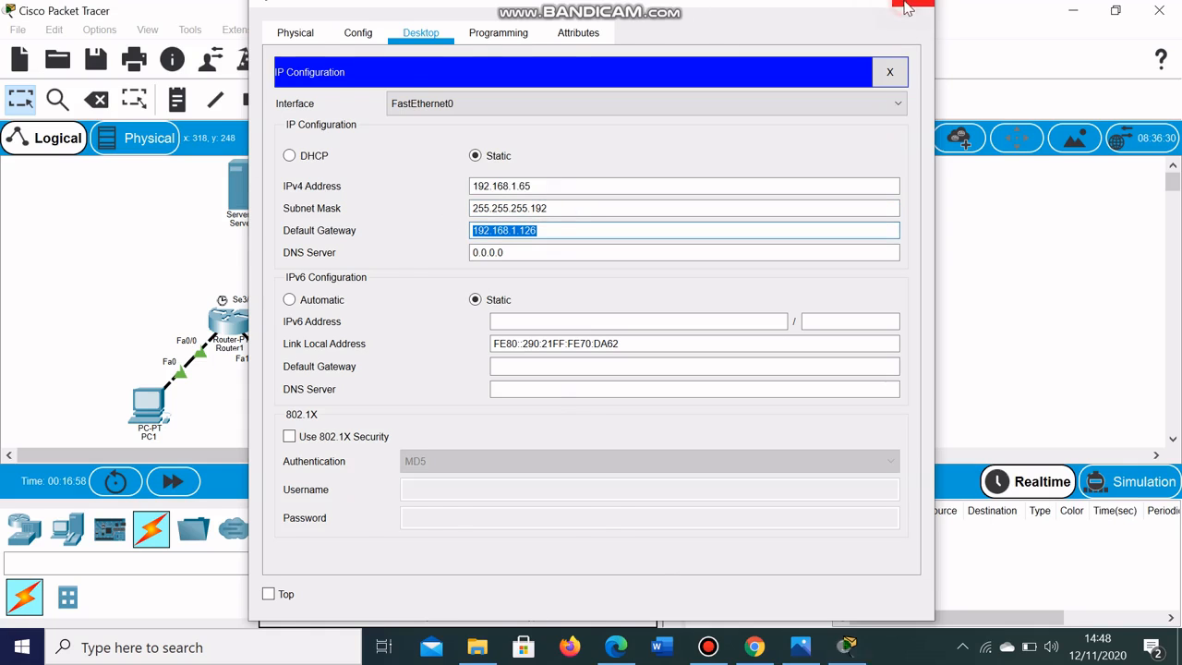
left_click(906, 7)
- Review PC3's static IPv4 address, subnet mask and default gateway, and nudge PC3 slightly to the right in the workspace
left_click(576, 412)
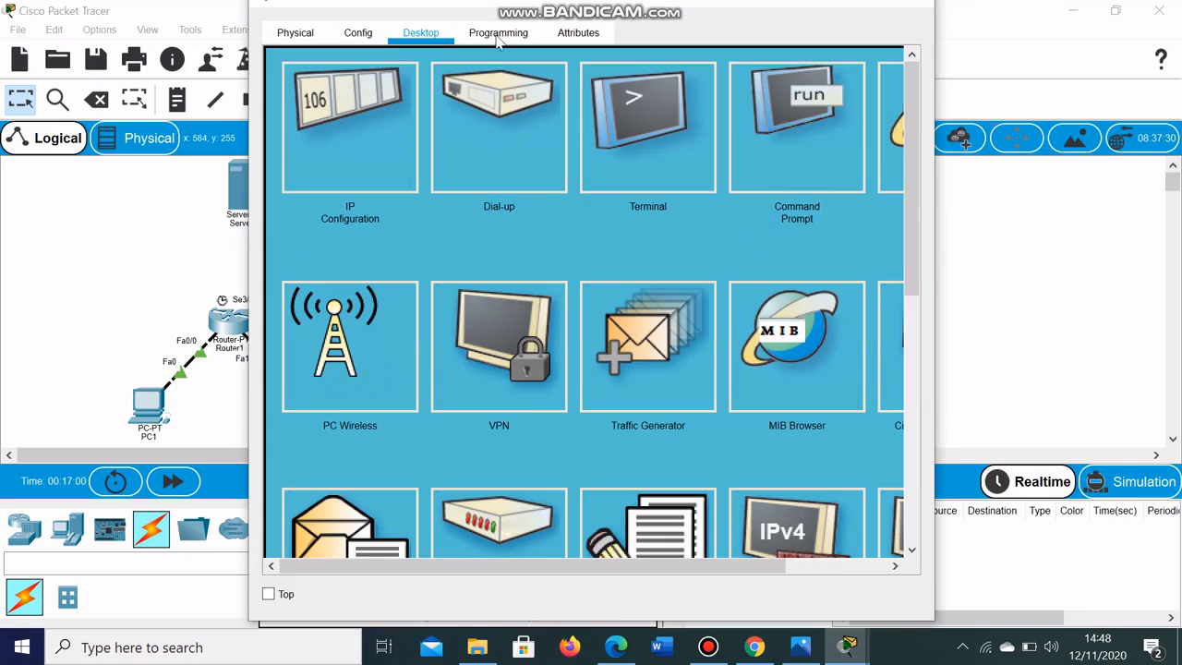
left_click(334, 134)
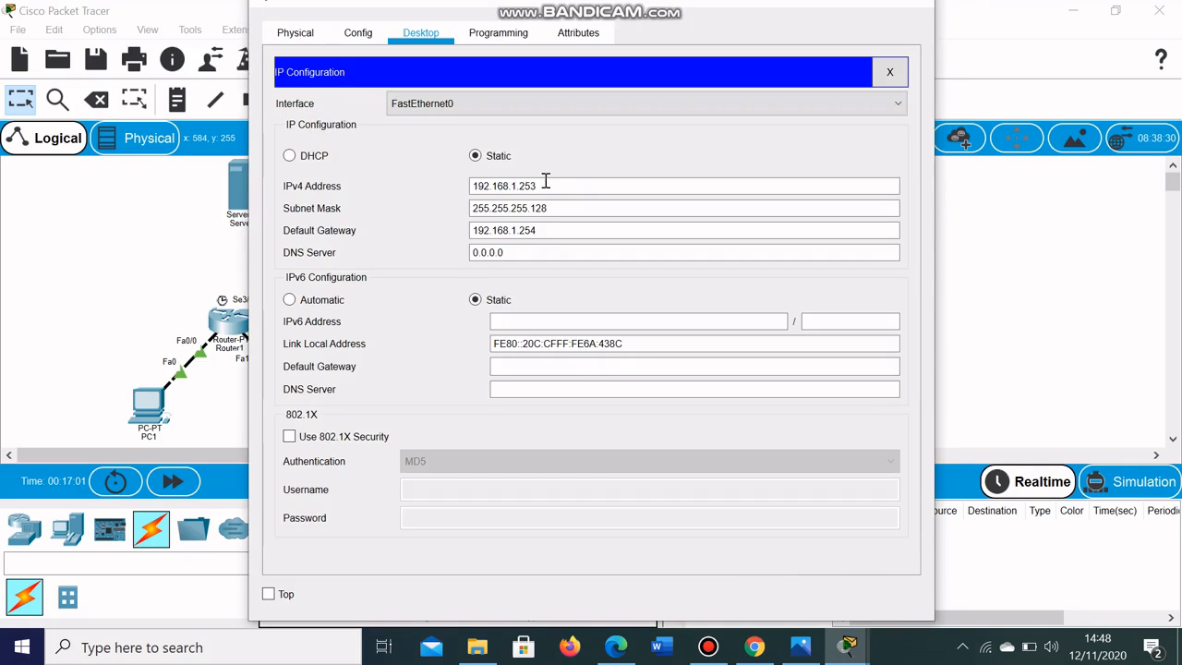
left_click_drag(544, 181, 464, 191)
left_click_drag(561, 207, 445, 217)
left_click(560, 208)
left_click_drag(552, 230, 414, 234)
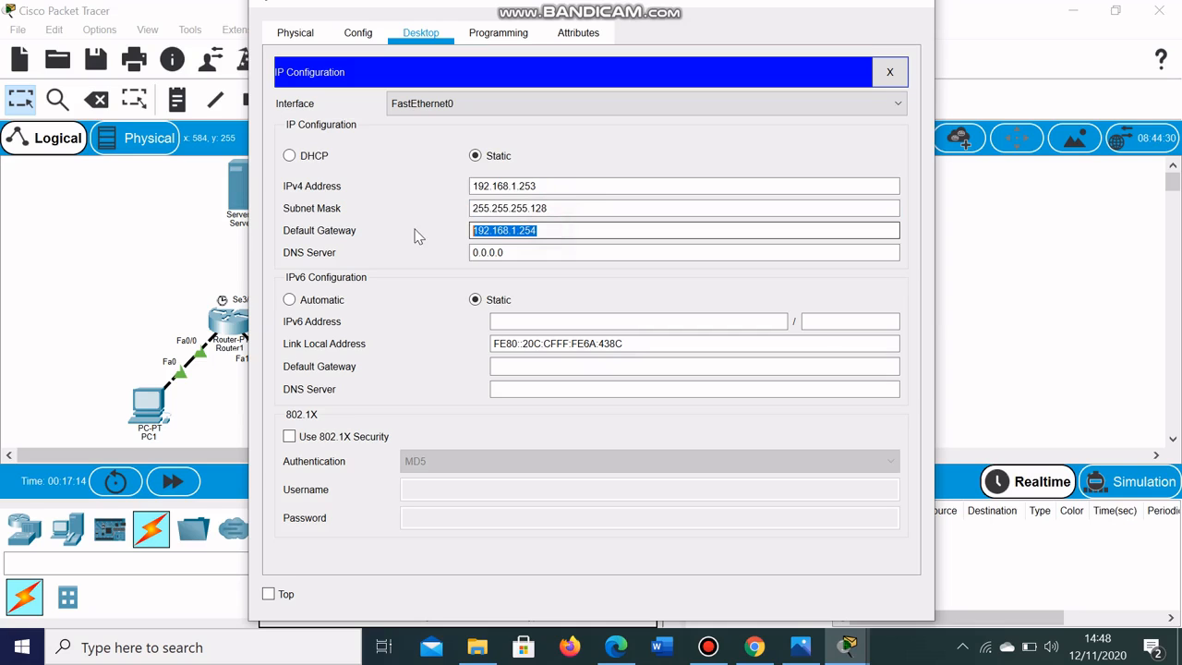
left_click(919, 9)
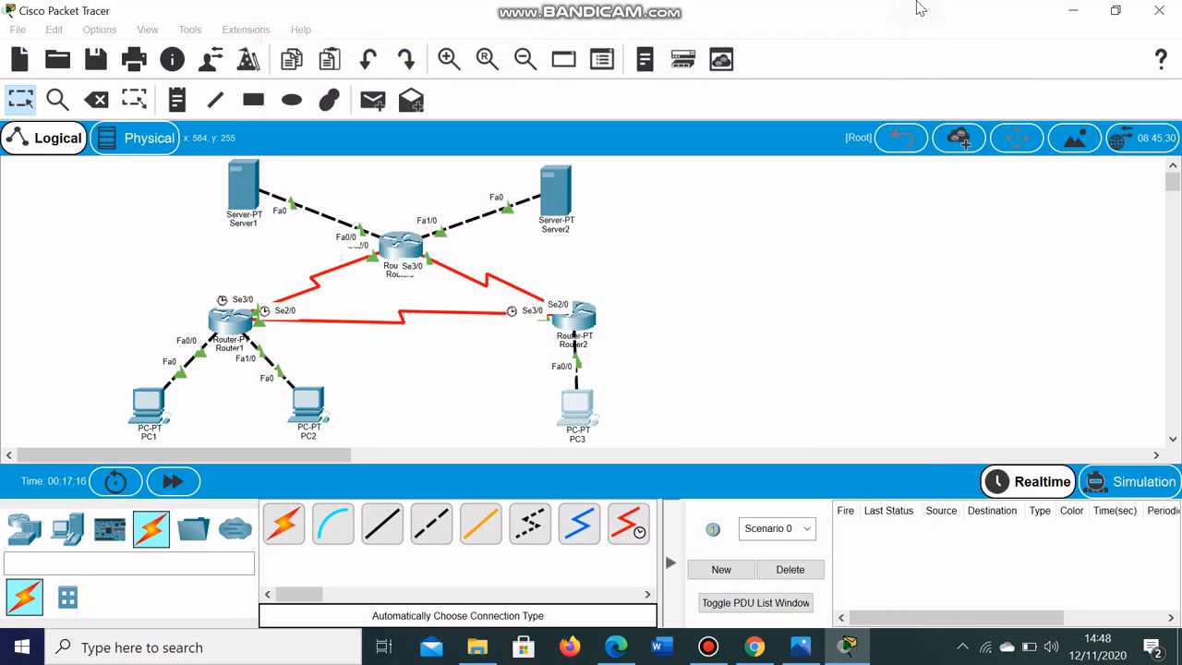
left_click_drag(566, 414, 577, 412)
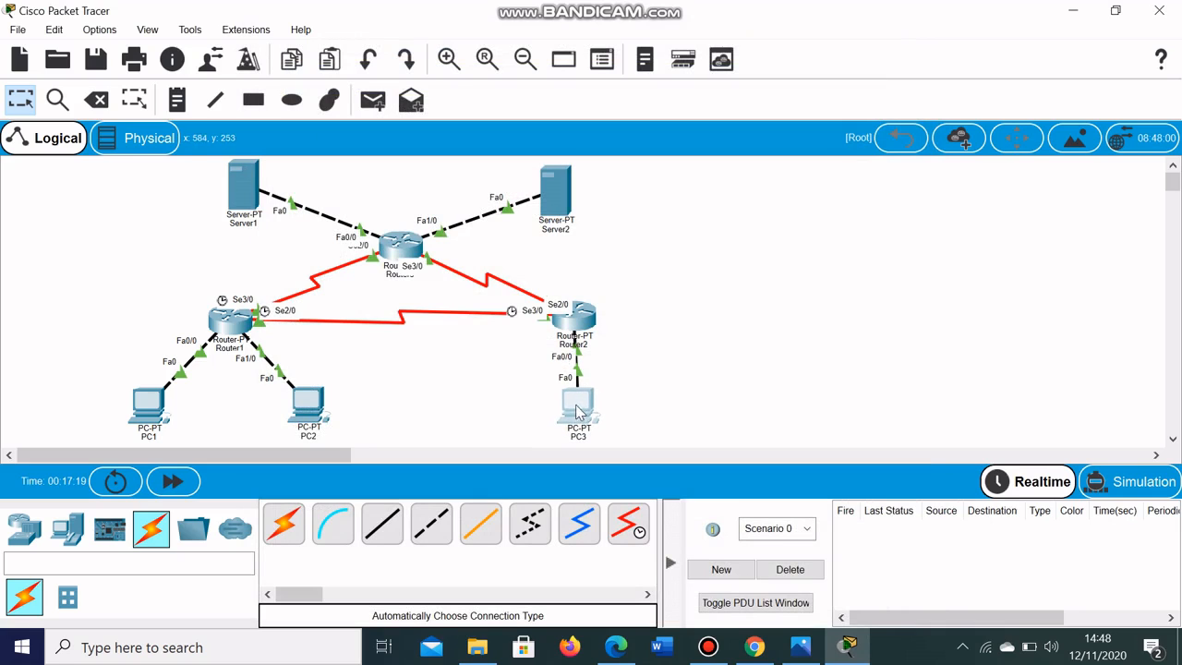
- Open Router1's configuration beside the topology and review the IPv4 address and subnet mask of FastEthernet0/0
left_click(234, 318)
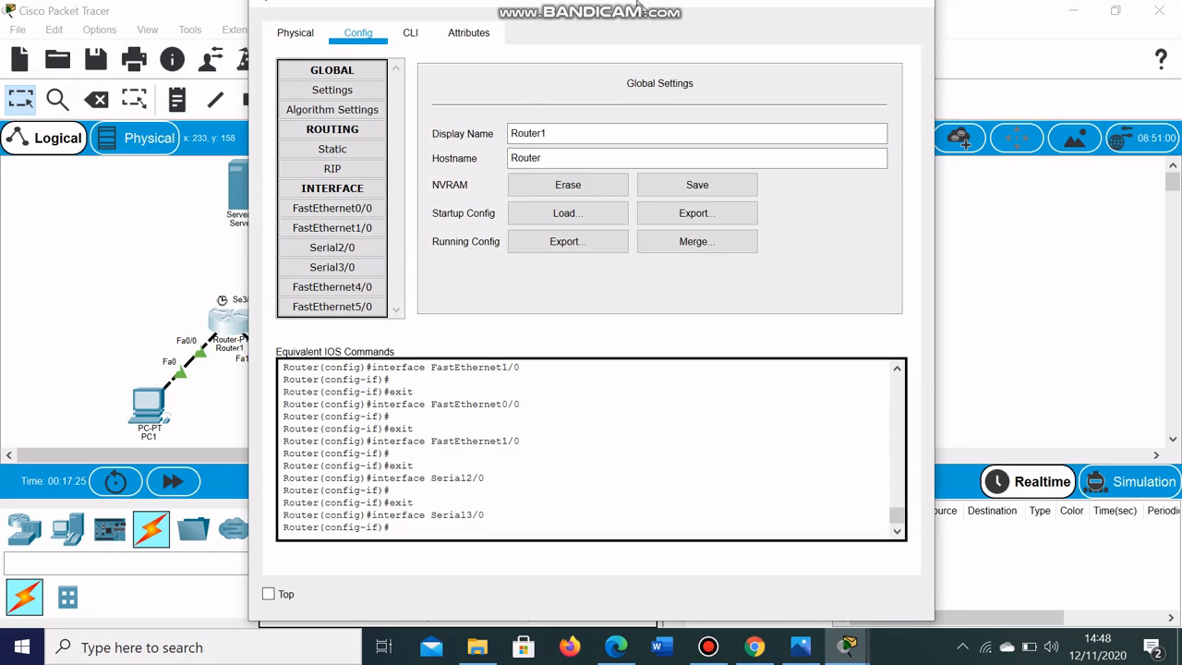
left_click_drag(640, 15, 788, 43)
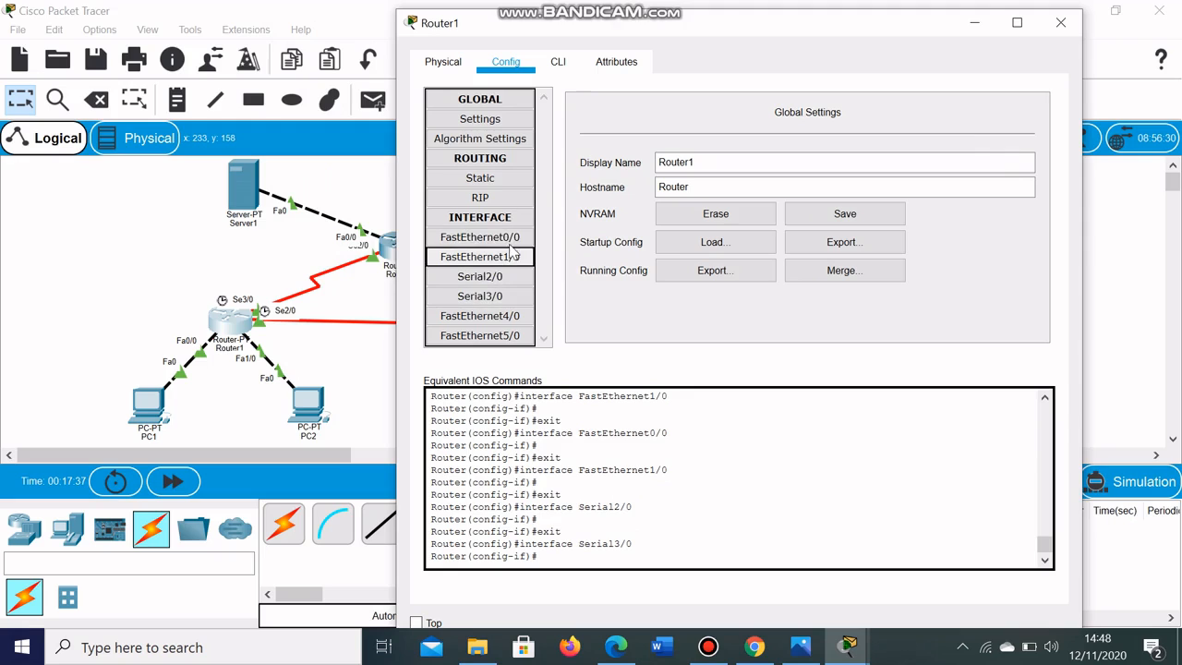
left_click(510, 244)
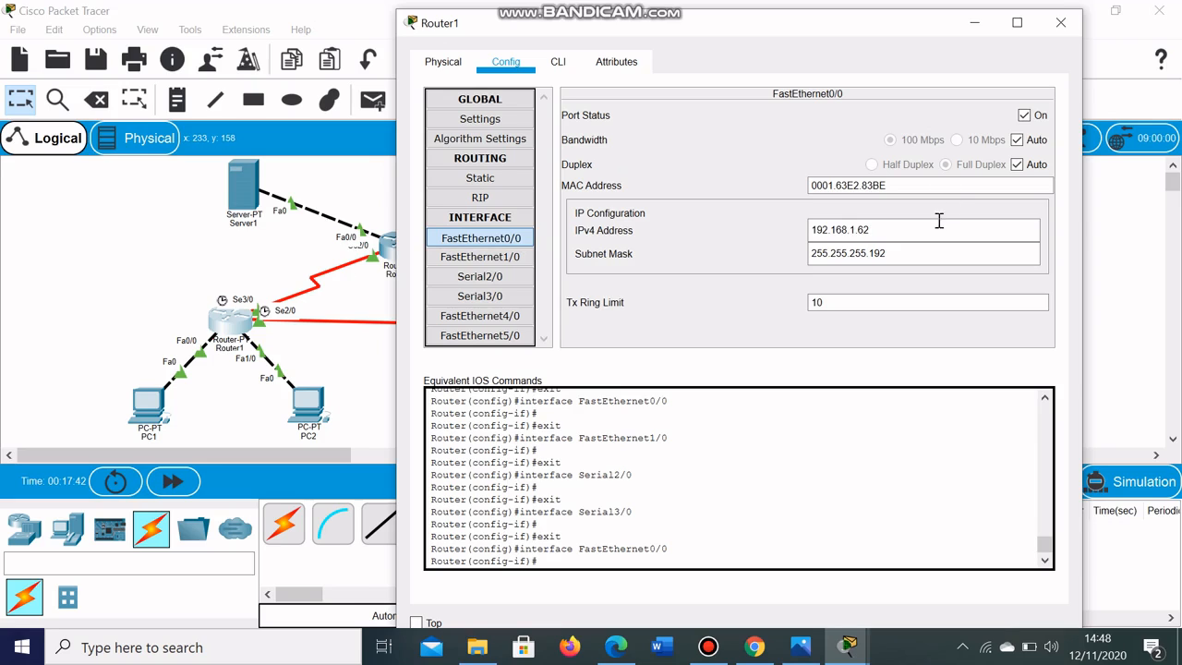
left_click_drag(932, 228, 756, 238)
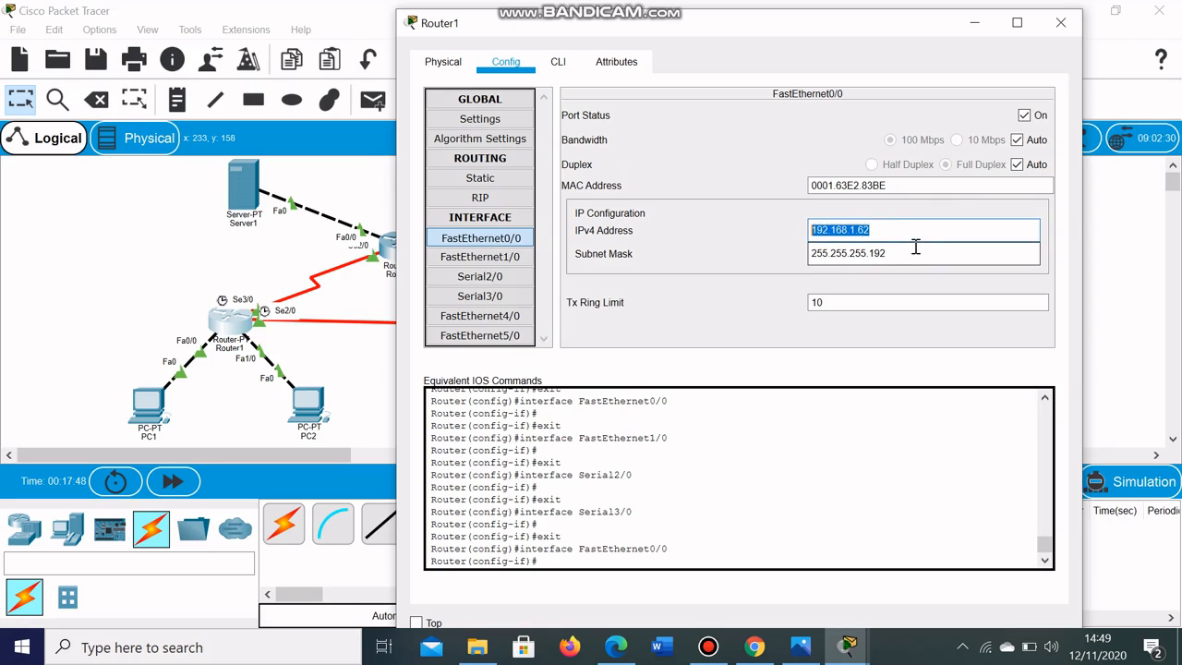
key("Tab")
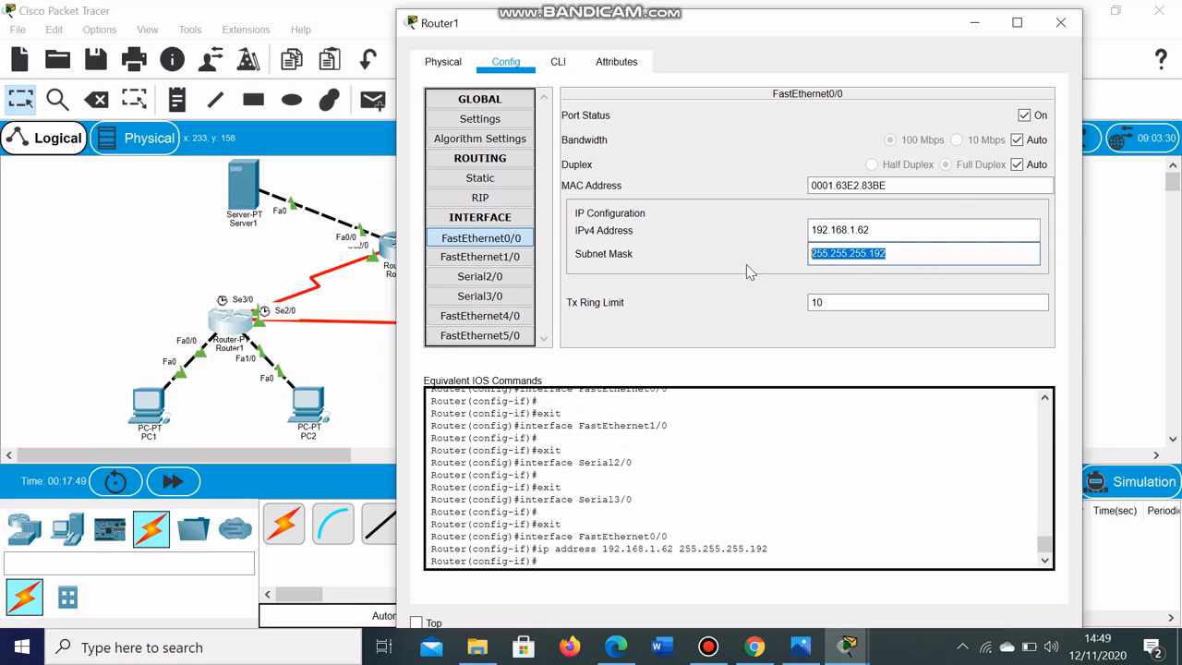
- Review the IPv4 address and subnet mask of Router1's FastEthernet1/0 interface
left_click(479, 261)
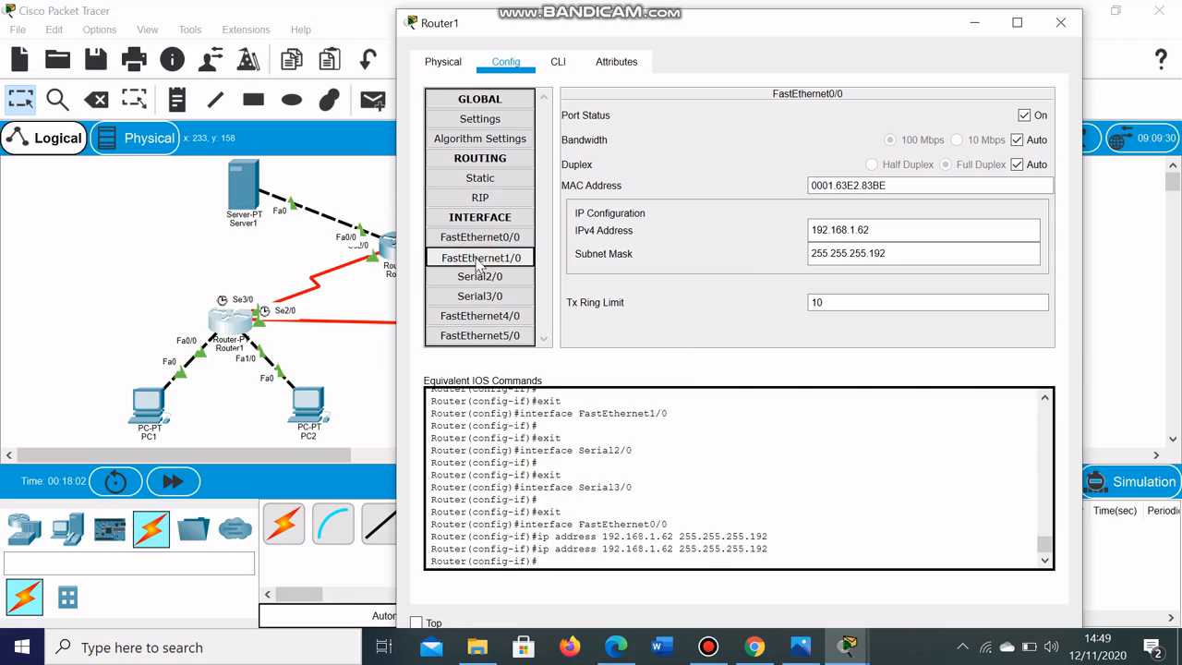
left_click(479, 261)
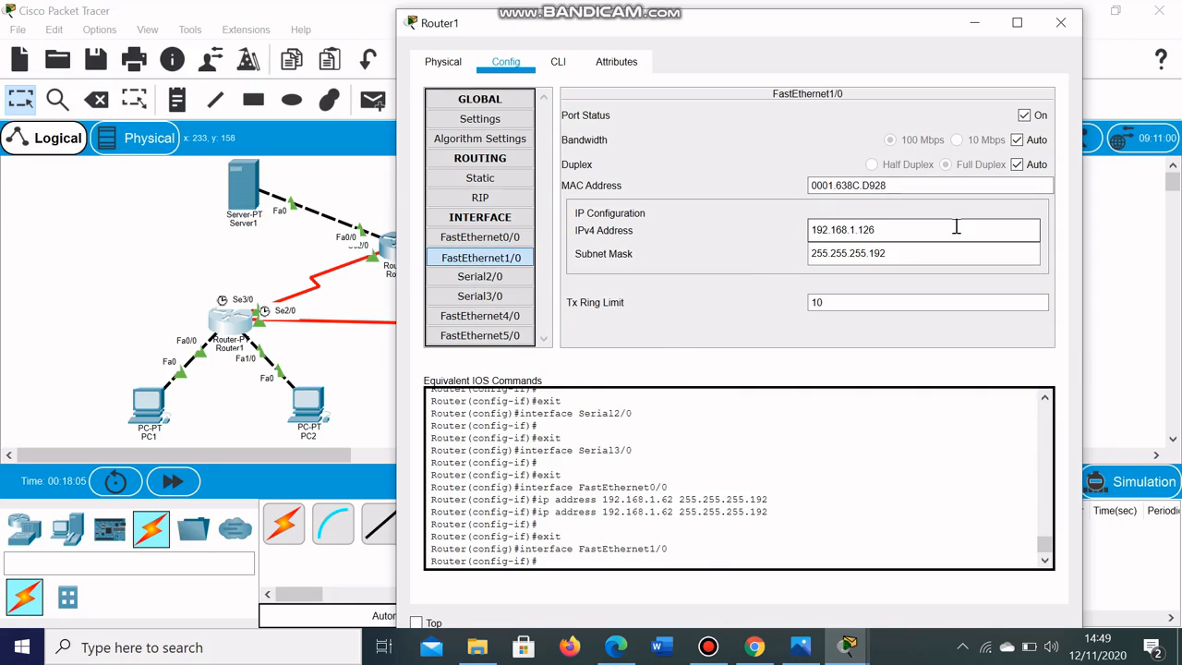
left_click_drag(955, 230, 778, 238)
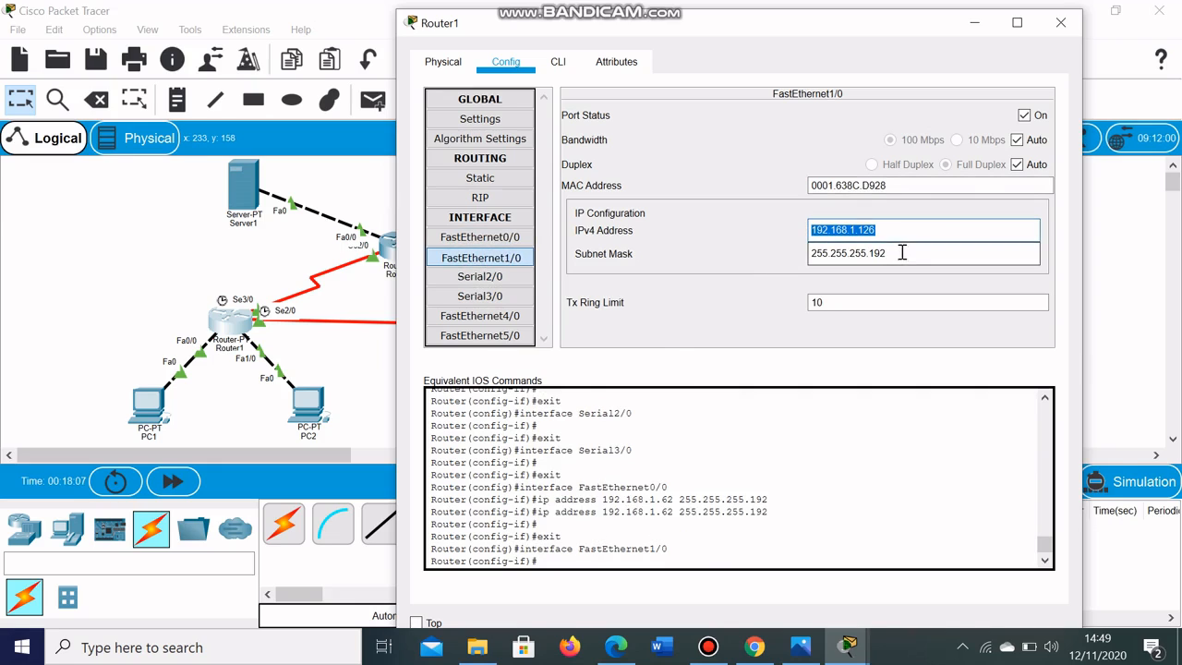
left_click_drag(910, 255, 800, 260)
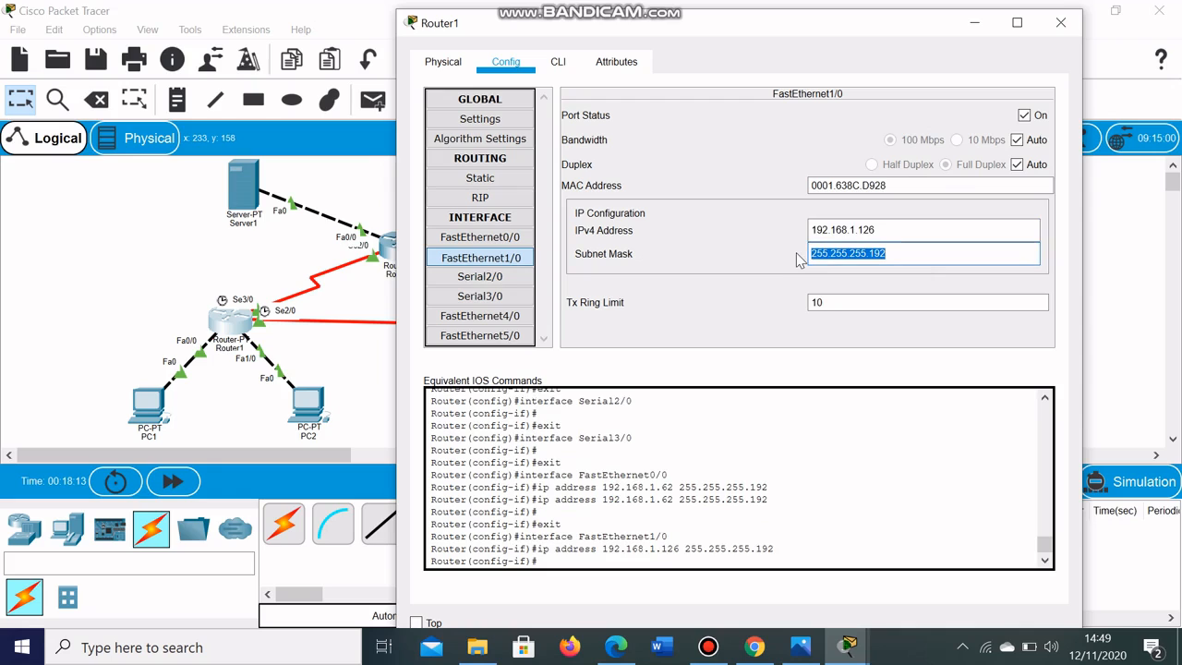
- Review the IPv4 address and subnet mask of Router1's Serial2/0 interface
left_click(490, 278)
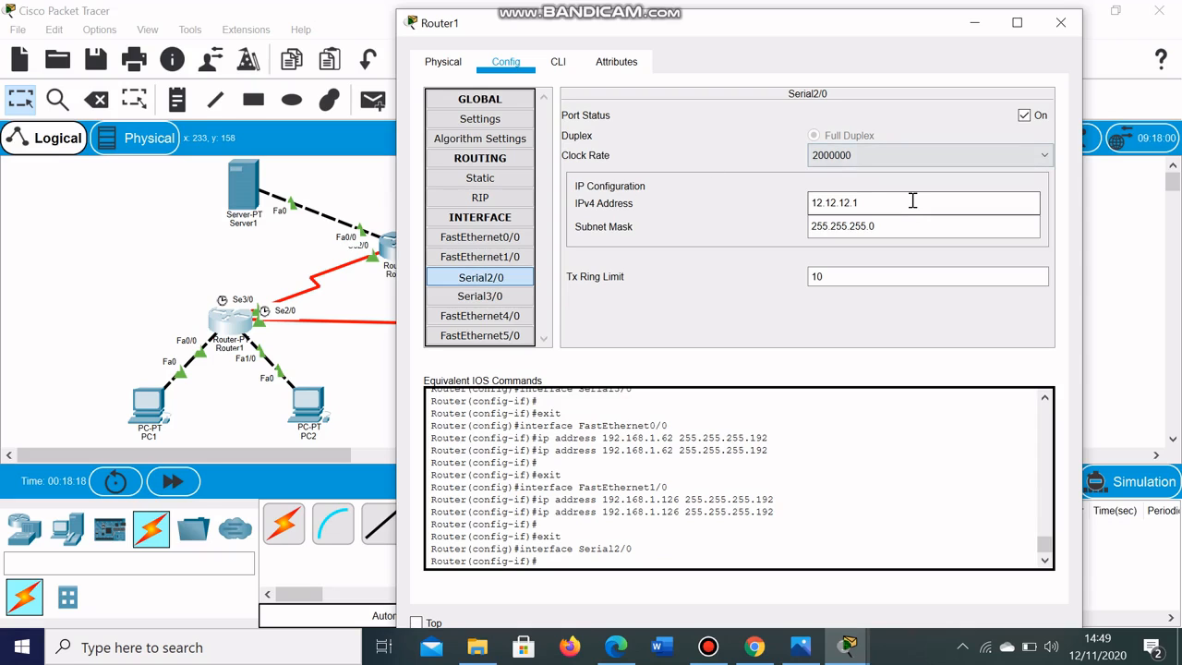
left_click_drag(911, 200, 762, 207)
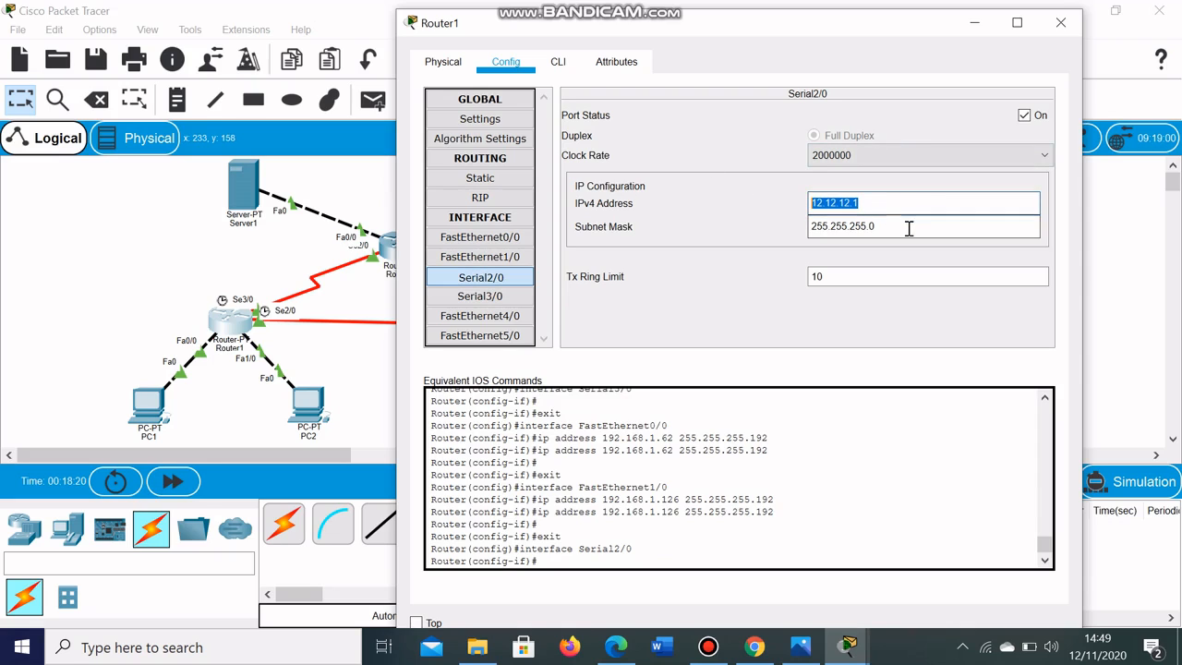
left_click_drag(907, 227, 799, 227)
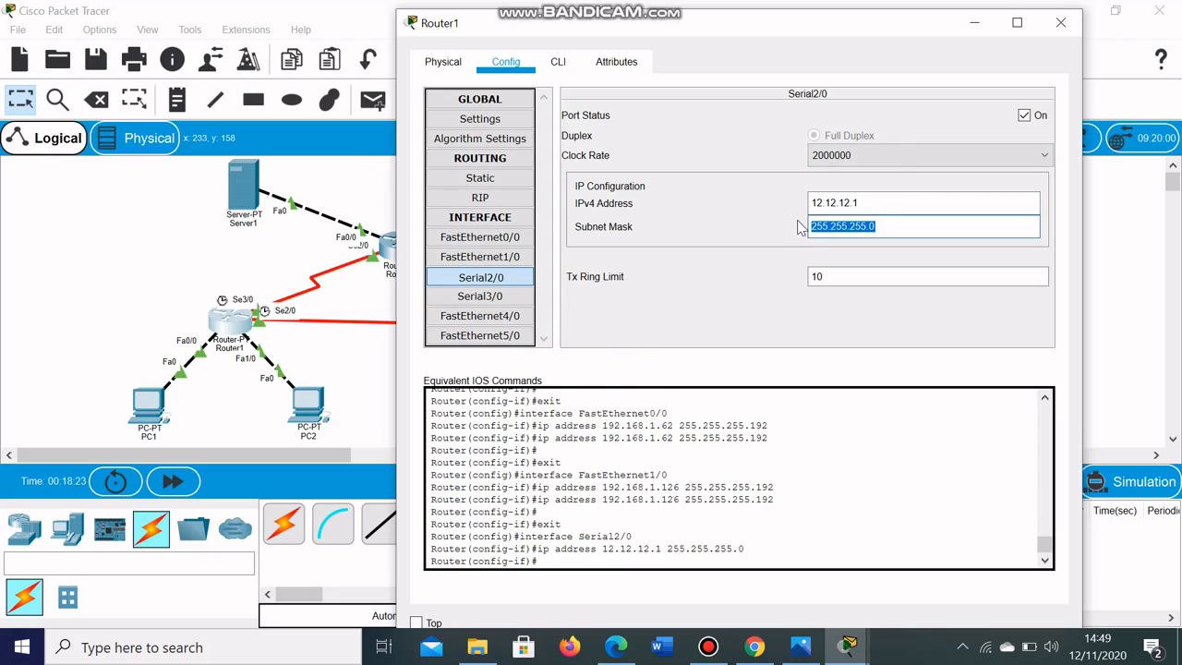
- Review the IPv4 address and subnet mask of Router1's Serial3/0 interface
left_click(499, 297)
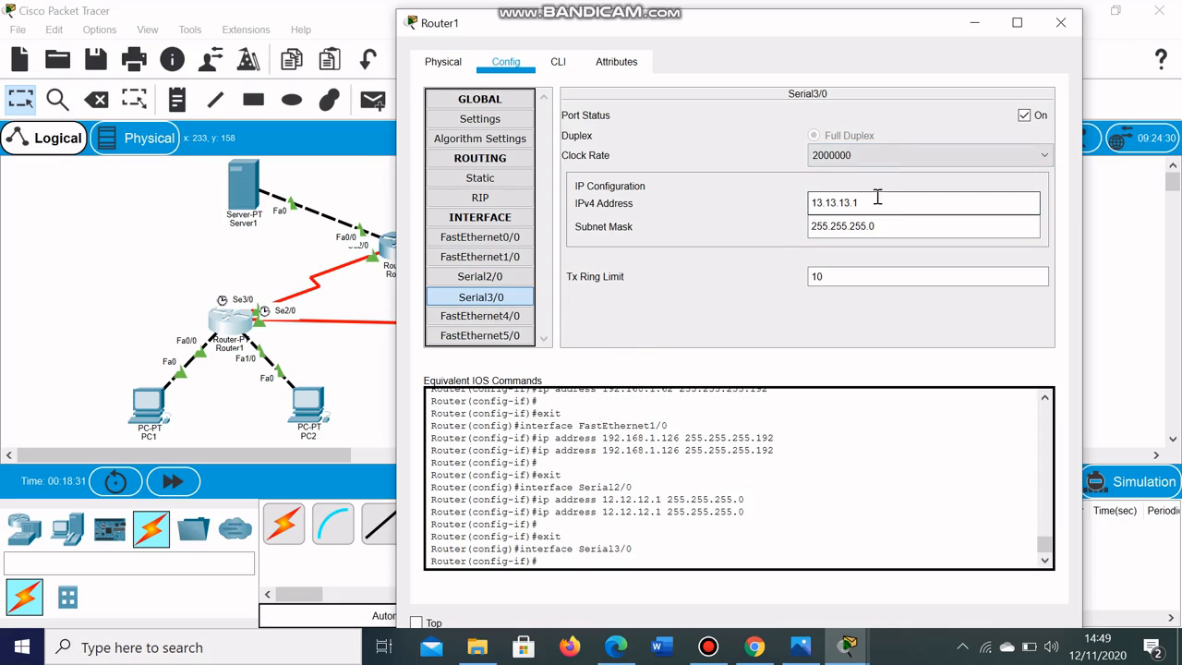
left_click_drag(876, 200, 751, 202)
left_click_drag(951, 227, 757, 214)
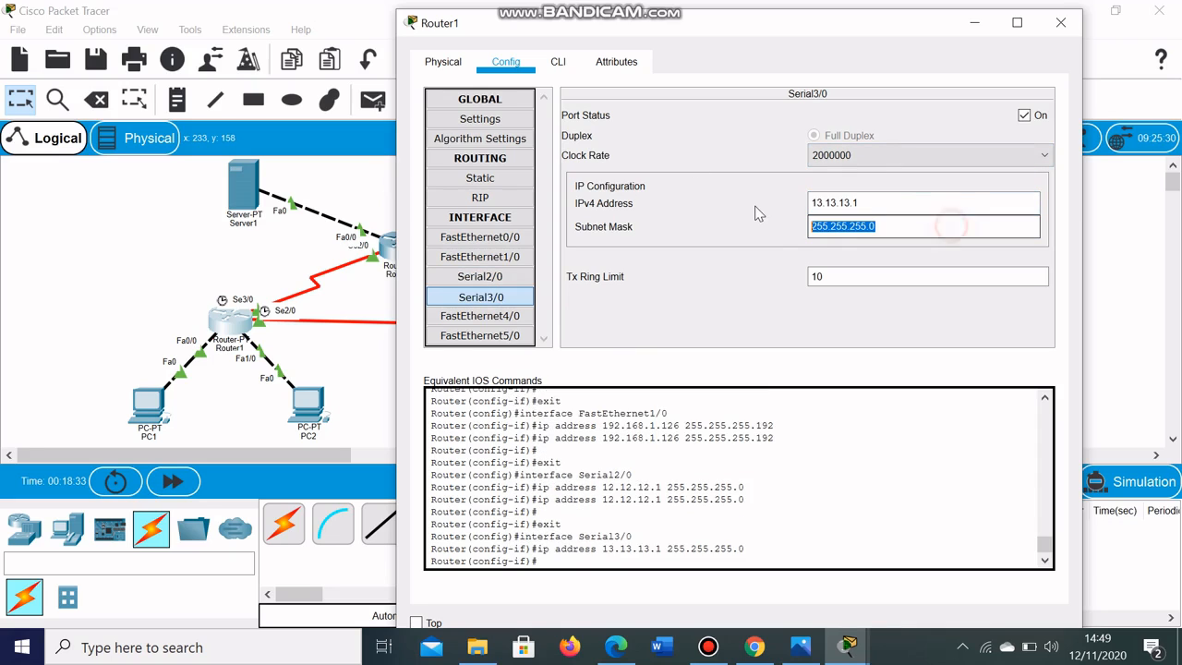
- Check the port status of Router1's FastEthernet0/0, FastEthernet1/0, Serial2/0 and Serial3/0 interfaces, and close its configuration
left_click(495, 238)
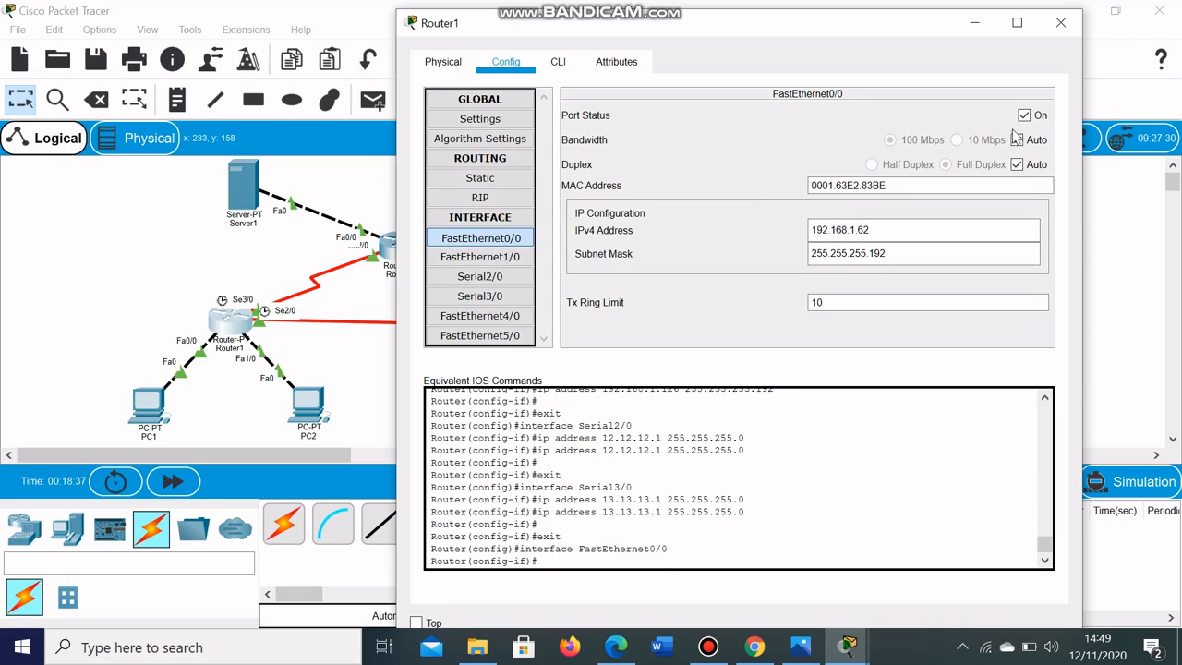
left_click(520, 259)
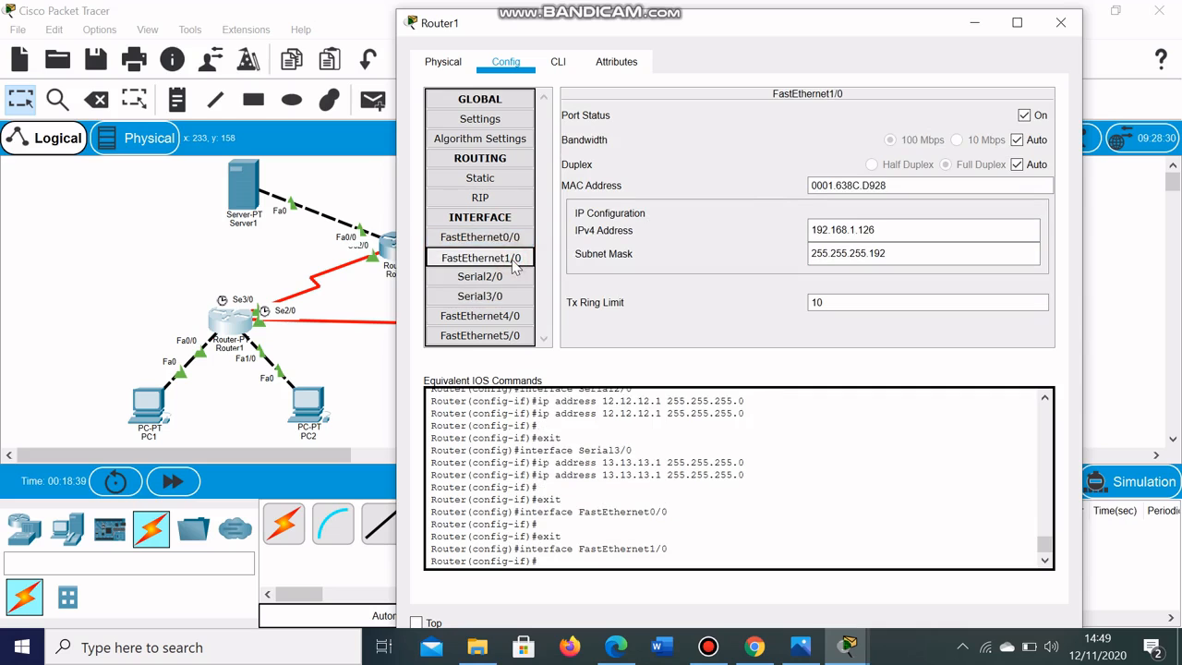
left_click(516, 283)
left_click(515, 294)
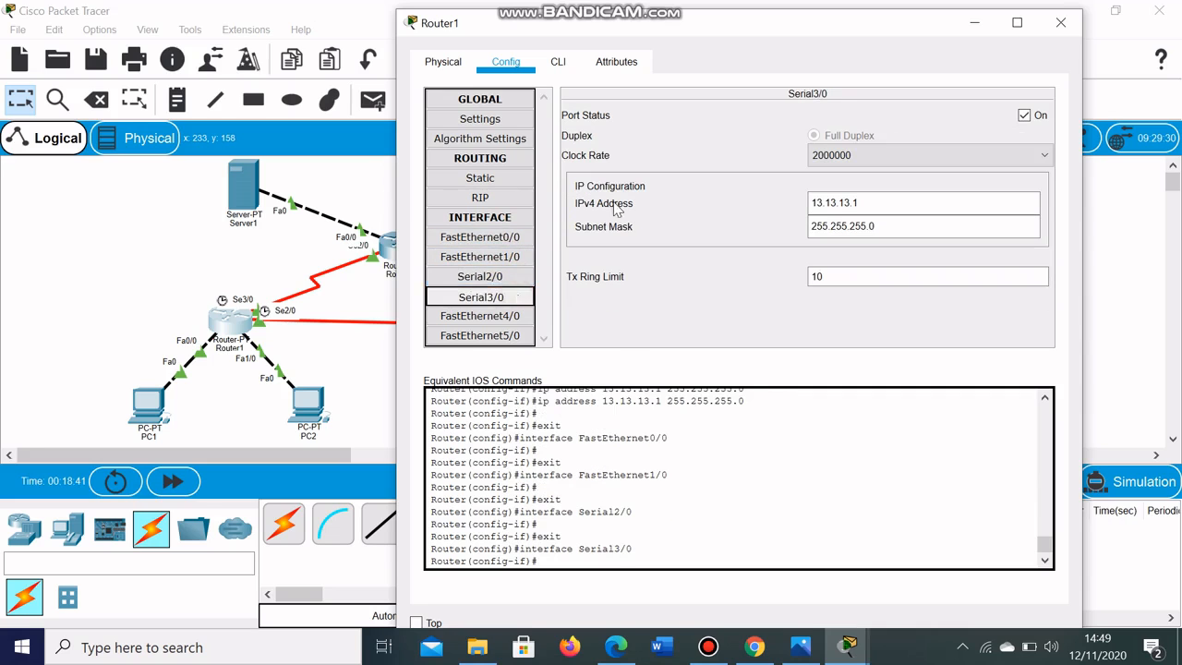
left_click(1068, 25)
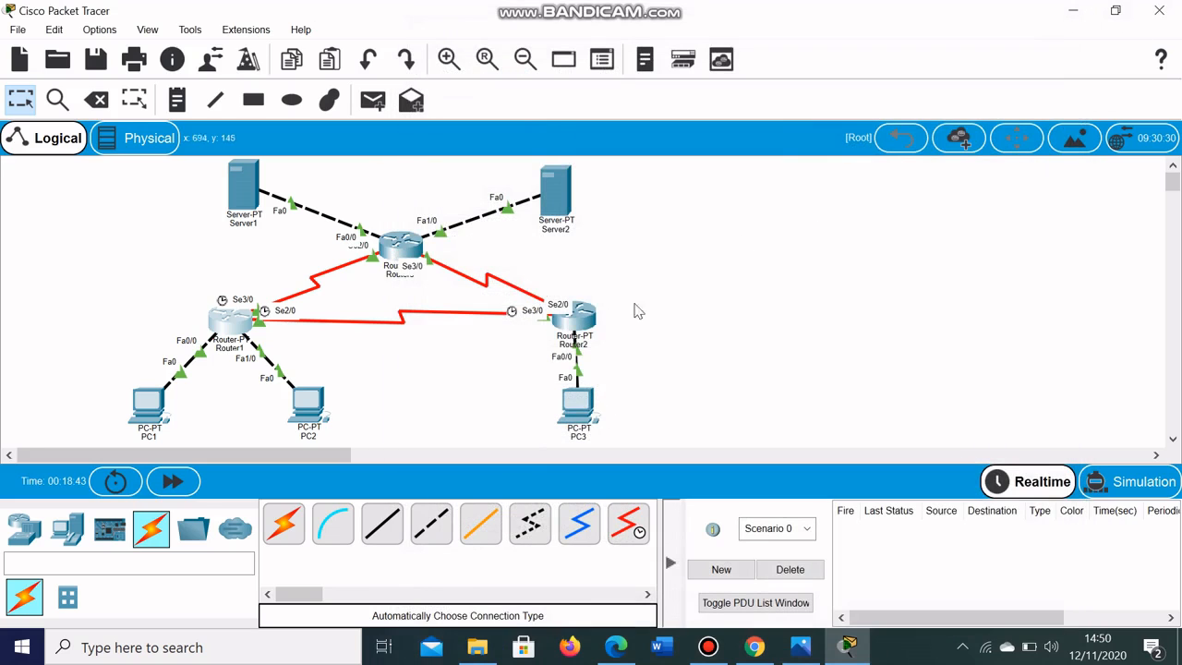
- Open Router2's configuration beside the topology and review the IPv4 address and subnet mask of FastEthernet0/0
left_click(591, 319)
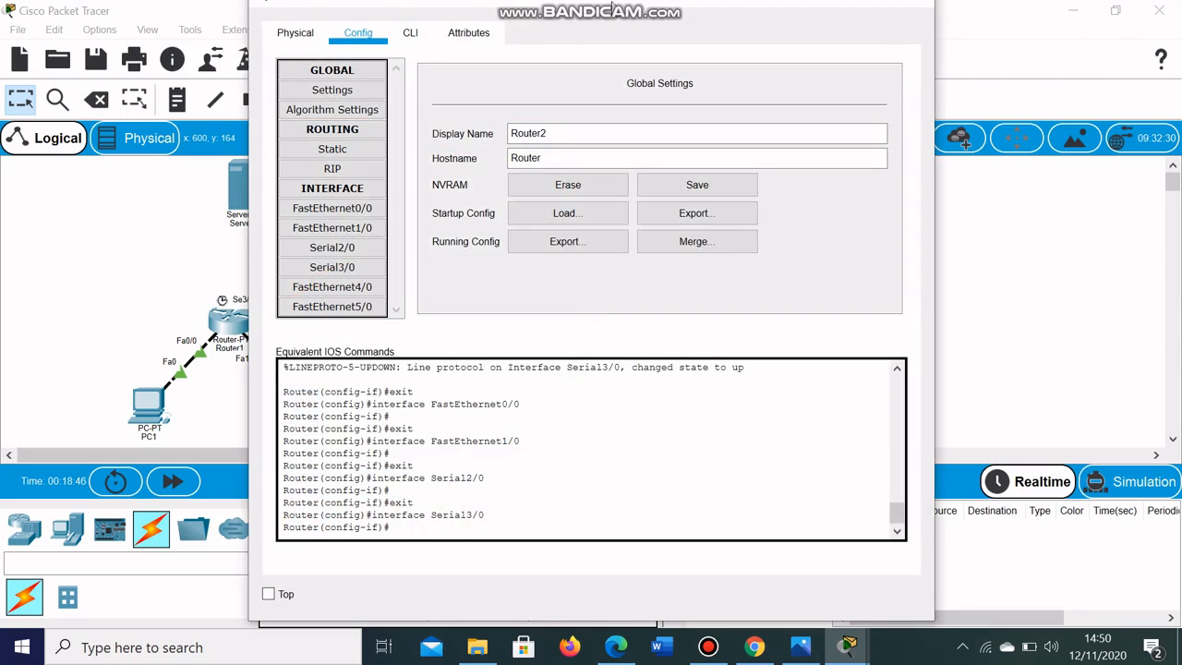
left_click_drag(613, 8, 989, 58)
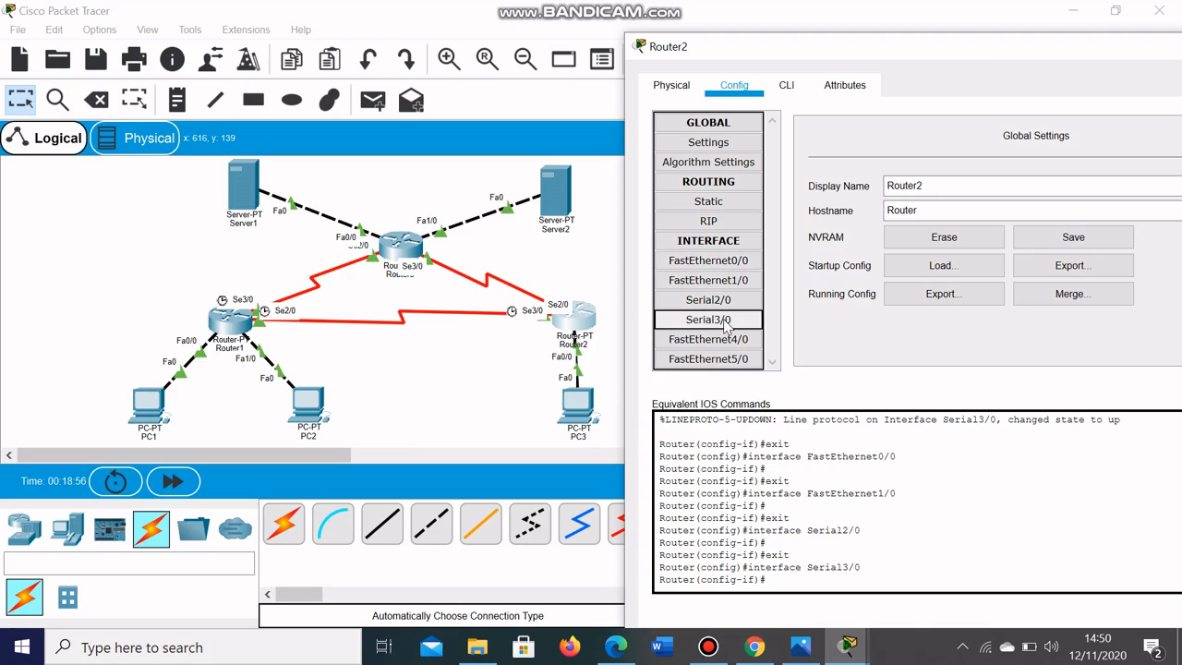
left_click(715, 263)
left_click_drag(1006, 56, 982, 52)
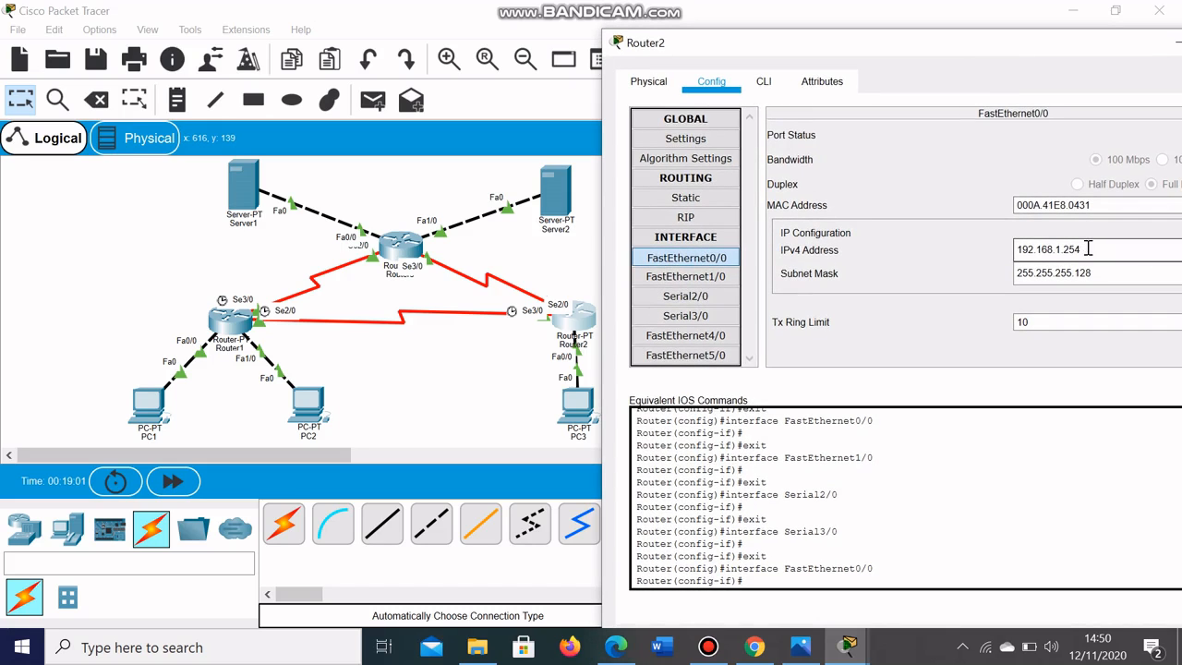
left_click_drag(990, 48, 893, 42)
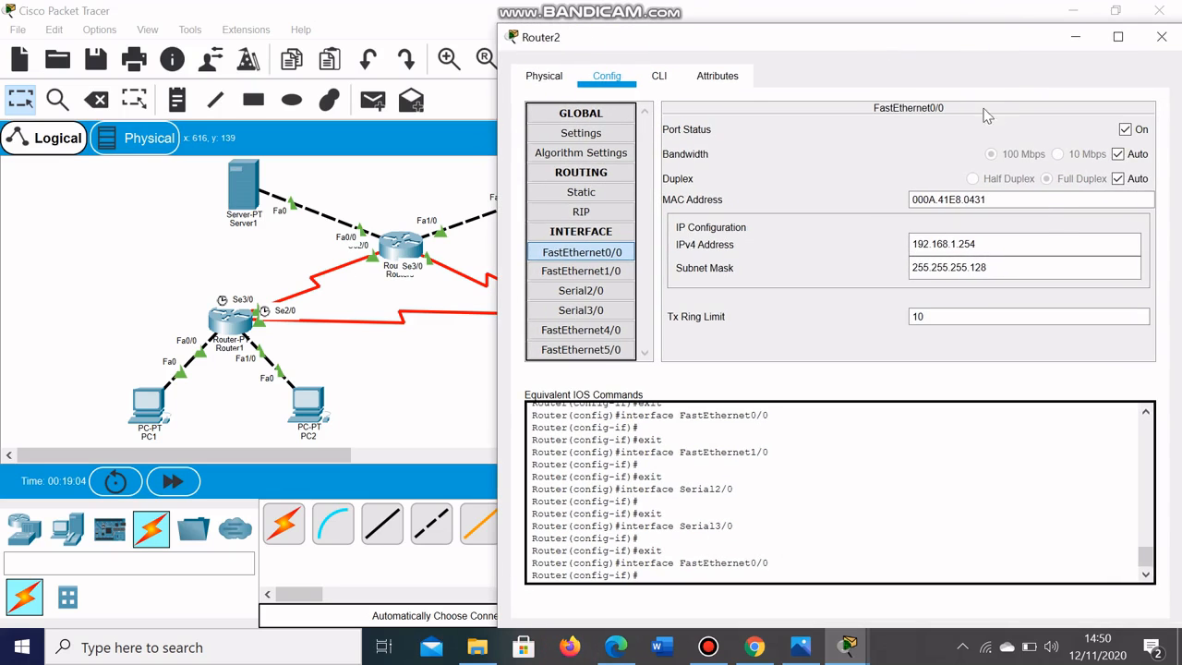
left_click_drag(1024, 240, 900, 255)
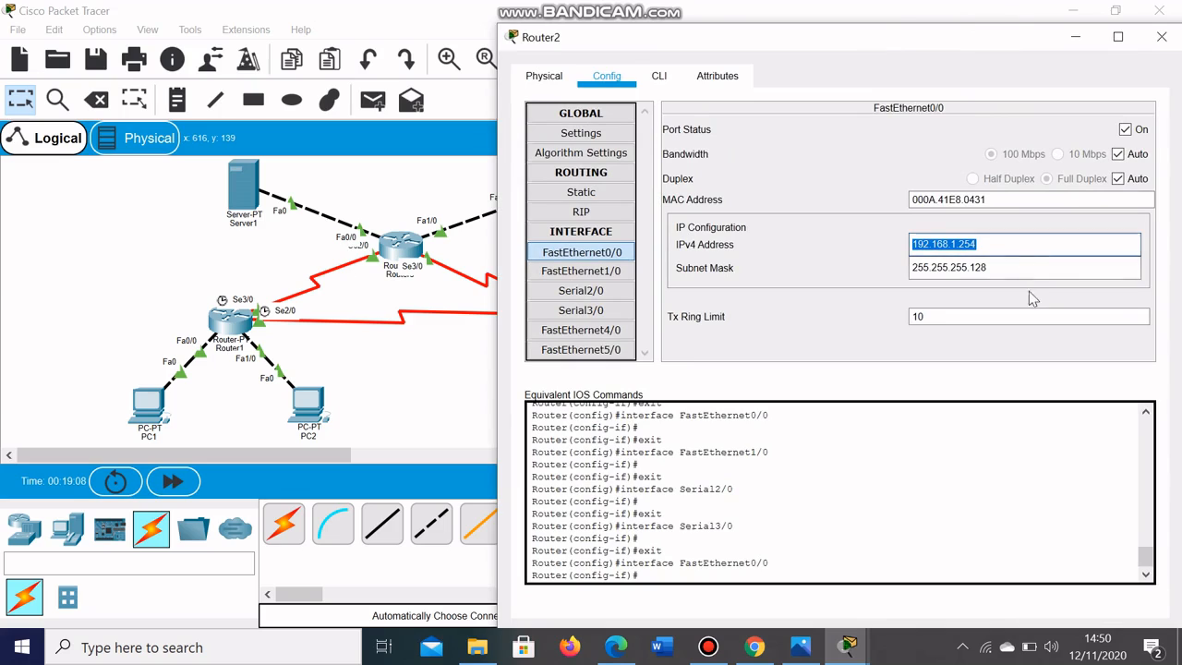
left_click(1021, 267)
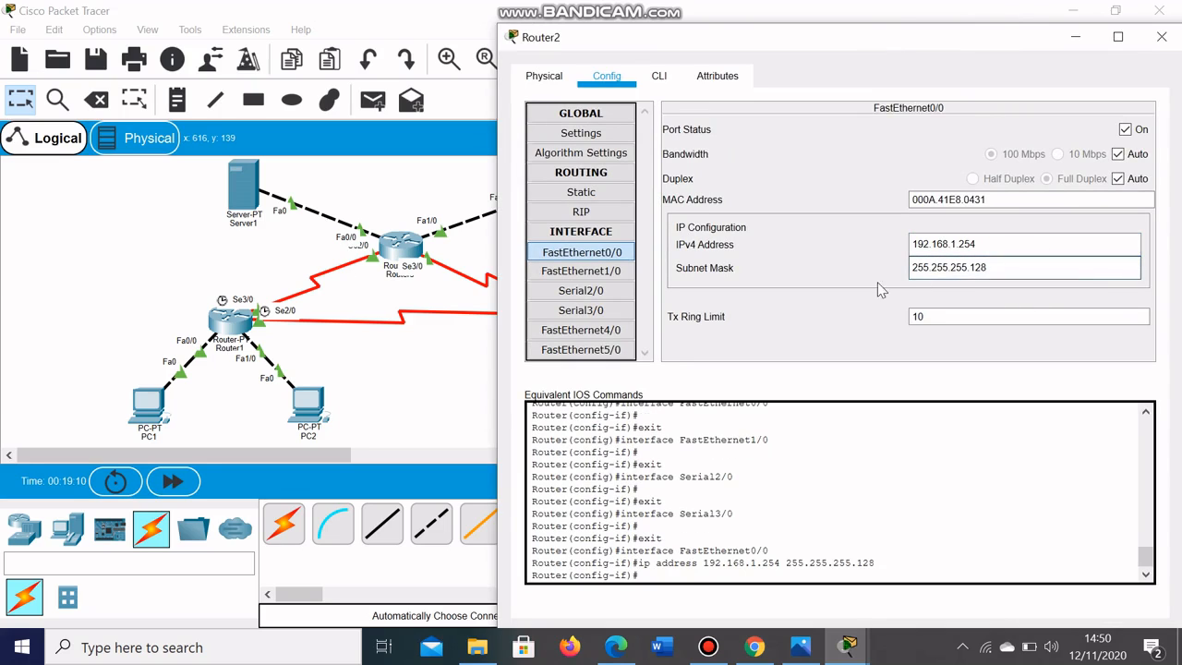
- Review the IPv4 address and subnet mask of Router2's Serial2/0 interface
left_click(604, 293)
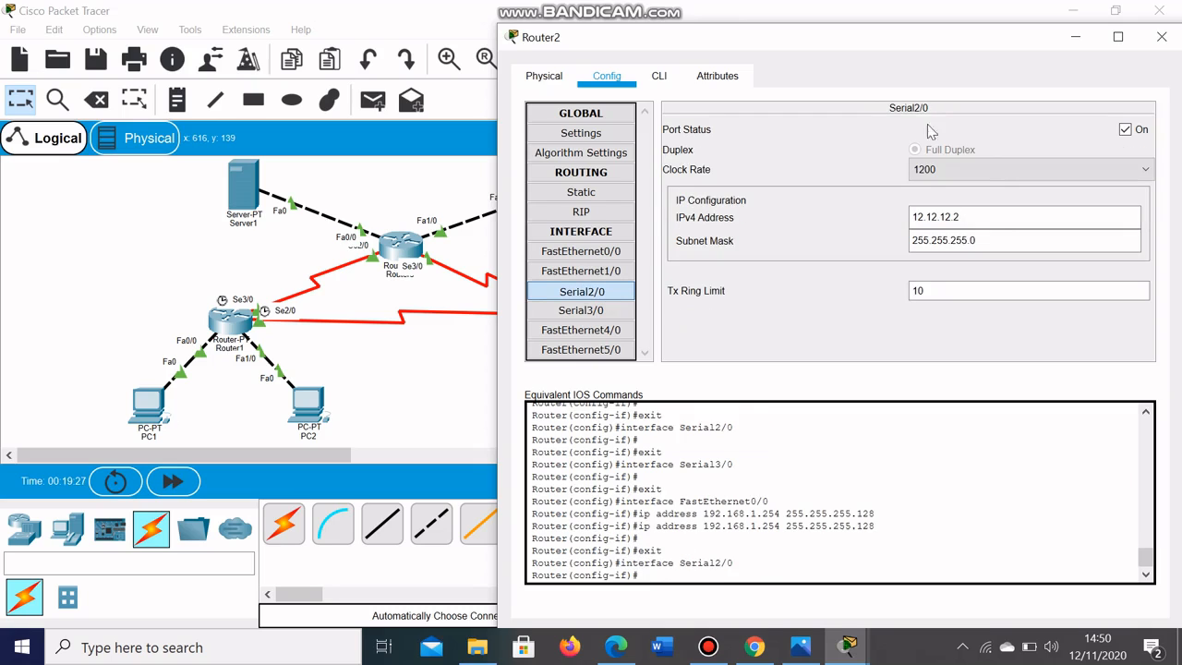
left_click_drag(984, 216, 886, 214)
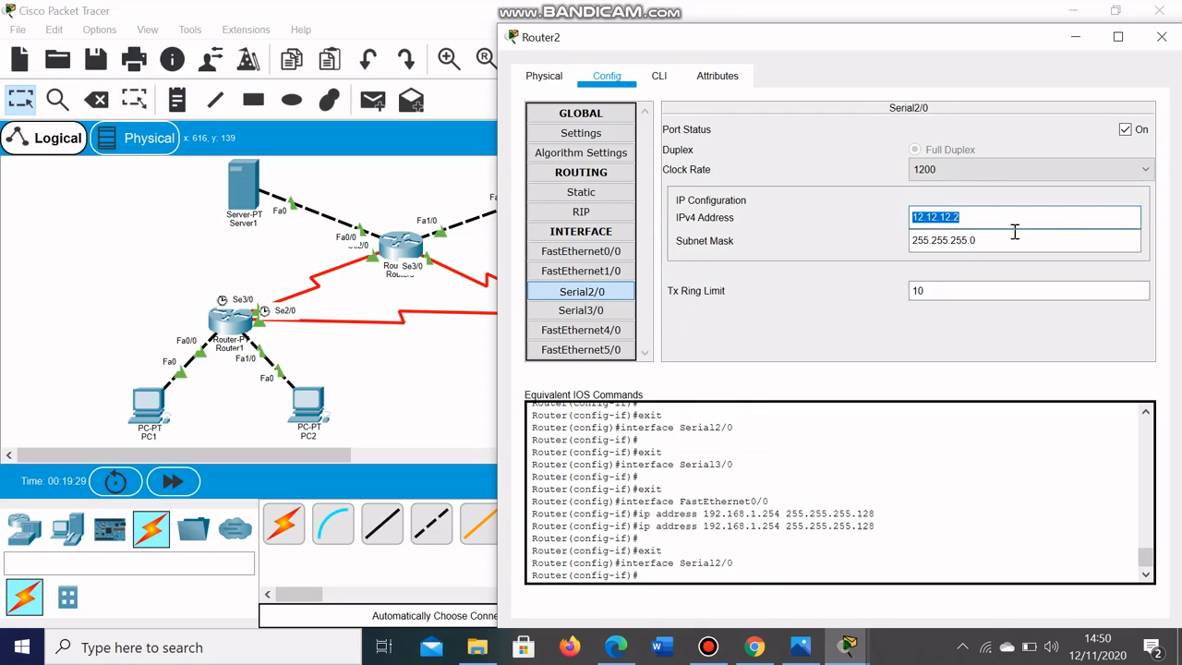
left_click_drag(1016, 238, 902, 241)
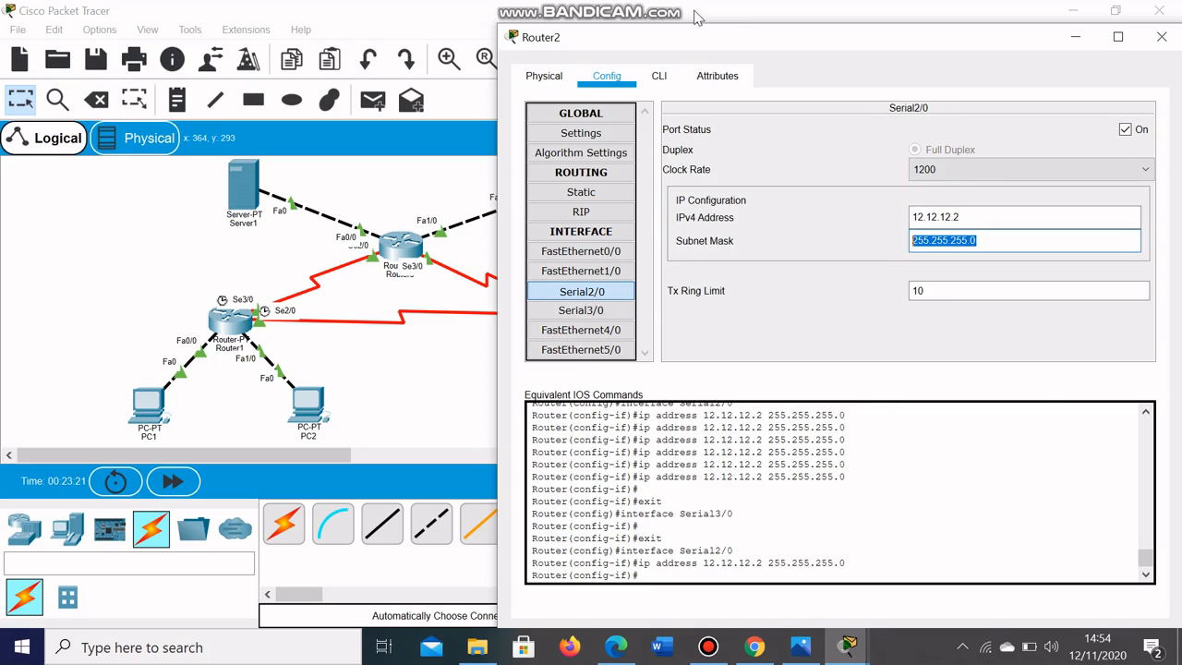
- Review the IPv4 address and subnet mask of Router2's Serial3/0 interface
left_click(581, 314)
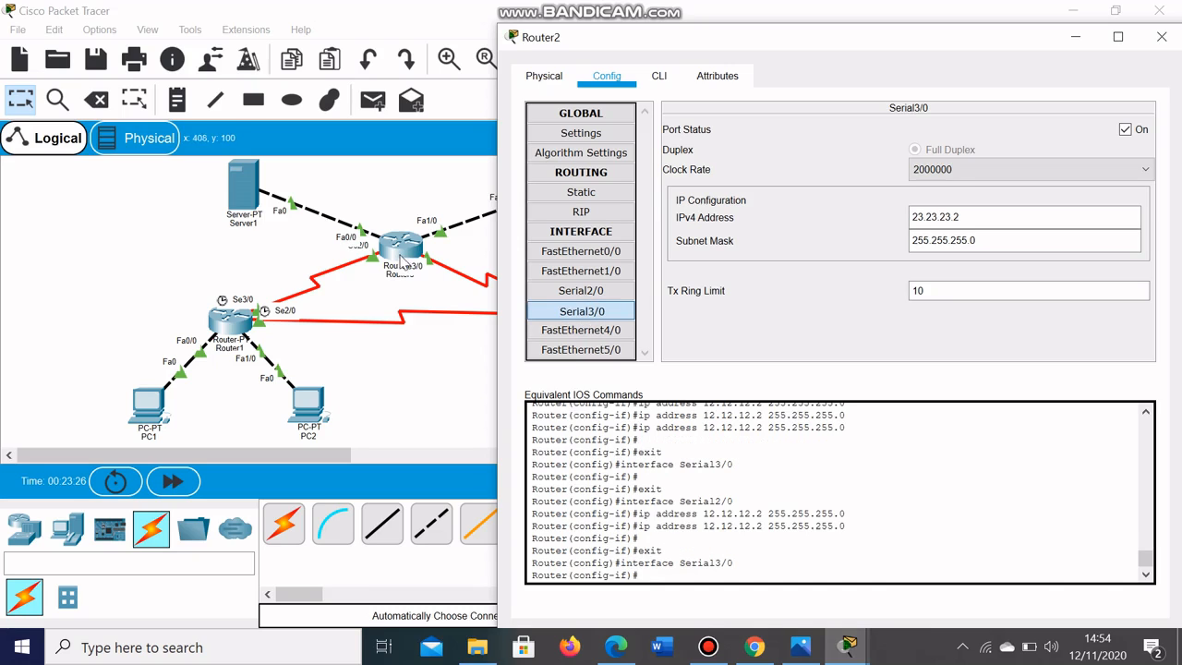
left_click(1009, 217)
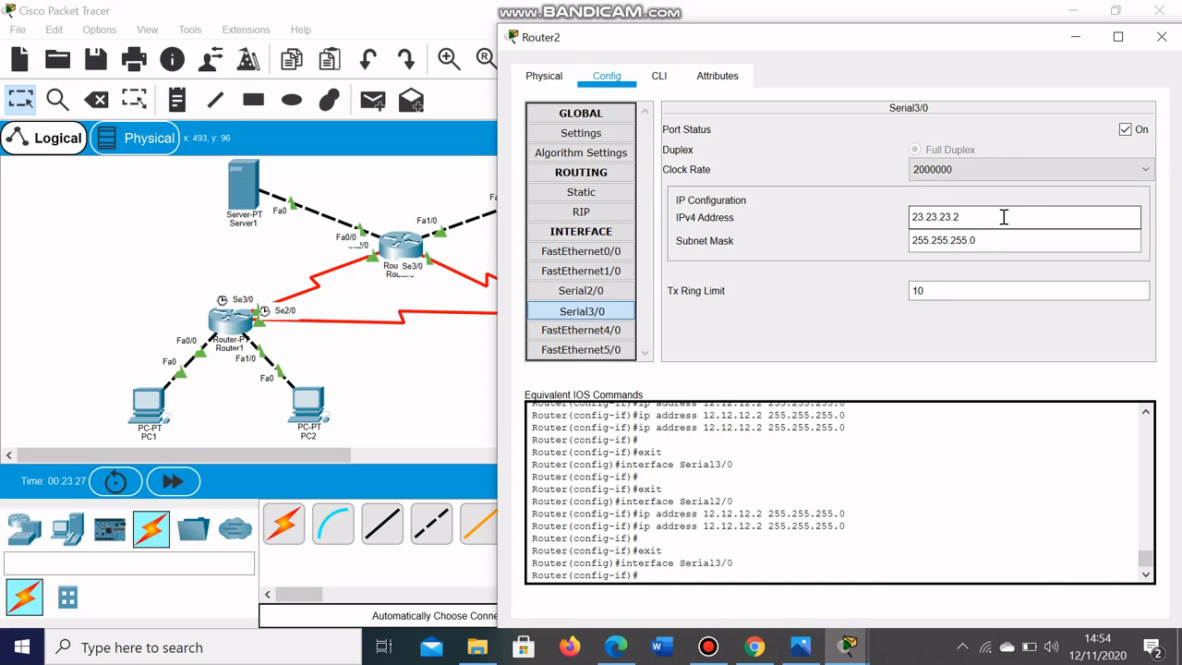
left_click_drag(974, 216, 886, 218)
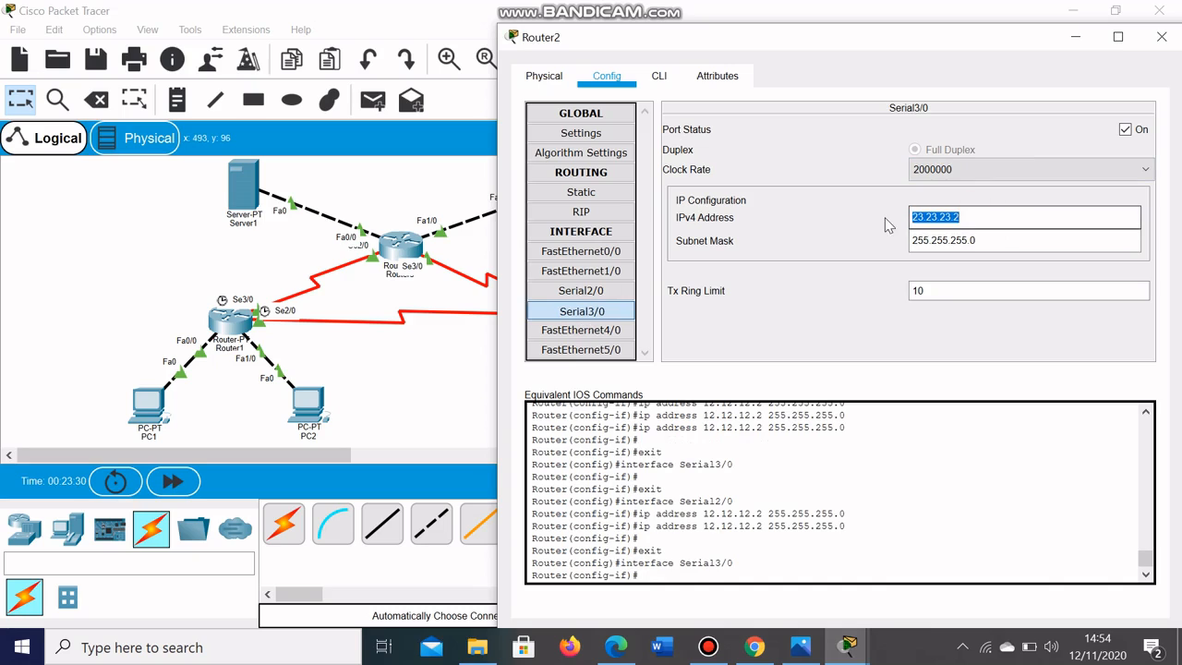
left_click(1022, 239)
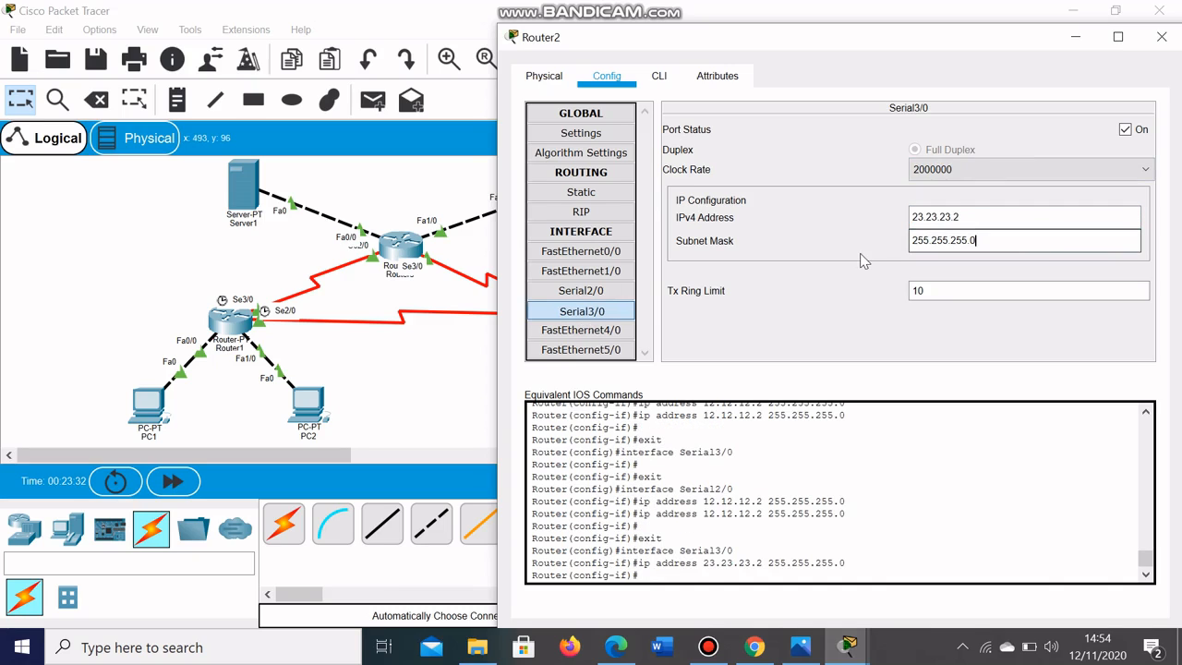
- Check the port status of Router2's FastEthernet0/0, Serial2/0 and Serial3/0 interfaces, and close its configuration
left_click(580, 251)
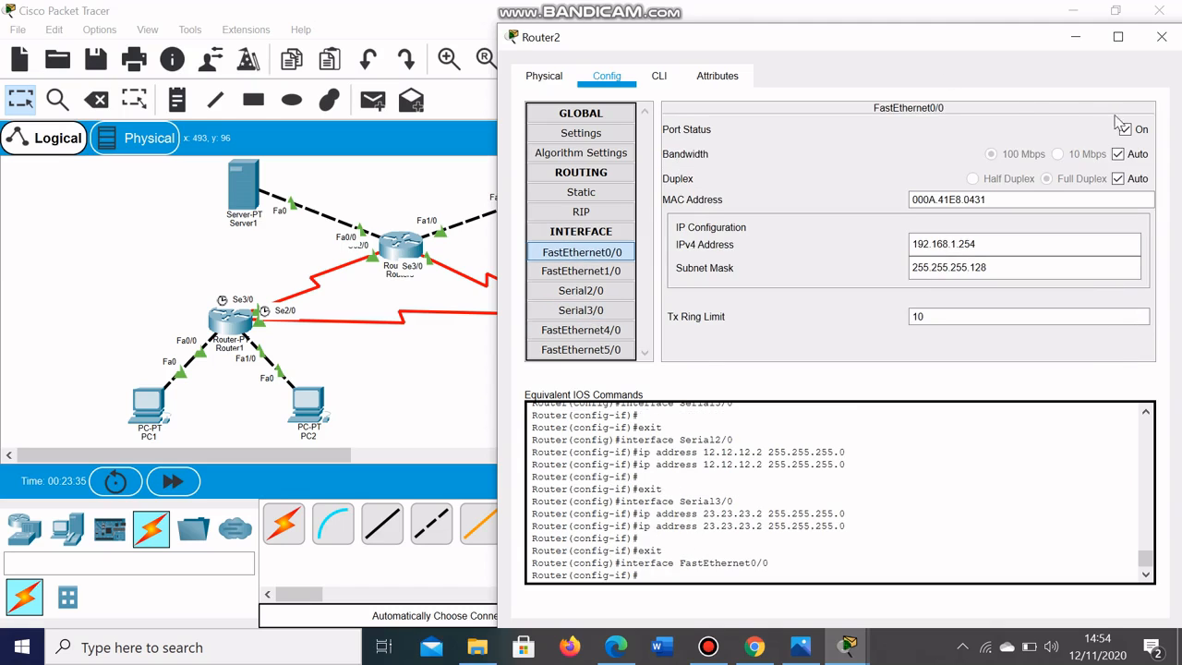
left_click(622, 292)
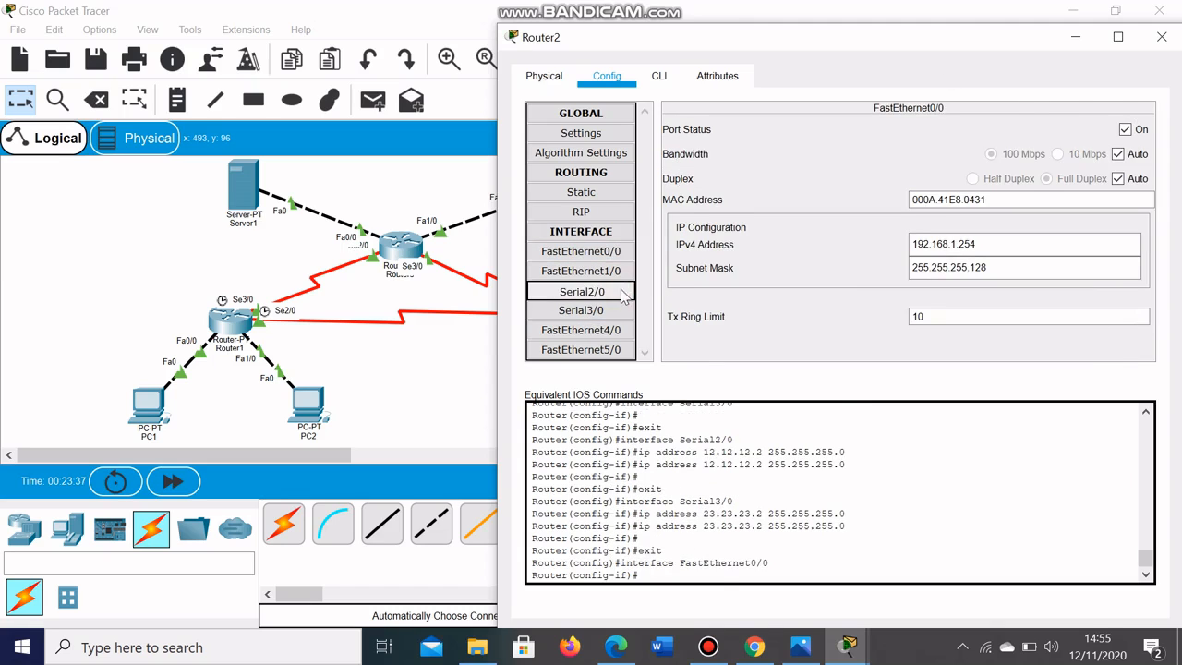
left_click(621, 310)
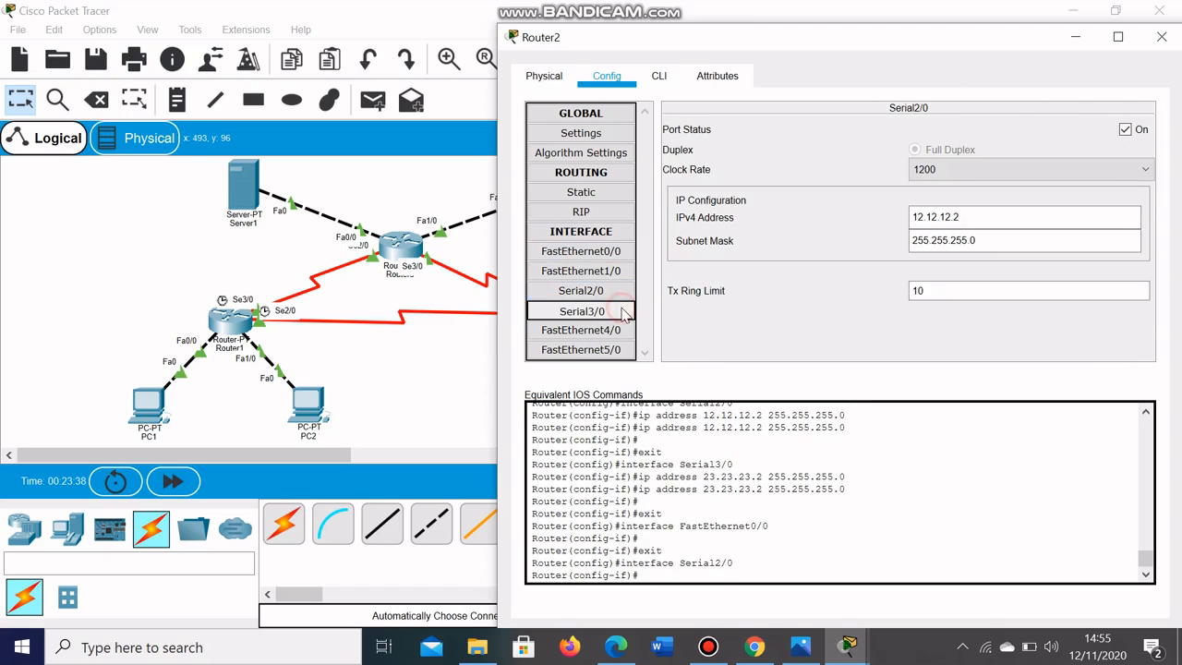
left_click(1160, 37)
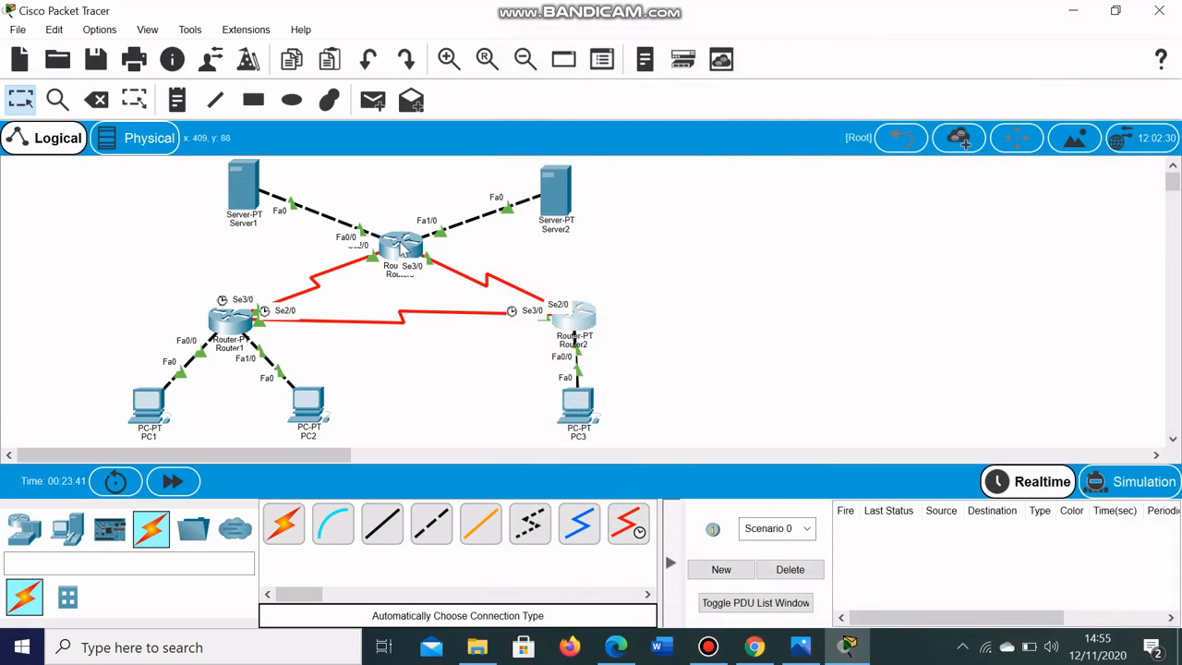
- Open Router3's configuration and review the IPv4 address and subnet mask of its FastEthernet0/0 interface
left_click(400, 245)
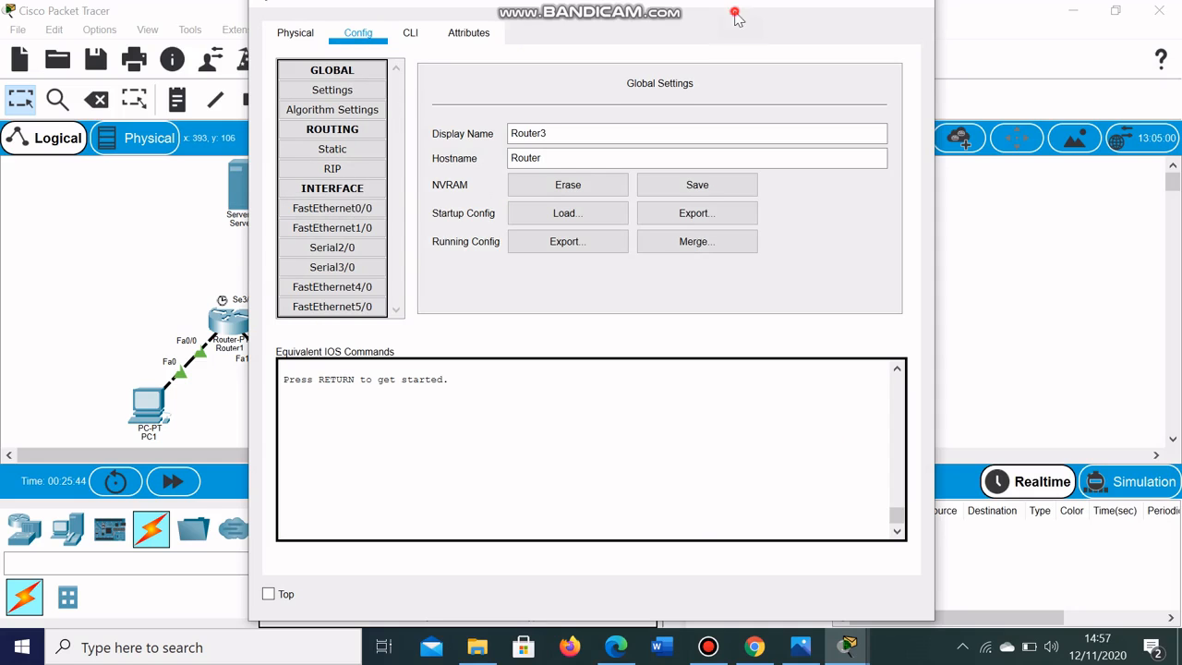
left_click_drag(774, 11, 1055, 146)
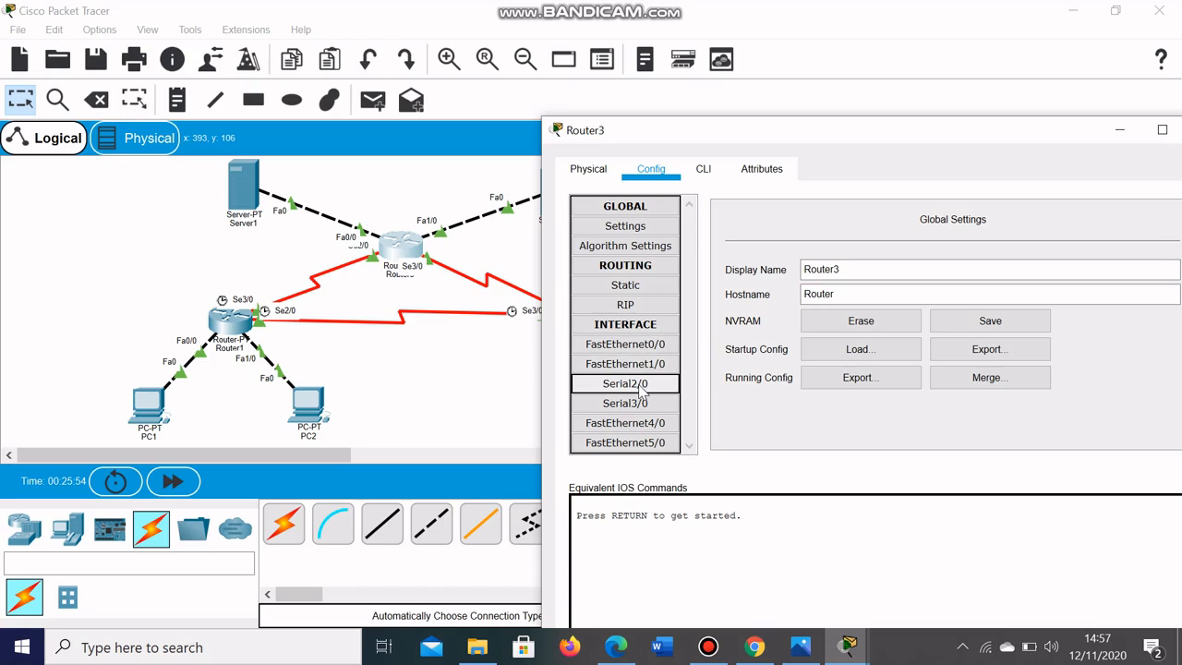
left_click(633, 345)
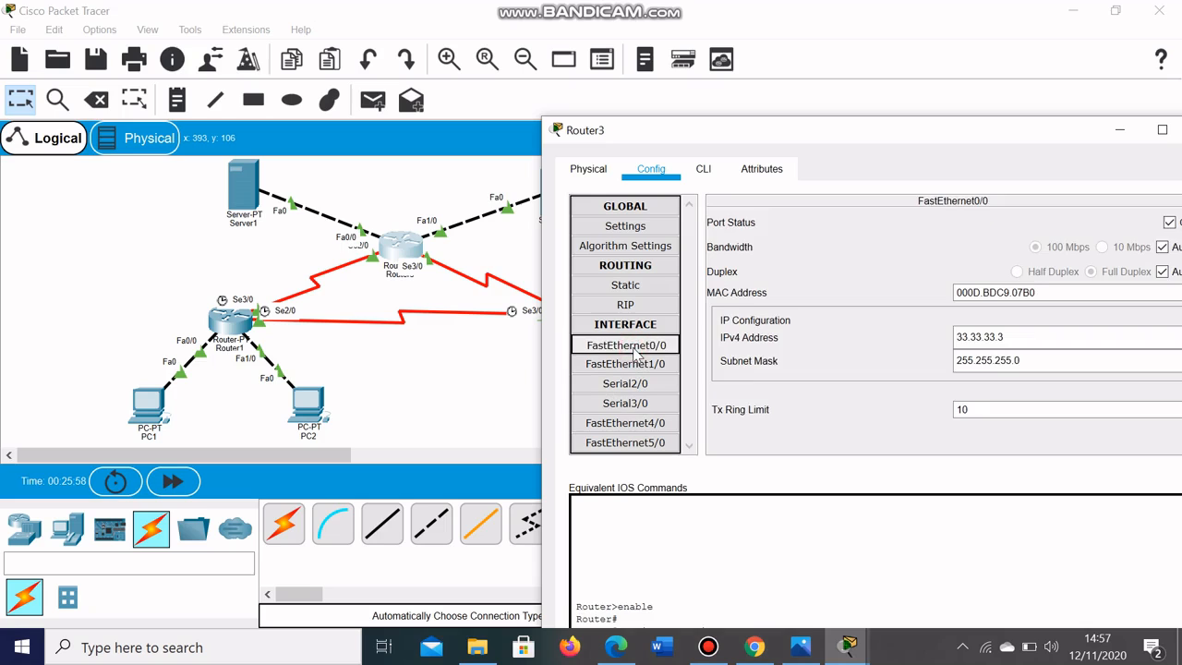
left_click_drag(882, 129, 661, 102)
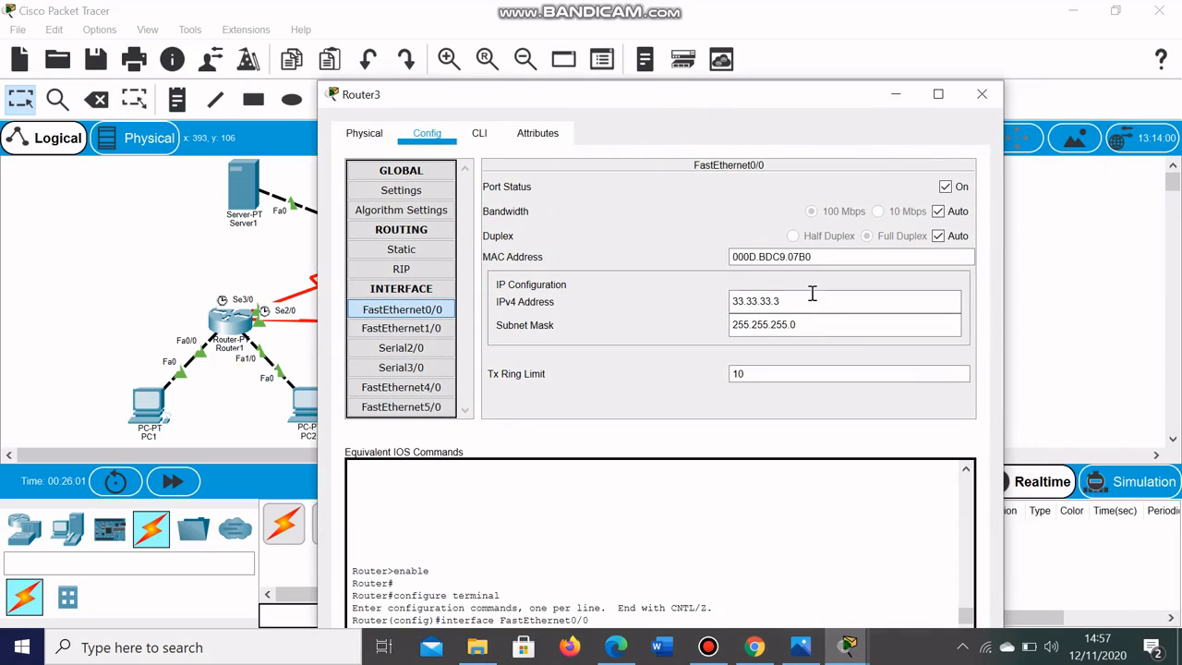
left_click_drag(810, 301, 684, 301)
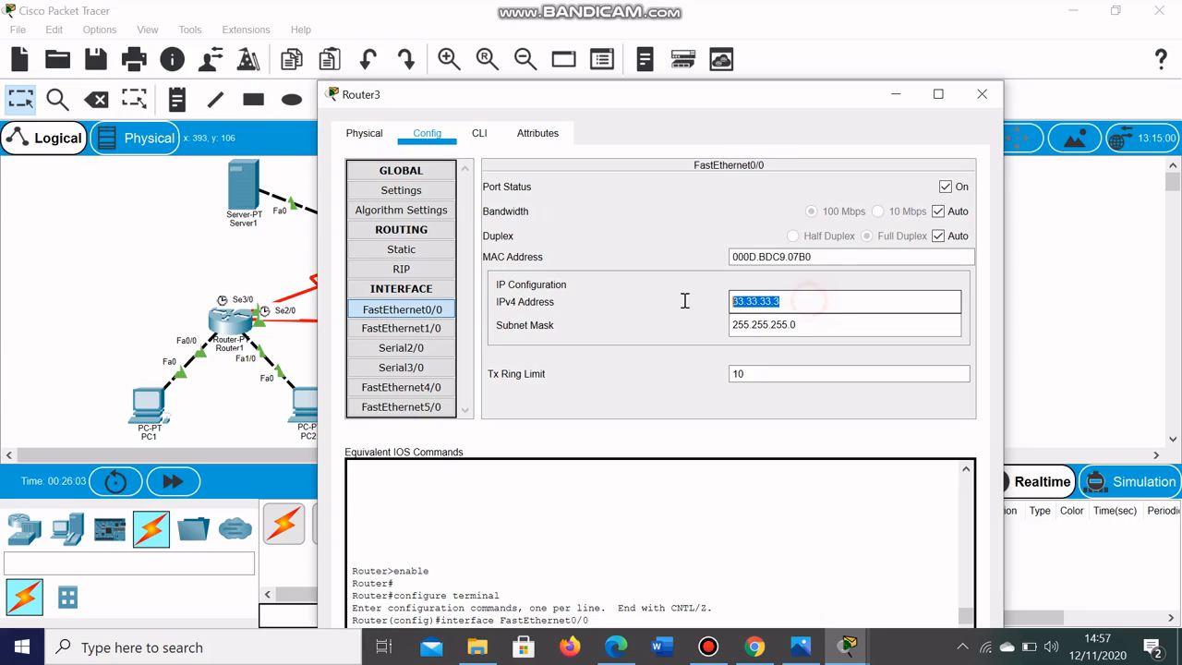
left_click_drag(812, 327, 693, 326)
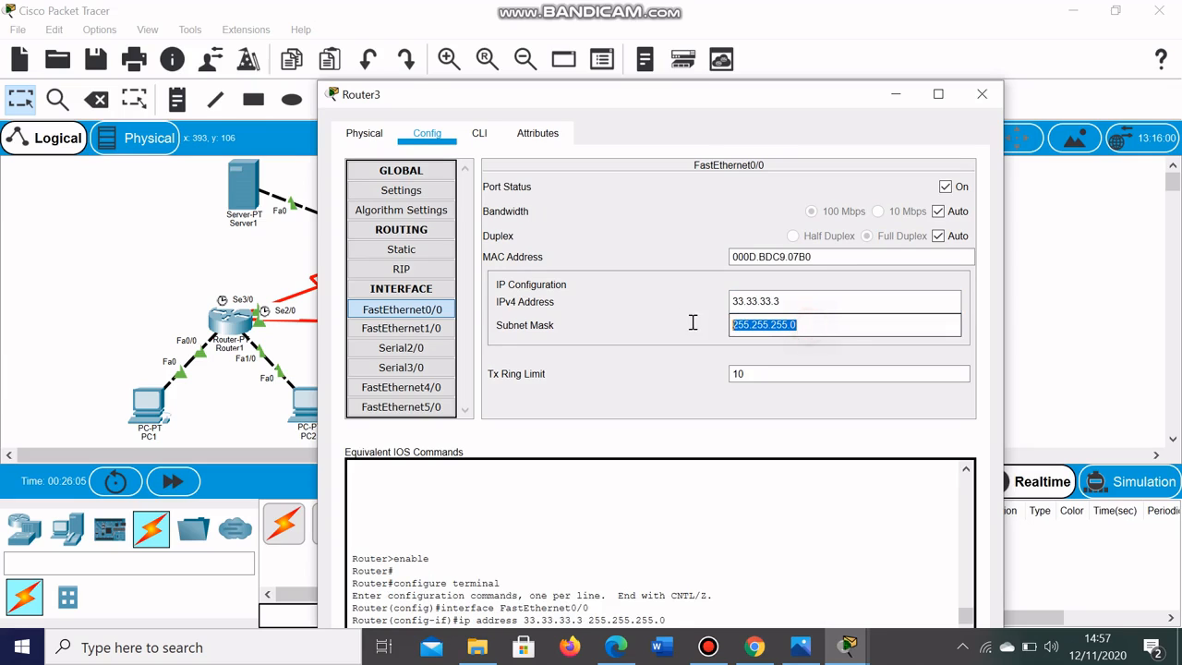
- Review the IPv4 address and subnet mask of Router3's FastEthernet1/0 interface
left_click(432, 332)
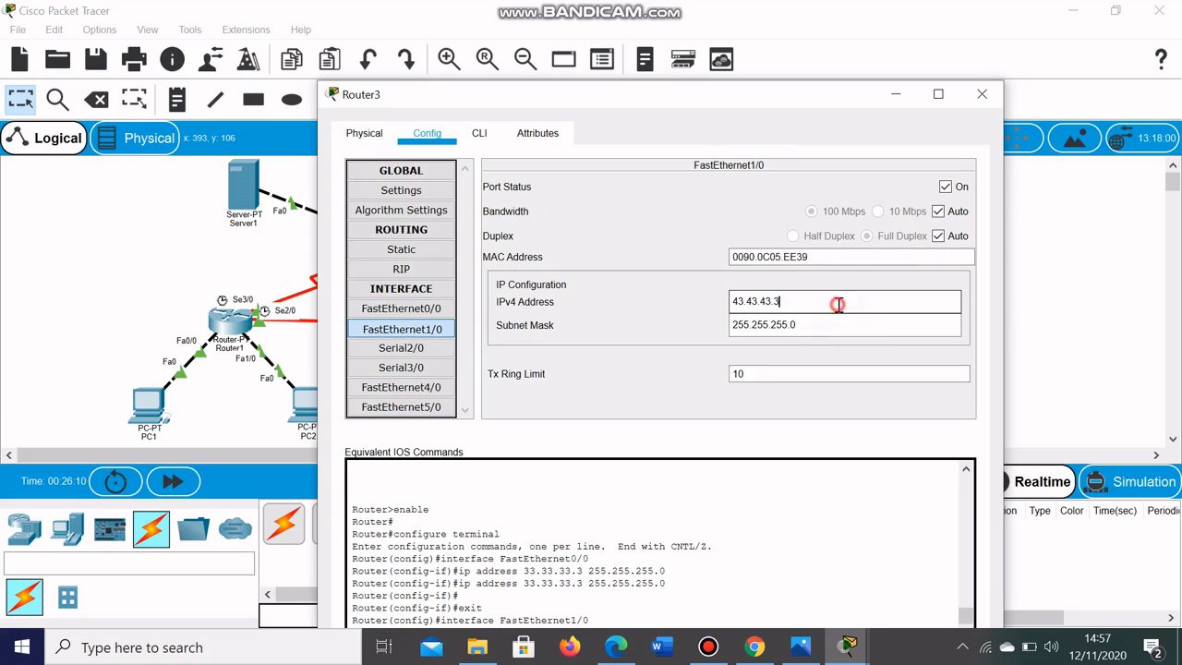
left_click_drag(839, 303, 661, 312)
left_click_drag(791, 324, 685, 322)
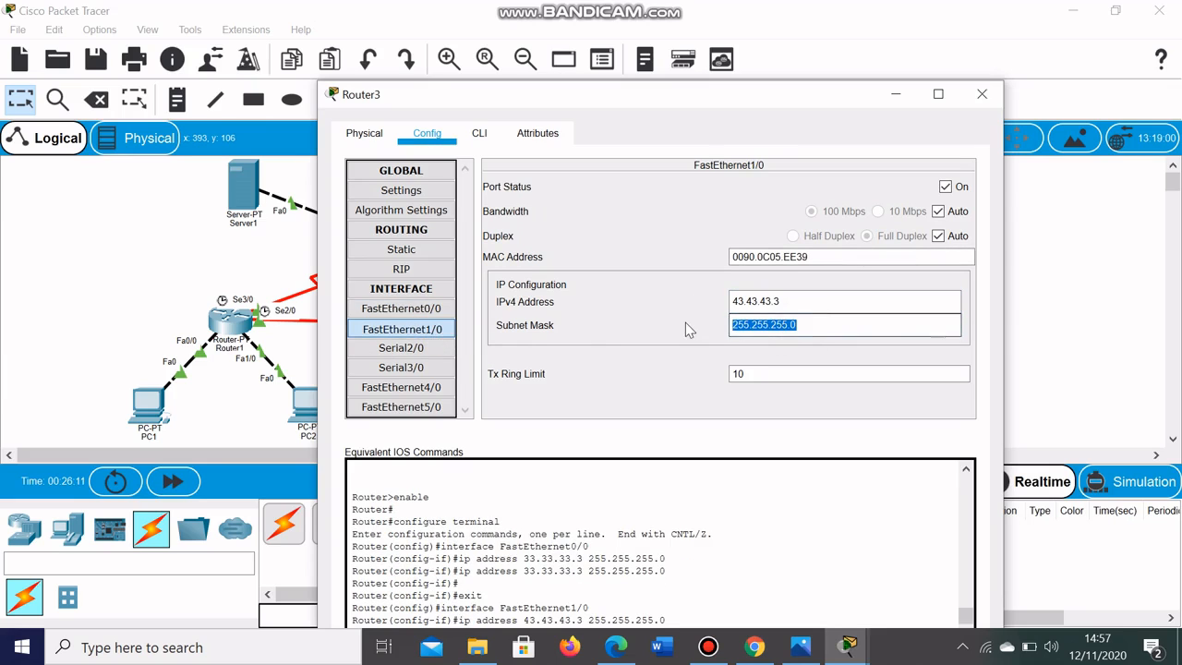
- Review the IPv4 address and subnet mask of Router3's Serial2/0 interface
left_click(440, 355)
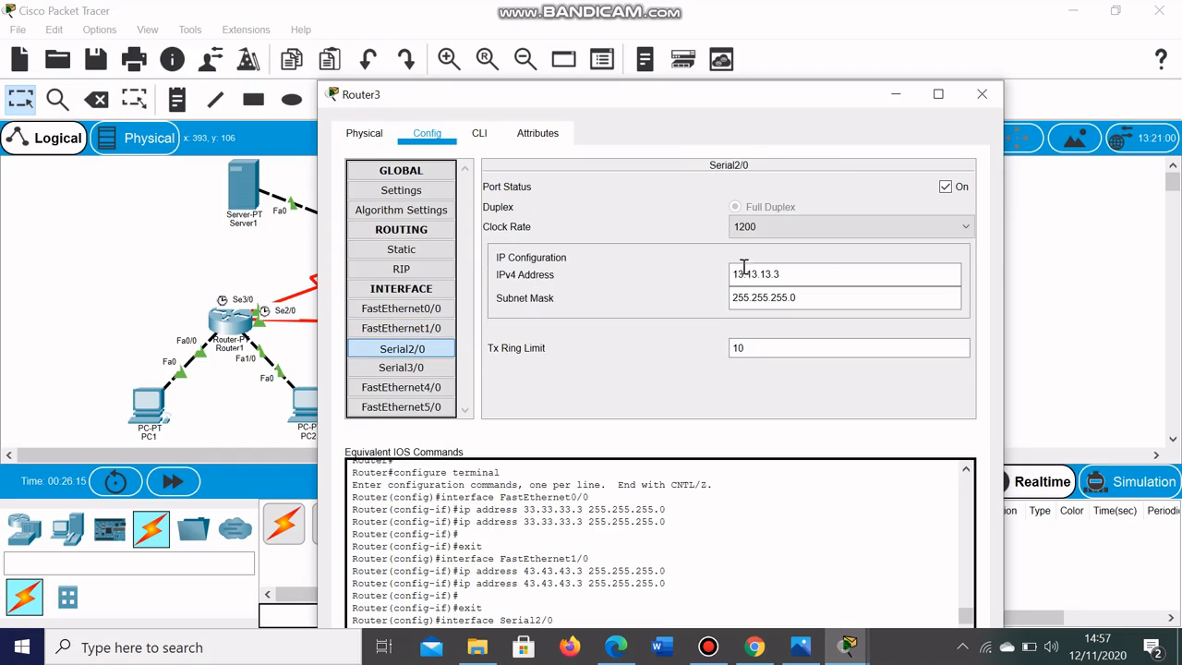
left_click_drag(826, 271, 652, 261)
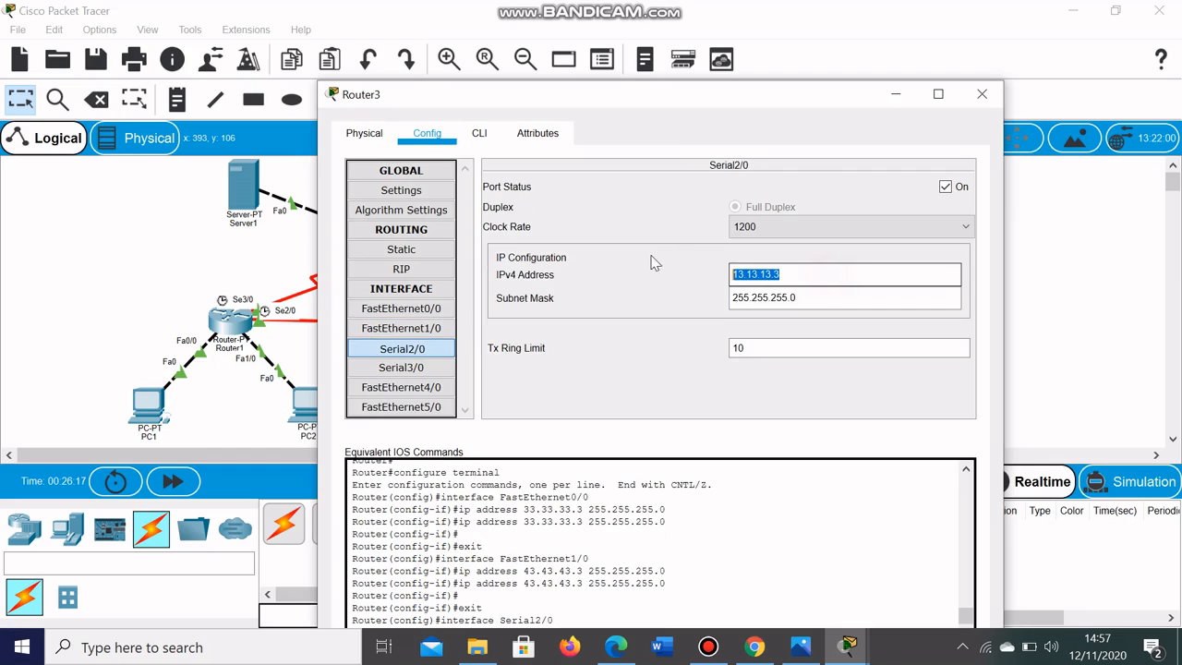
left_click(839, 295)
left_click_drag(839, 295, 707, 298)
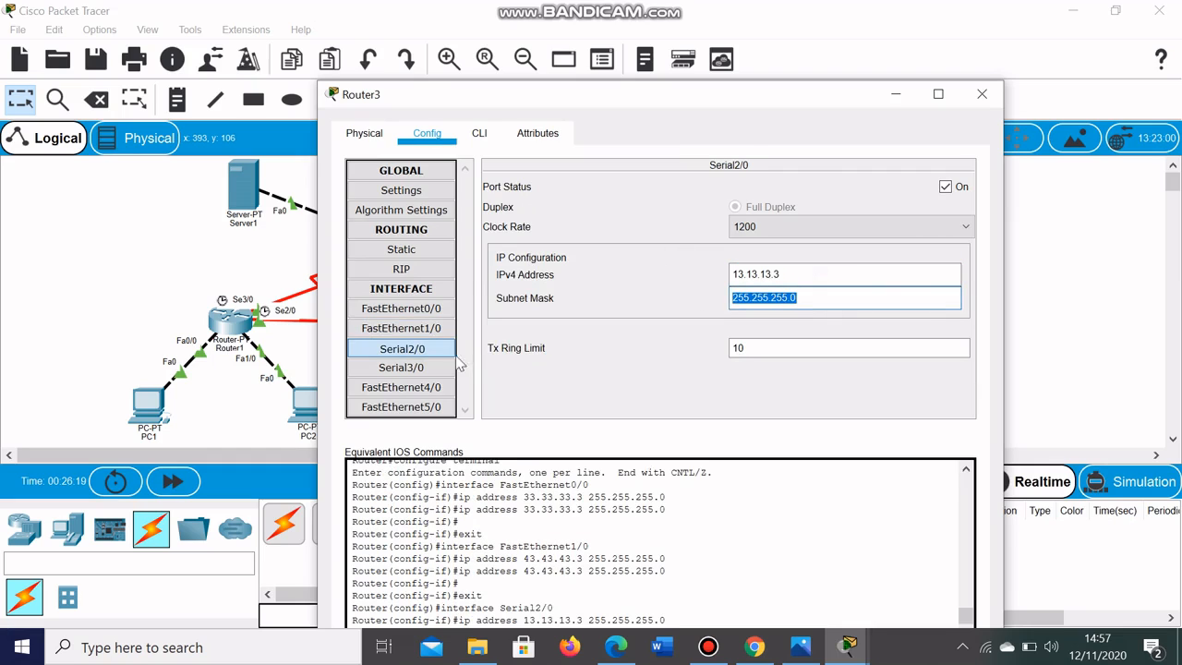
- Review the IPv4 address and subnet mask of Router3's Serial3/0 interface
left_click(433, 368)
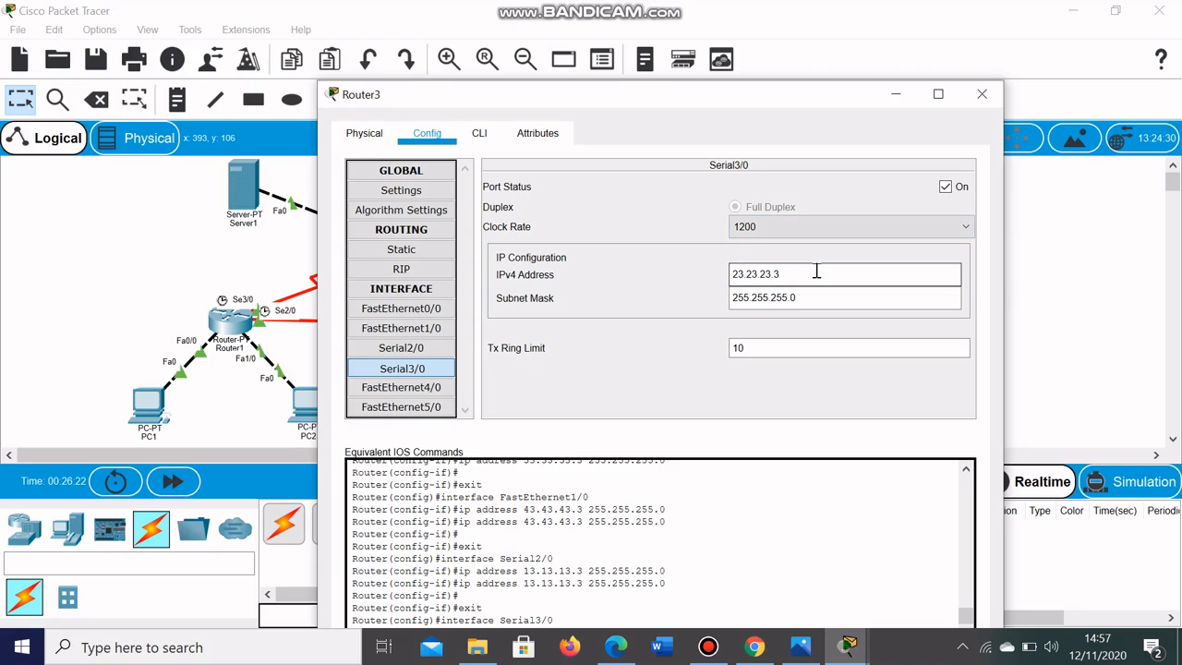
left_click_drag(815, 270, 701, 274)
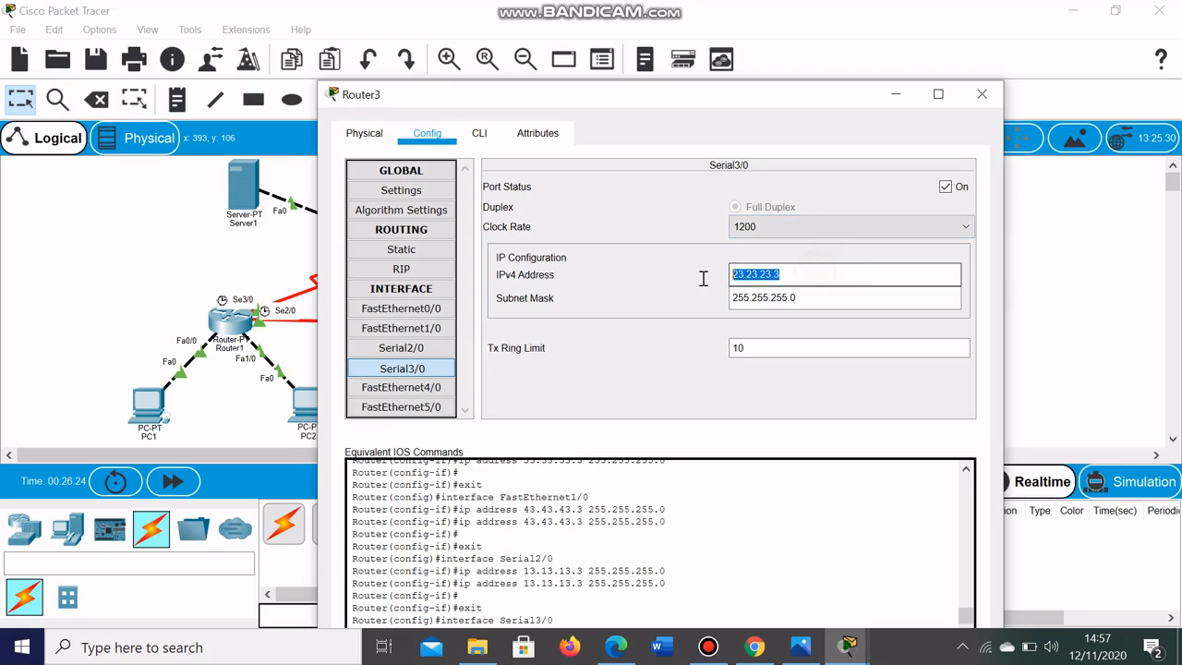
left_click(822, 295)
left_click_drag(801, 296, 712, 304)
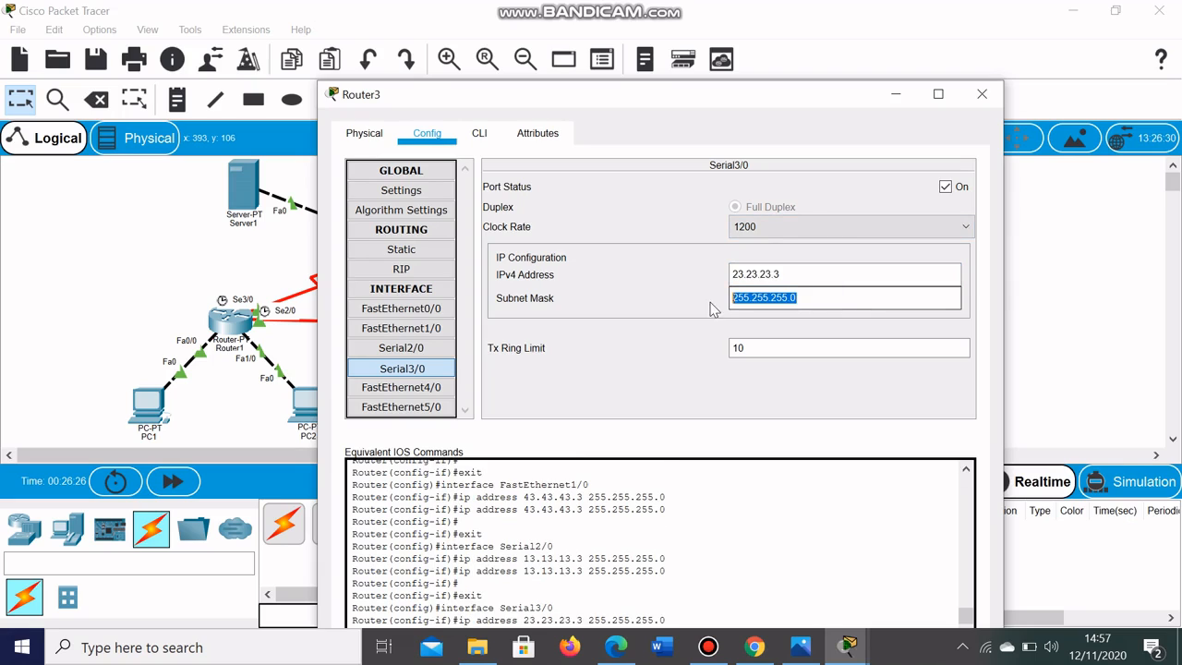
left_click(815, 302)
- Check the port status of Router3's FastEthernet0/0, FastEthernet1/0, Serial2/0 and Serial3/0 interfaces, and close its configuration
left_click(438, 309)
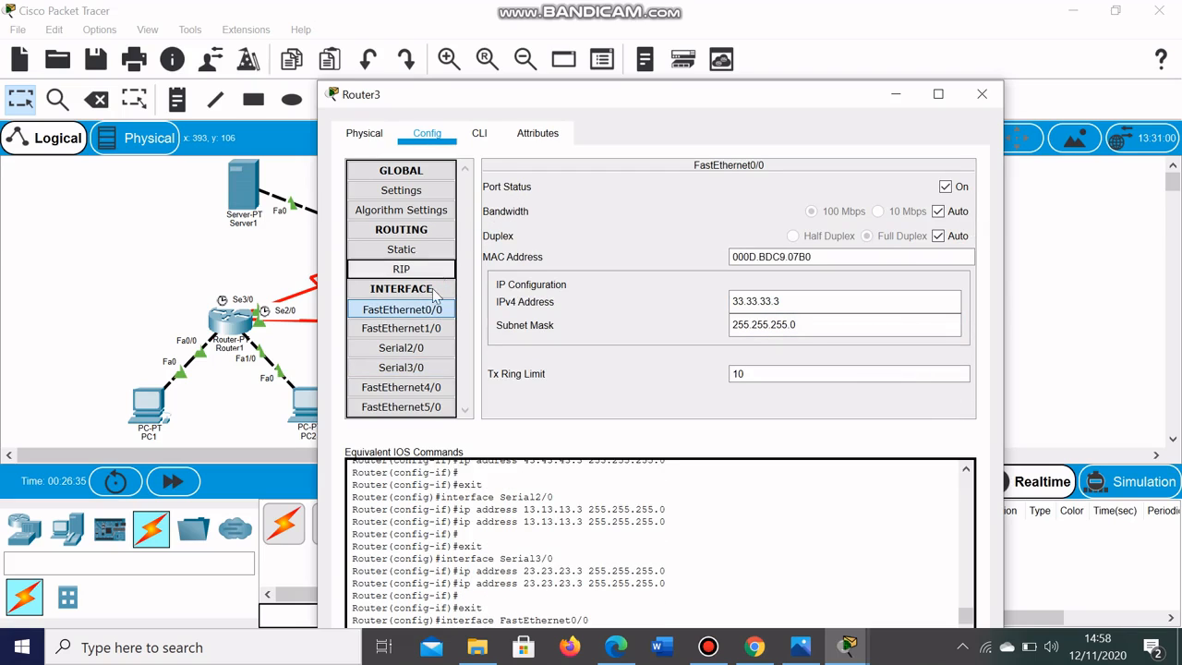
left_click(429, 329)
left_click(424, 346)
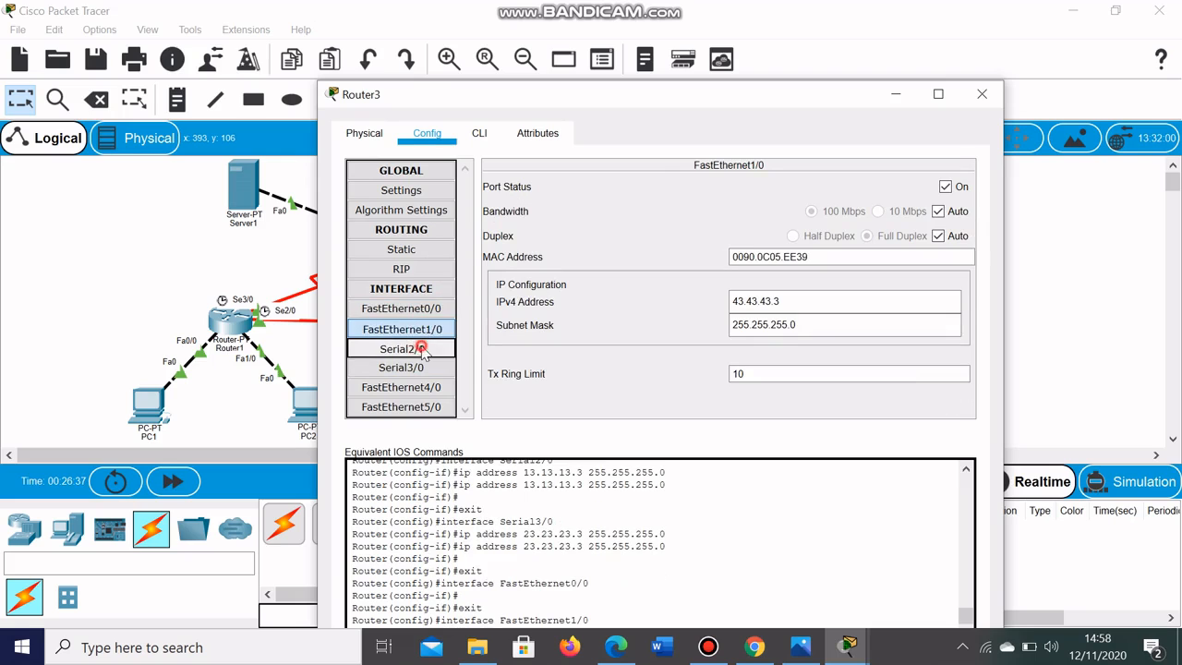
left_click(423, 367)
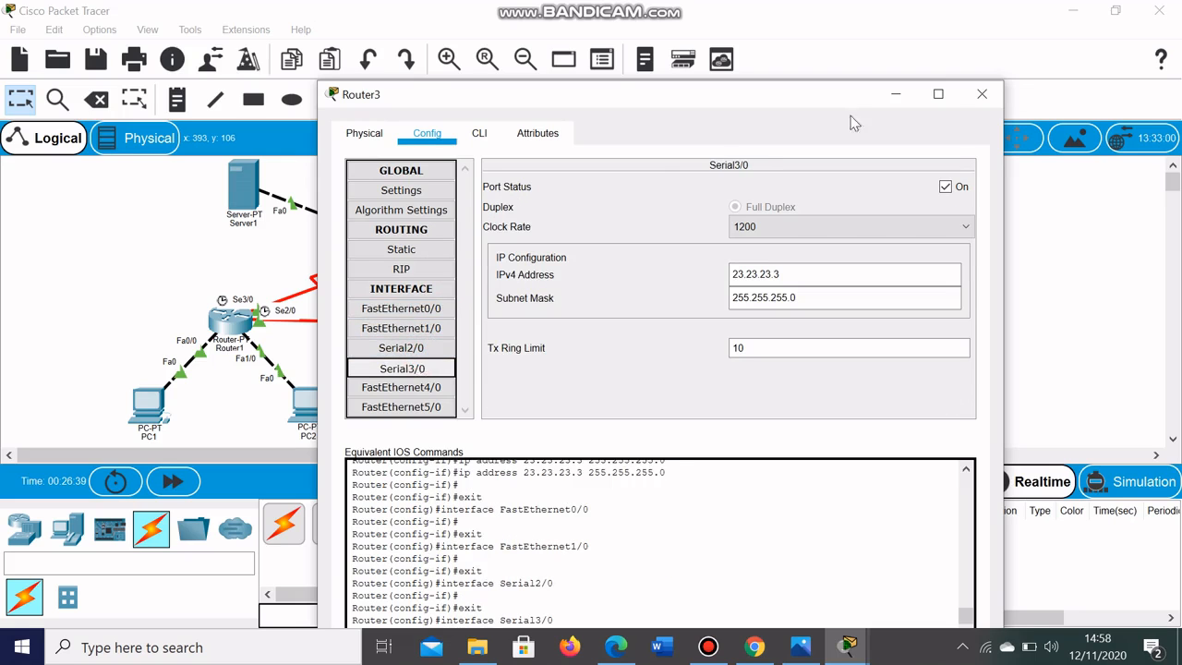
left_click(982, 94)
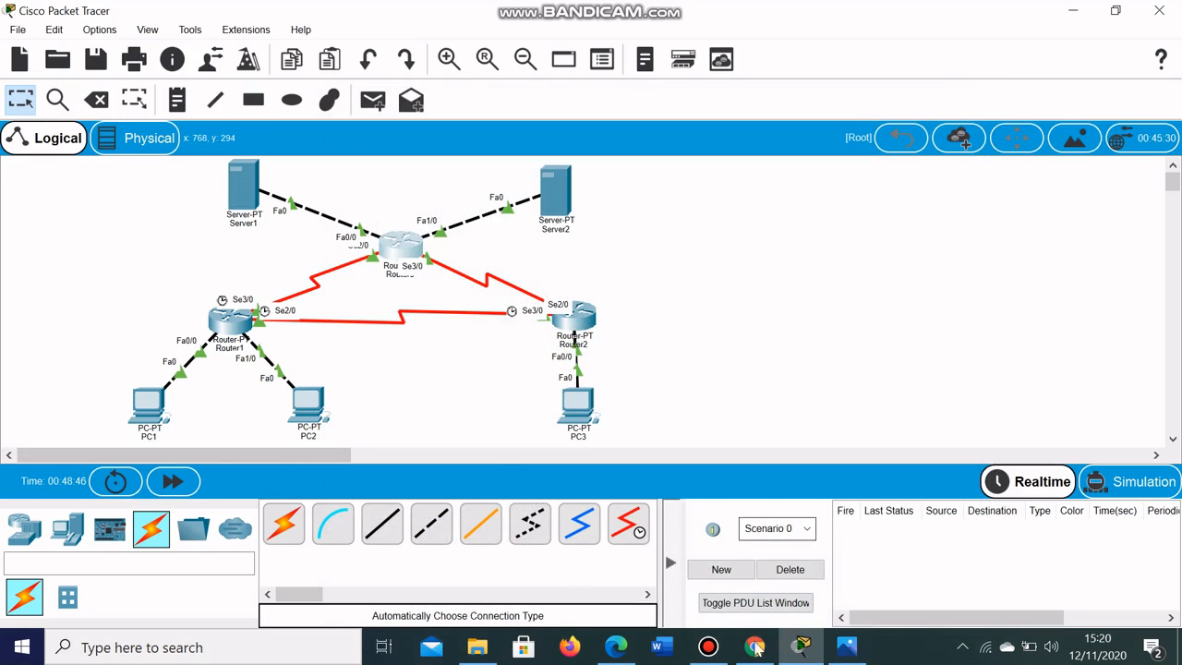
- Switch to the Chrome page on static routing and examine the static route table for the three routers
left_click(754, 647)
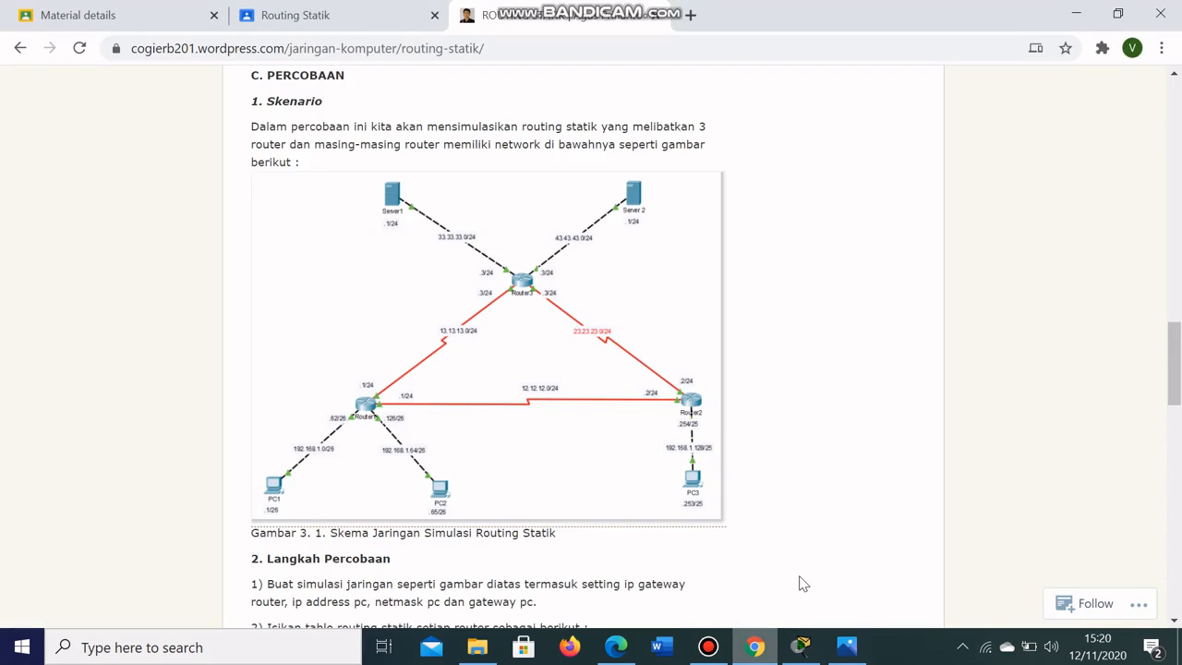
left_click_drag(1179, 351, 1179, 361)
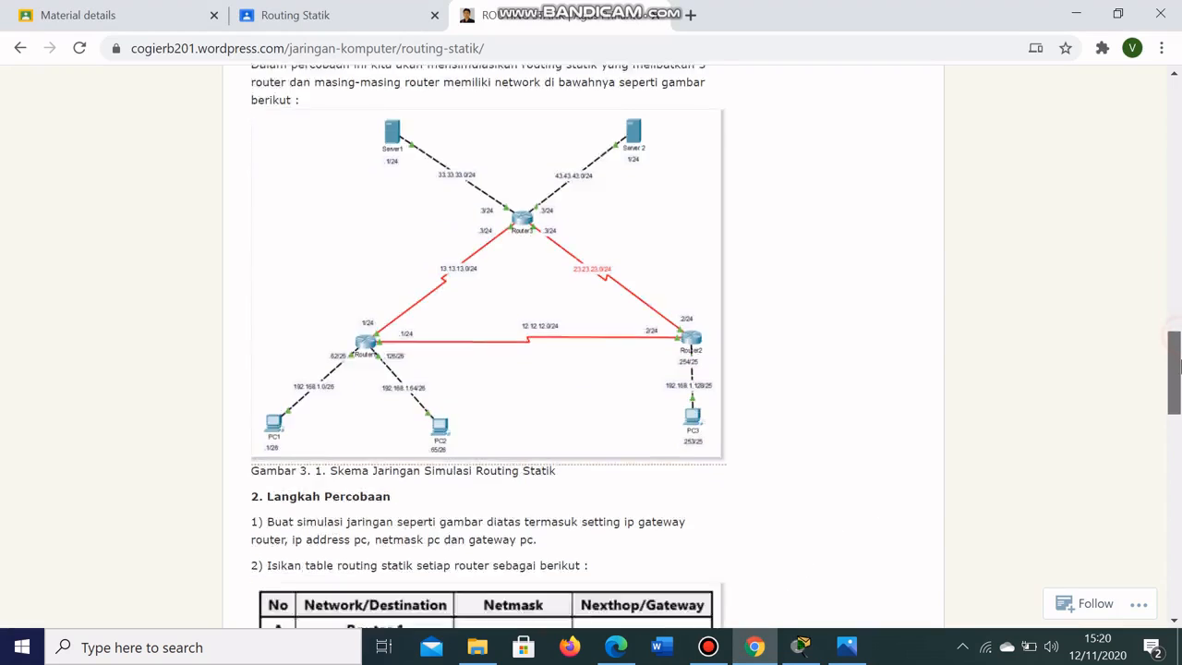
scroll(1052, 369, "down", 5)
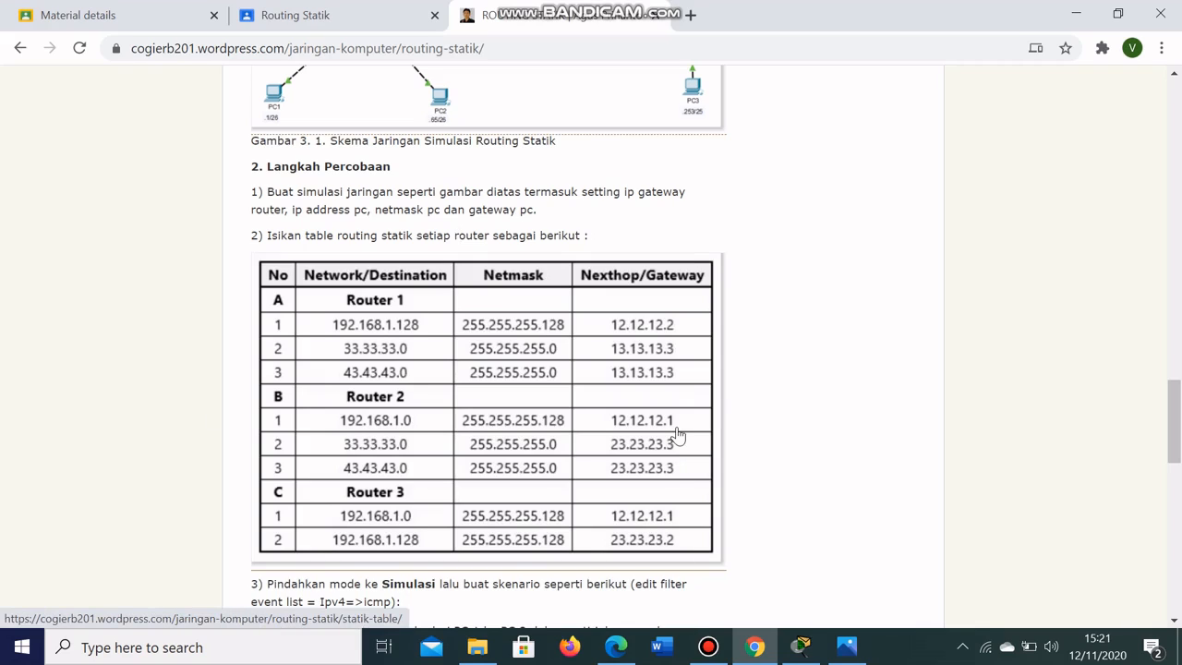
- Arrange the static routing page side by side with the statik1.png topology image in Photos
key("super+Left")
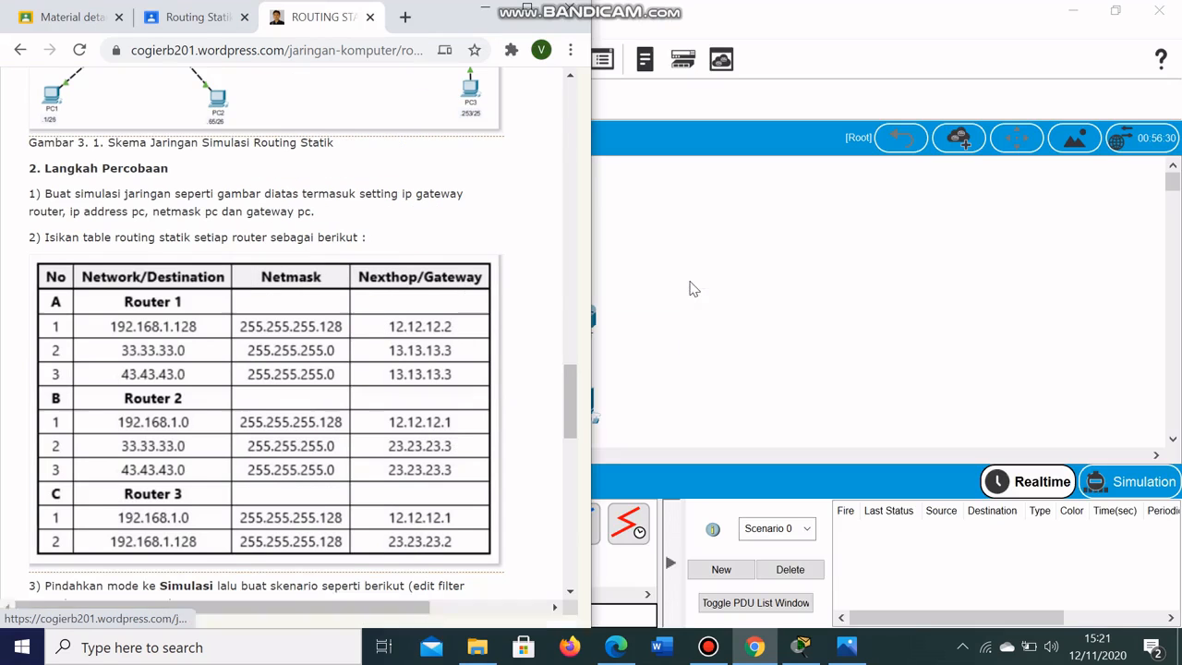
left_click(846, 646)
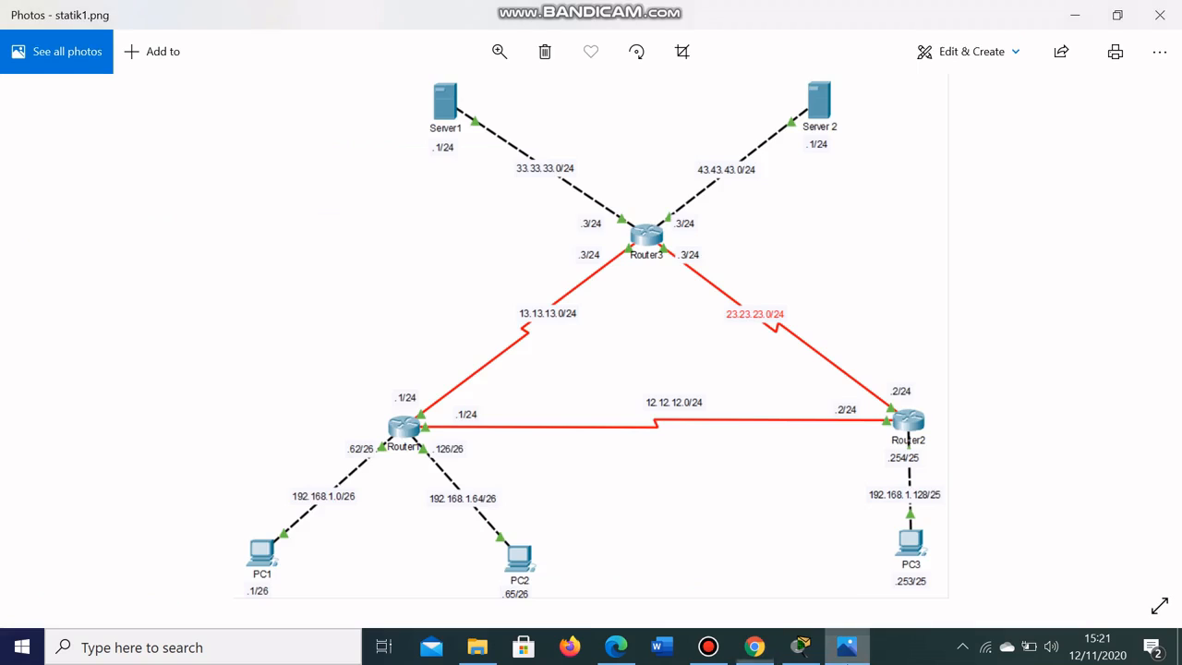
key("super+Right")
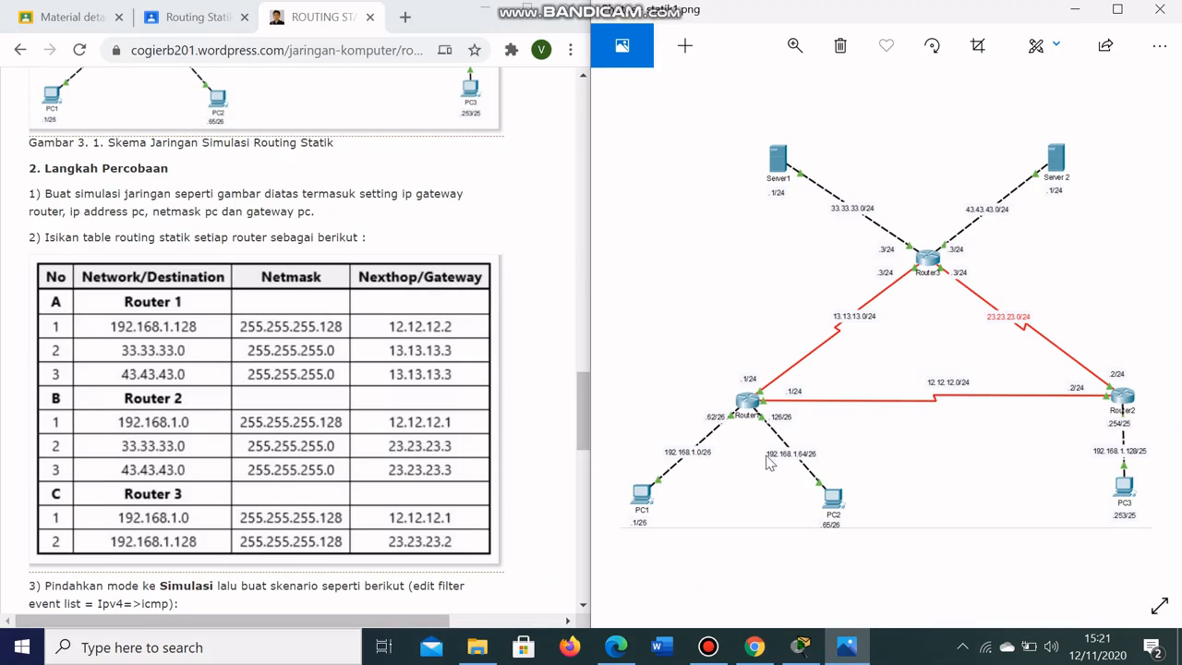
scroll(102, 252, "down", 1)
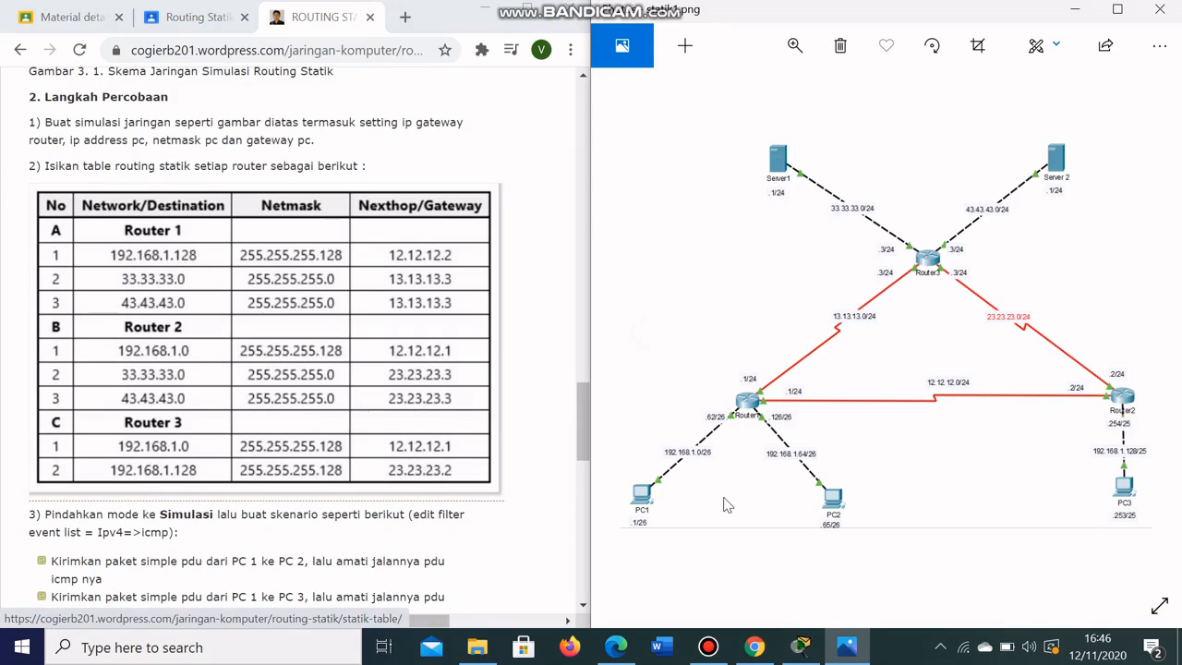
- Switch to Cisco Packet Tracer and turn off Always Show Port Labels in Logical Workspace in the preferences
left_click(801, 646)
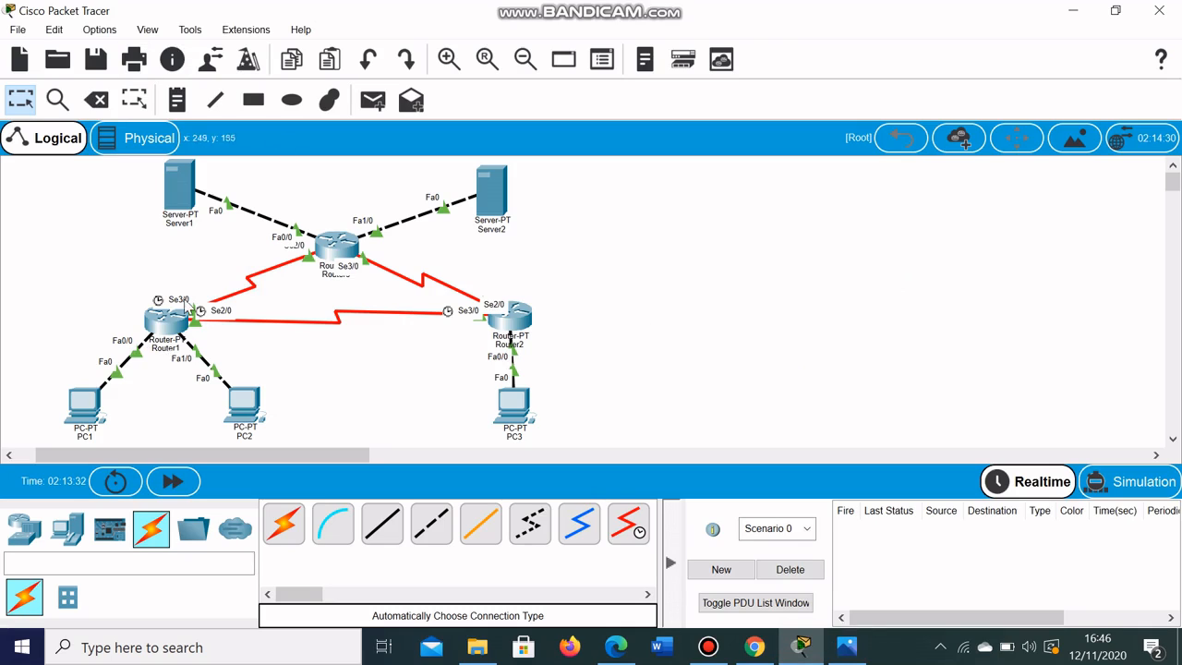
left_click(100, 30)
left_click(129, 51)
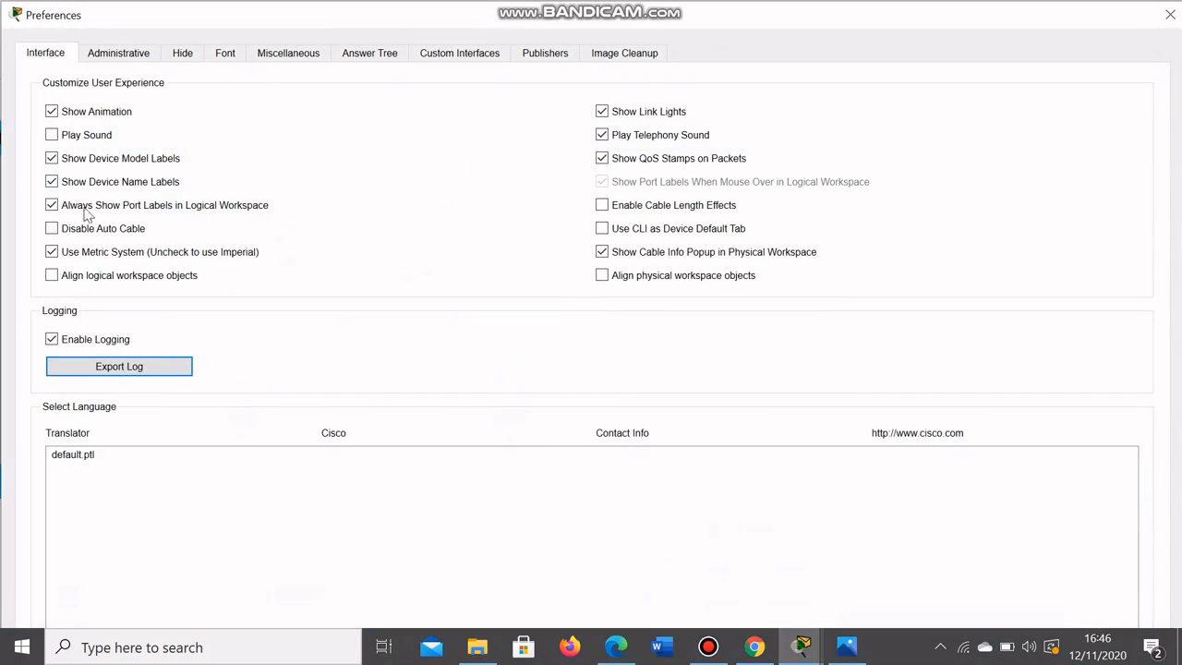
left_click(53, 206)
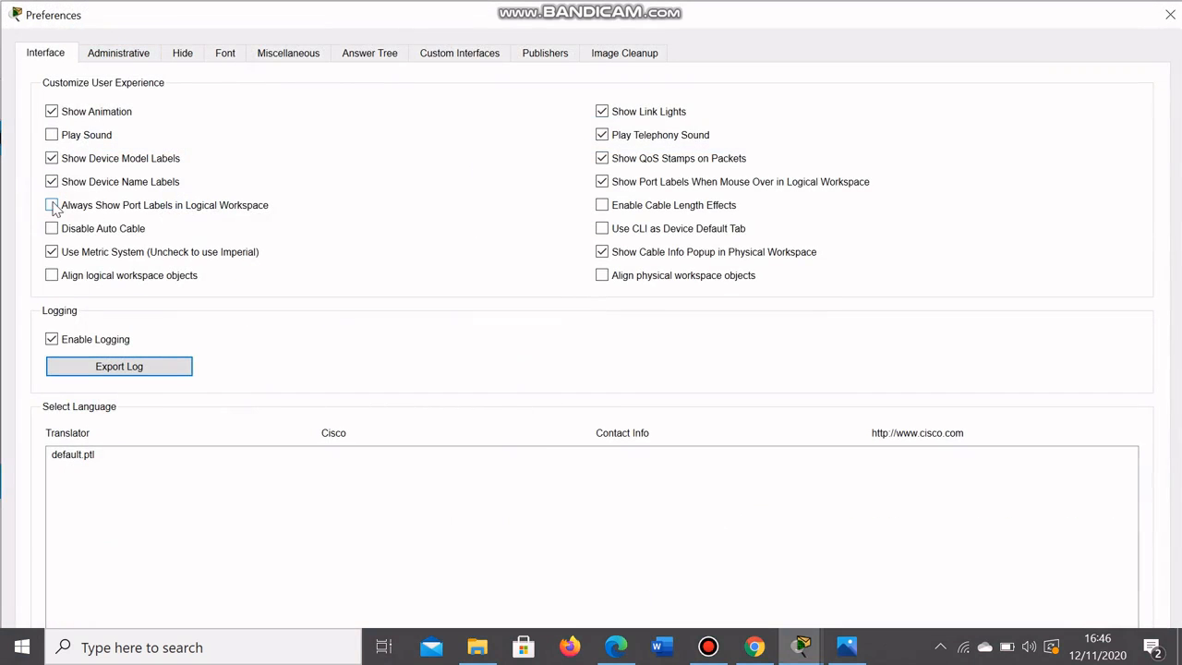
left_click(1170, 14)
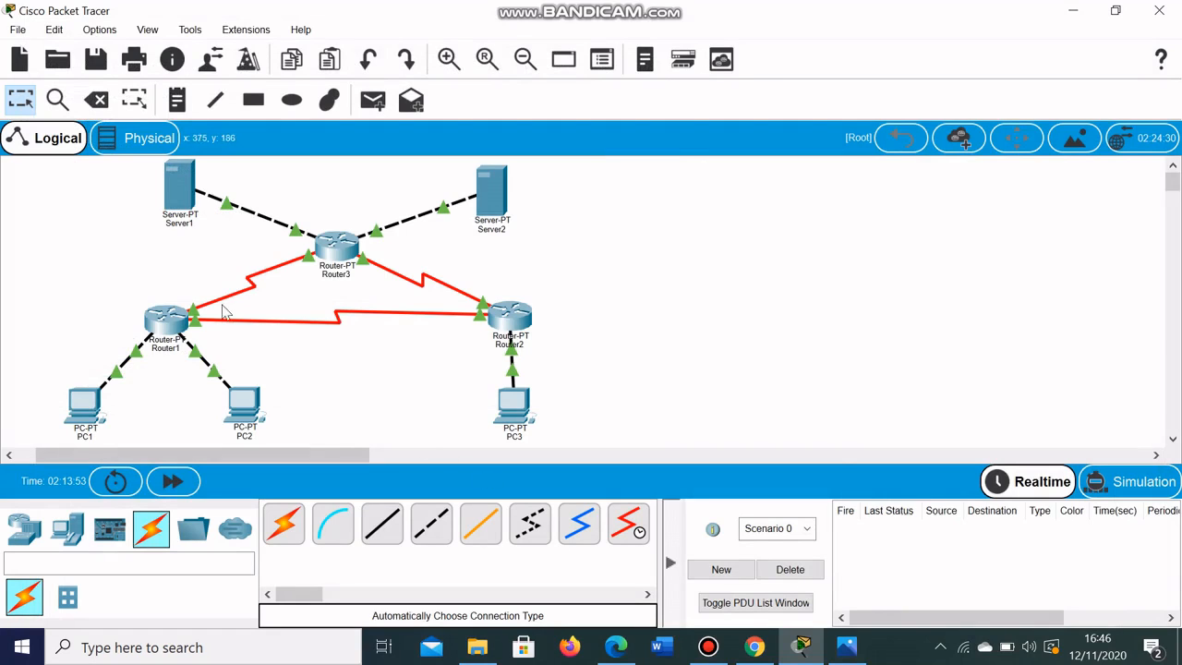
- Open Router1's static routes and bring up the static route table image in Photos beside them for comparison
left_click(161, 320)
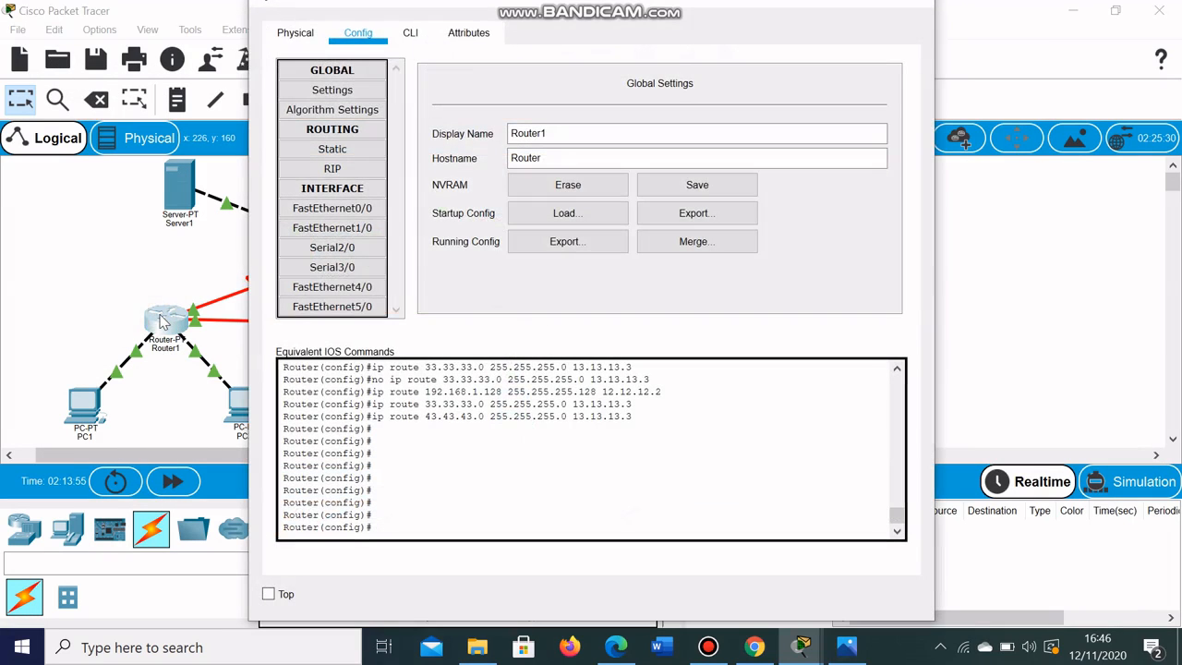
left_click_drag(307, 8, 153, 85)
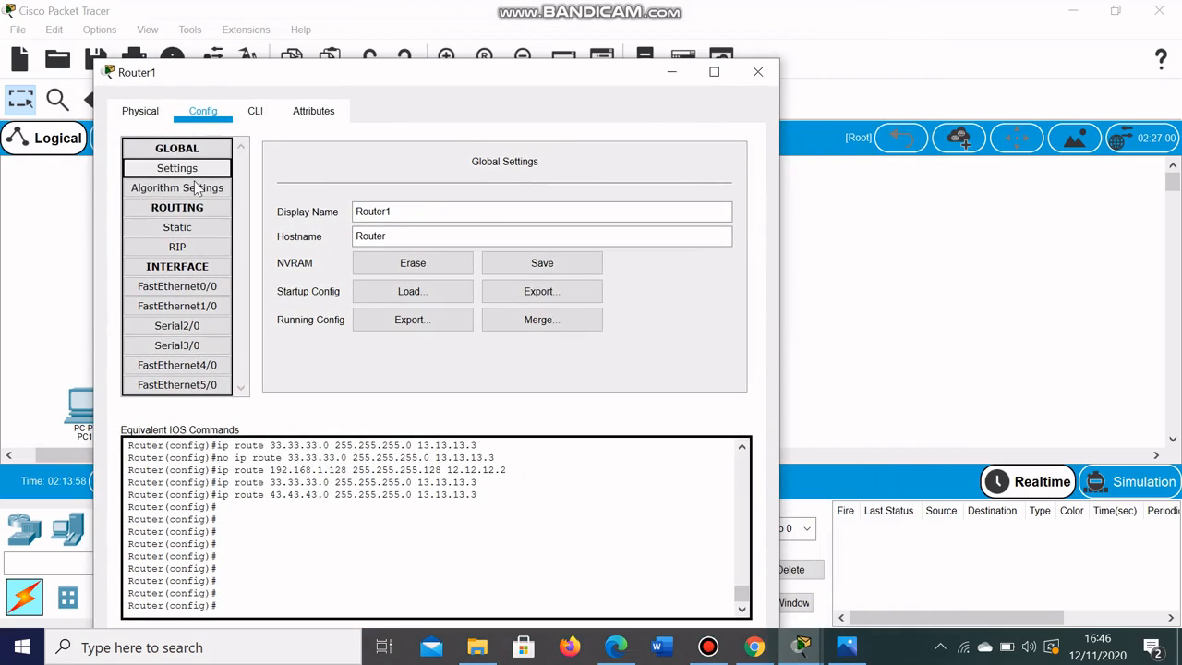
left_click(185, 228)
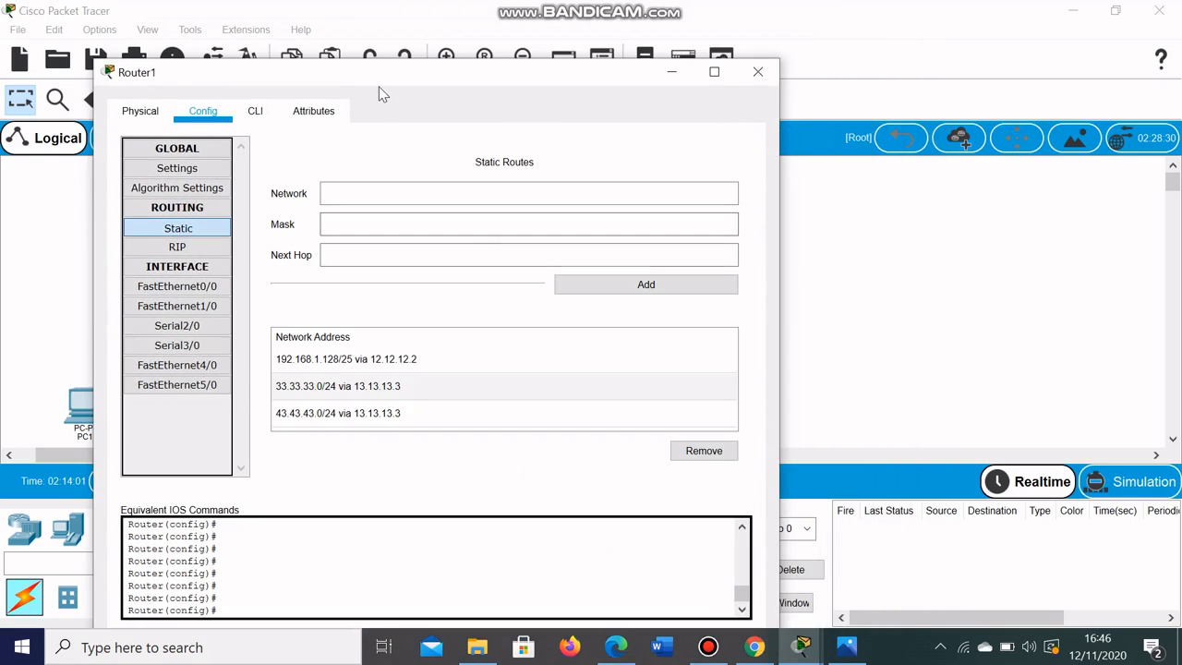
left_click_drag(379, 81, 309, 76)
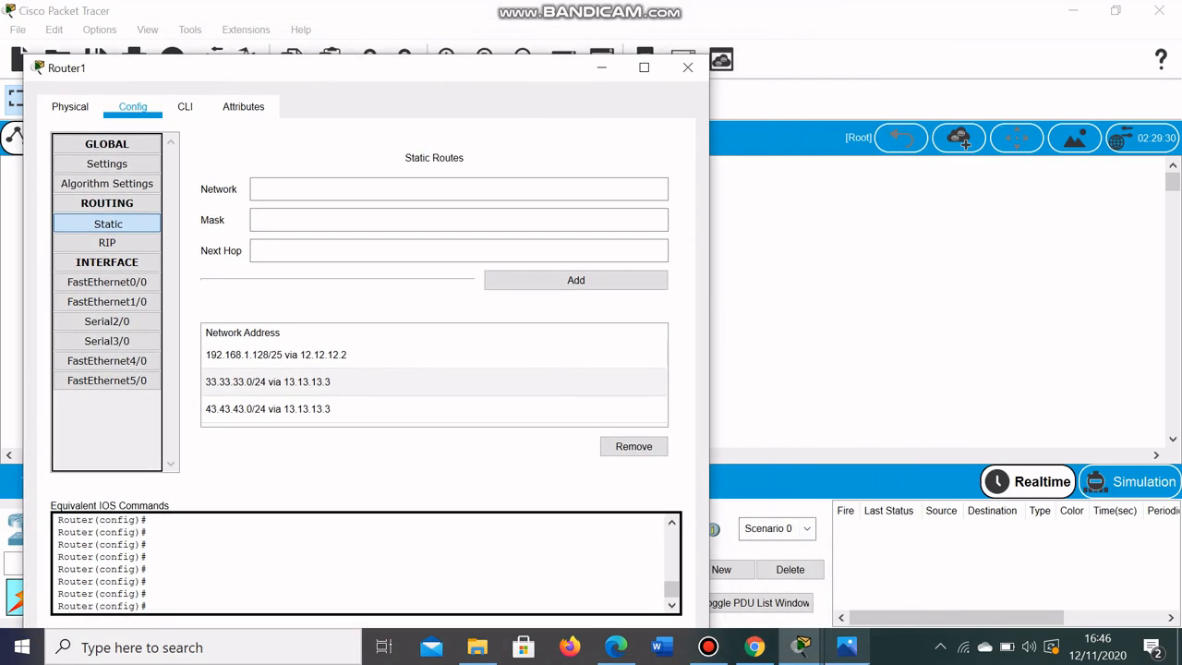
left_click(846, 646)
key("Right")
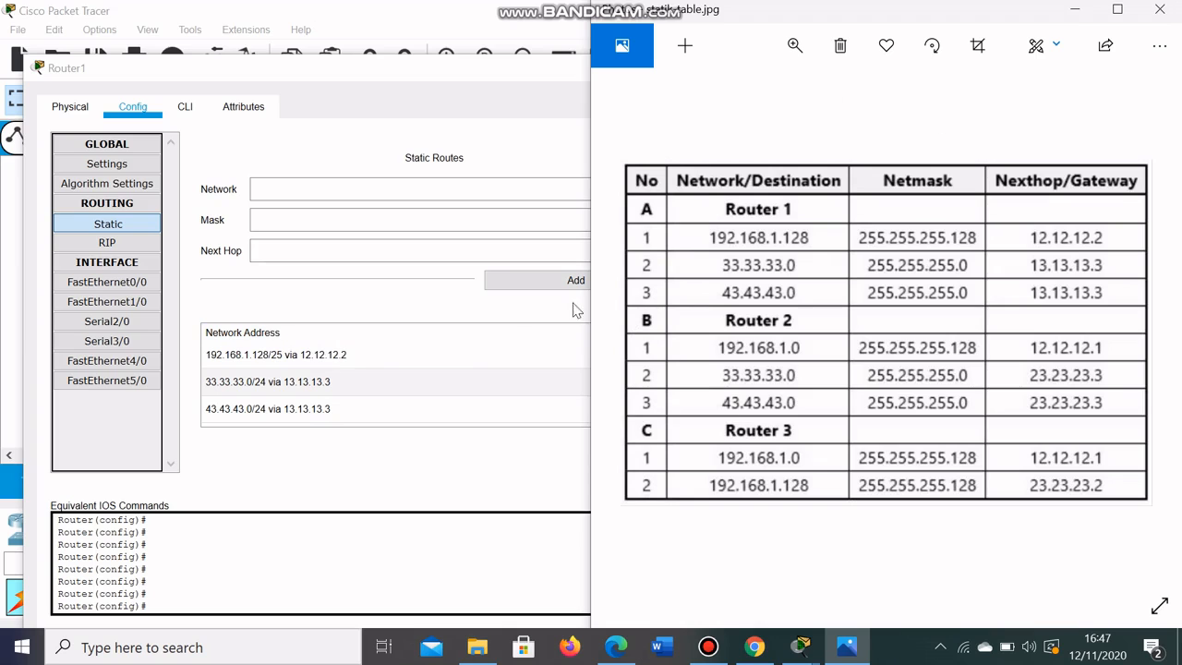
- Go through Router1's static routes to 192.168.1.128/25, 33.33.33.0/24 and 43.43.43.0/24 alongside the topology, and close its configuration
left_click(462, 356)
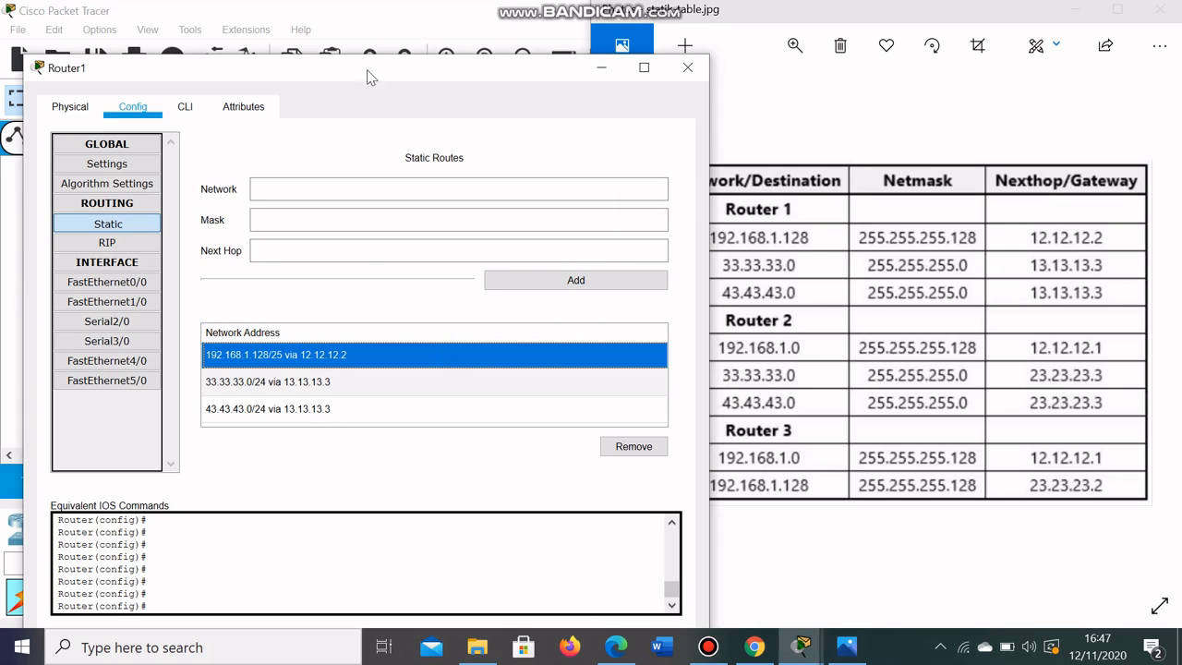
left_click_drag(365, 63, 923, 10)
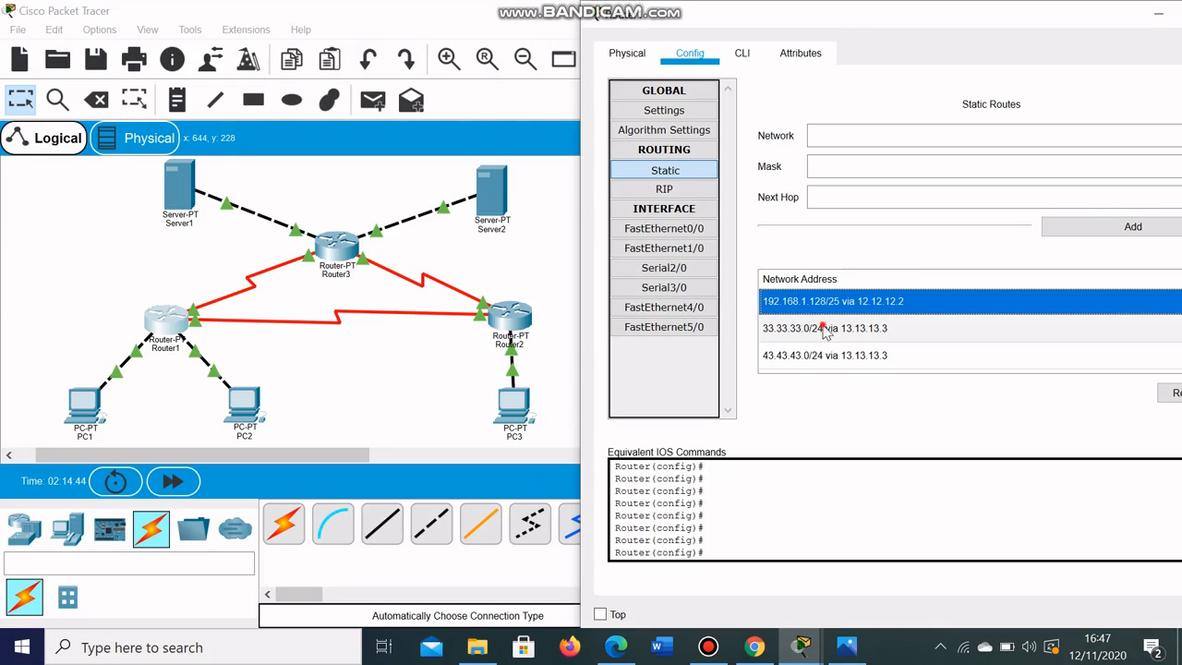
left_click(824, 330)
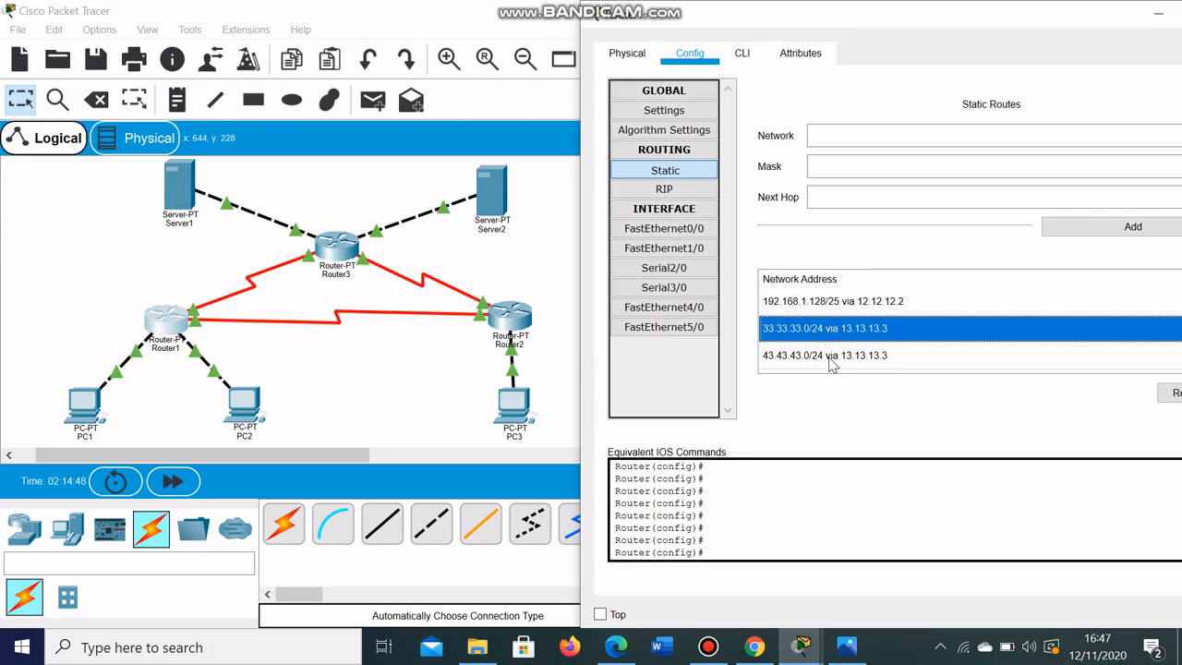
left_click(828, 360)
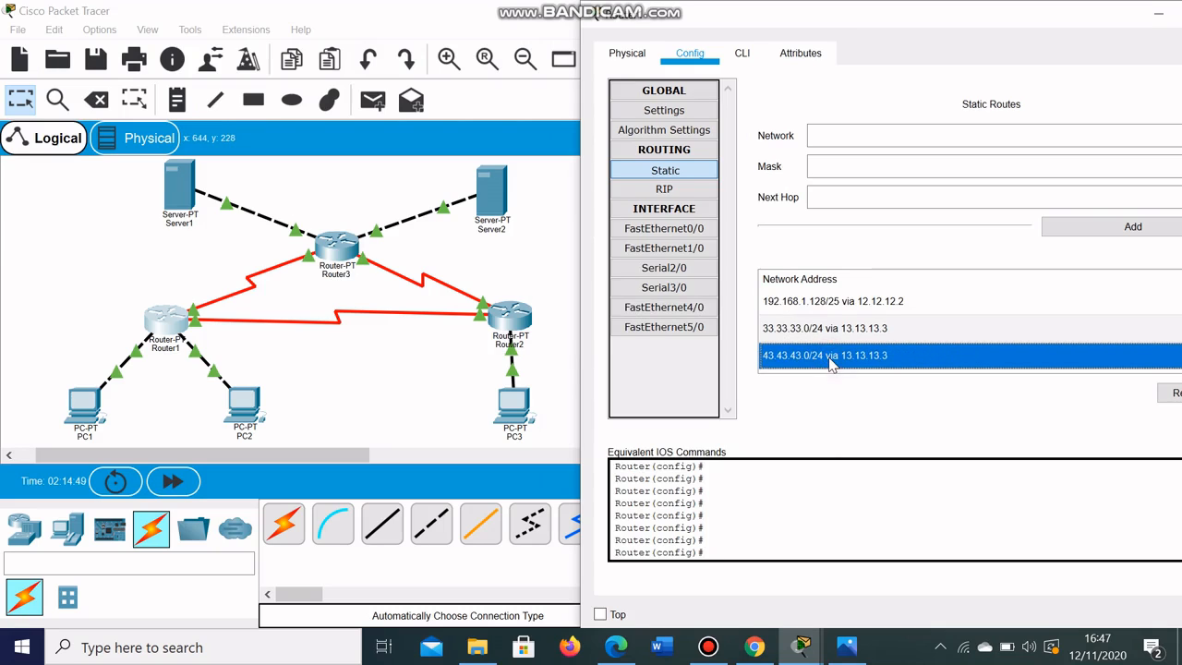
left_click_drag(746, 21, 300, 129)
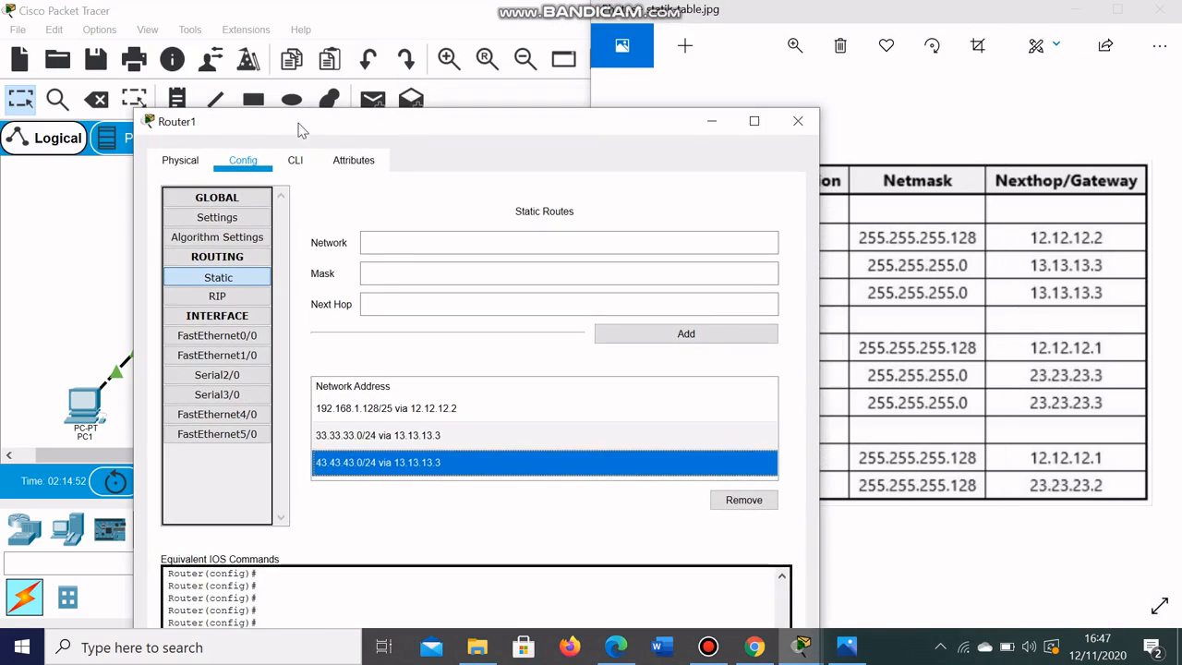
left_click(796, 122)
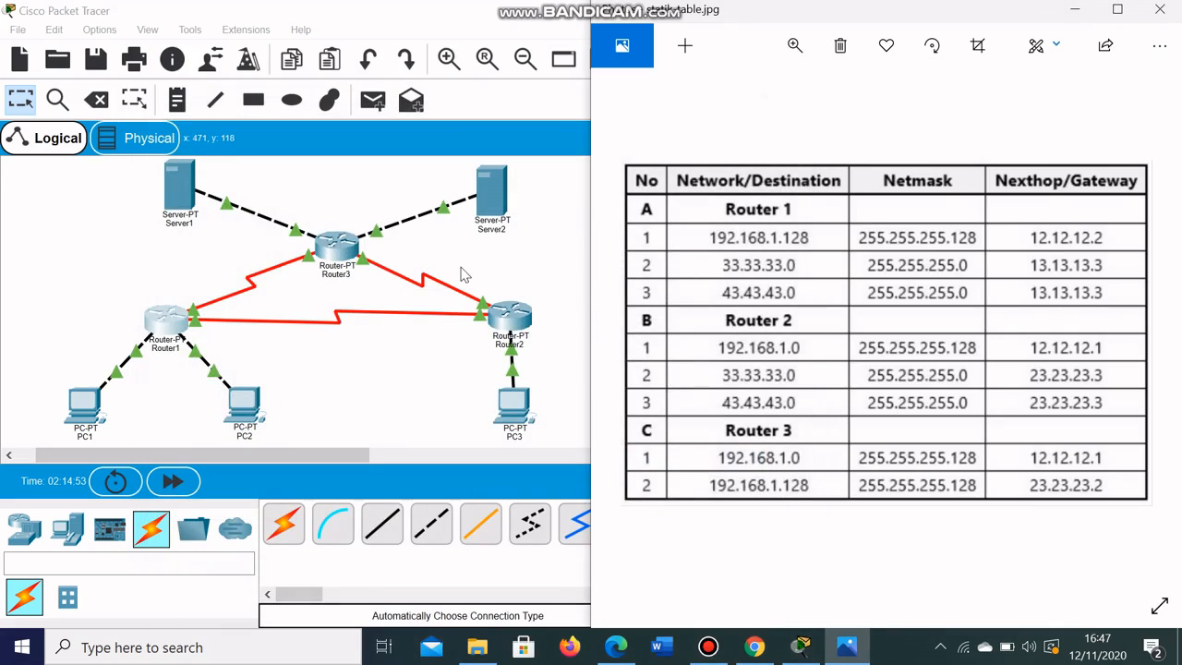
- Open Router2's static routes and bring the static route table image up beside them for comparison
left_click(523, 318)
left_click(524, 319)
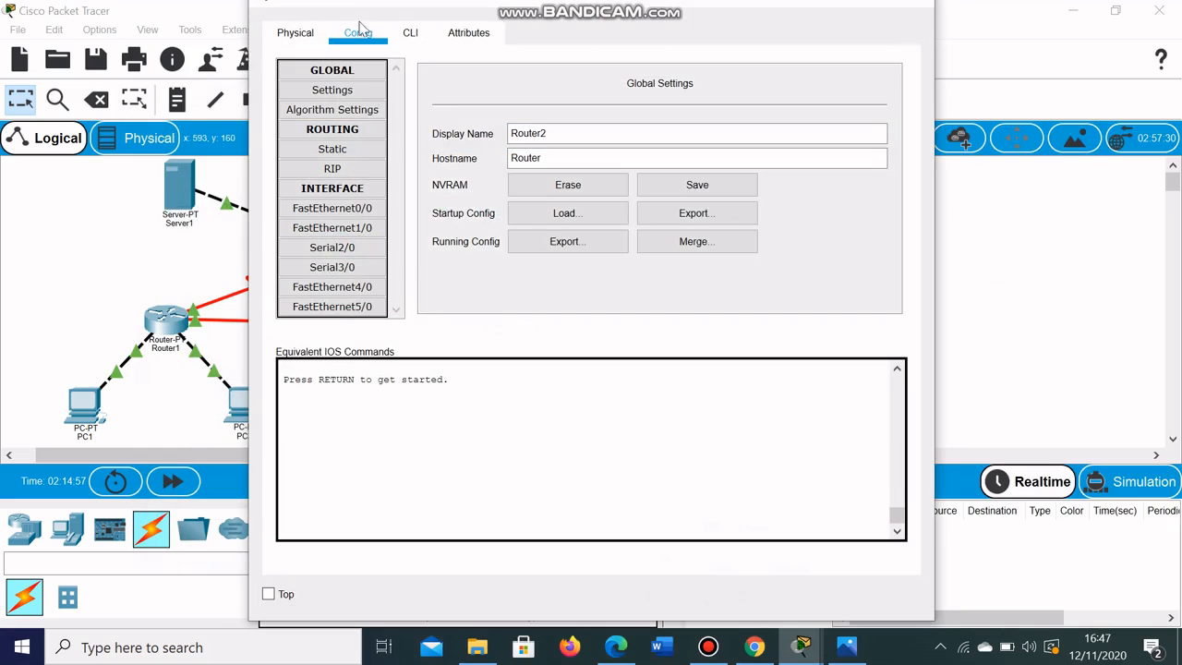
left_click_drag(333, 10, 140, 116)
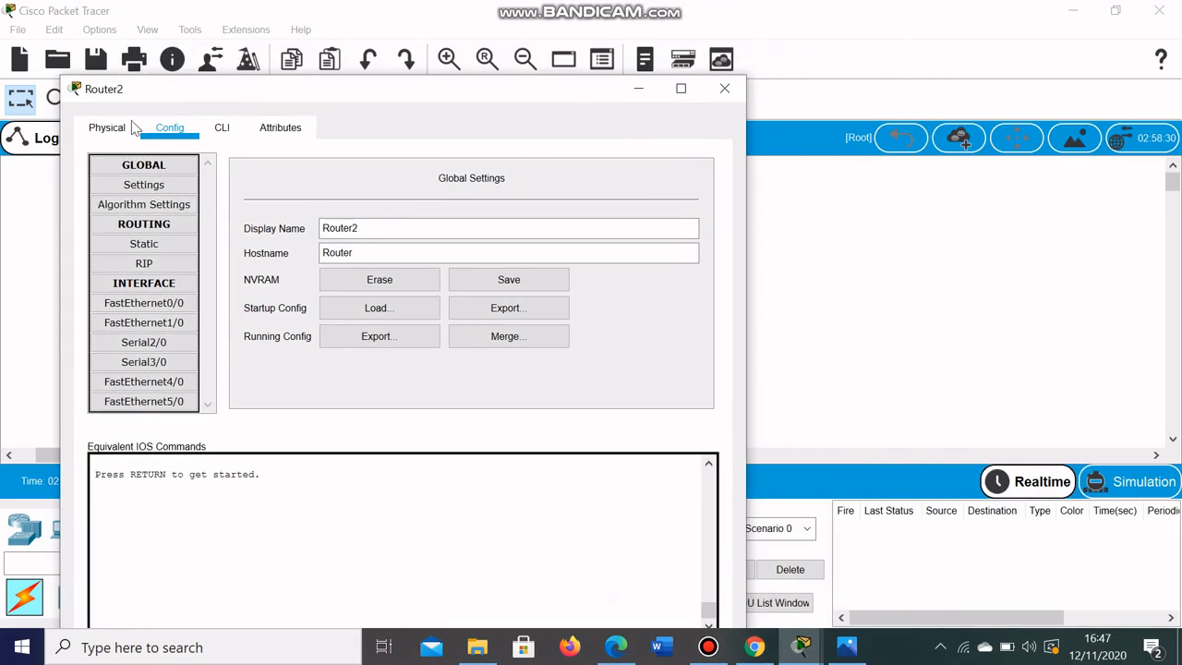
left_click(138, 243)
left_click(846, 647)
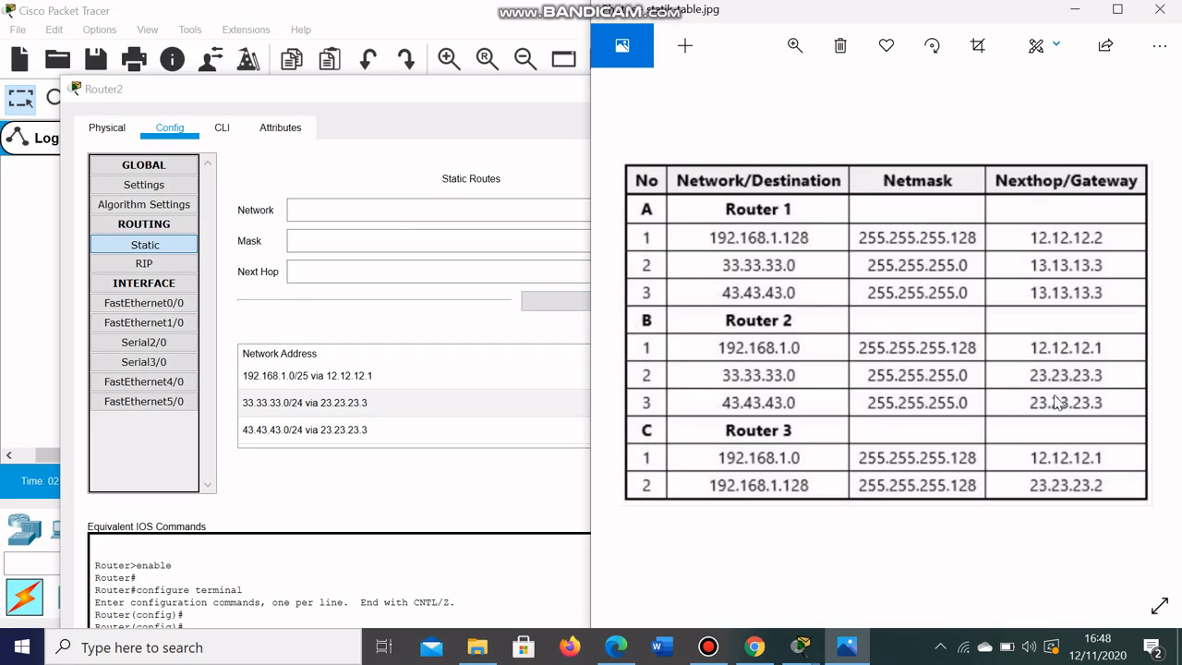
- Go through Router2's static routes to 192.168.1.0/25, 33.33.33.0/24 and 43.43.43.0/24 alongside the topology, and close its configuration
left_click(449, 373)
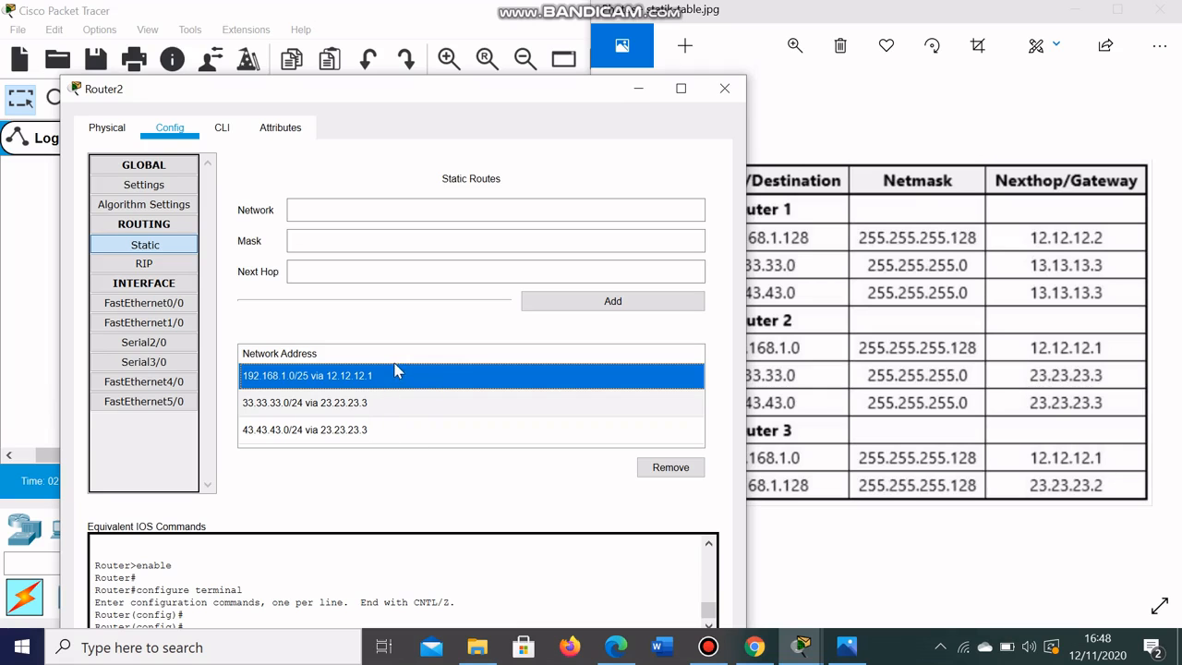
left_click_drag(306, 93, 812, 52)
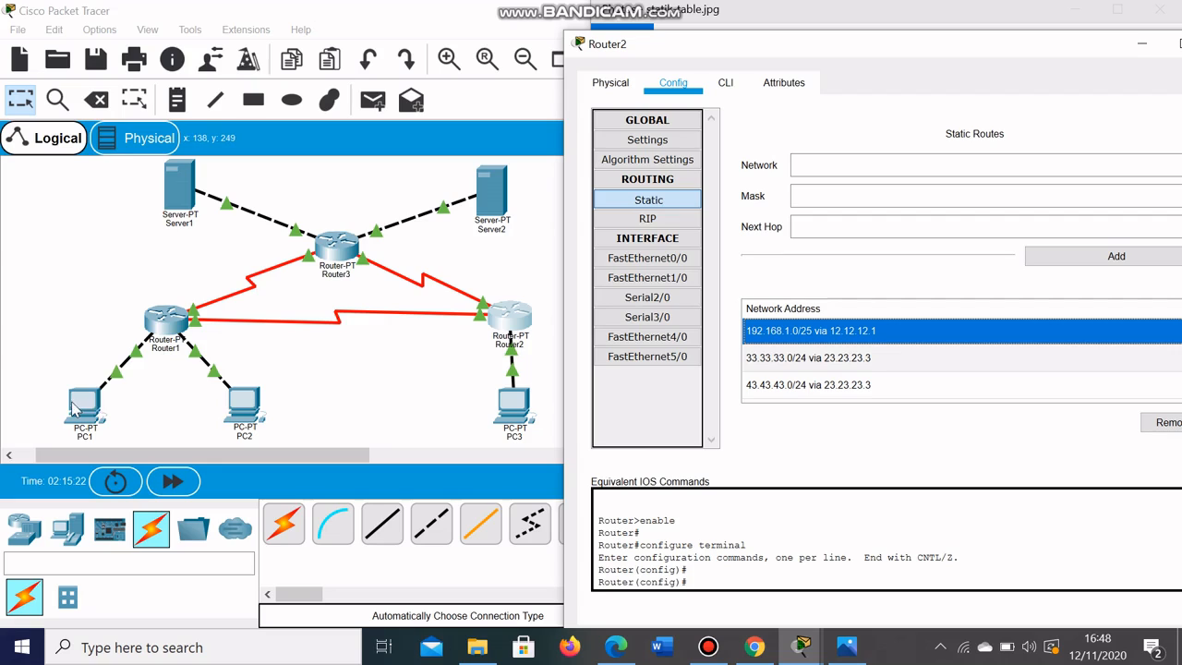
left_click(786, 361)
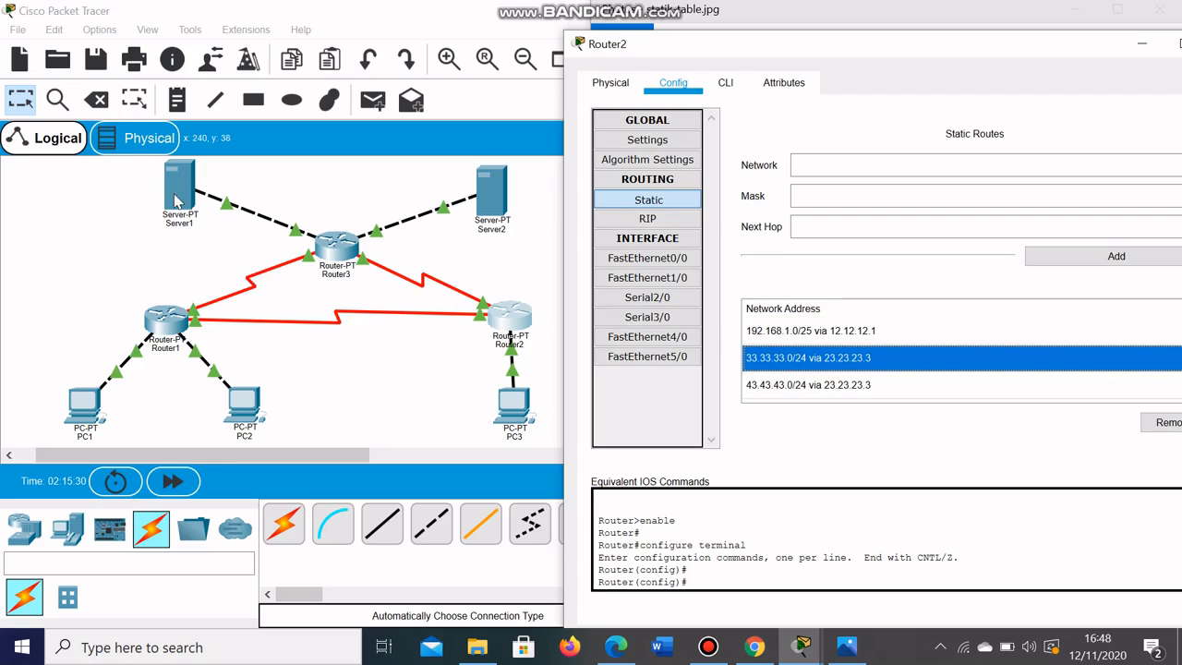
left_click(817, 393)
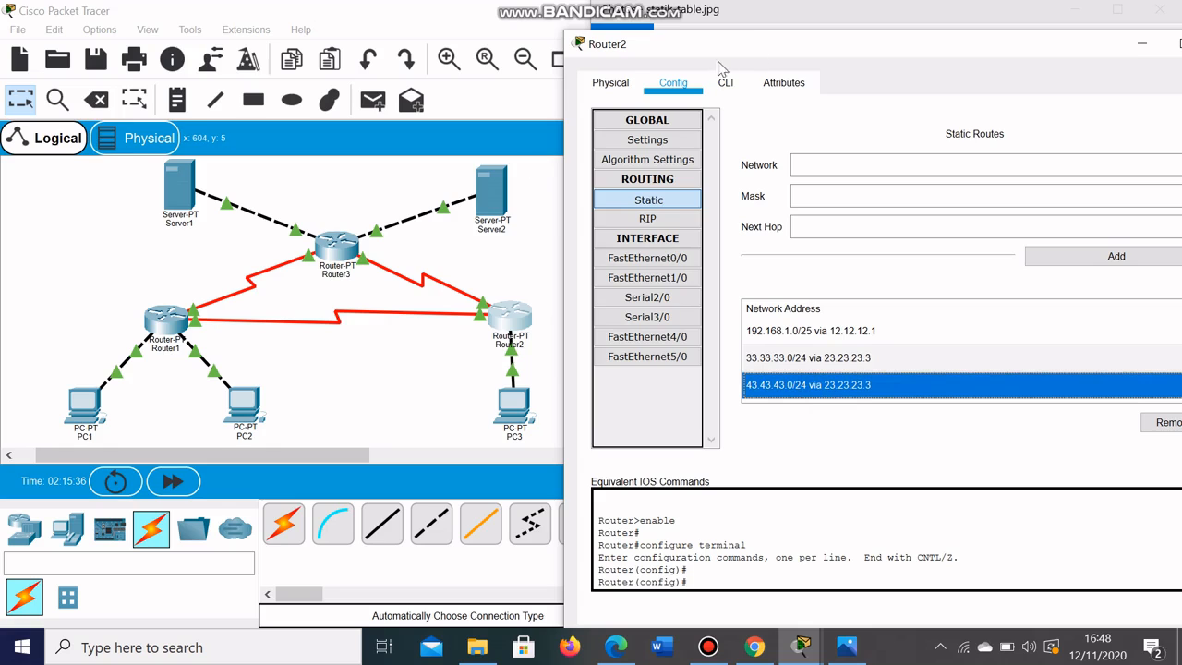
left_click_drag(755, 49, 386, 83)
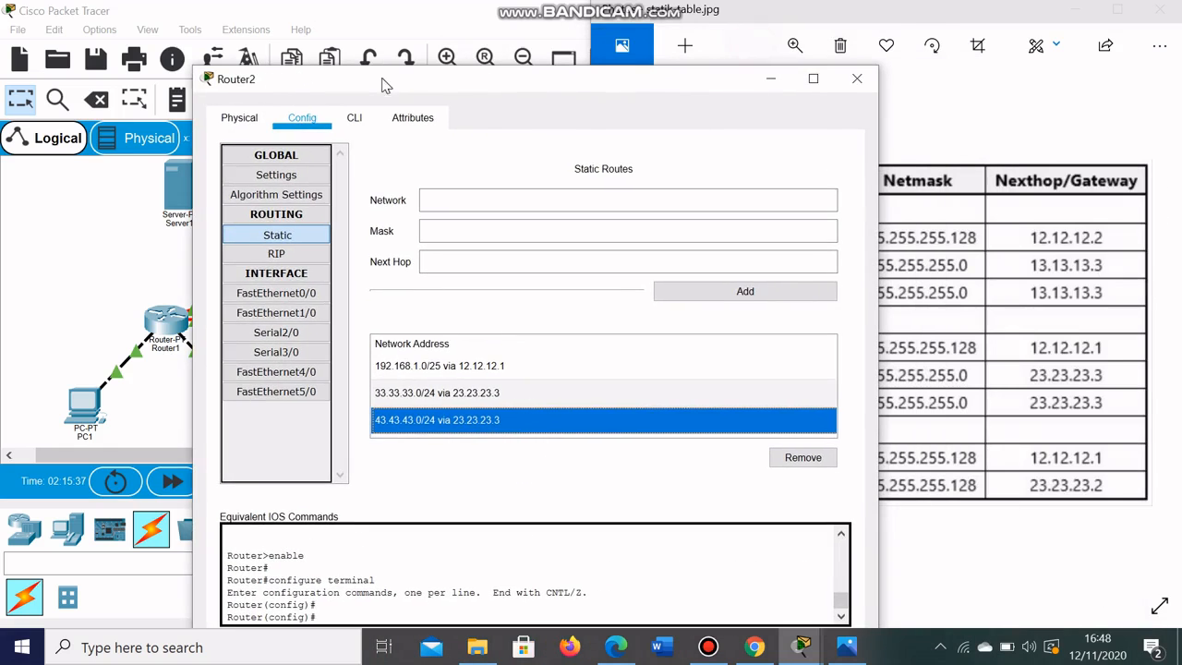
left_click(848, 77)
- Open Router3's static routes and bring the static route table image up beside them for comparison
left_click(334, 245)
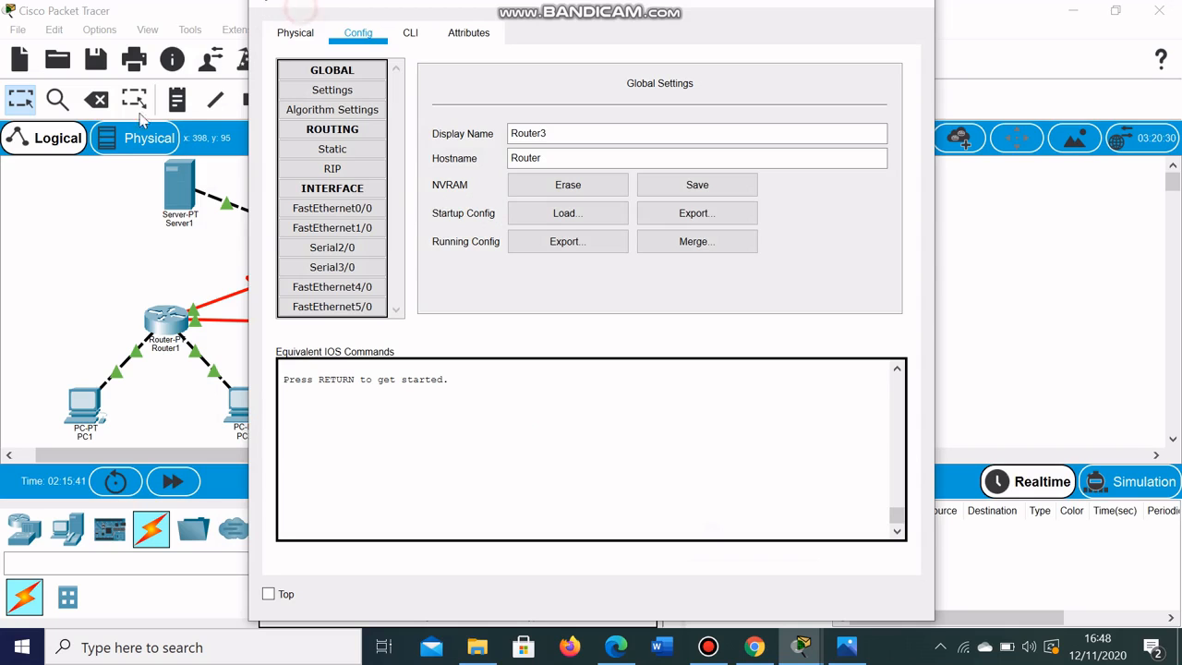
left_click_drag(367, 9, 120, 83)
left_click(86, 229)
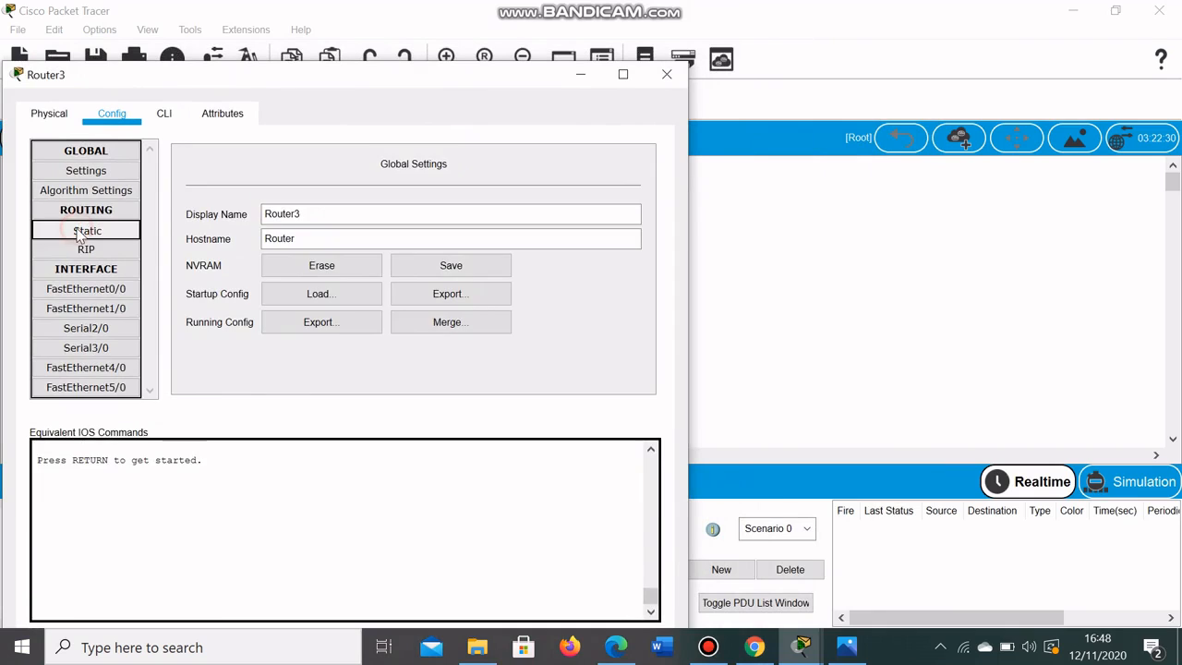
left_click(846, 644)
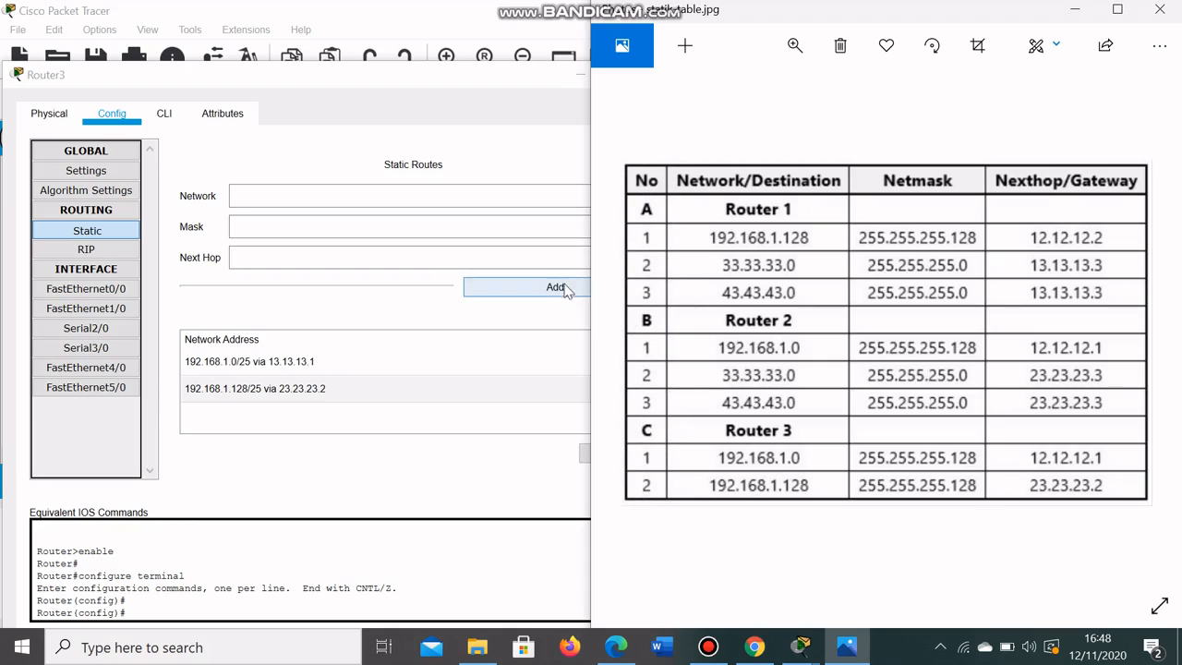
- Go through Router3's static routes to 192.168.1.0/25 and 192.168.1.128/25 alongside the topology, and close its configuration and the table image
left_click(348, 361)
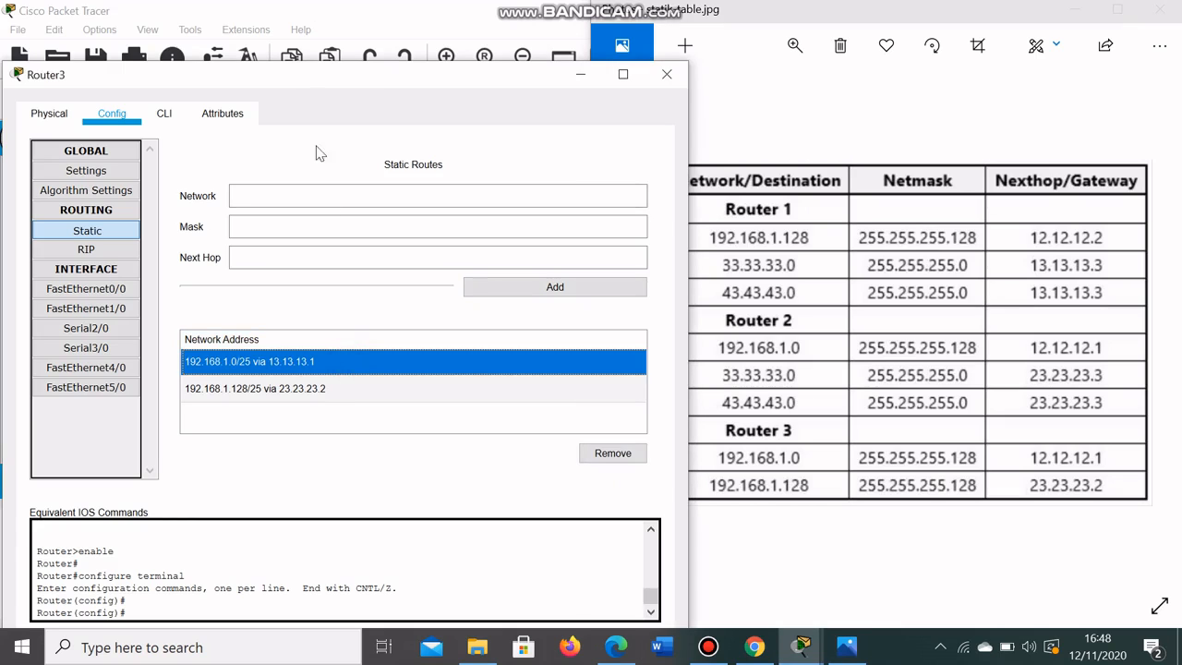
left_click_drag(293, 82, 890, 53)
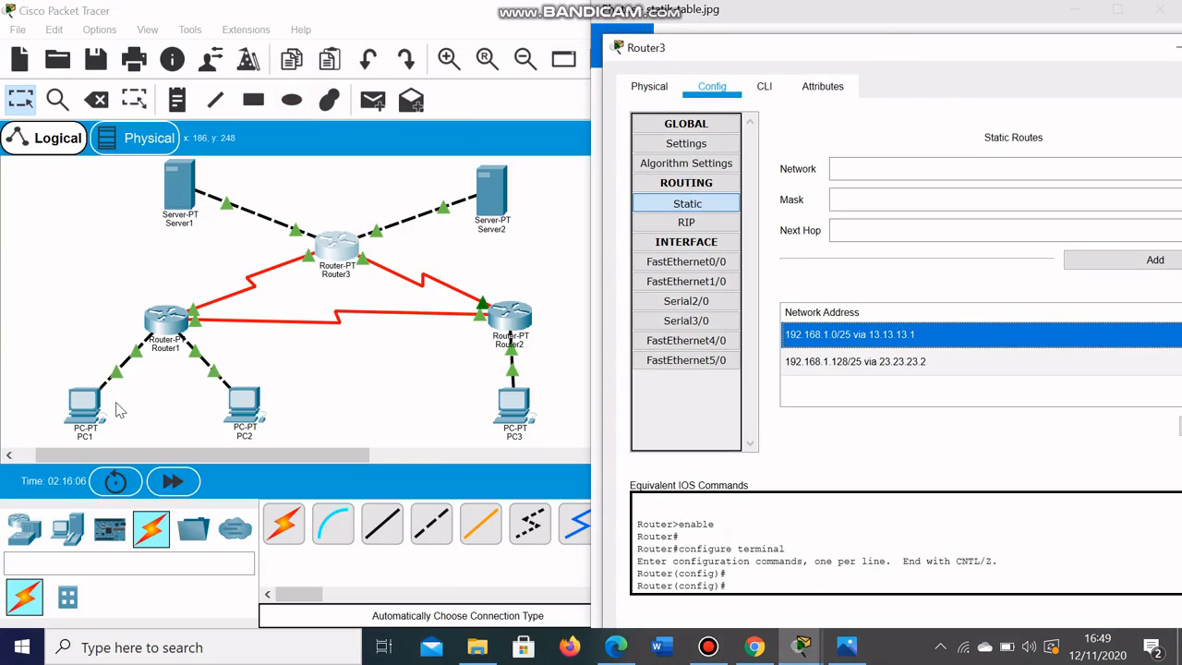
left_click(859, 362)
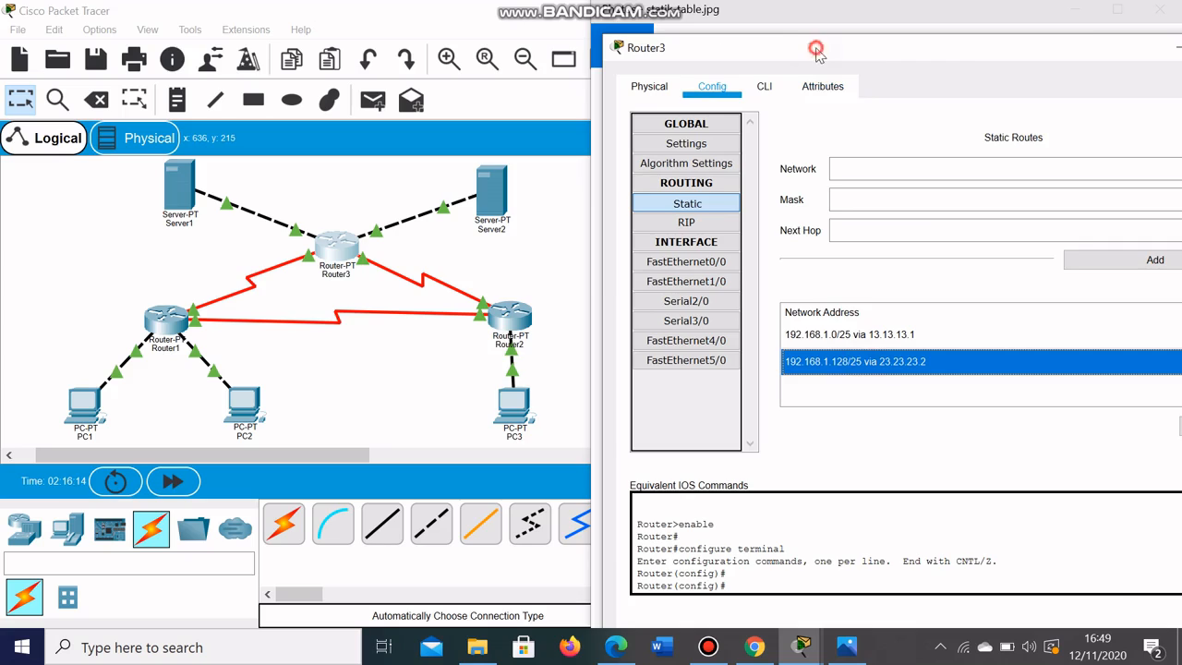
left_click_drag(817, 47, 385, 102)
left_click(832, 94)
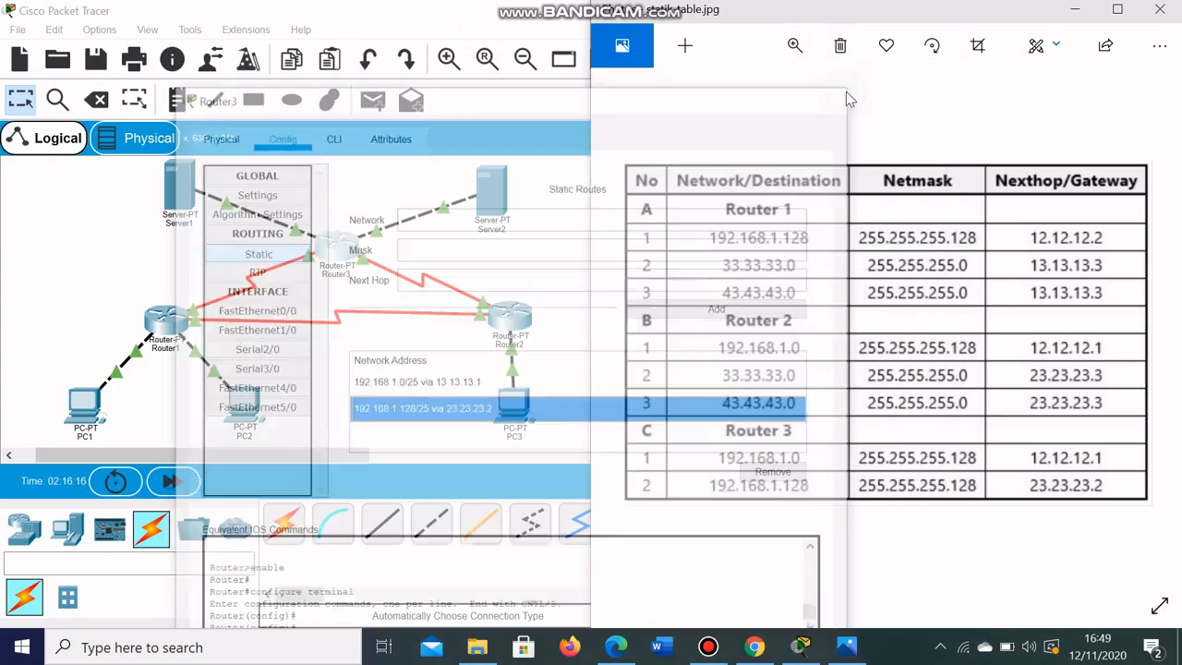
left_click(1167, 15)
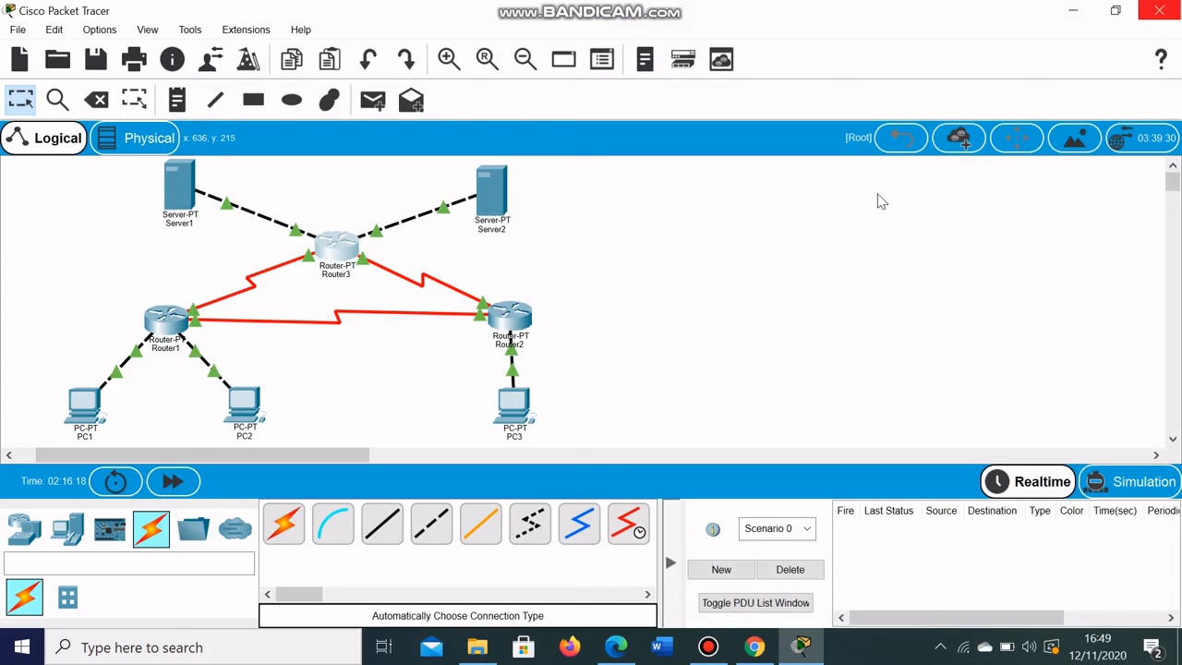
- Switch to Chrome to read the static routing lab's experiment steps in a maximized window, and return to Cisco Packet Tracer
left_click(762, 651)
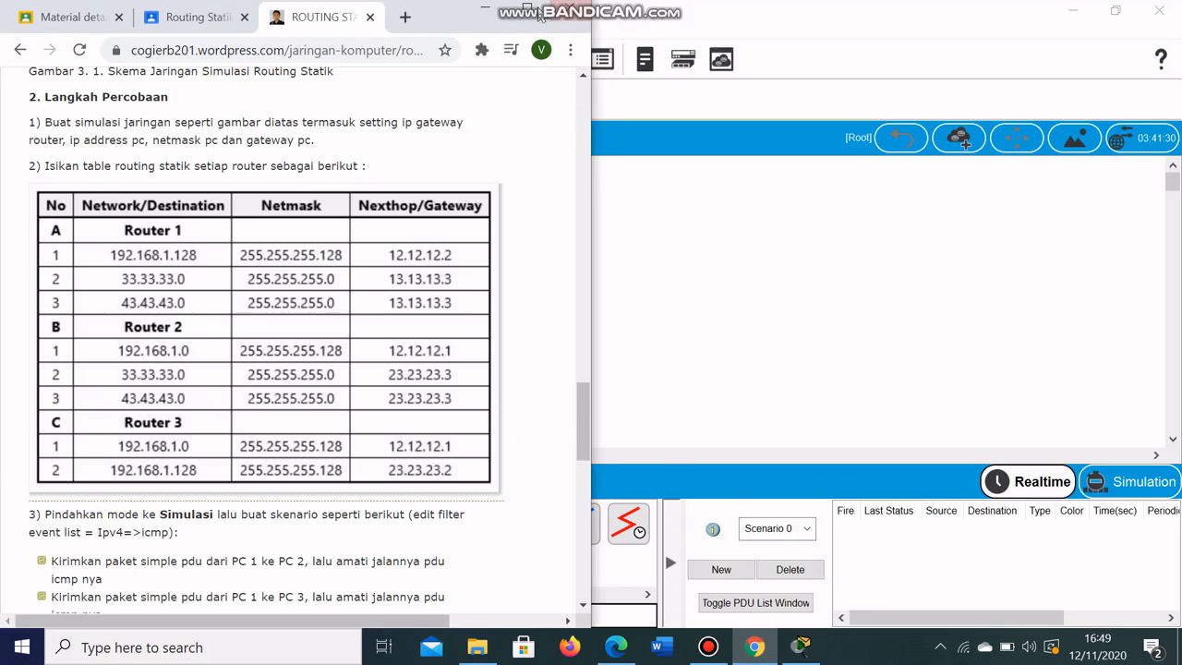
double_click(533, 12)
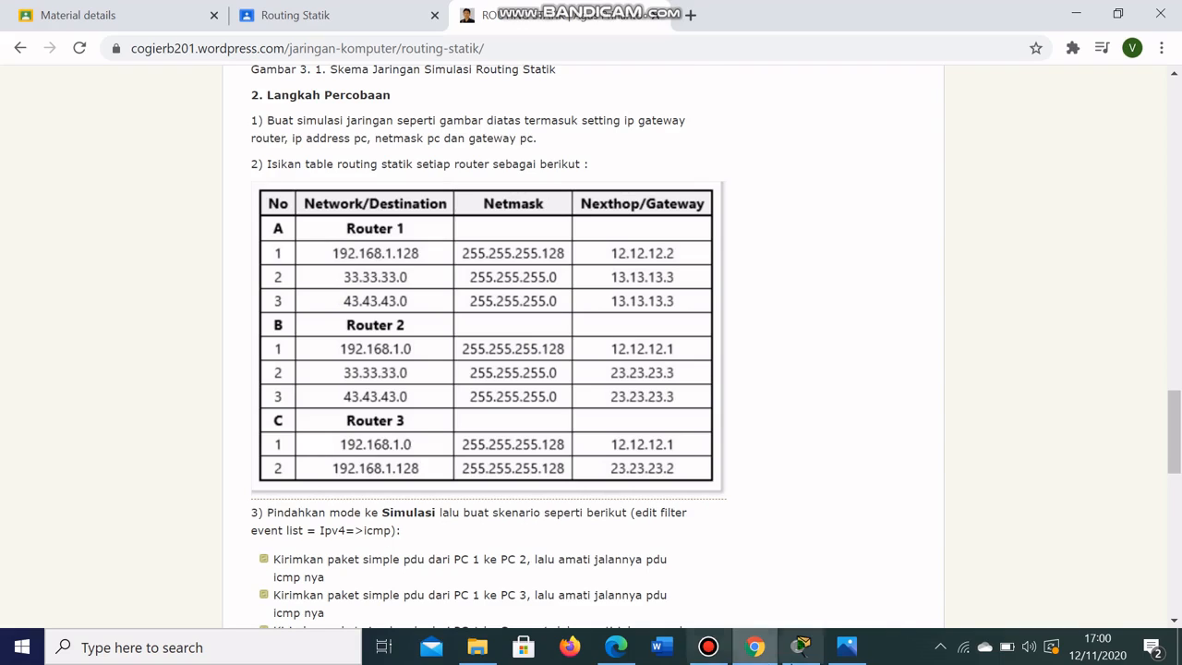
left_click(799, 646)
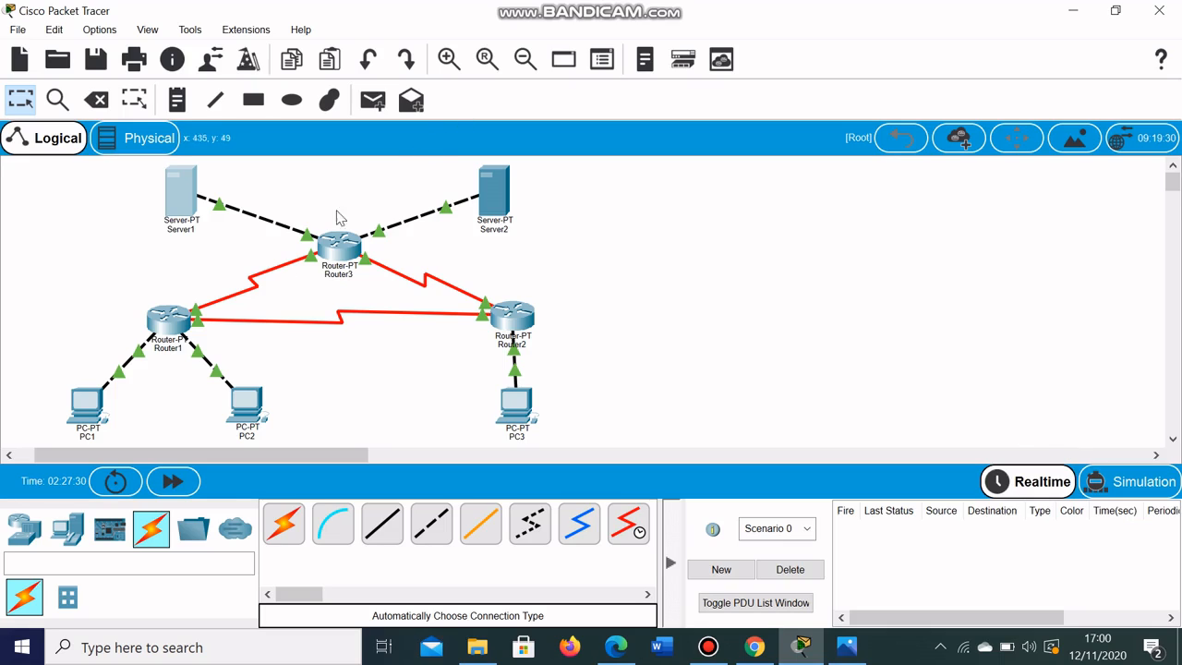
- Review Server1's IP configuration against the topology image in Photos, and close the server's window
left_click(182, 185)
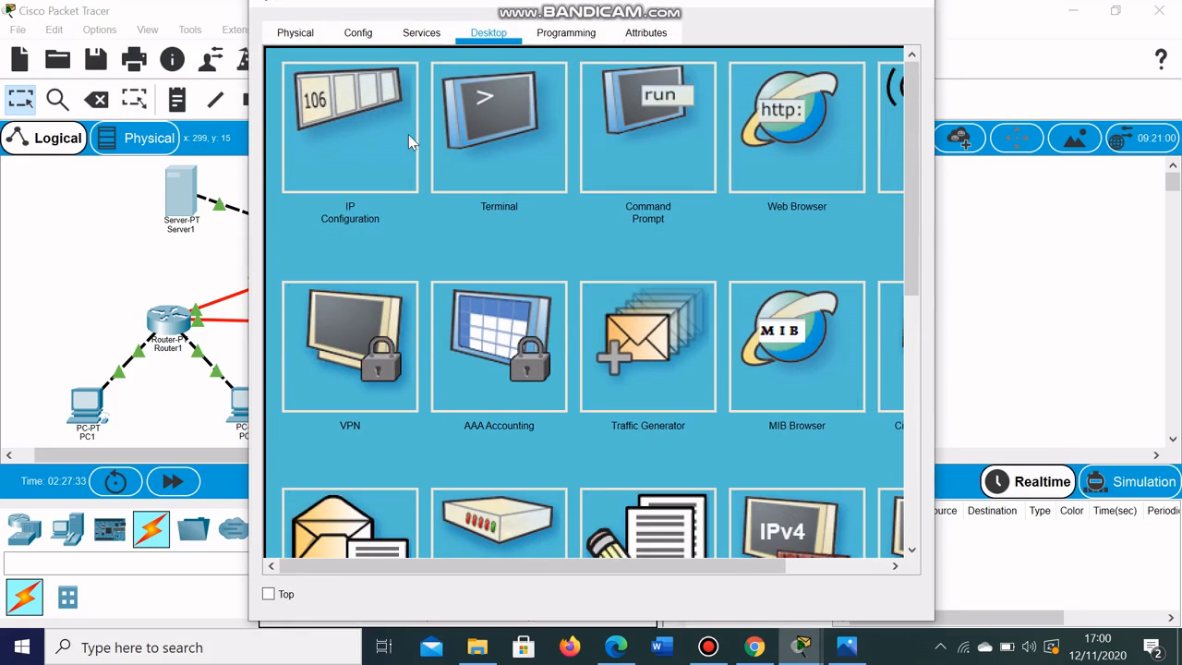
left_click(356, 141)
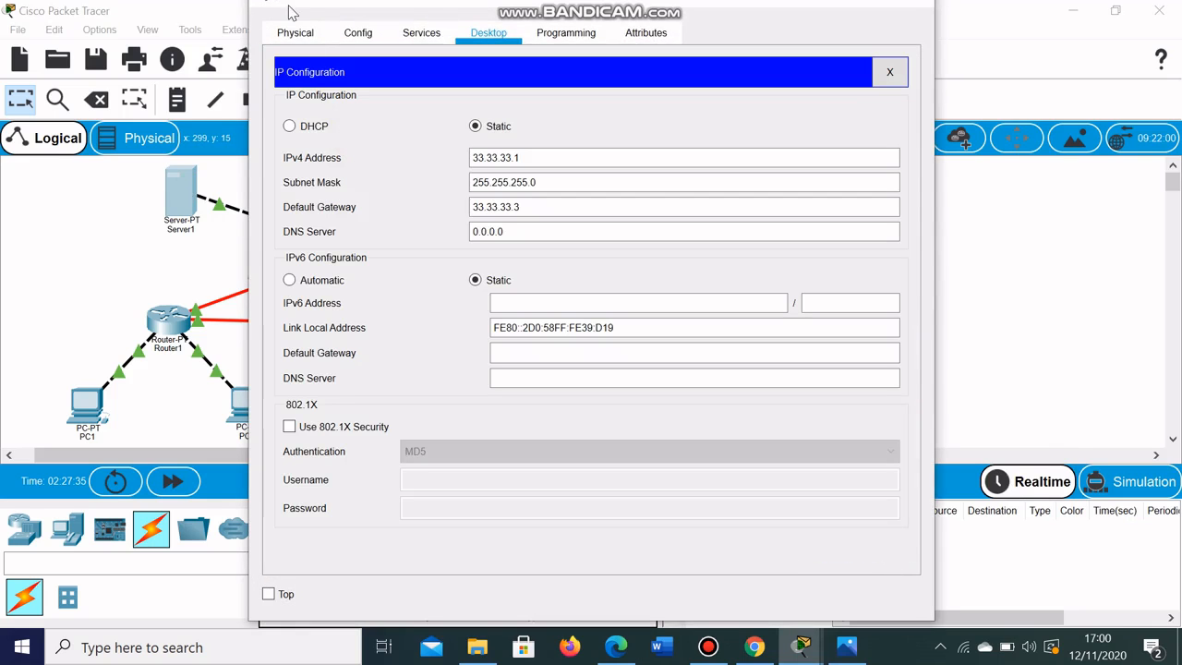
left_click_drag(289, 11, 50, 57)
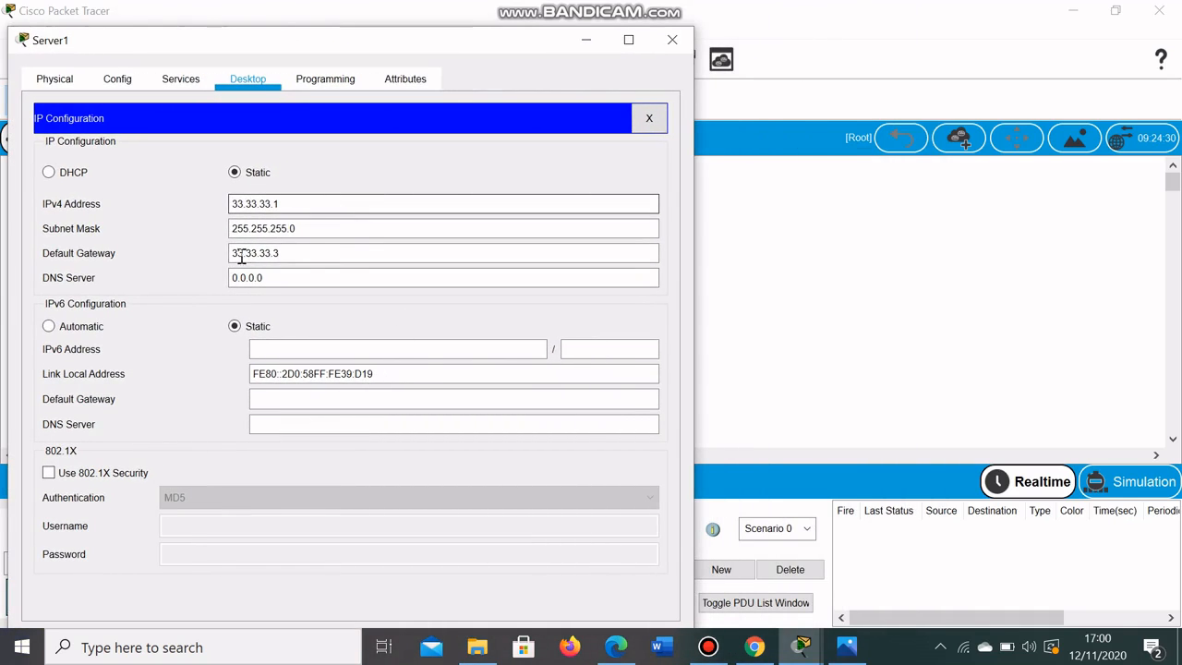
left_click(838, 650)
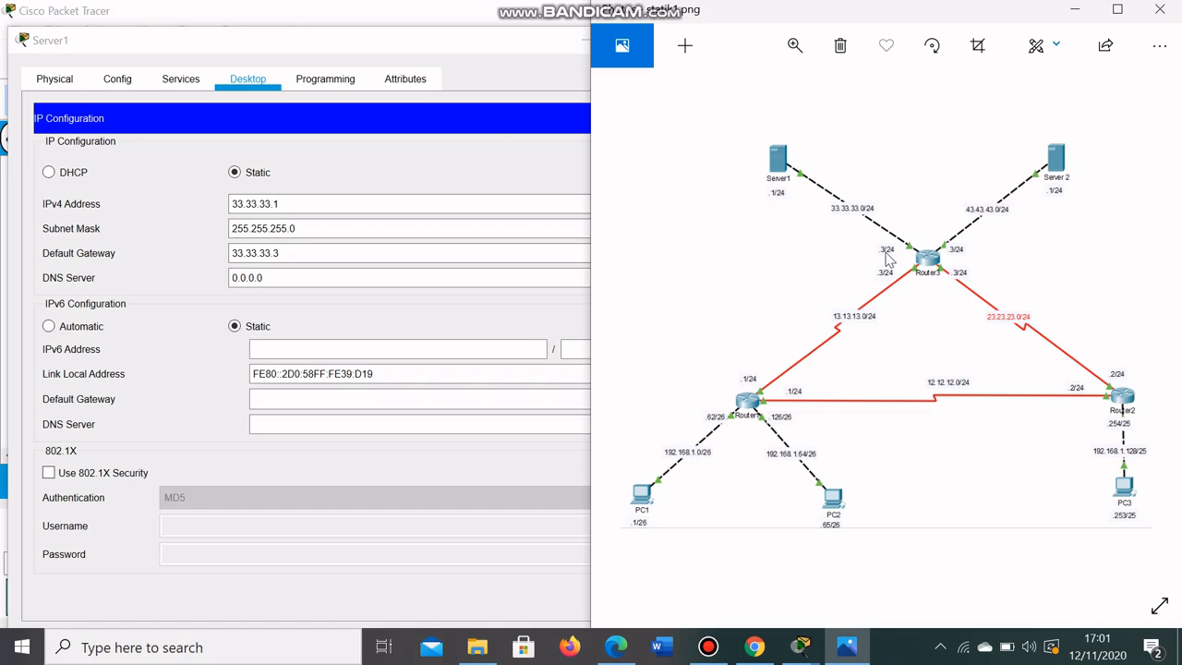
left_click(501, 54)
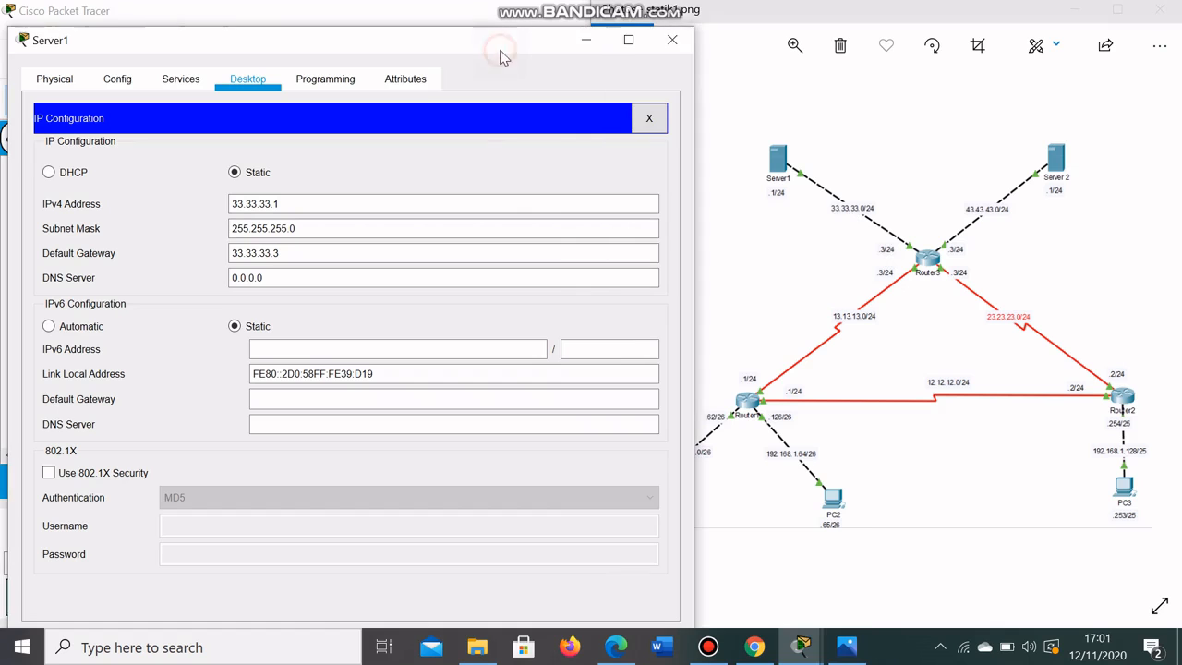
left_click(672, 37)
- Review Server2's IPv4 address, subnet mask and default gateway in its IP configuration, and close the server's window
left_click(499, 202)
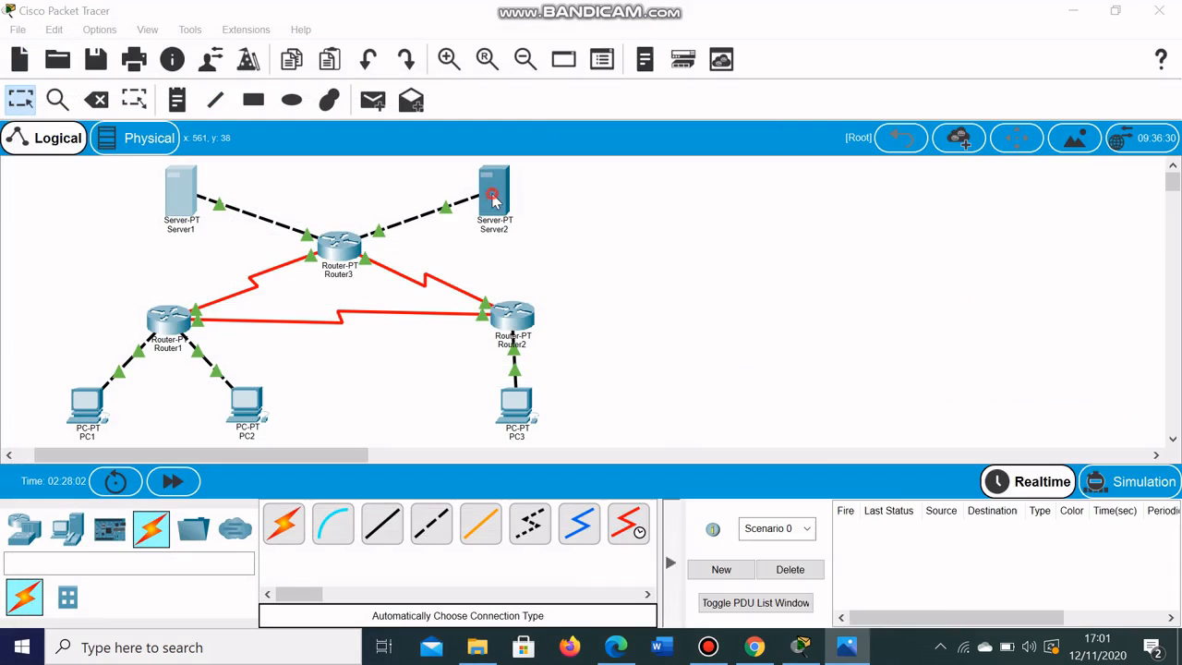
left_click(496, 199)
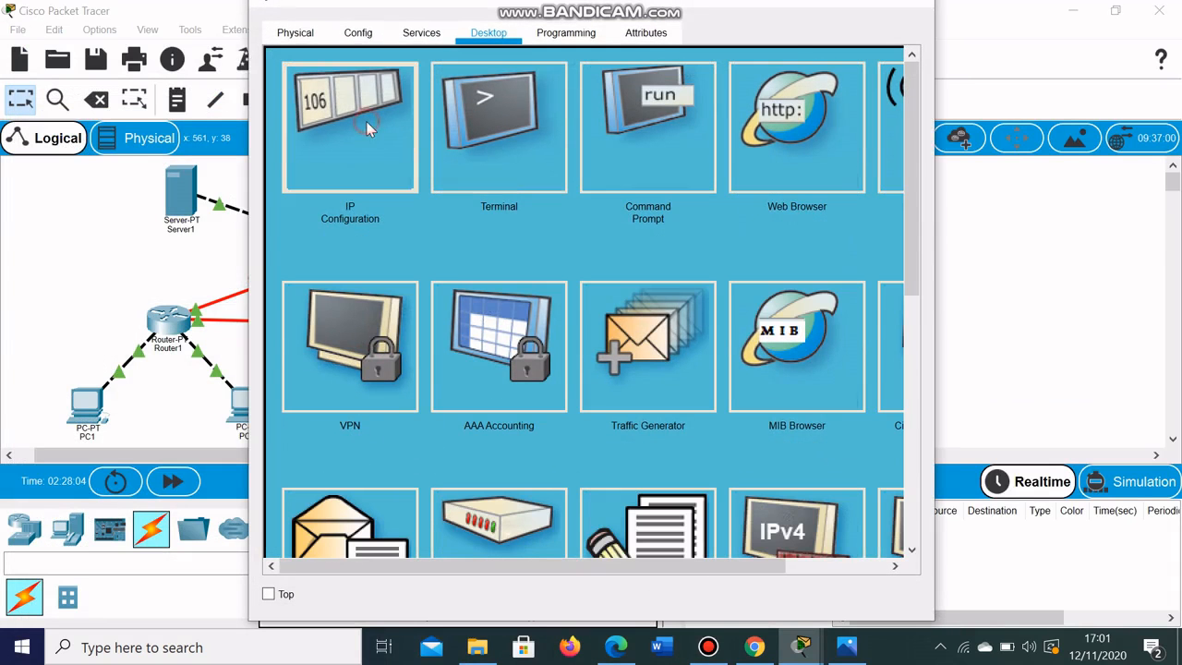
left_click(367, 121)
left_click_drag(574, 158, 469, 155)
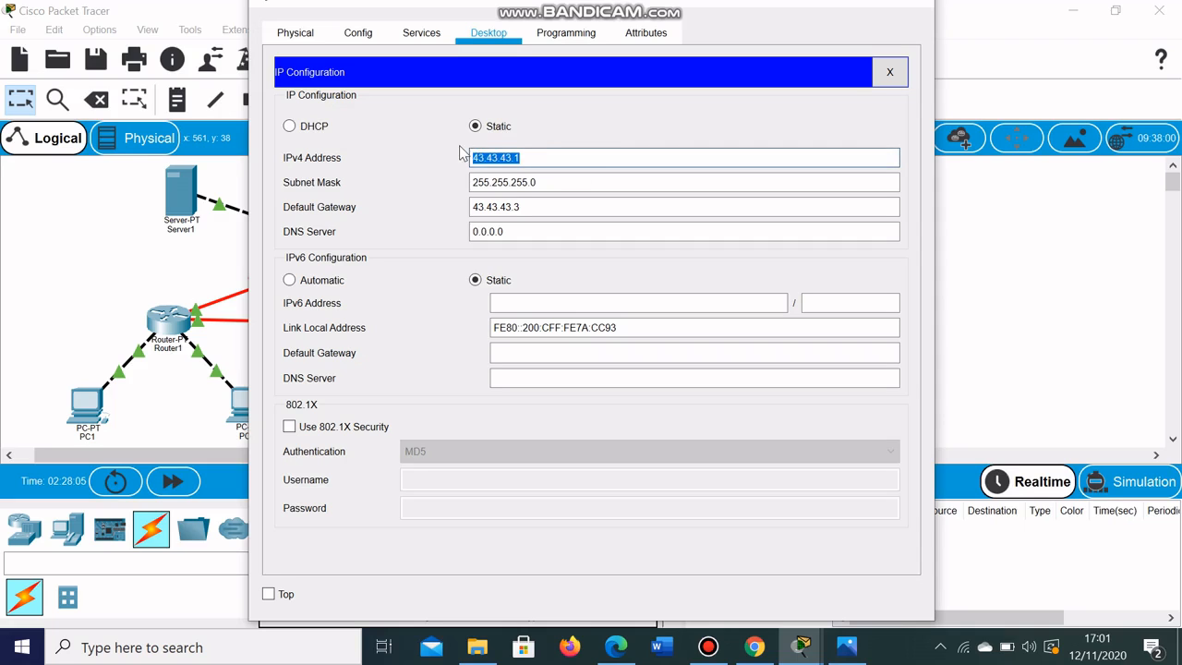
left_click_drag(556, 178, 415, 175)
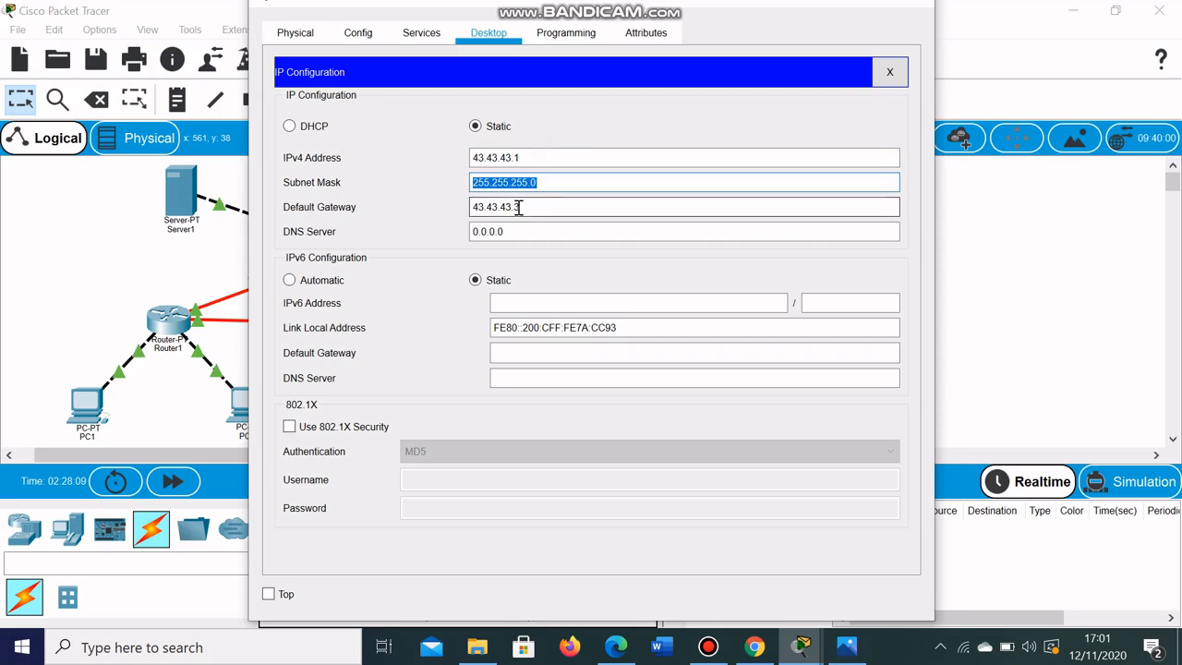
left_click_drag(520, 206, 446, 204)
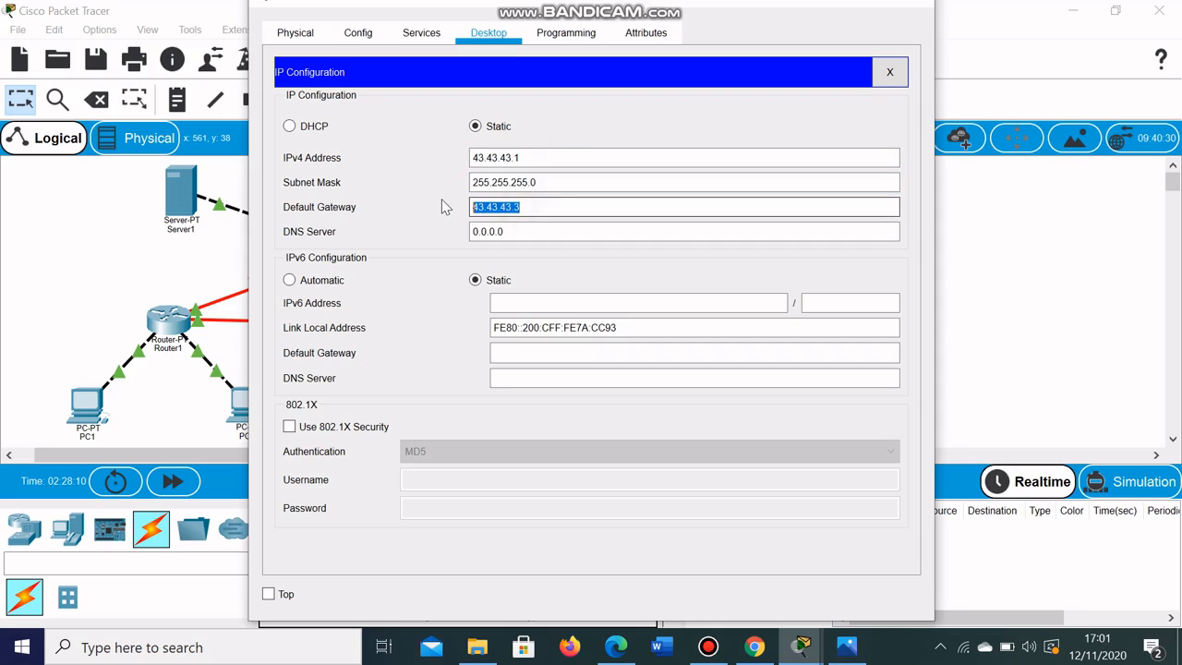
left_click(912, 4)
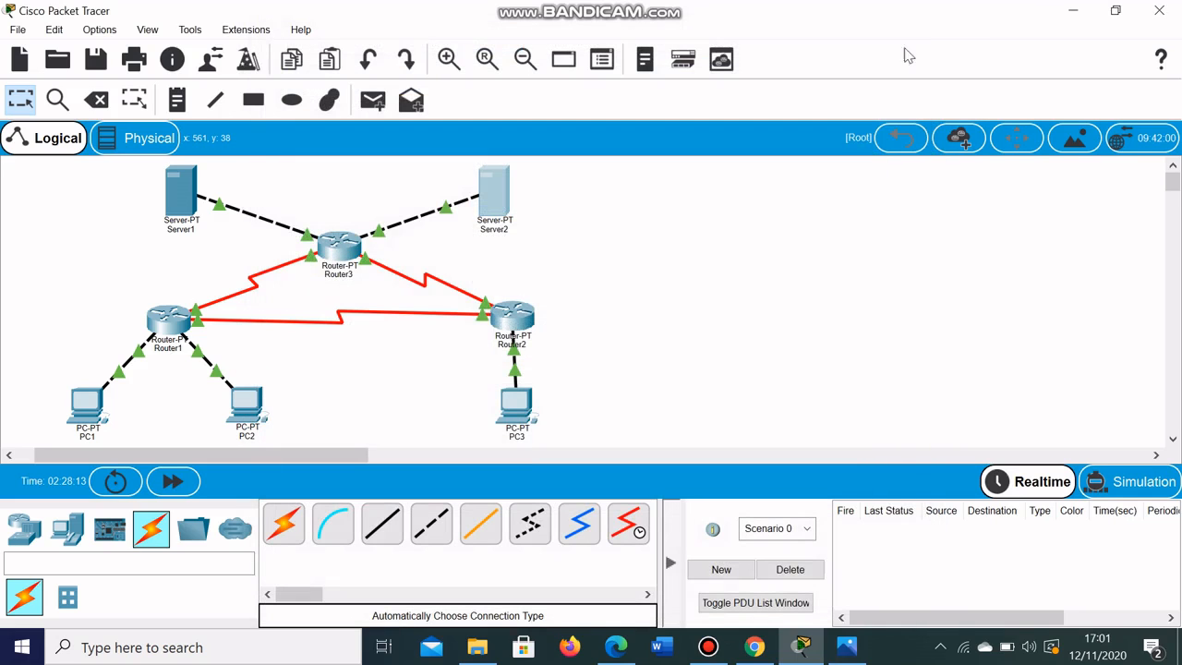
- Switch to Simulation mode and undock the Simulation Panel, placing it so that its event list filters are fully visible
left_click(1103, 475)
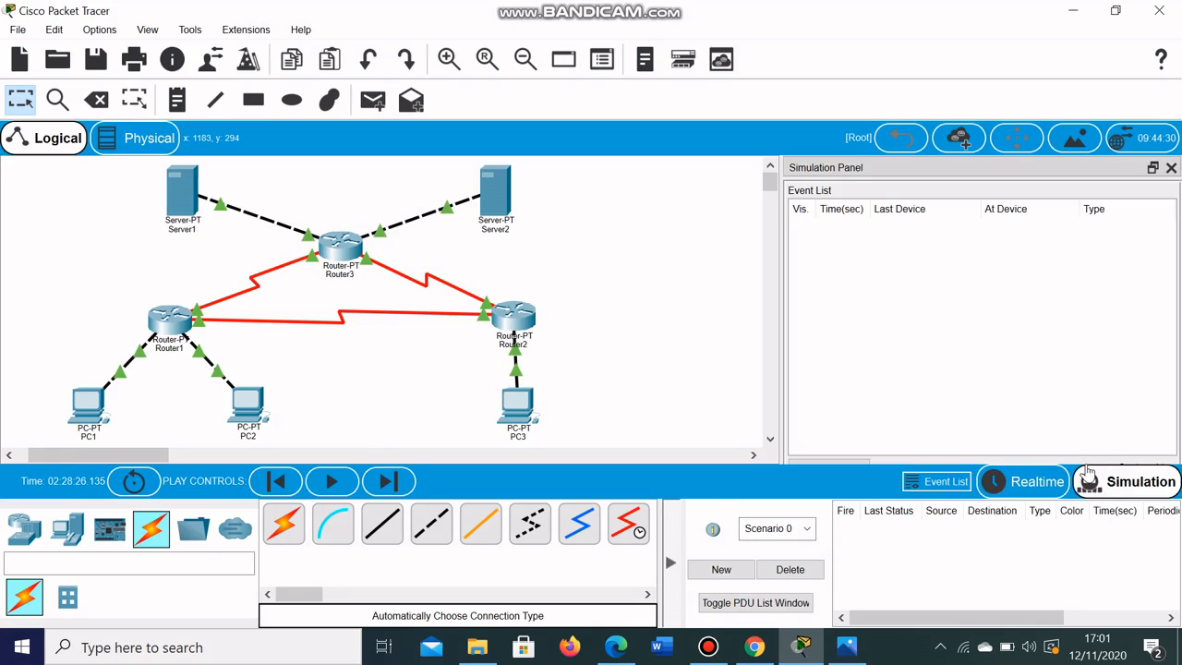
left_click(939, 483)
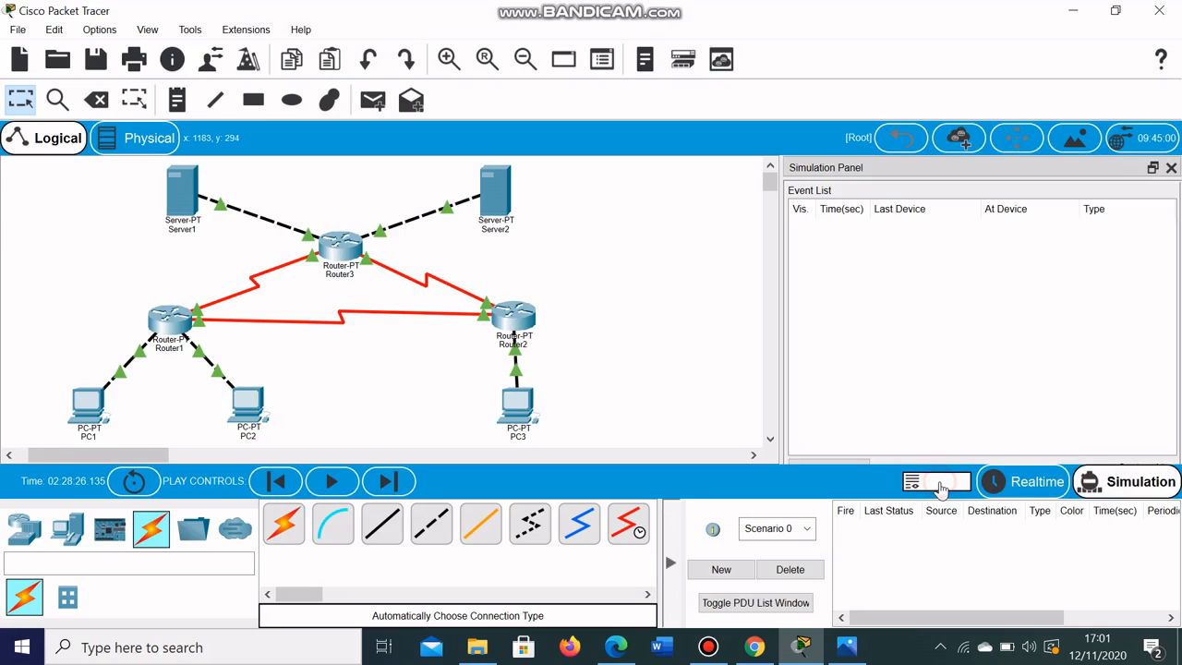
left_click(939, 482)
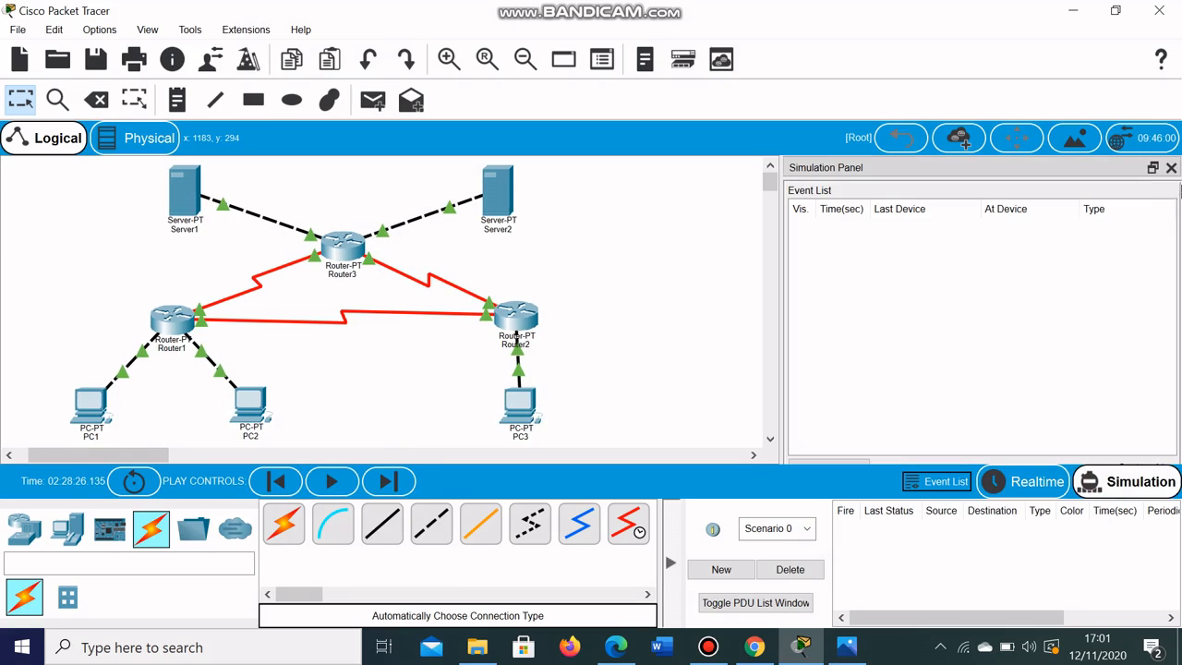
left_click(1149, 170)
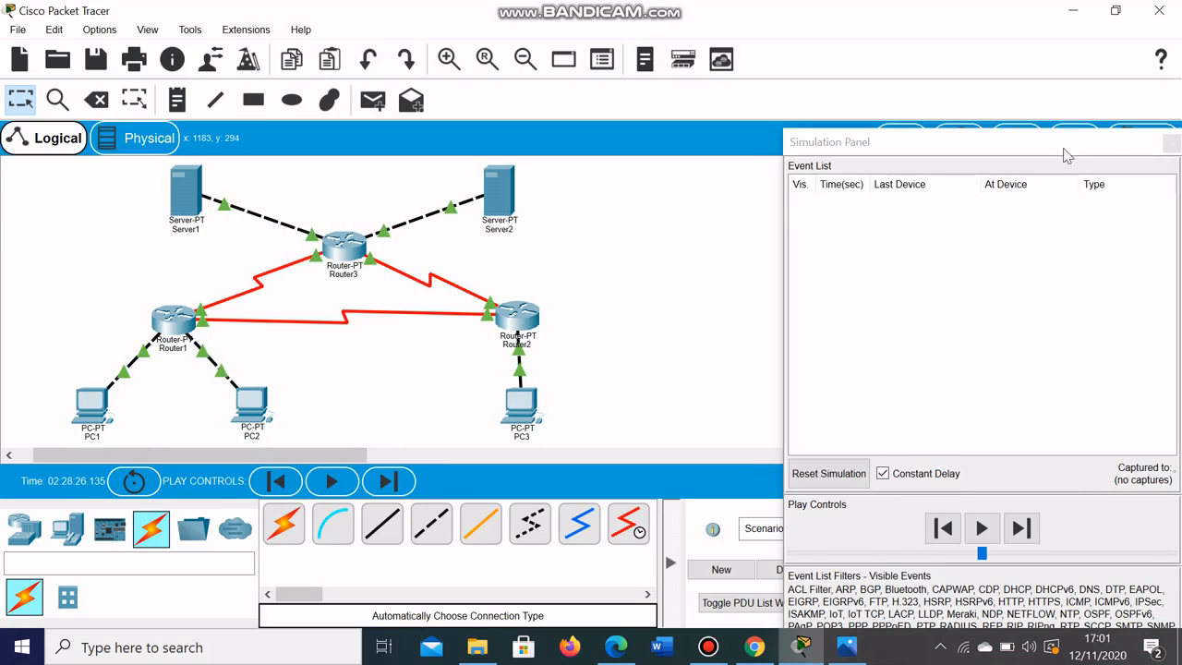
left_click_drag(1065, 151, 1000, 47)
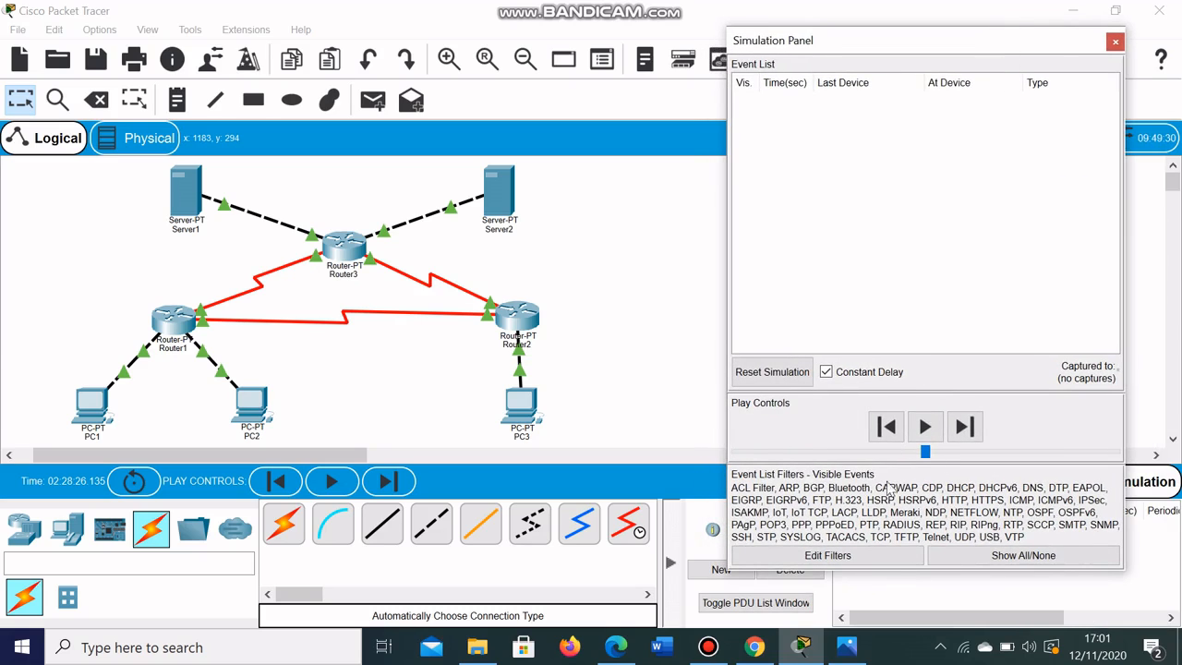
- Hide all event types, enable only the IPv4 ICMP event filter, and close the Simulation Panel
left_click(1011, 556)
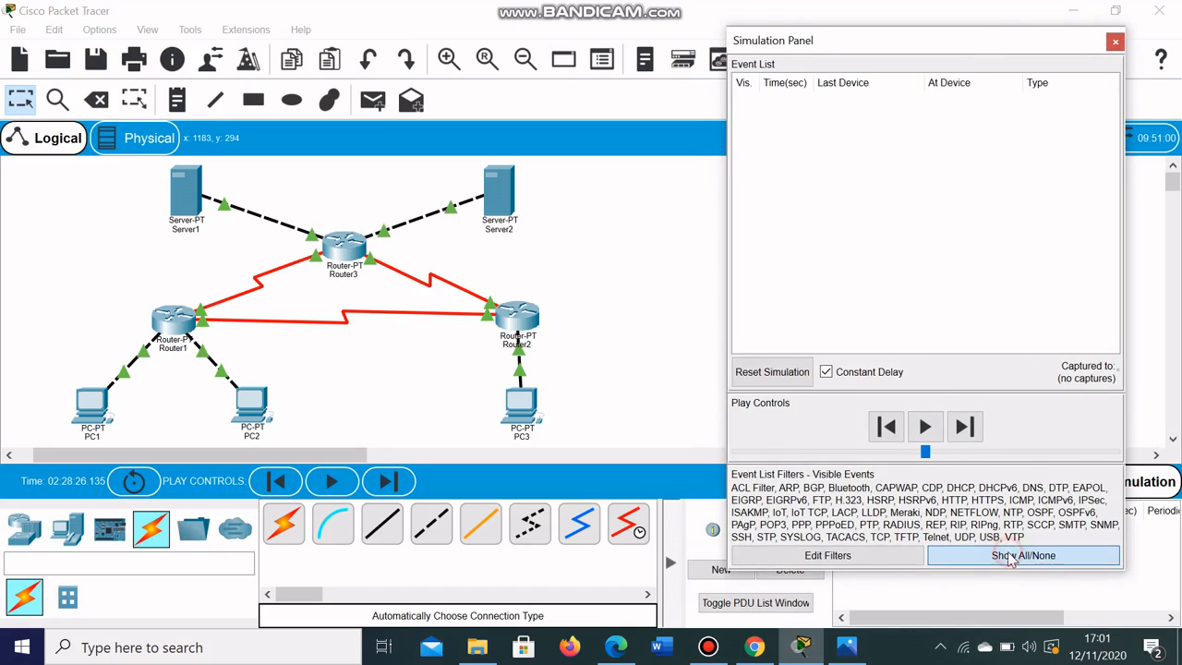
left_click(828, 555)
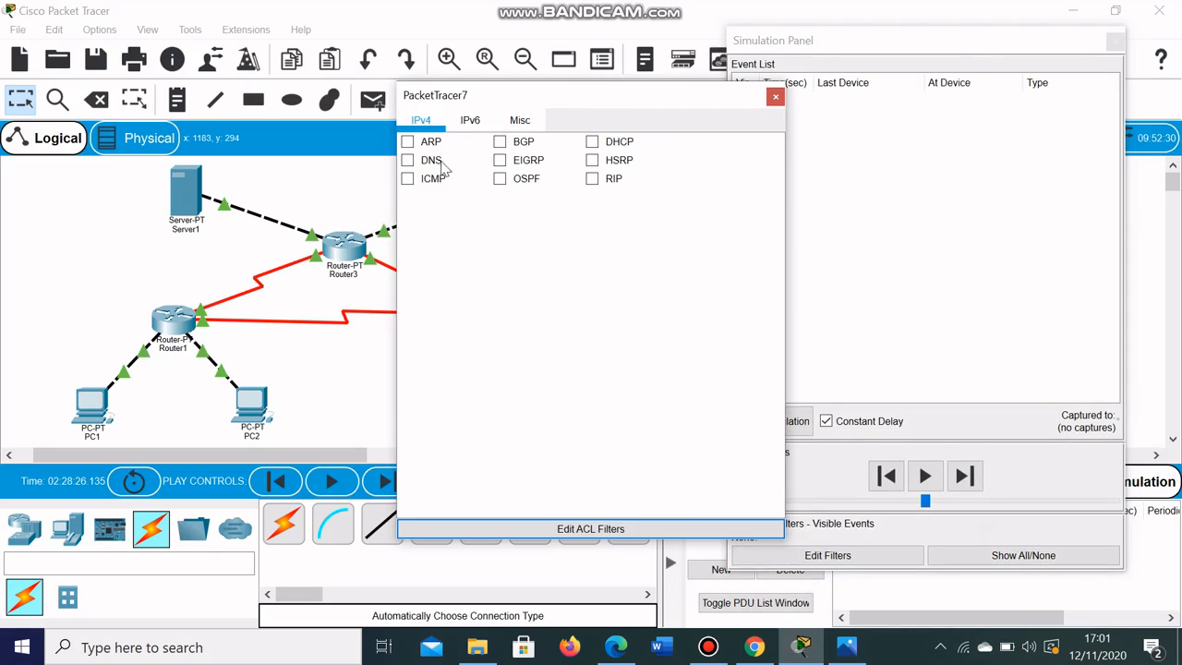
left_click(415, 182)
left_click(407, 179)
left_click(775, 98)
left_click(1116, 43)
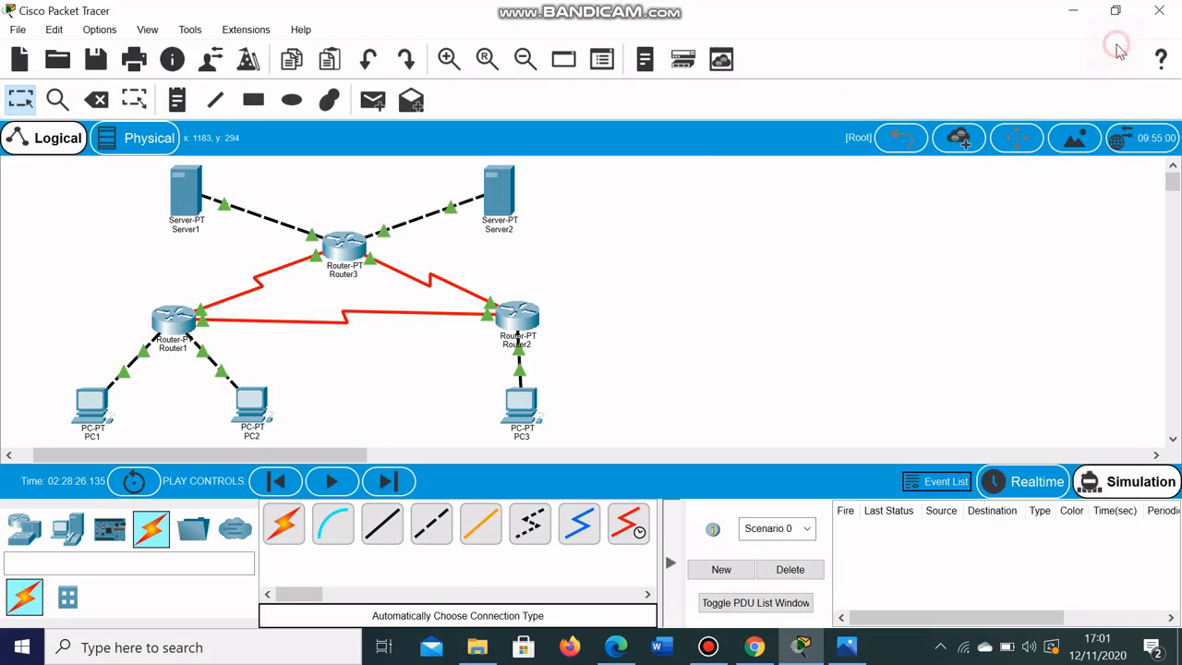
- Check the list of packet scenarios on the routing tutorial page in Chrome, and add a simple PDU from PC1 to PC2 in Packet Tracer
left_click(755, 647)
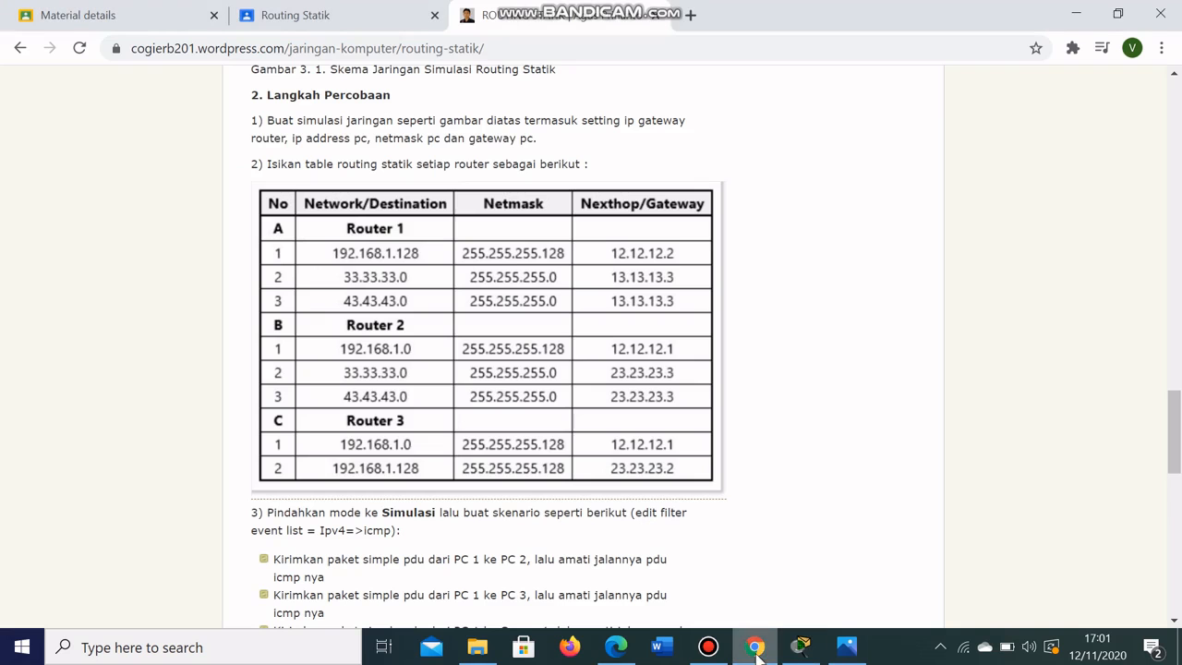
left_click_drag(1175, 425, 1174, 488)
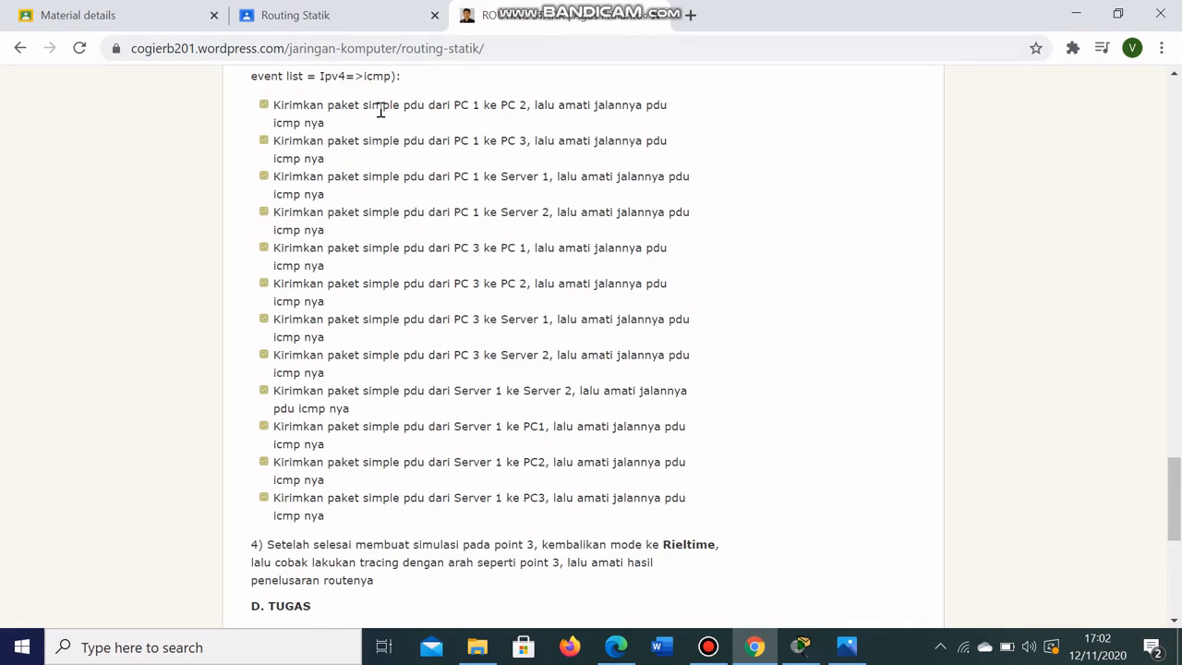
left_click(801, 646)
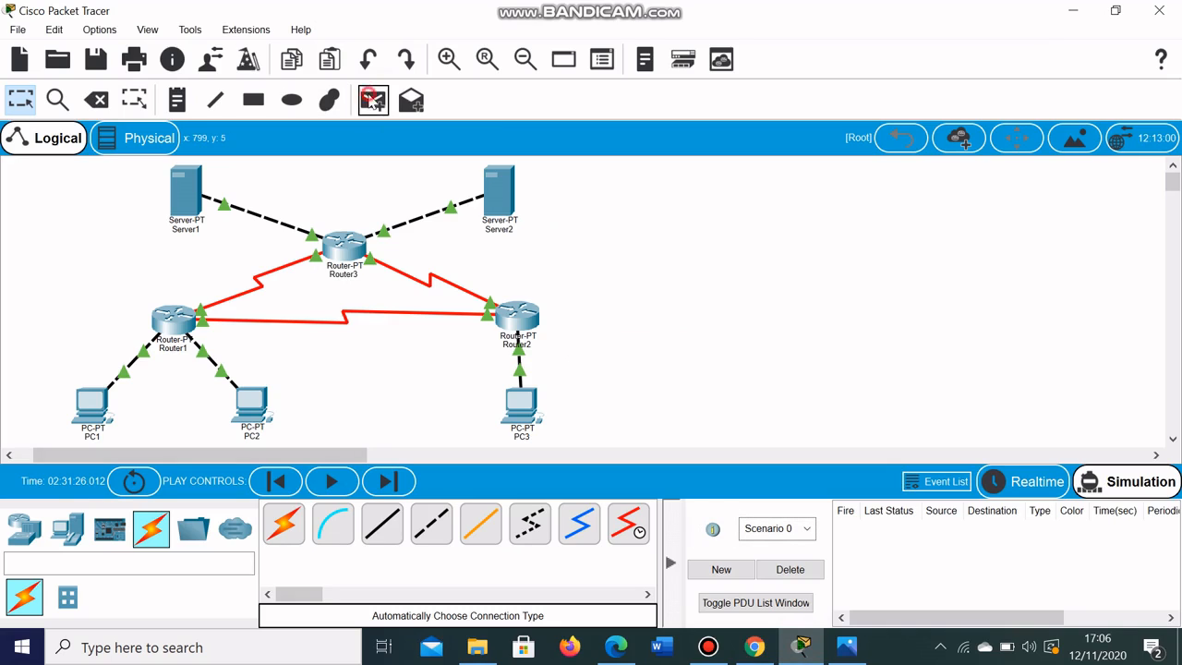
left_click(373, 100)
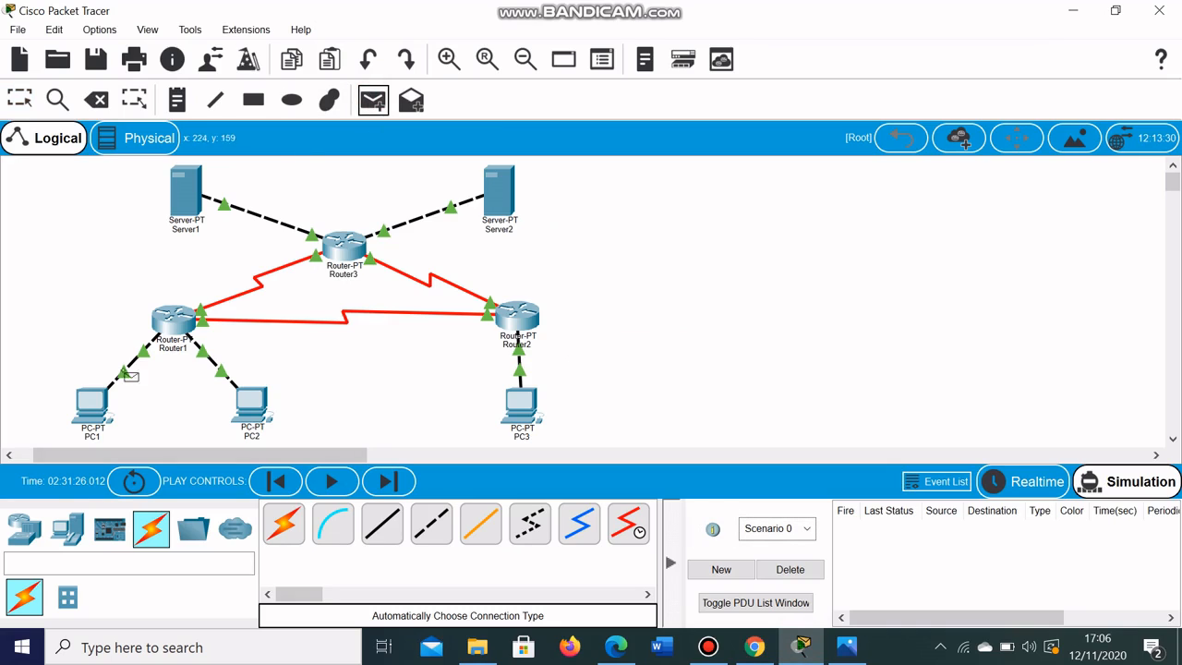
left_click(93, 401)
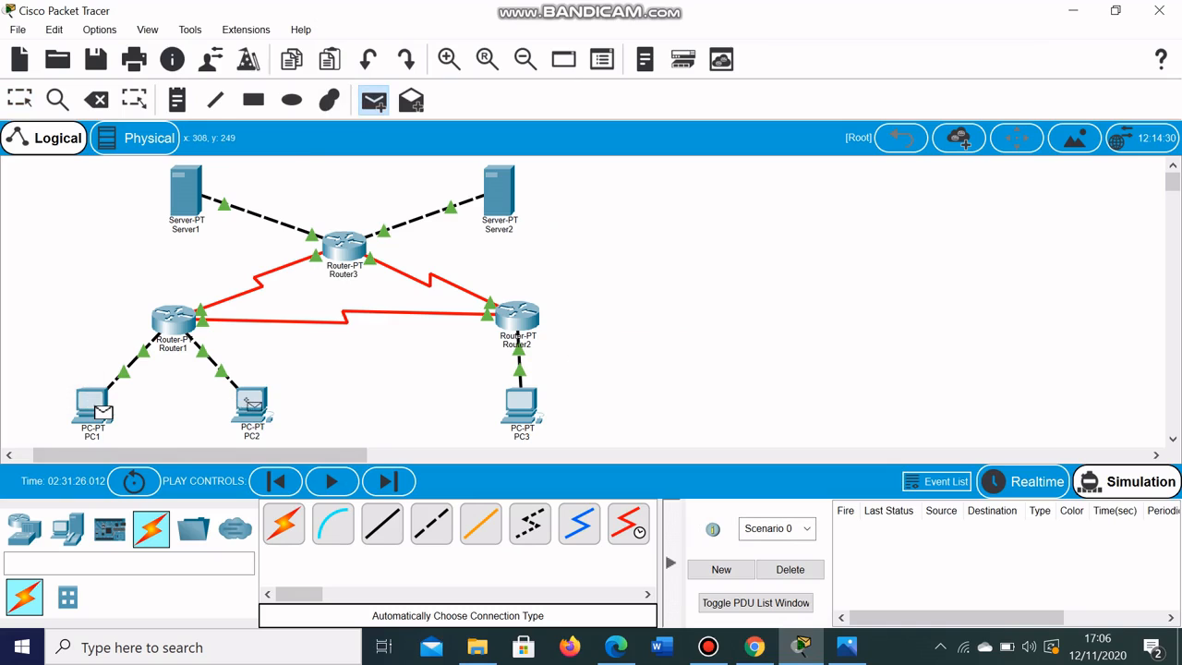
left_click(251, 404)
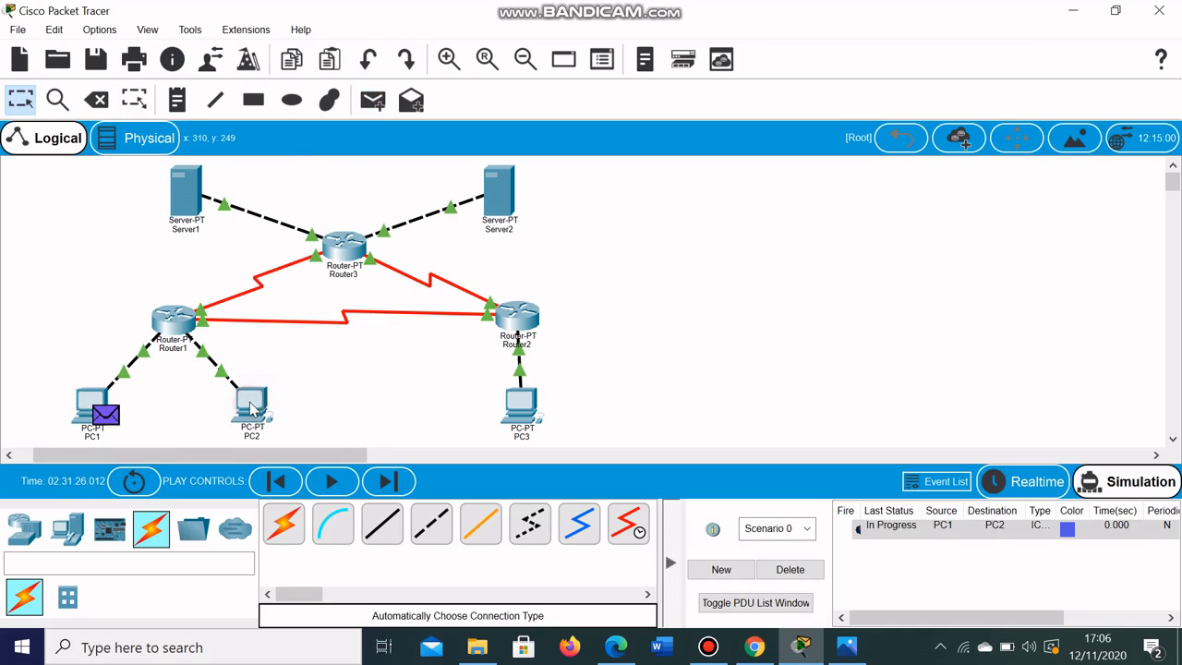
- Step the ICMP packet forward from PC1 to PC2 and back to PC1, and clear the finished scenario
left_click(933, 483)
left_click(964, 477)
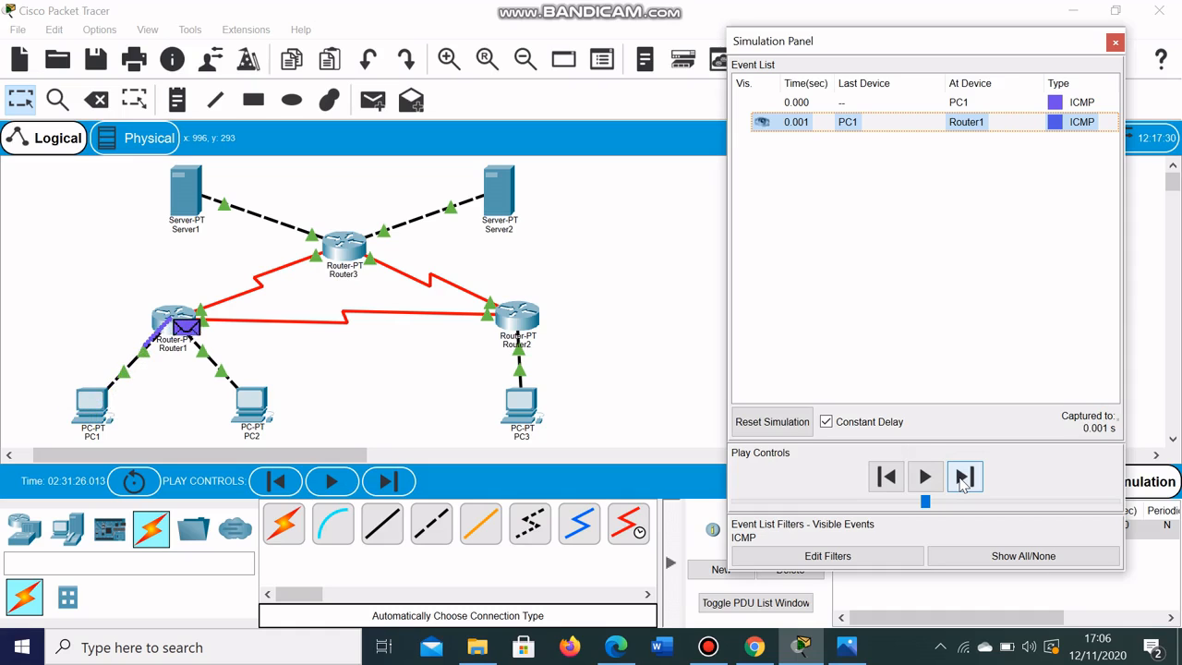
left_click(965, 476)
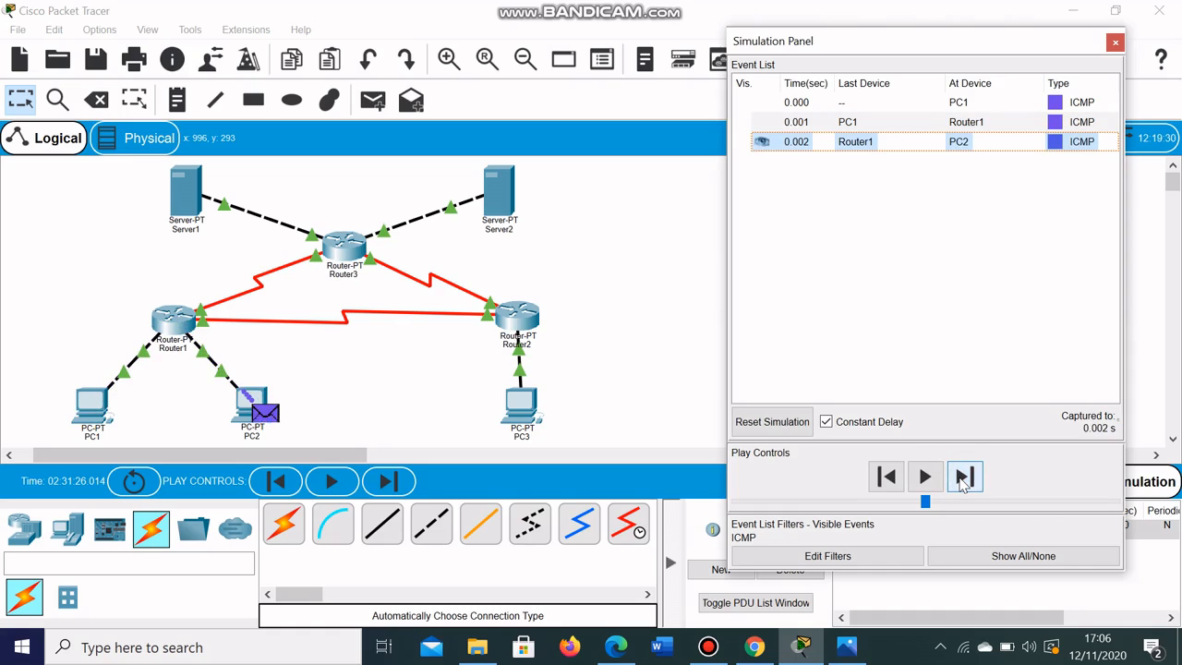
left_click(965, 478)
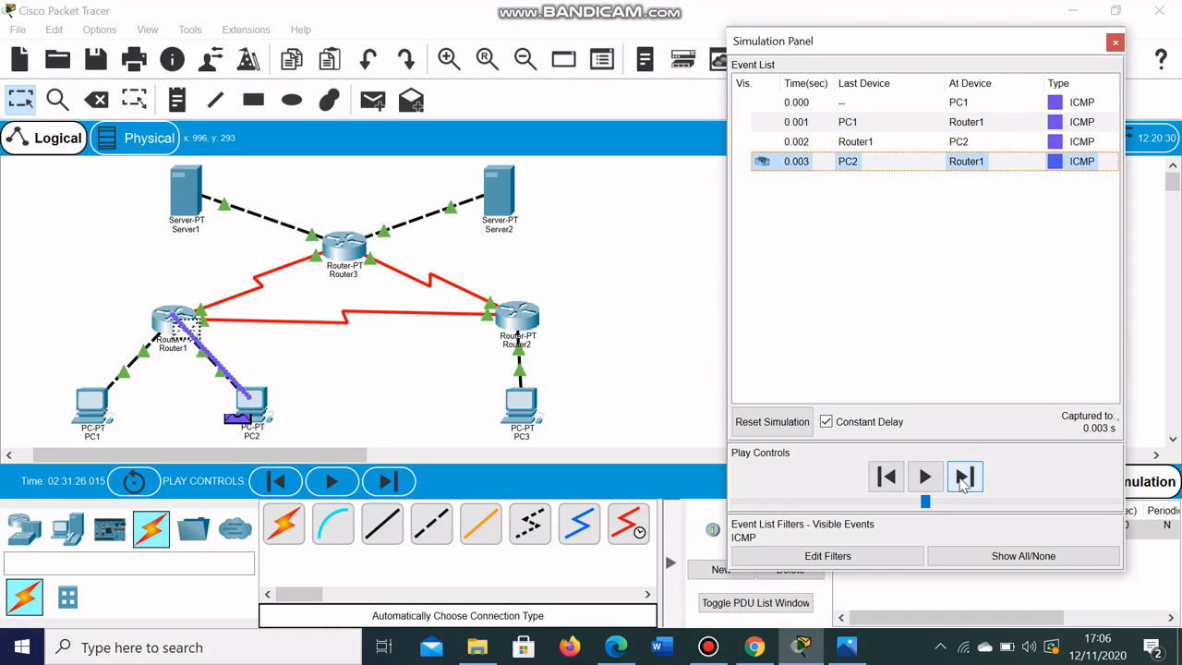
left_click(964, 478)
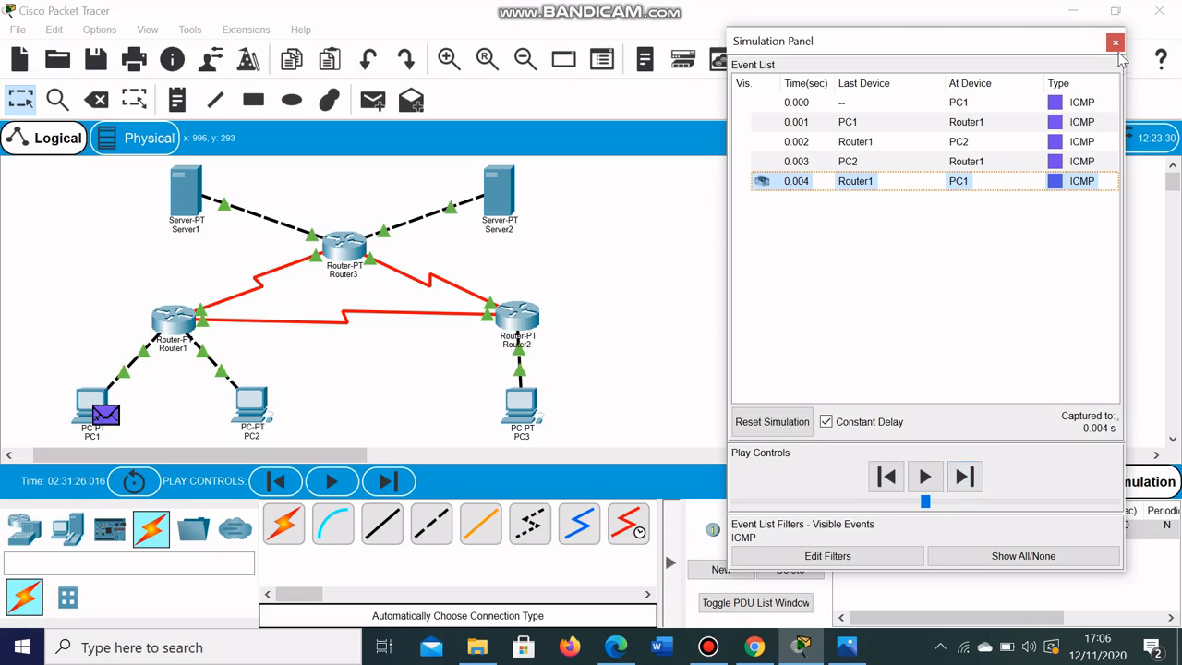
left_click(1115, 43)
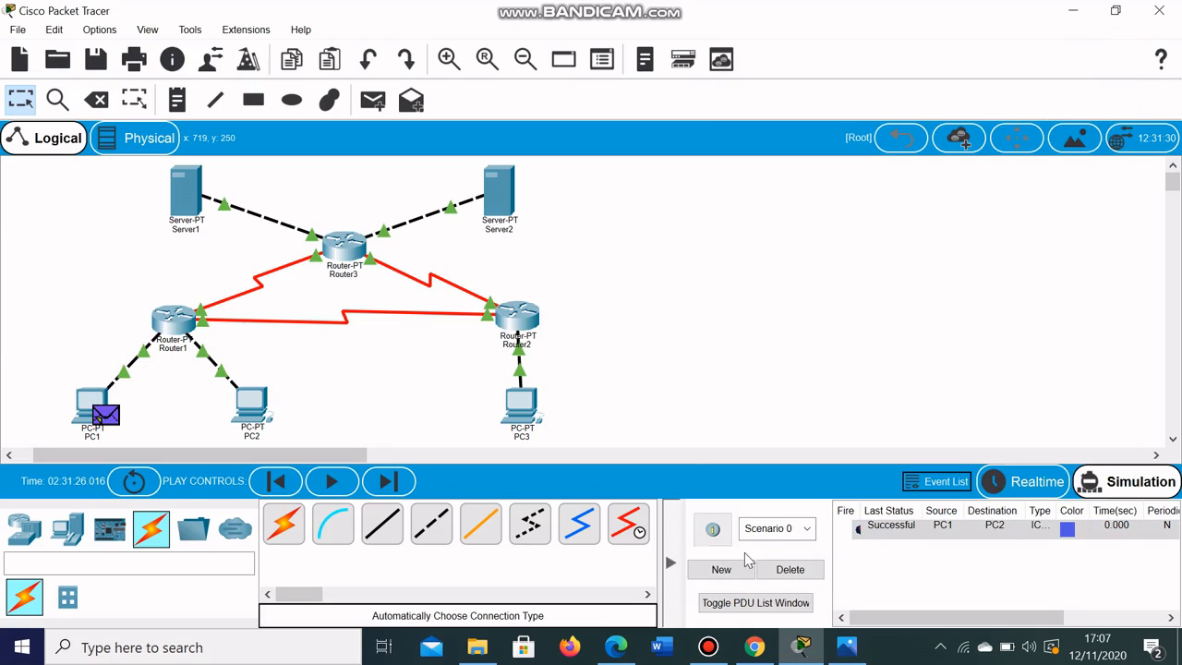
left_click(791, 570)
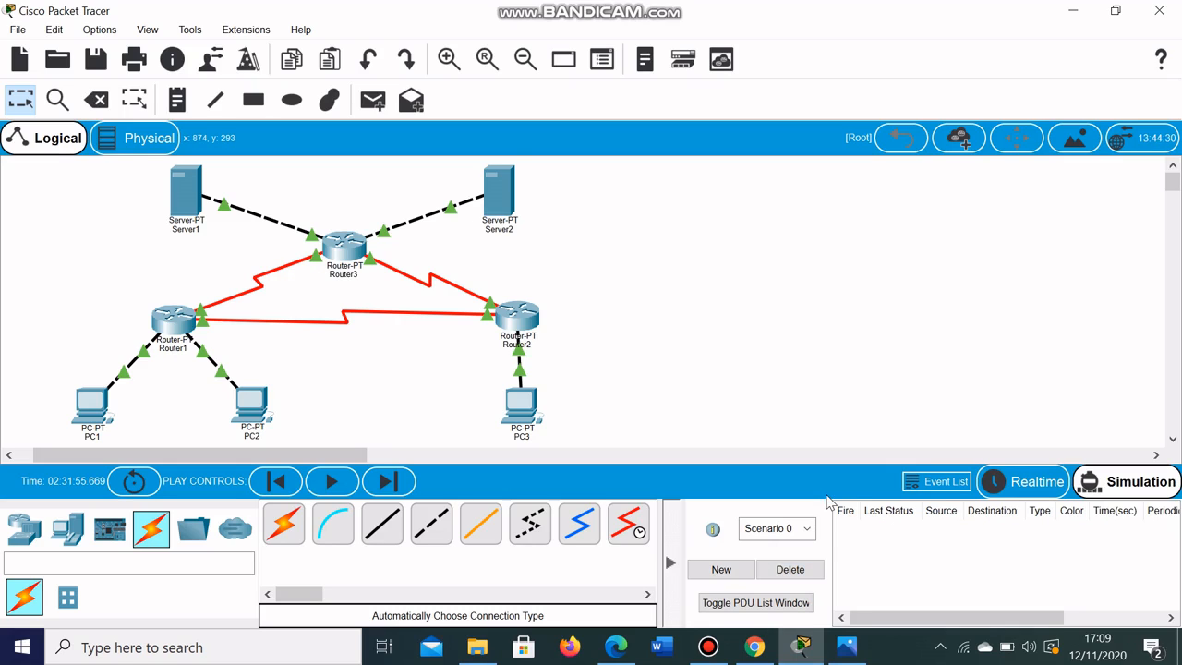
- Check the second packet scenario on the tutorial page in Chrome, and add a simple PDU from PC1 to PC3 in Packet Tracer
left_click(754, 646)
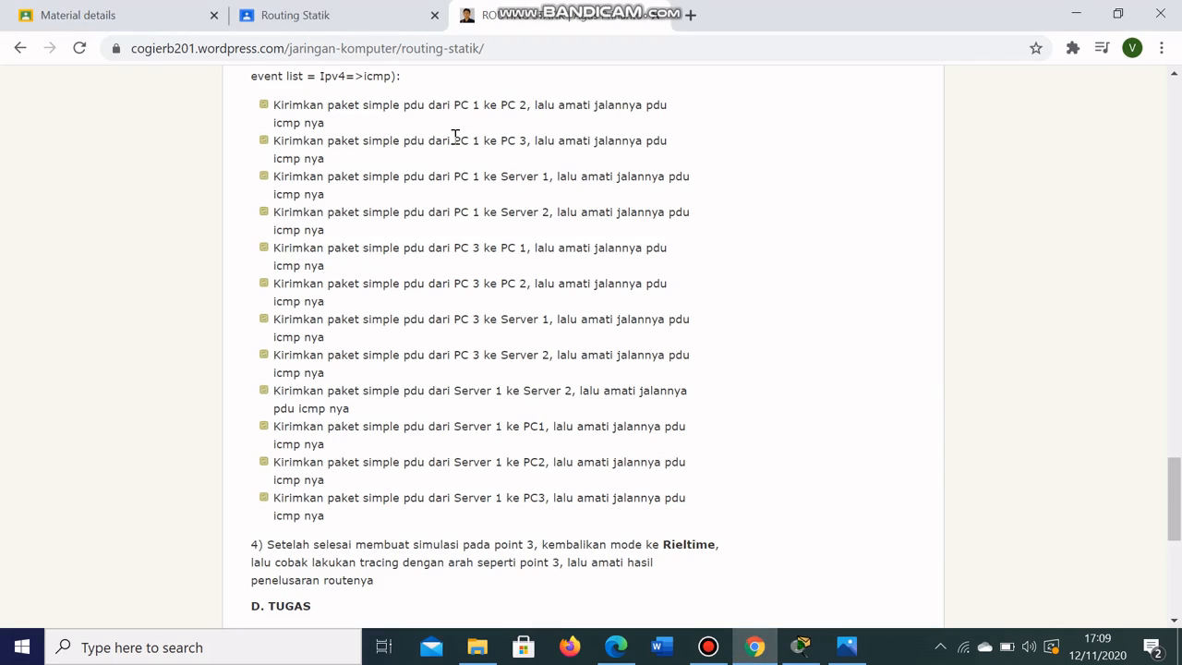
left_click(800, 652)
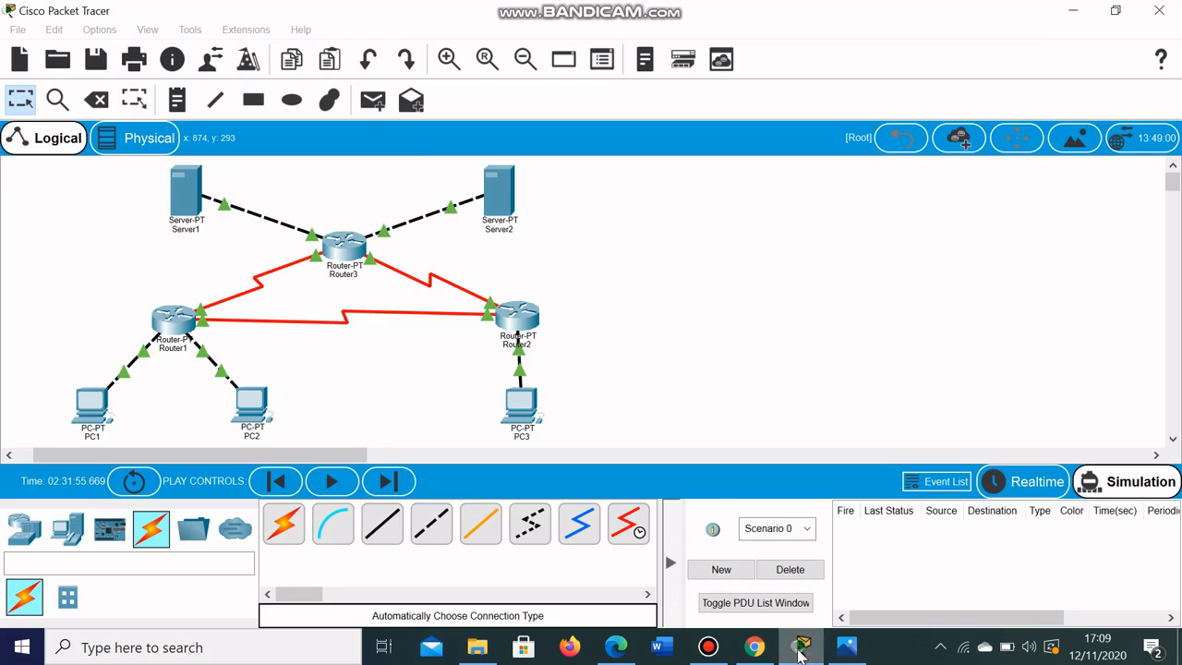
left_click(372, 102)
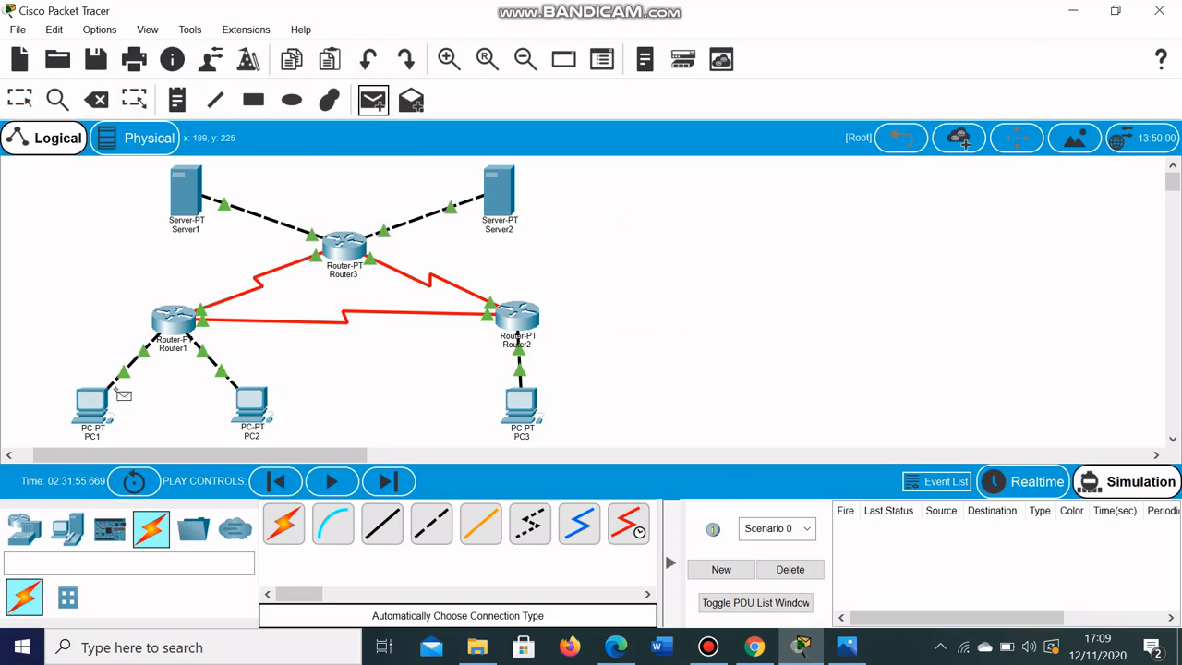
left_click(92, 406)
left_click(523, 414)
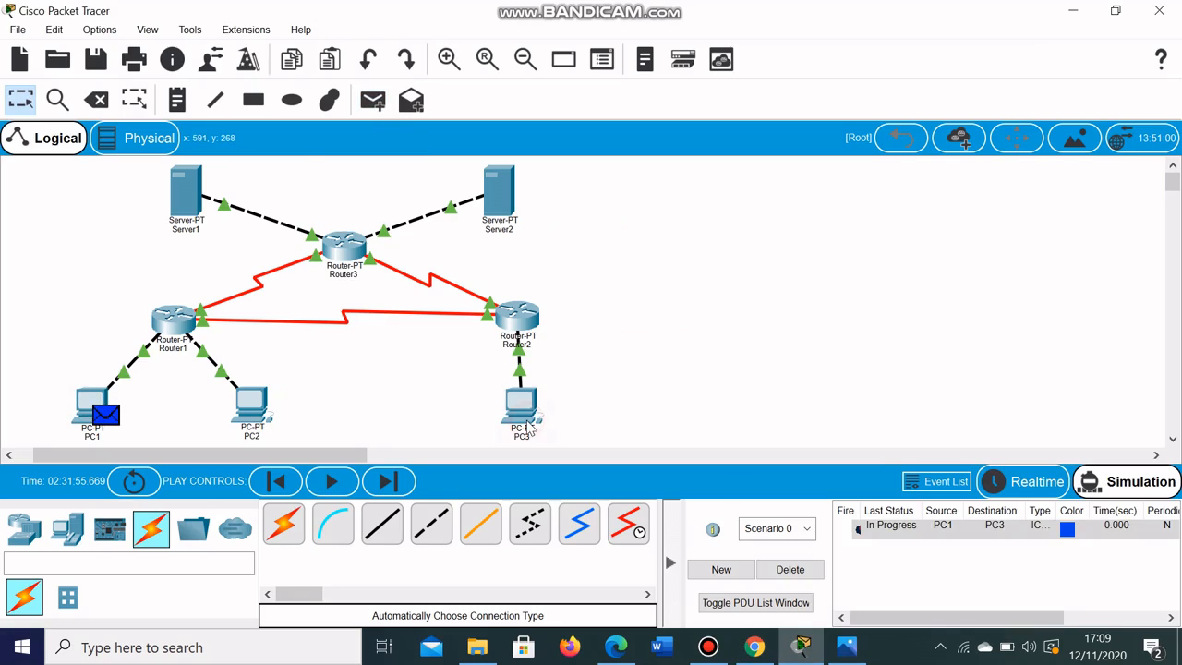
- Step the ICMP packet forward from PC1 to PC3 and back to PC1, and clear the finished scenario
left_click(957, 482)
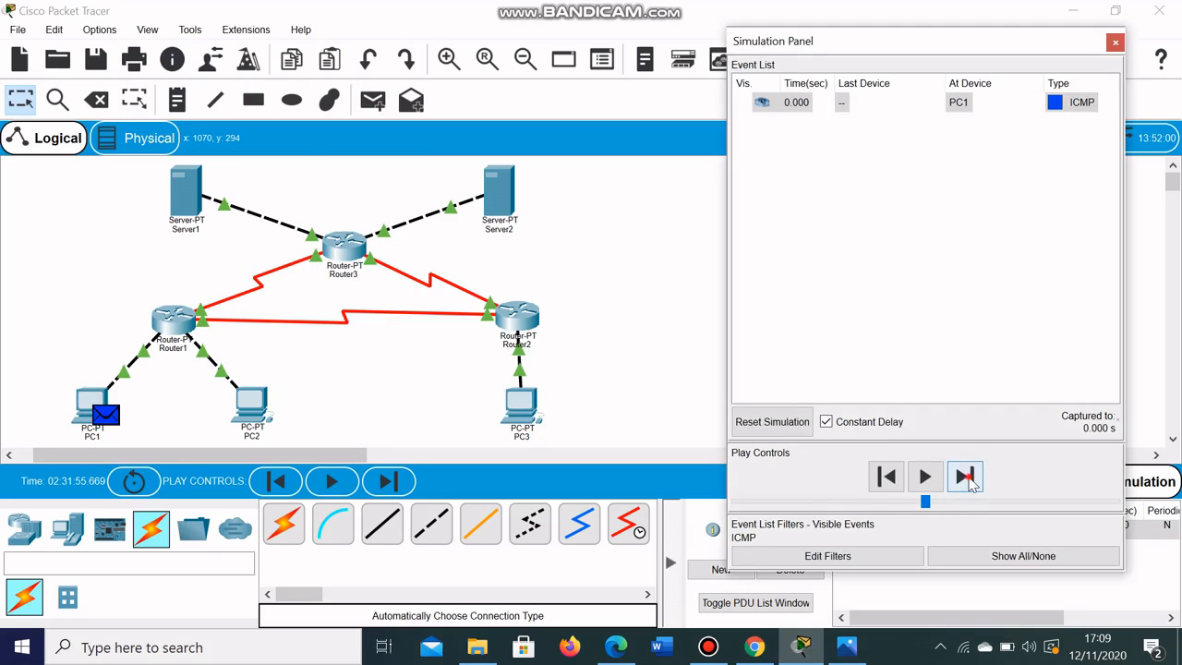
left_click(965, 480)
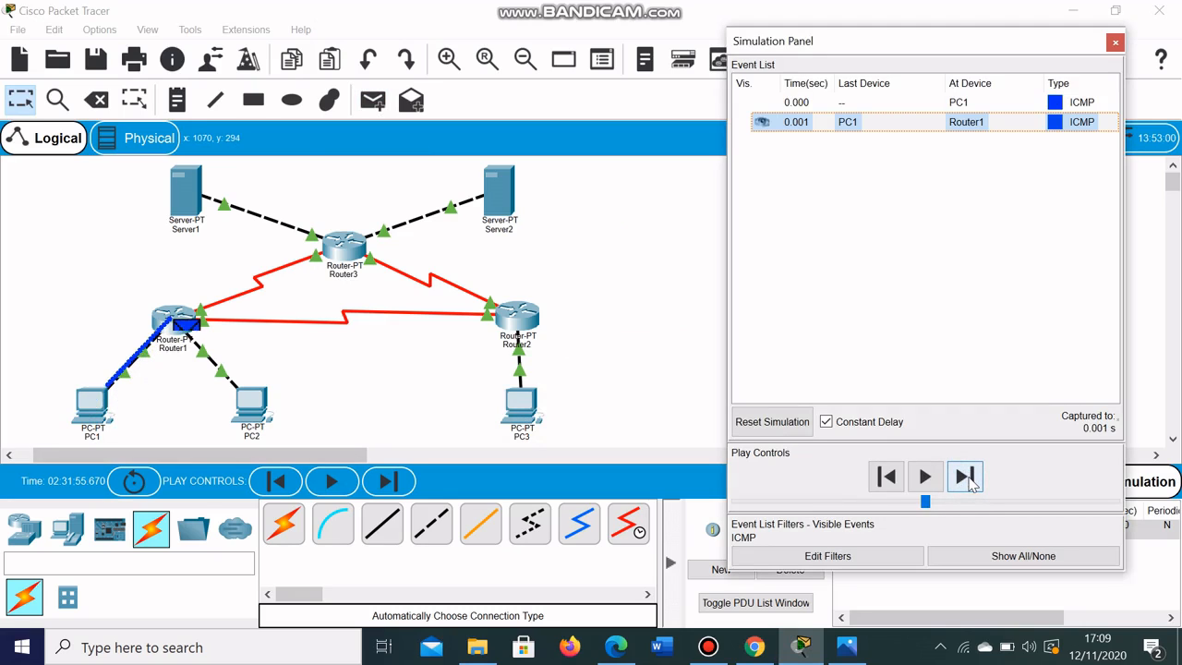
left_click(965, 477)
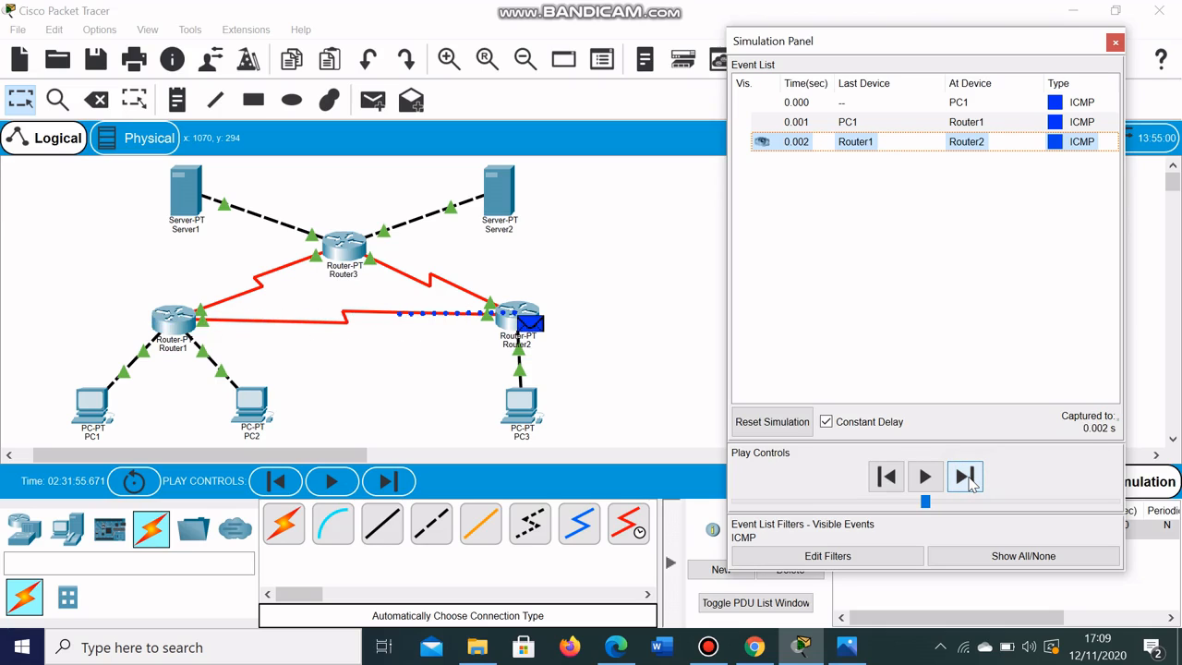
left_click(965, 477)
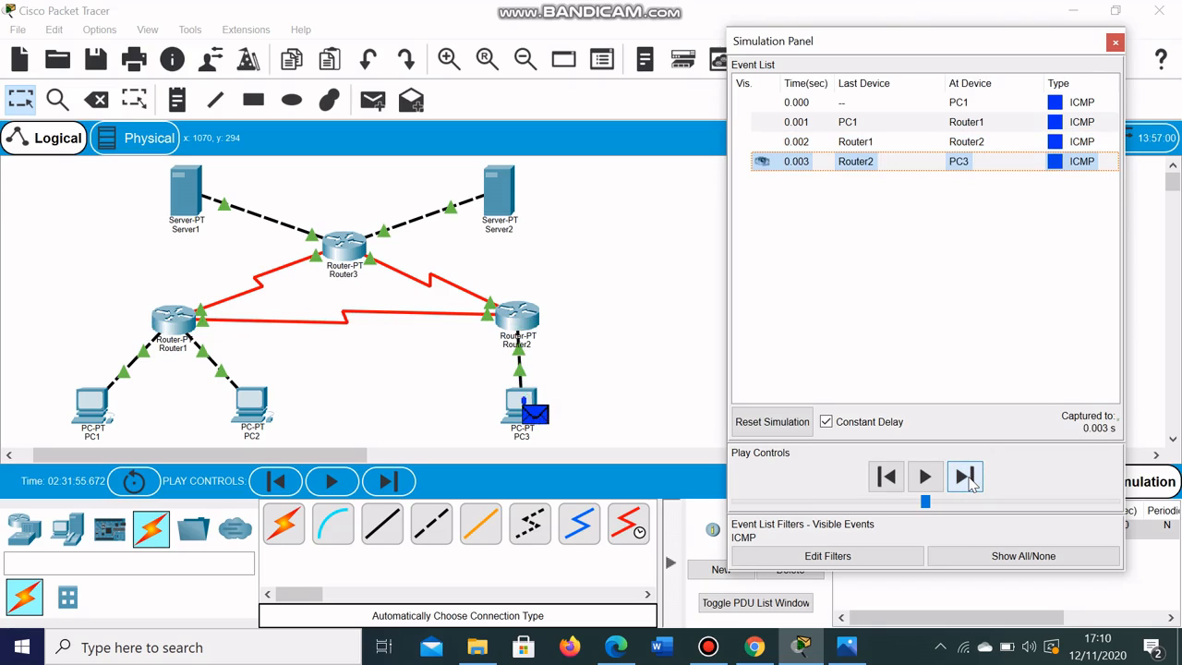
left_click(965, 477)
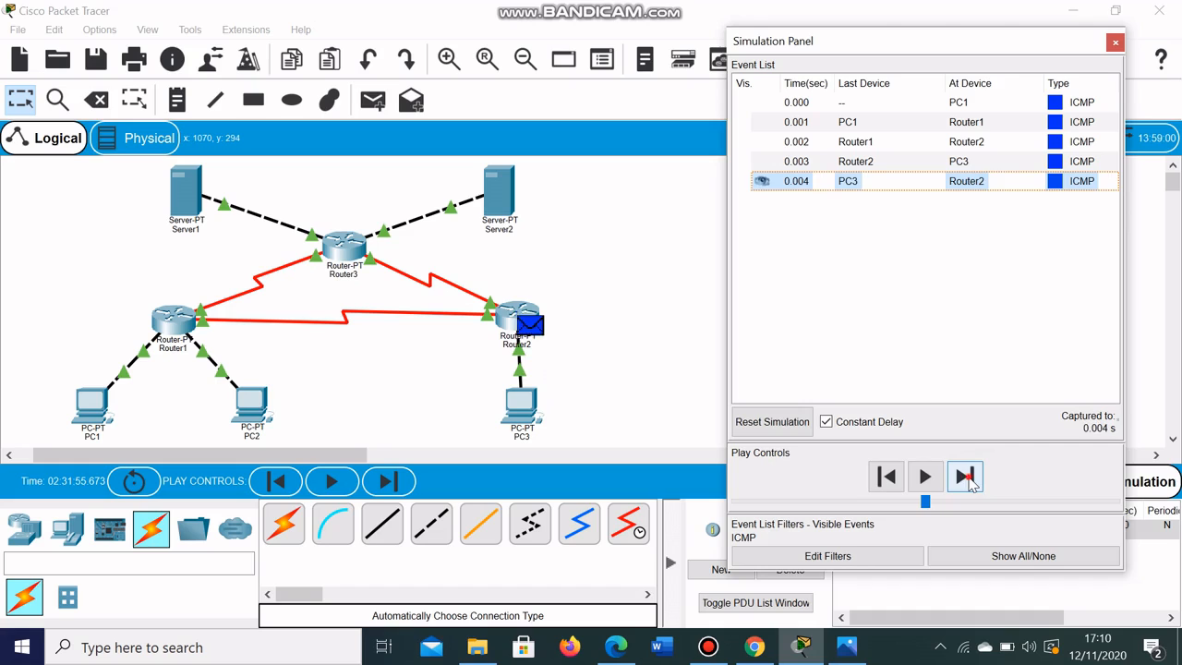
left_click(964, 478)
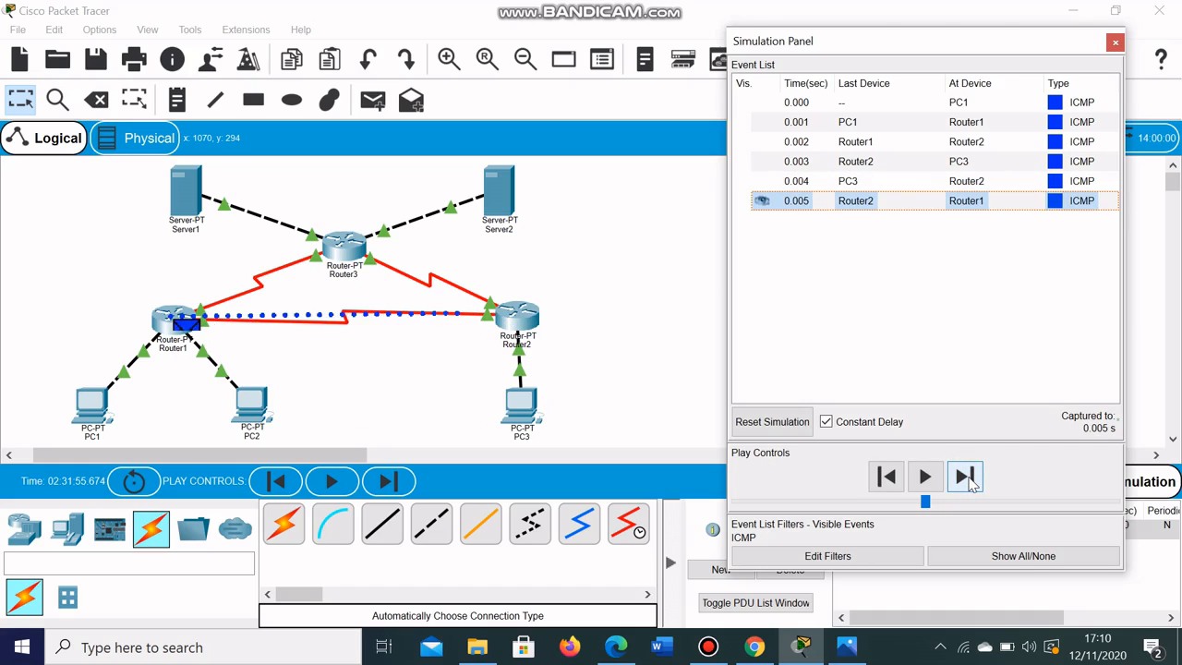
left_click(964, 477)
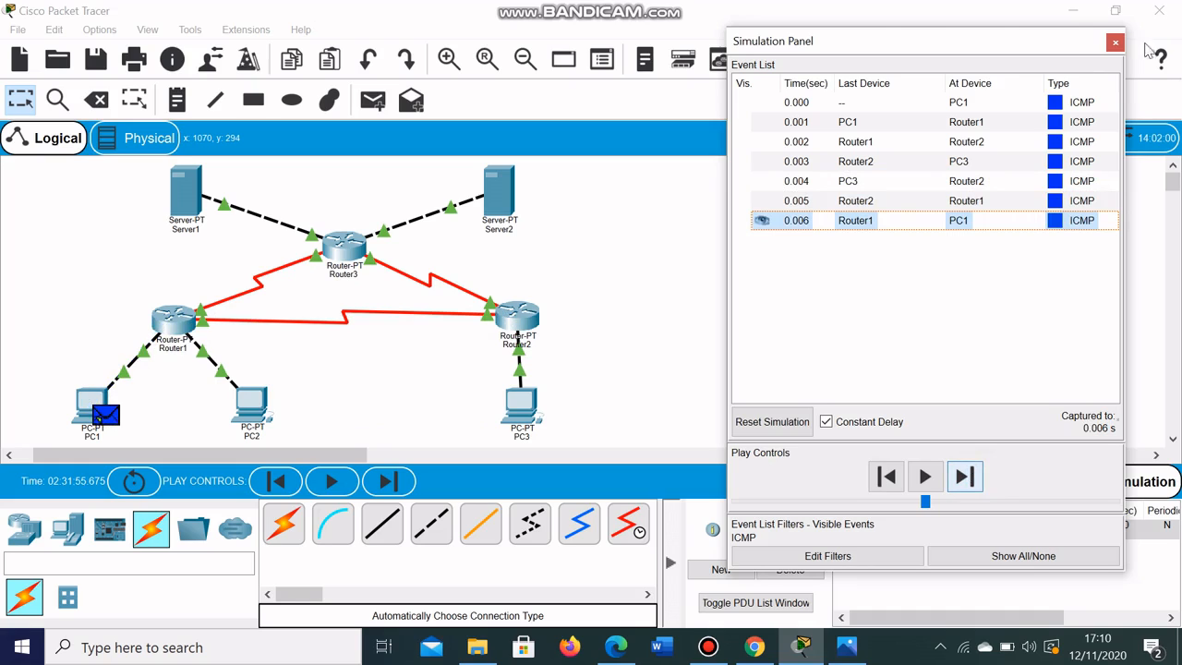
left_click(1115, 42)
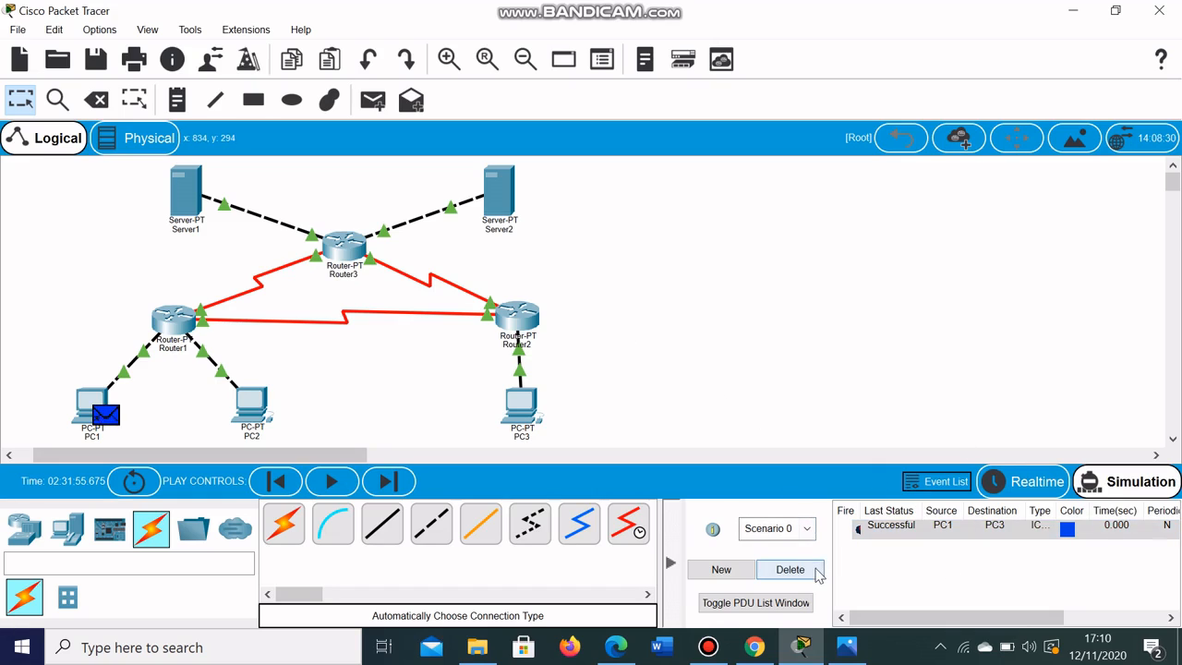
left_click(816, 571)
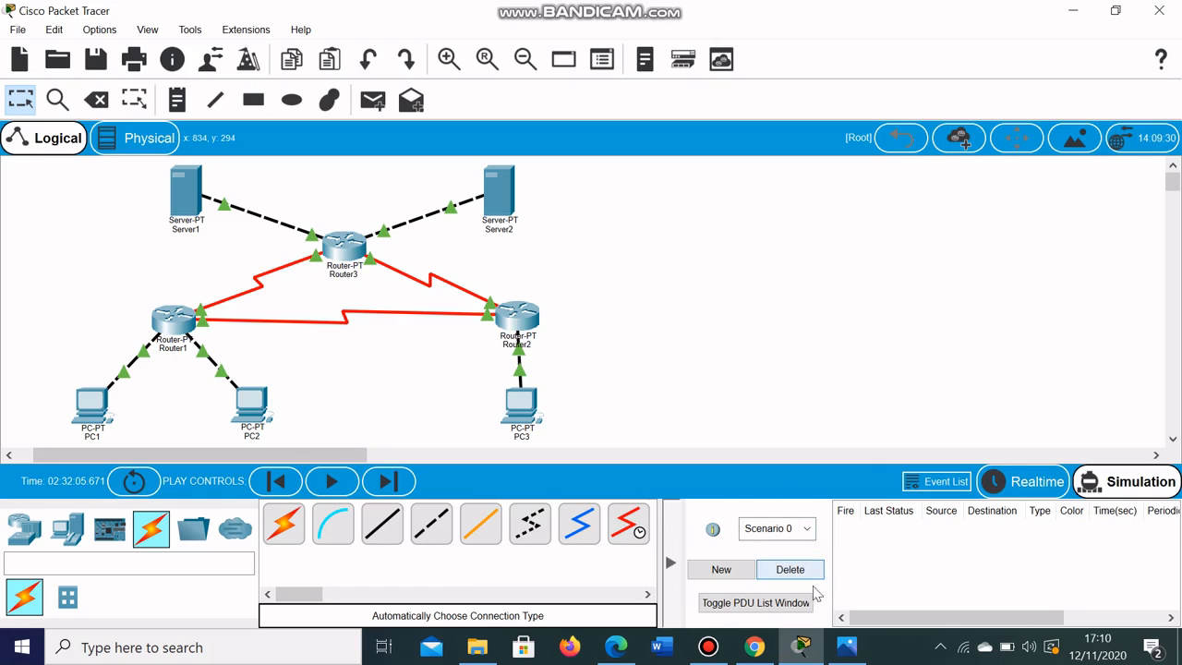
- Check the third packet scenario on the tutorial page in Chrome, and add a simple PDU from PC1 to Server1 in Packet Tracer
left_click(755, 649)
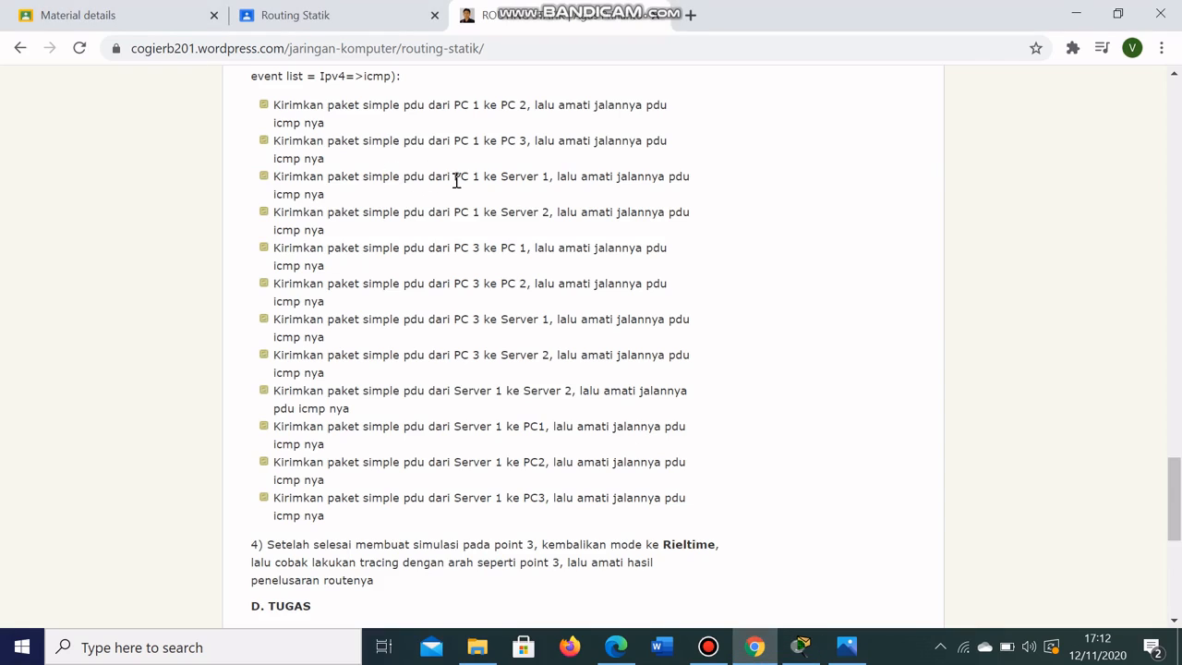
left_click(800, 646)
left_click(362, 103)
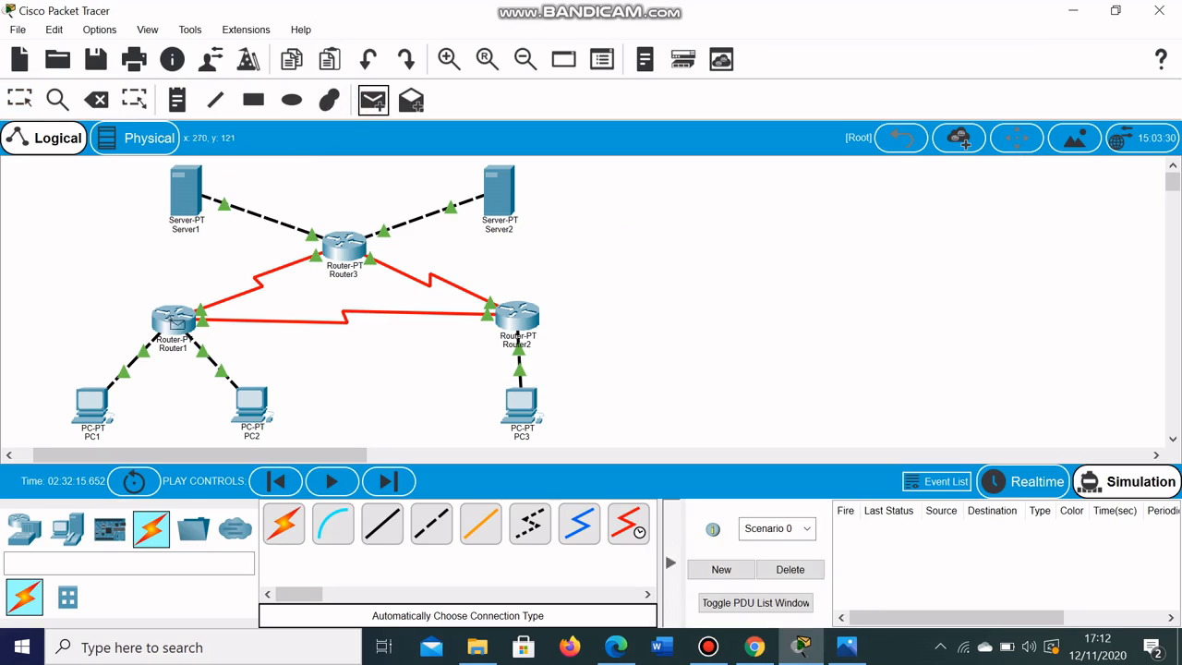
left_click(95, 406)
left_click(187, 207)
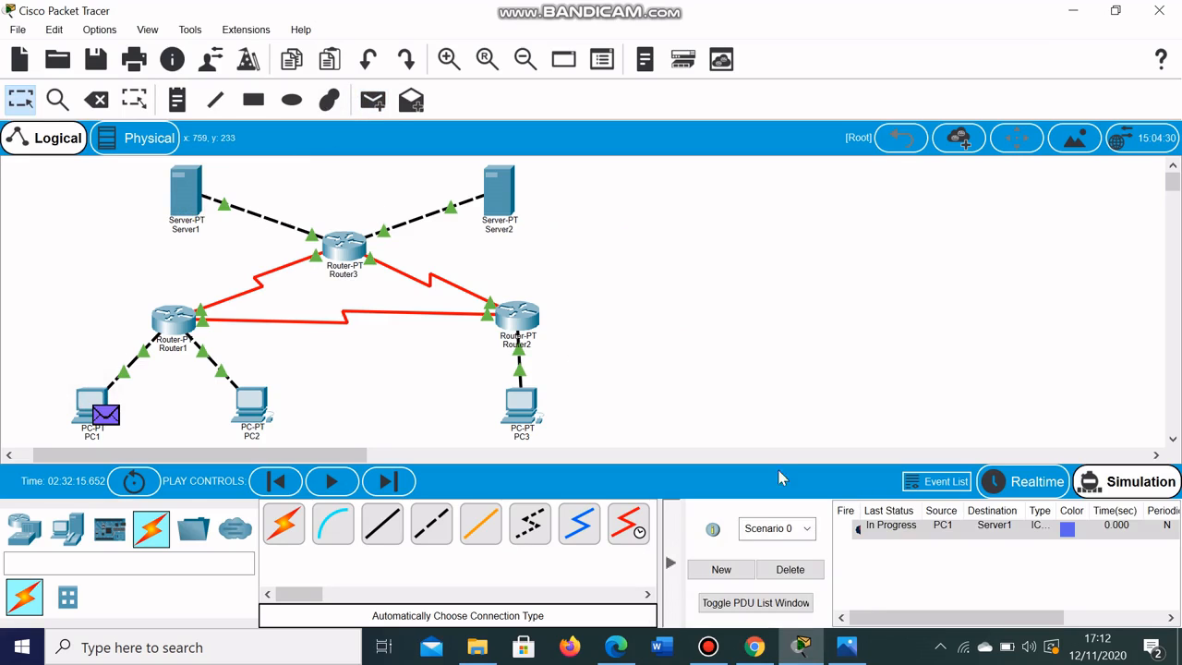
- Open the event list and step the ICMP packet forward from PC1 to Server1 and back to PC1
left_click(938, 481)
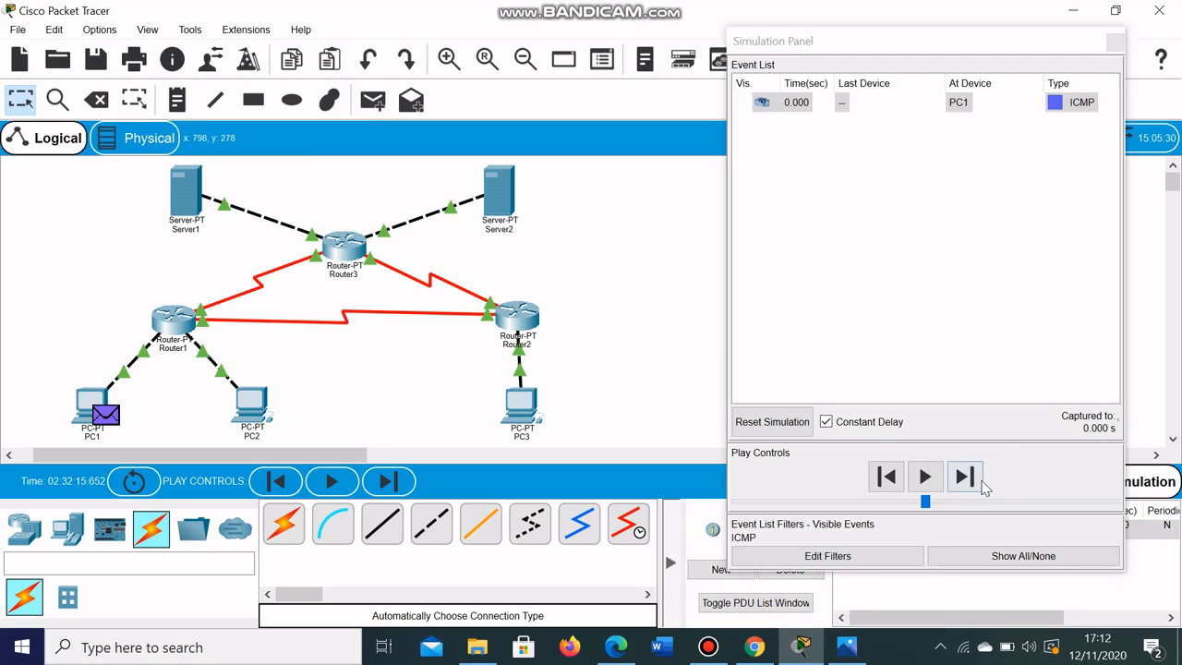
left_click(982, 481)
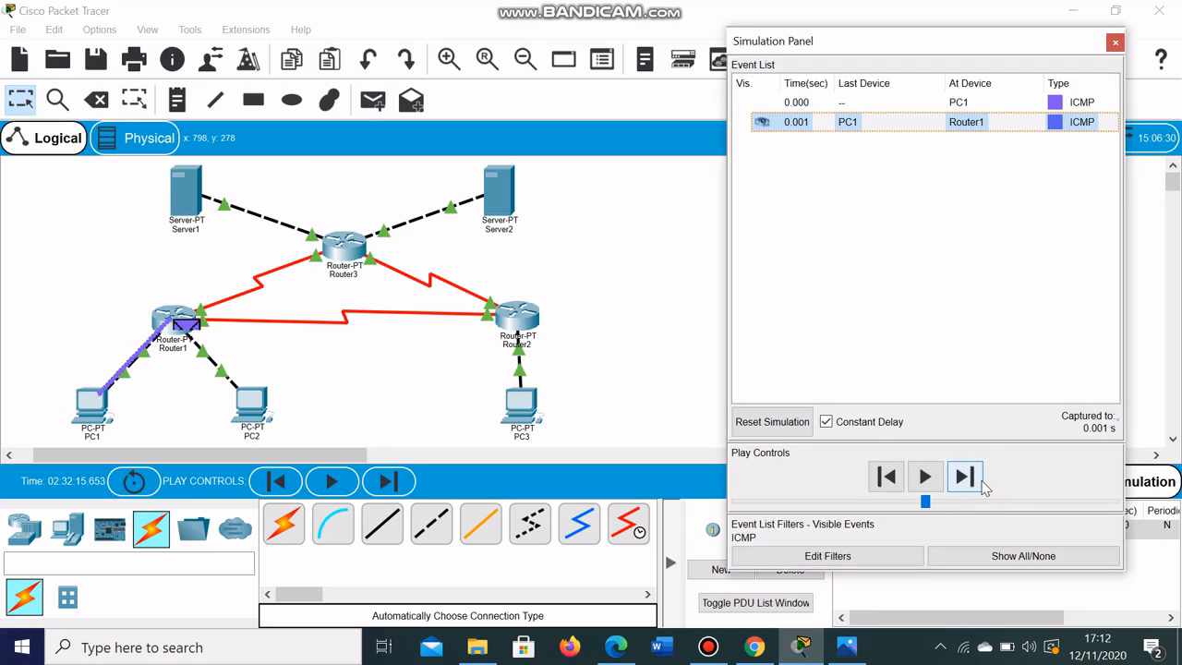
left_click(984, 488)
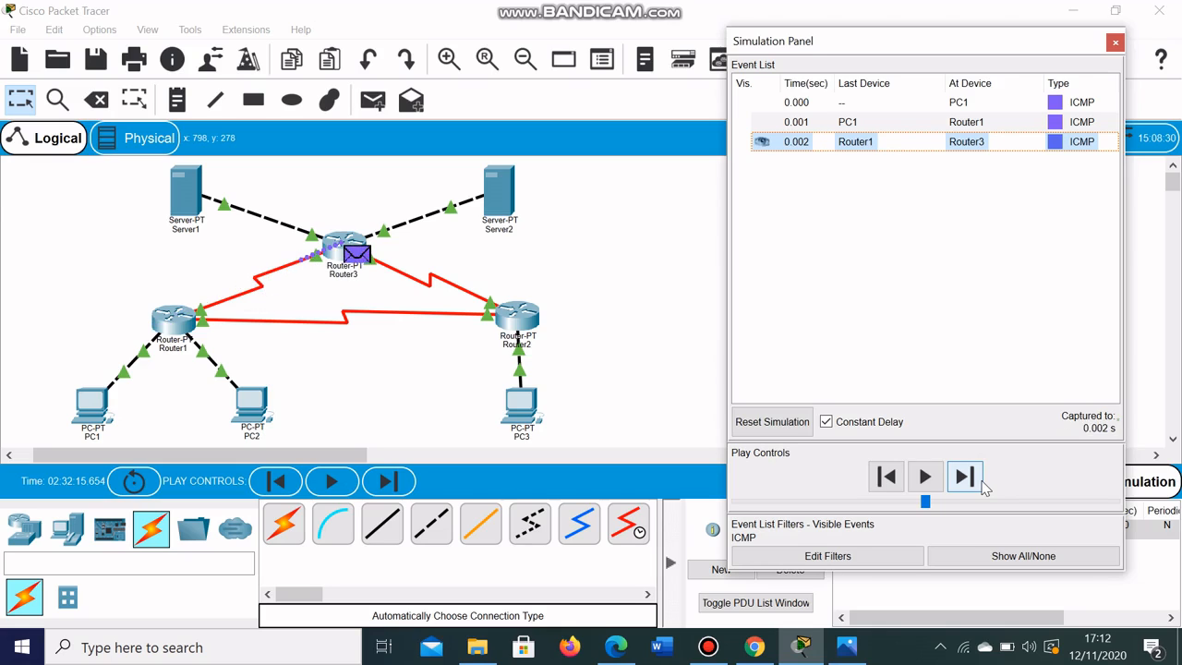
left_click(984, 488)
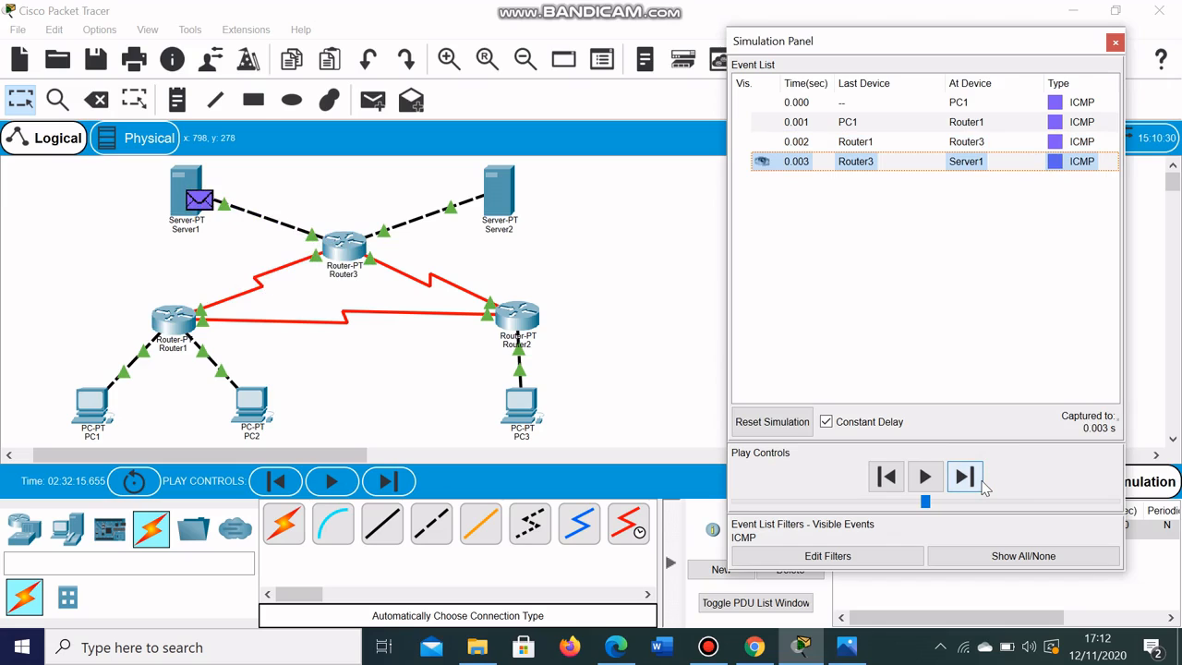
left_click(984, 487)
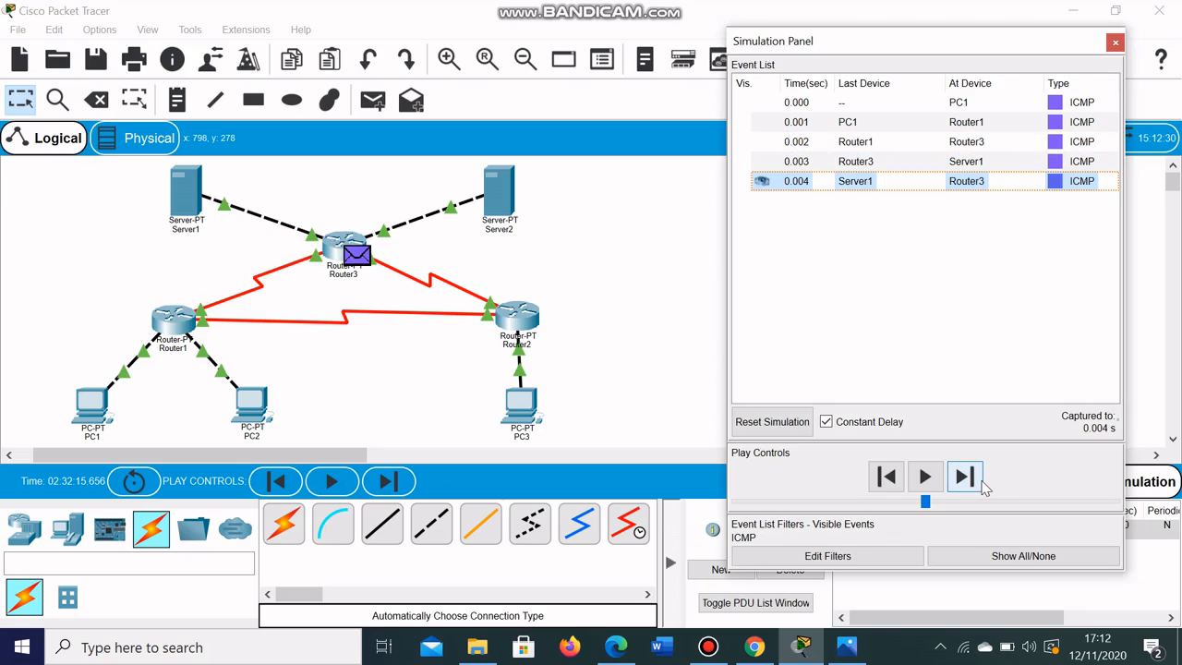
left_click(984, 488)
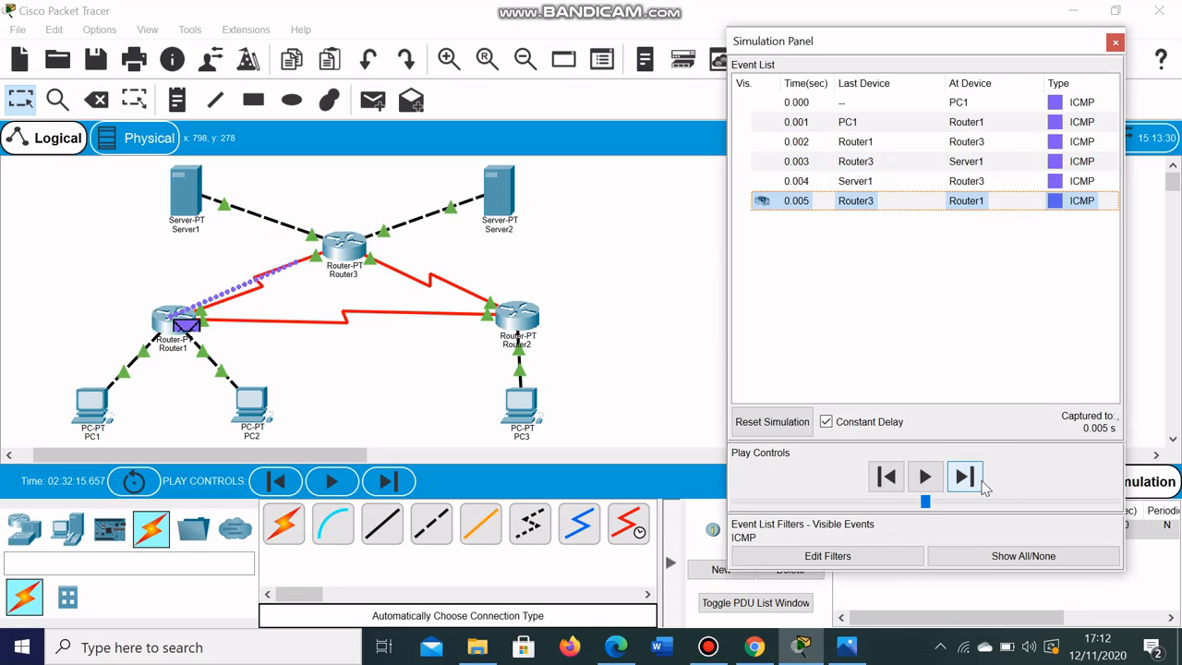
left_click(984, 487)
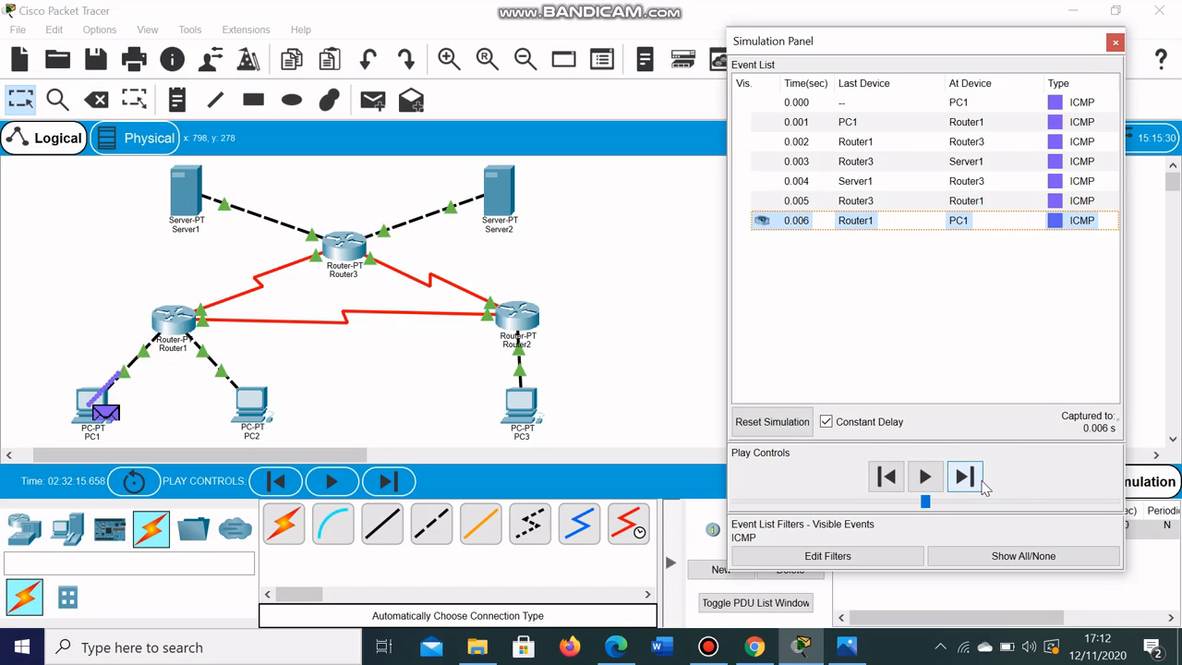
- Delete the finished PC1-to-Server1 scenario, and check the fourth packet scenario on the tutorial page in Chrome
left_click(1115, 42)
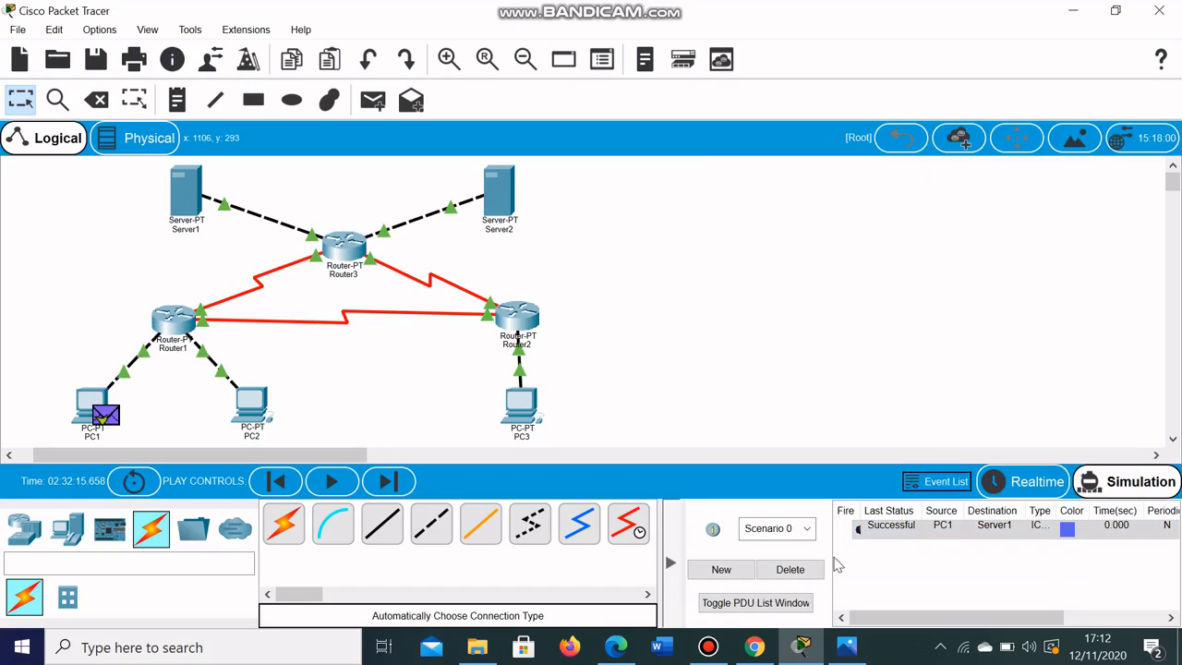
left_click(790, 568)
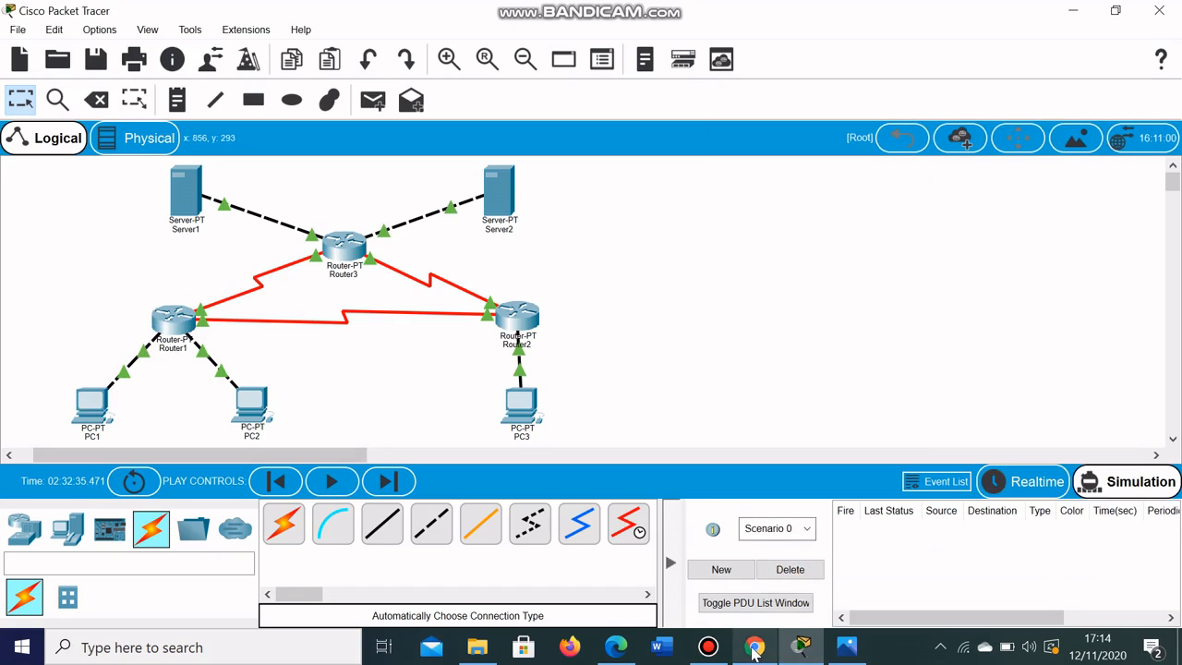
left_click(753, 648)
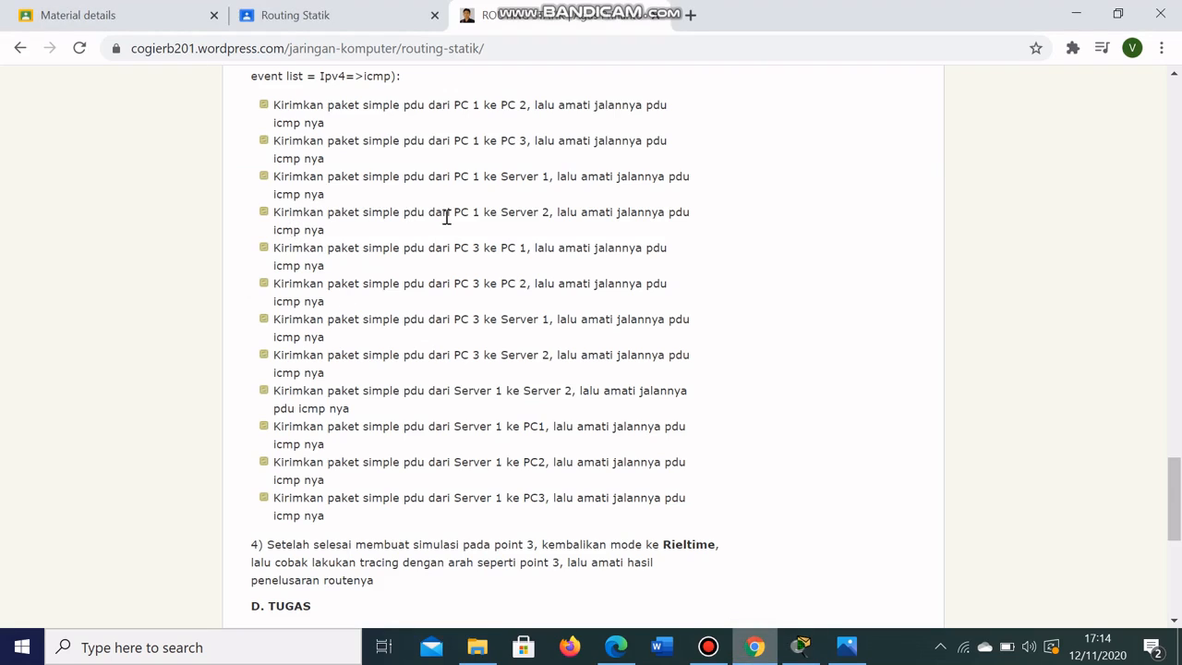
- Switch back to Packet Tracer and add a simple PDU from PC1 to Server2
left_click(802, 647)
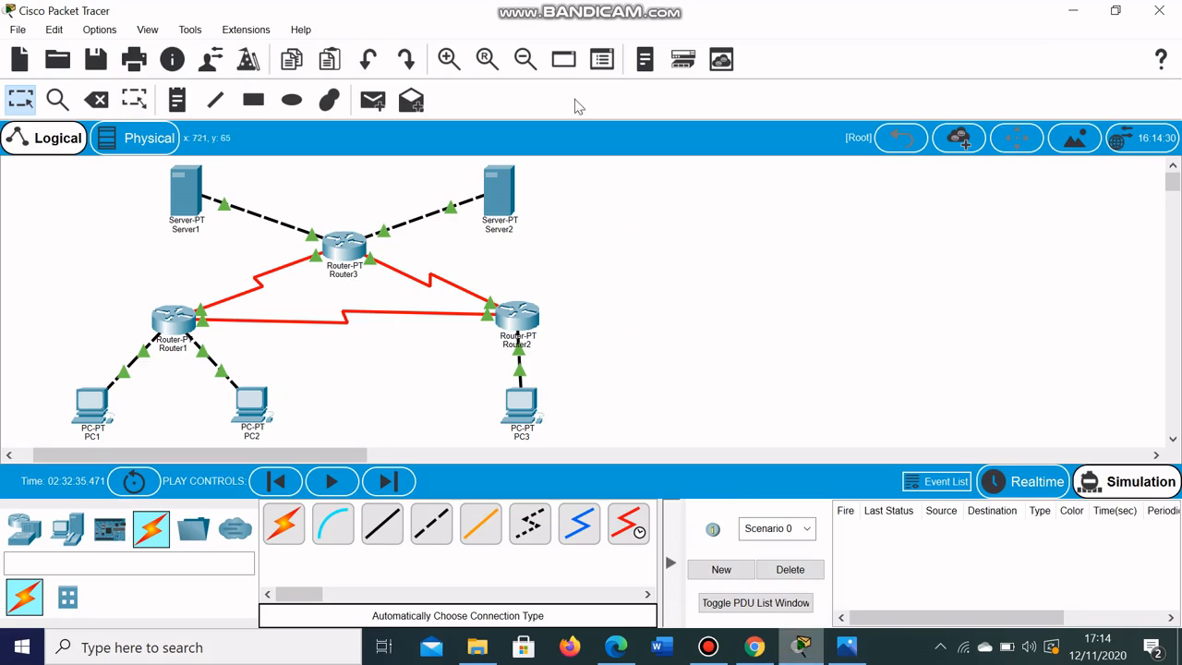
left_click(373, 100)
left_click(93, 404)
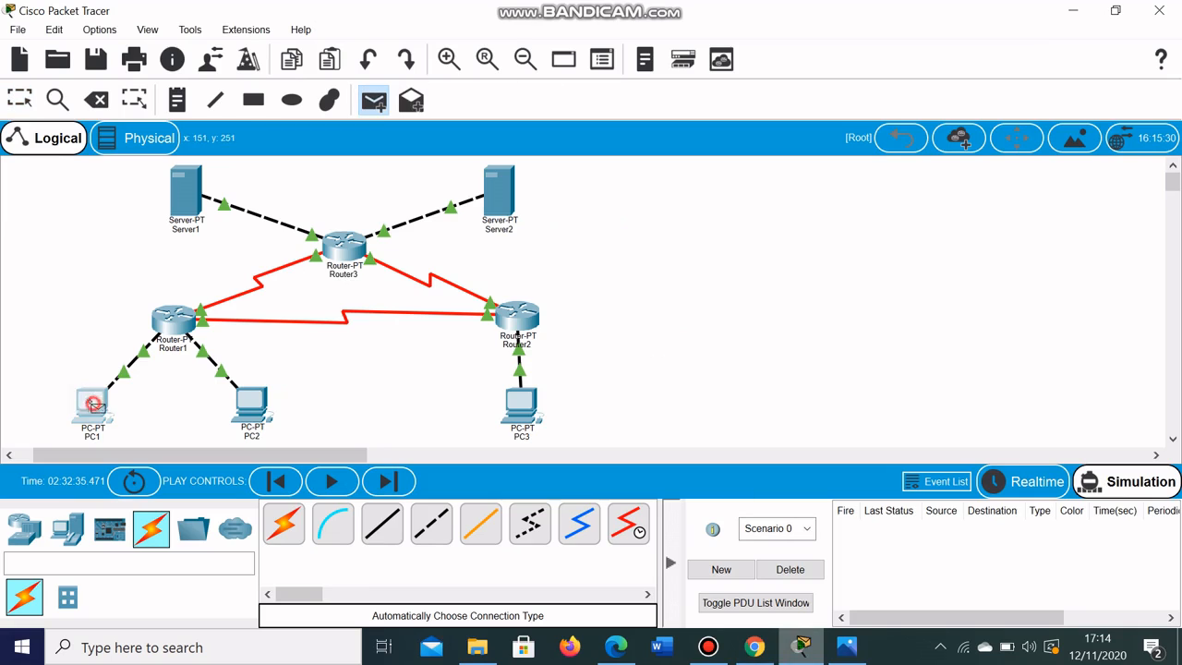
left_click(513, 194)
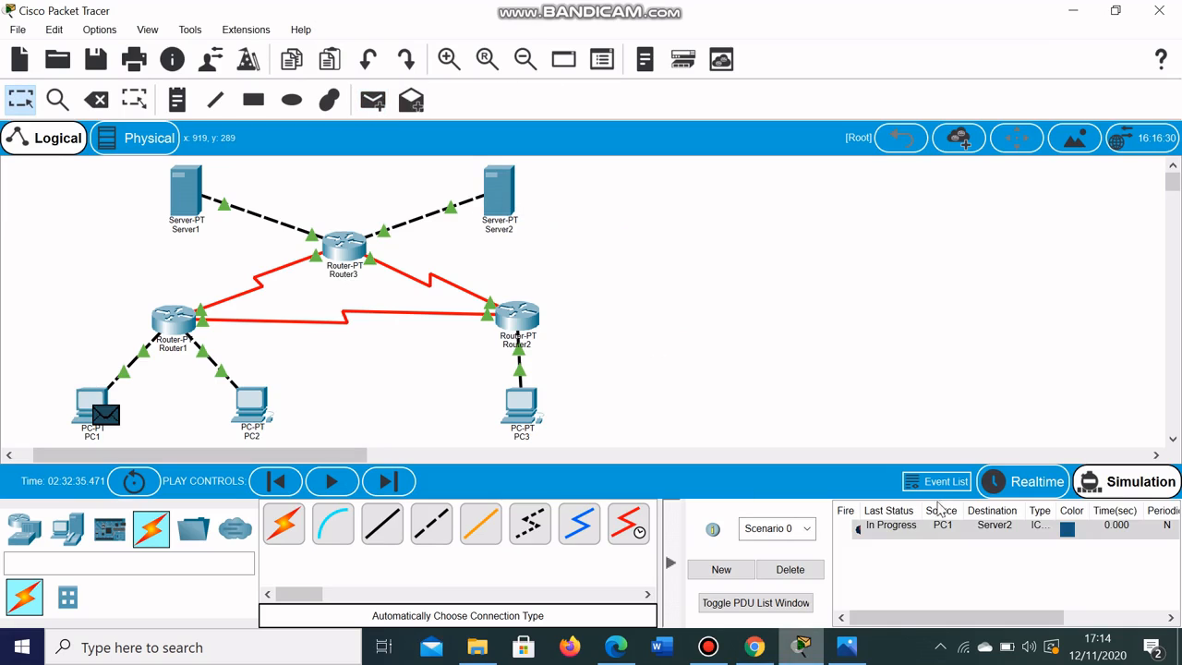
- Step the ICMP packet through the event list from PC1 to Server2 and back to PC1, and delete the finished scenario
left_click(940, 483)
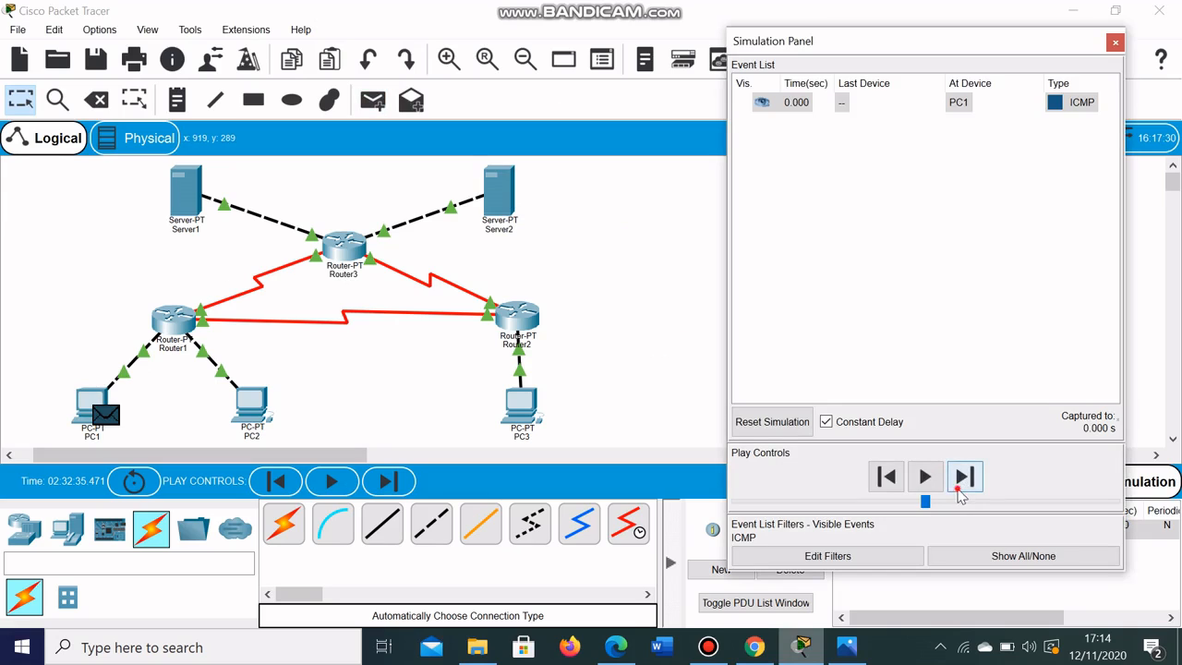
left_click(960, 489)
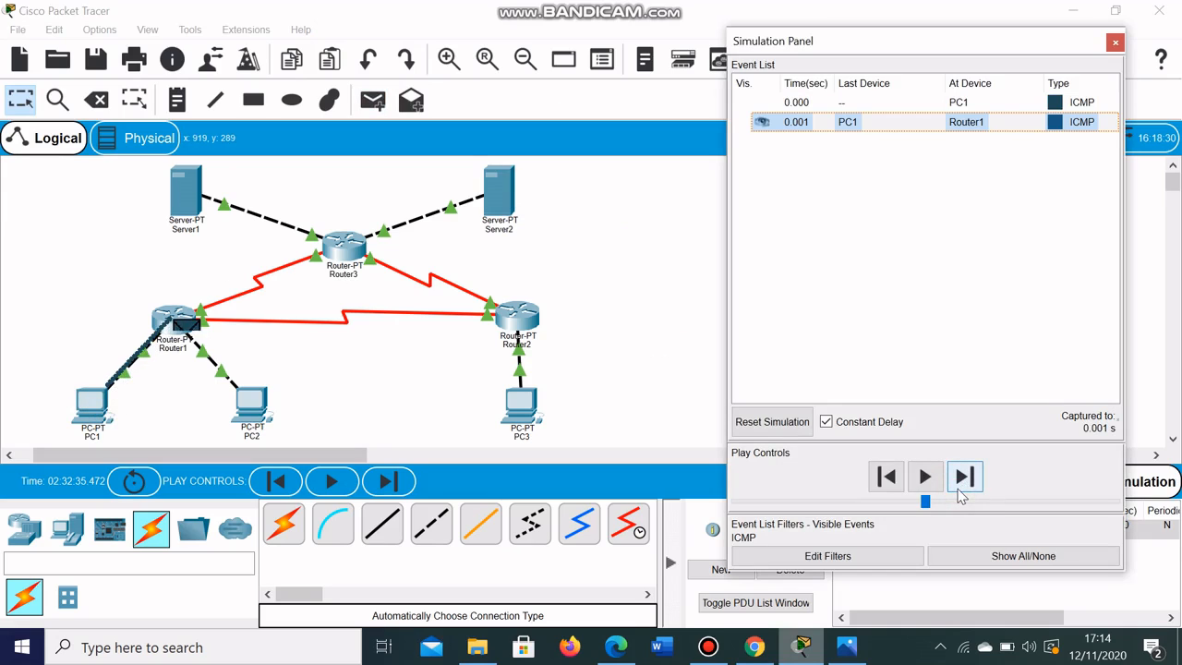
left_click(962, 490)
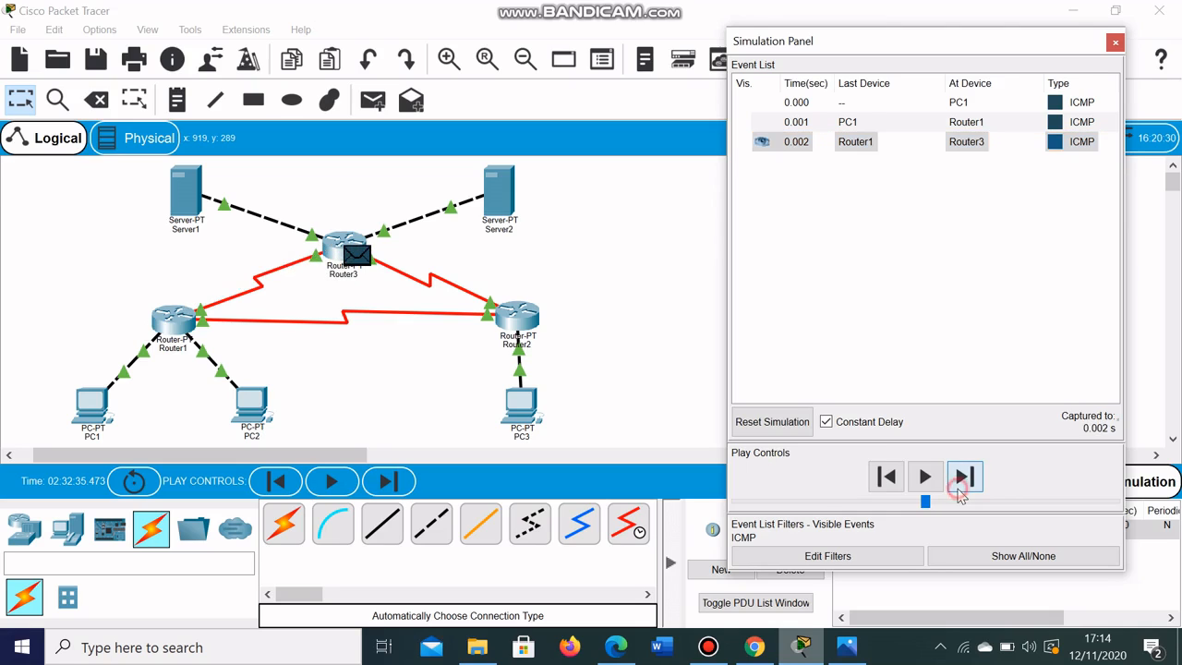
left_click(960, 490)
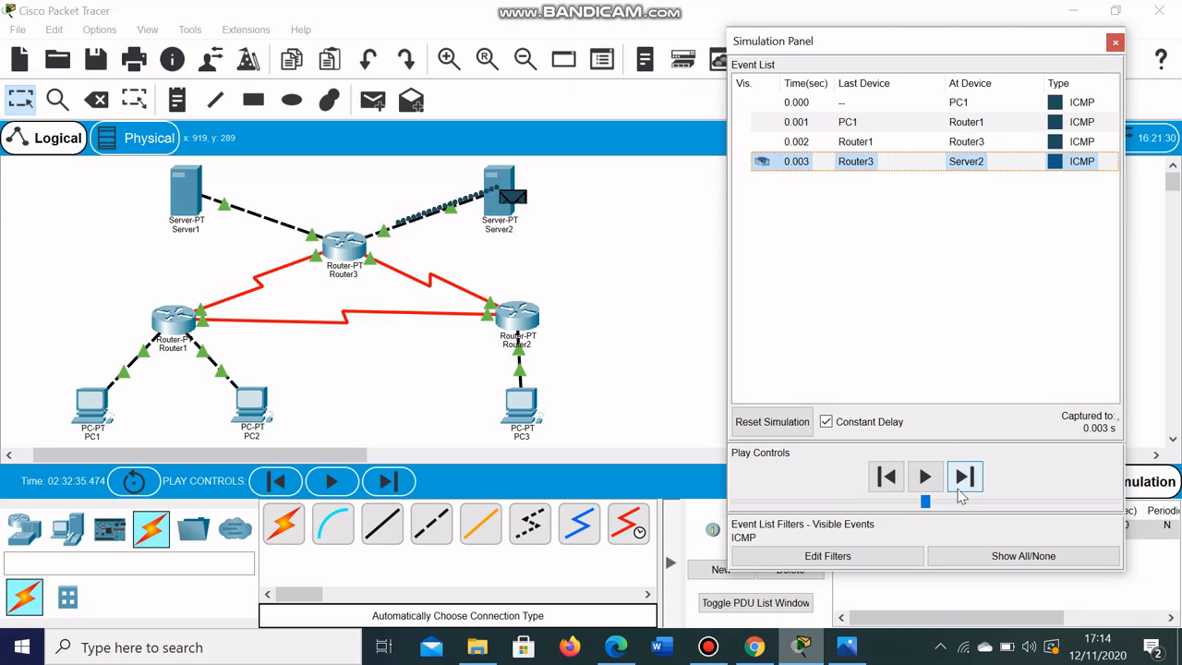
left_click(960, 489)
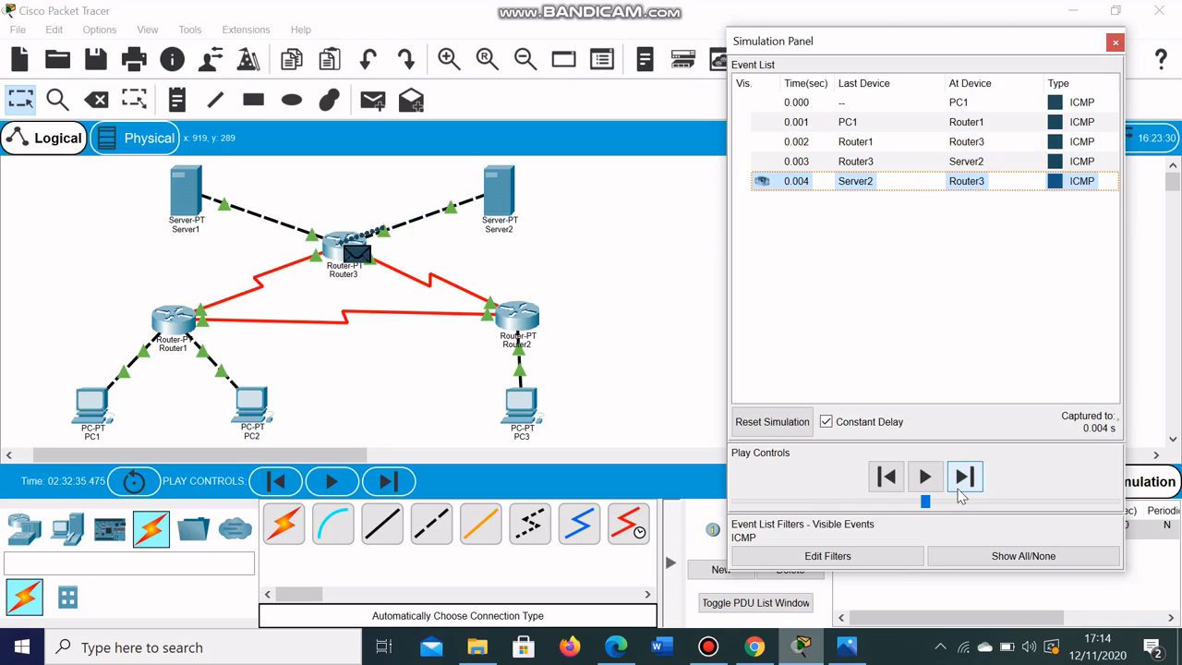
left_click(960, 494)
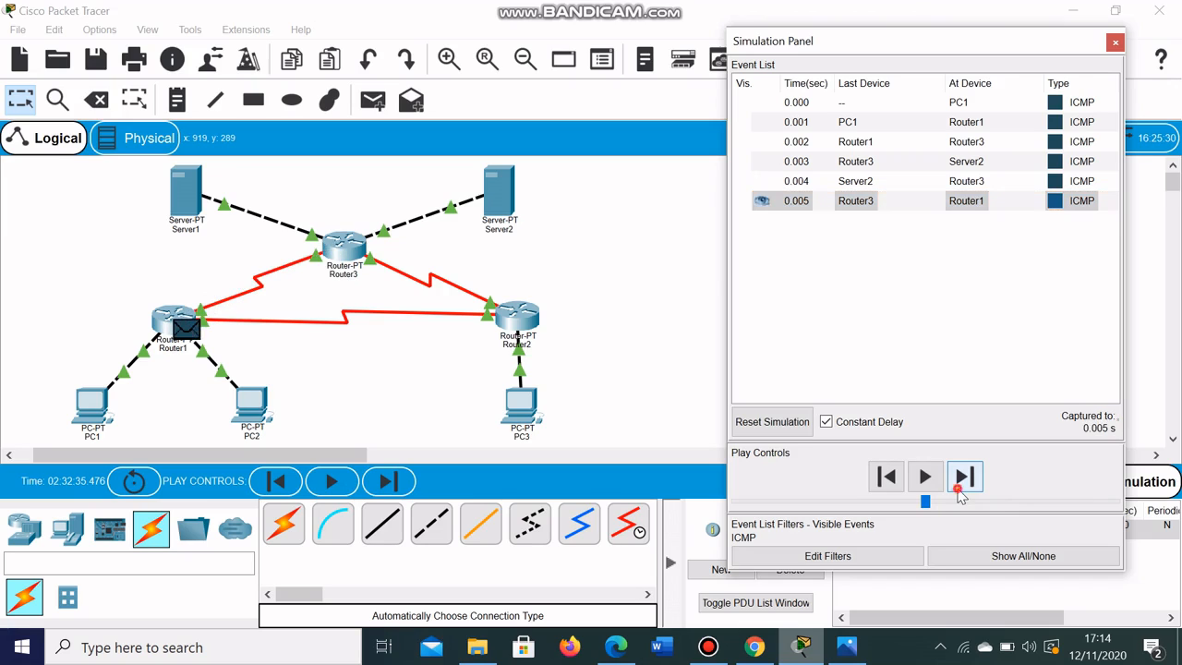
left_click(962, 477)
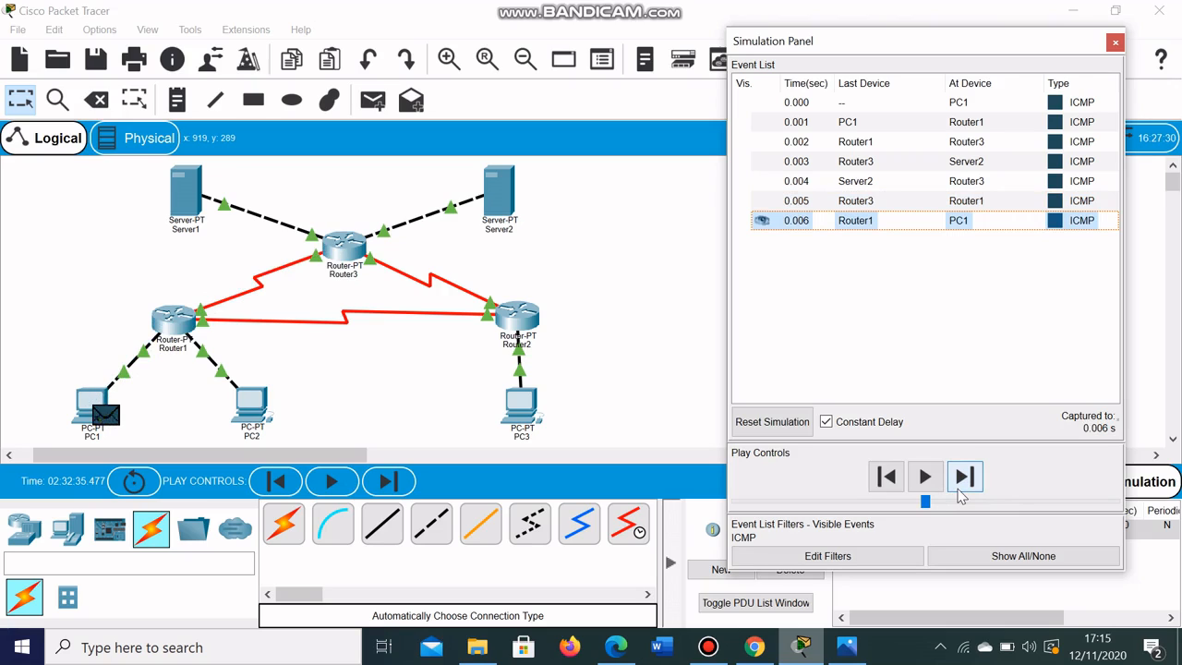
left_click(1115, 43)
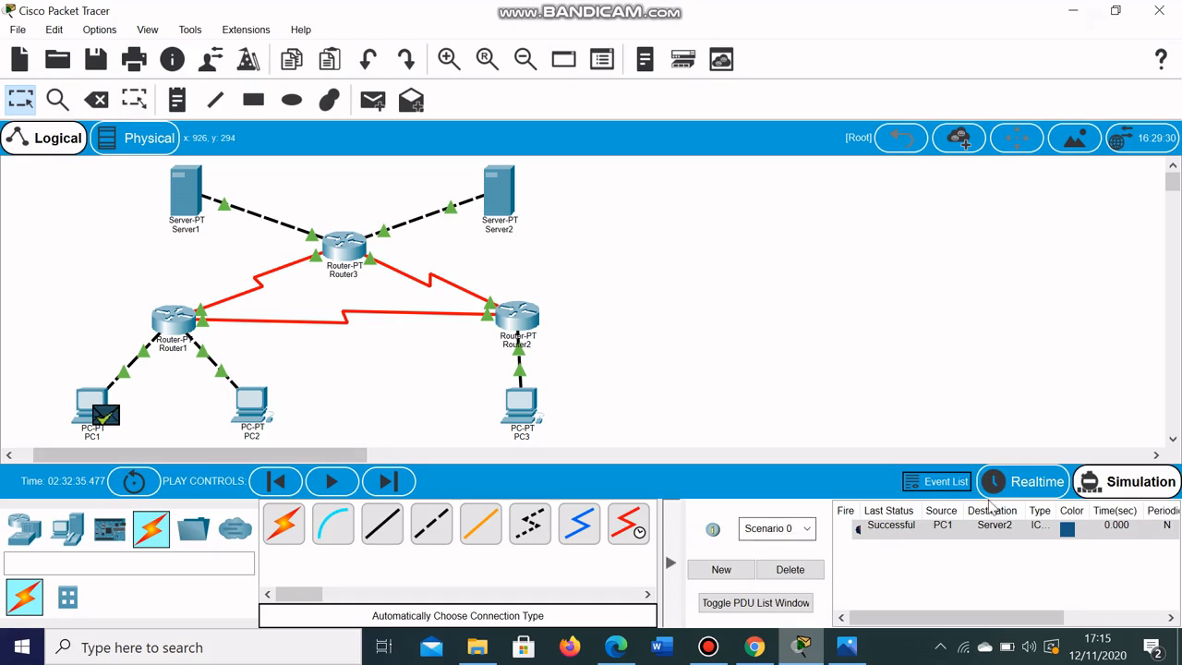
left_click(802, 577)
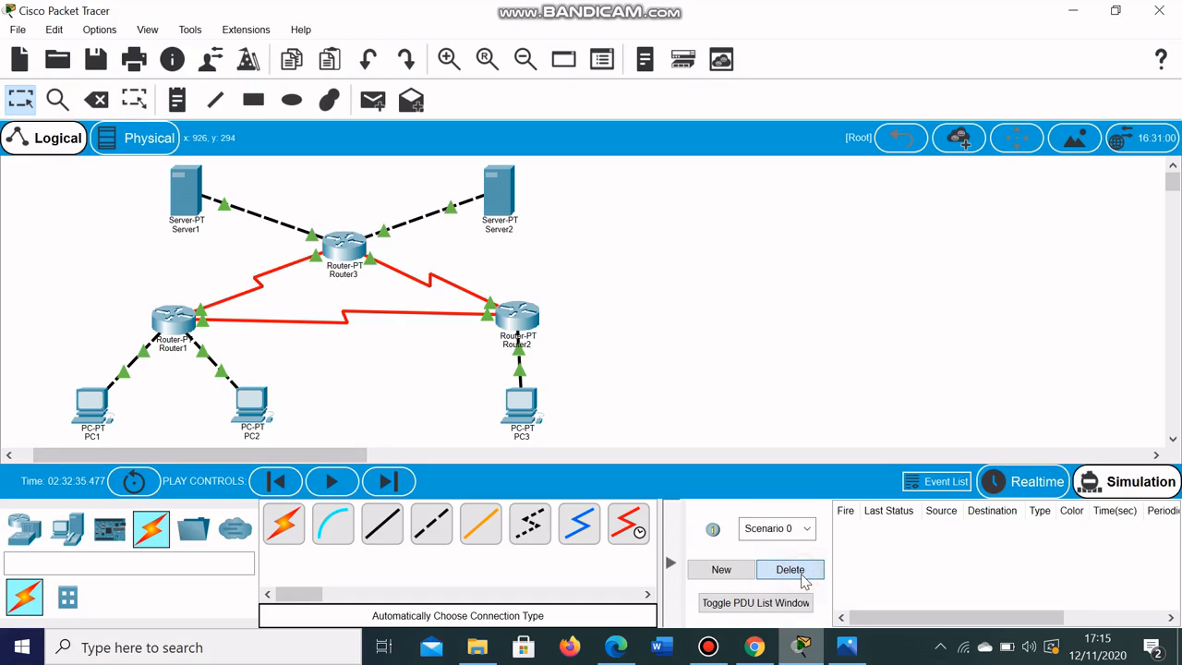
- Check the fifth packet scenario on the tutorial page in Chrome, and add a simple PDU from PC3 to PC1 in Packet Tracer
left_click(755, 646)
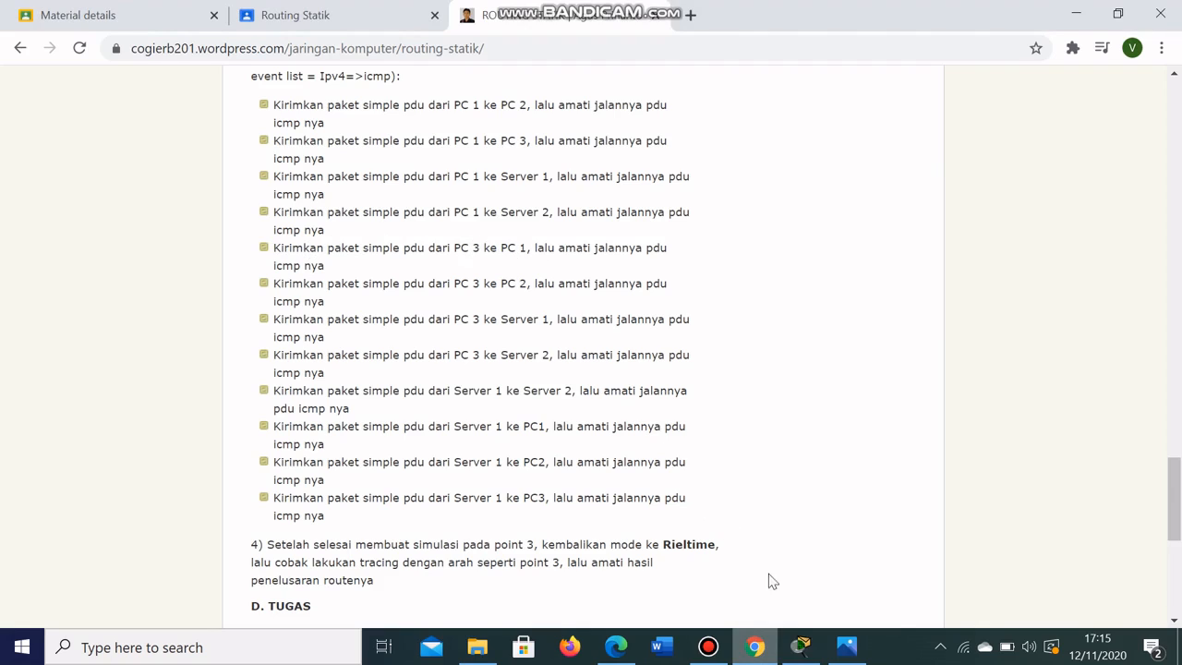
left_click(800, 647)
left_click(372, 112)
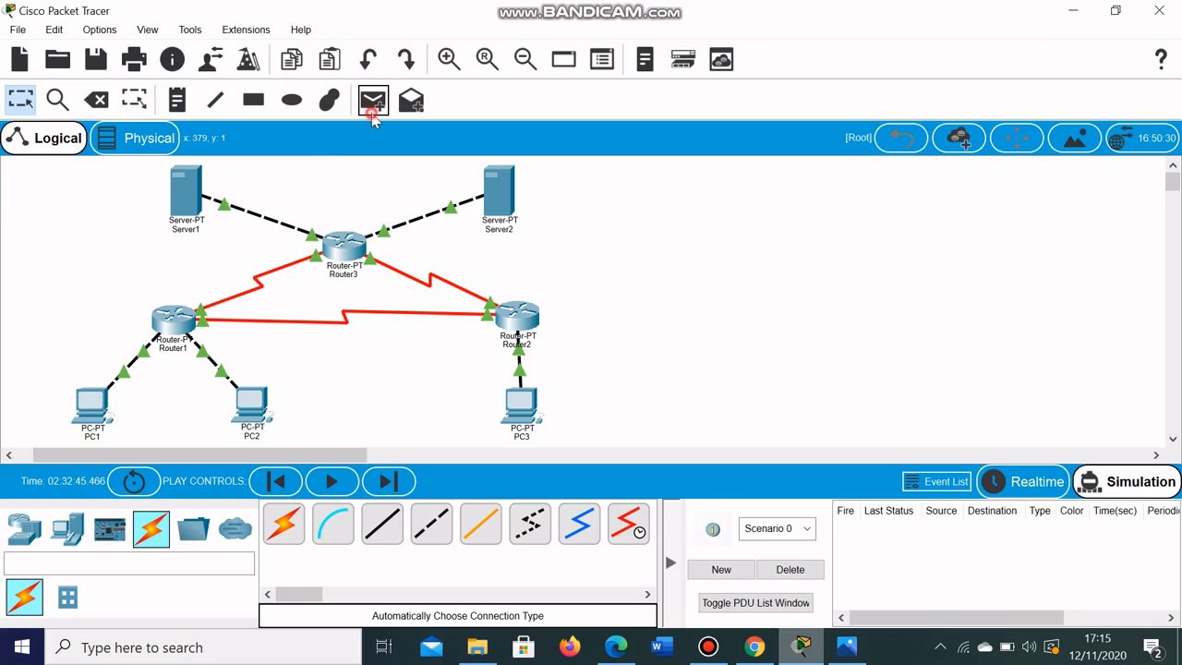
left_click(519, 403)
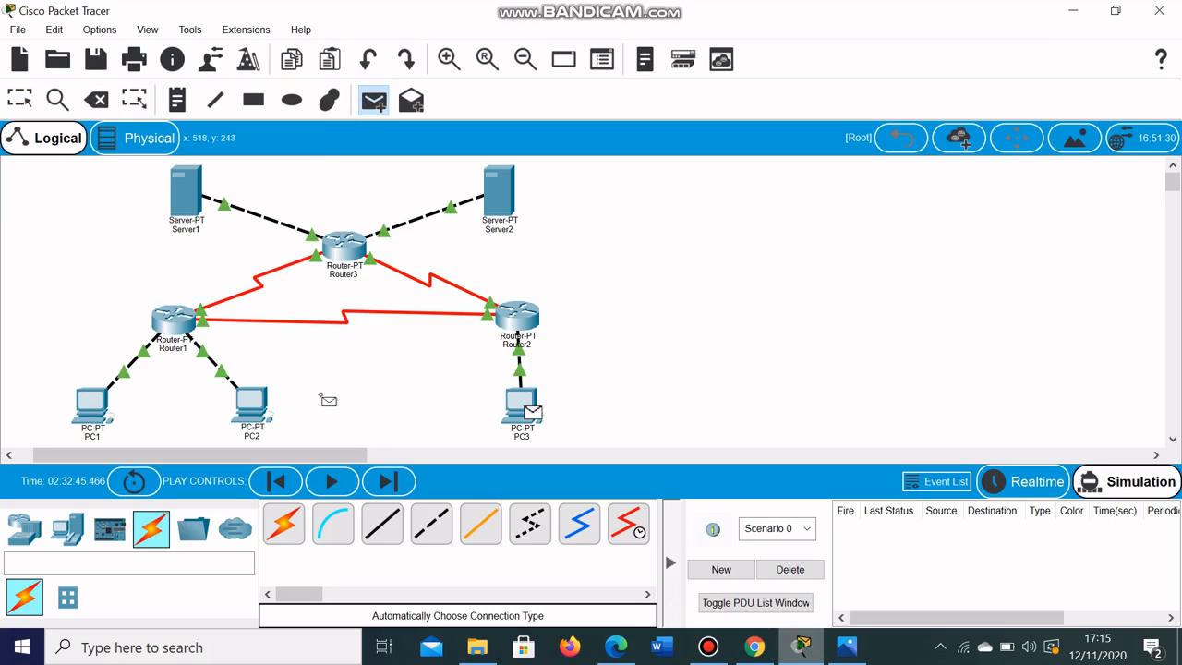
left_click(85, 408)
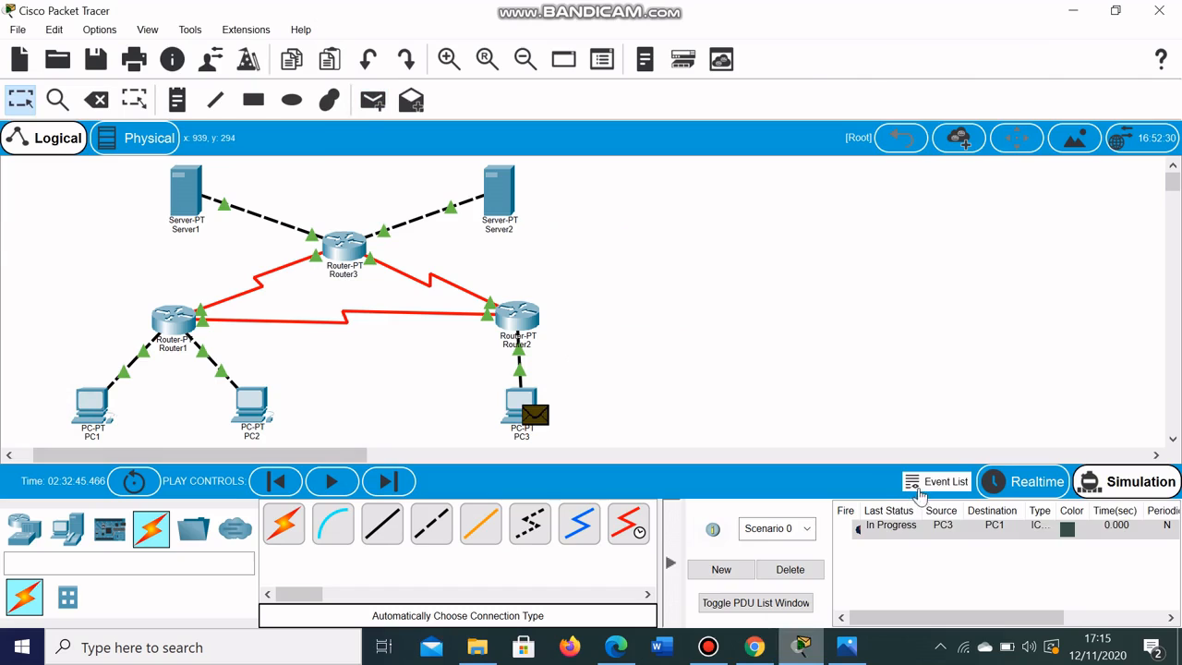
- Step the ICMP packet through the event list from PC3 to PC1 and back to PC3, and delete the finished scenario
left_click(934, 482)
left_click(965, 476)
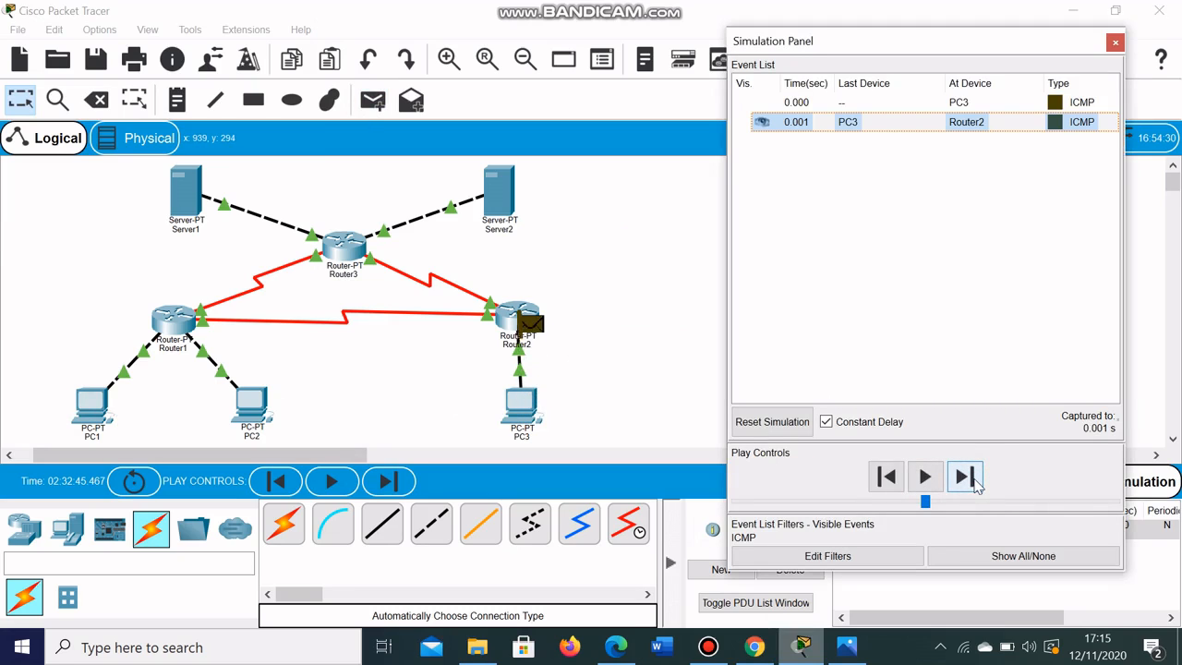
left_click(964, 476)
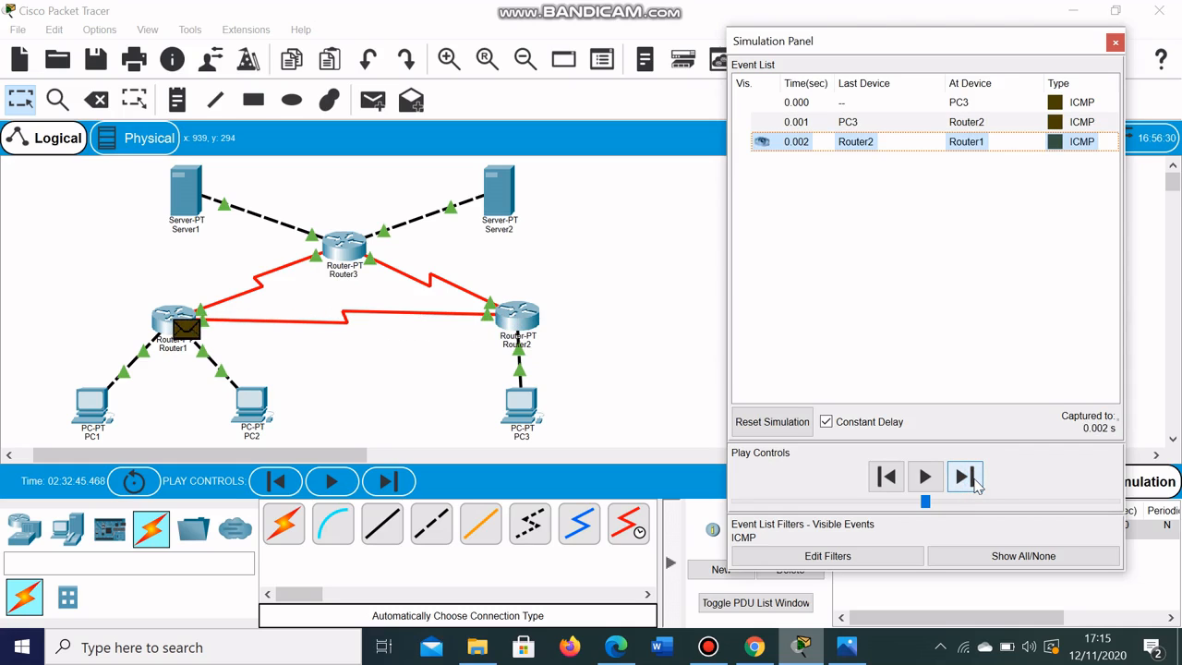
left_click(964, 477)
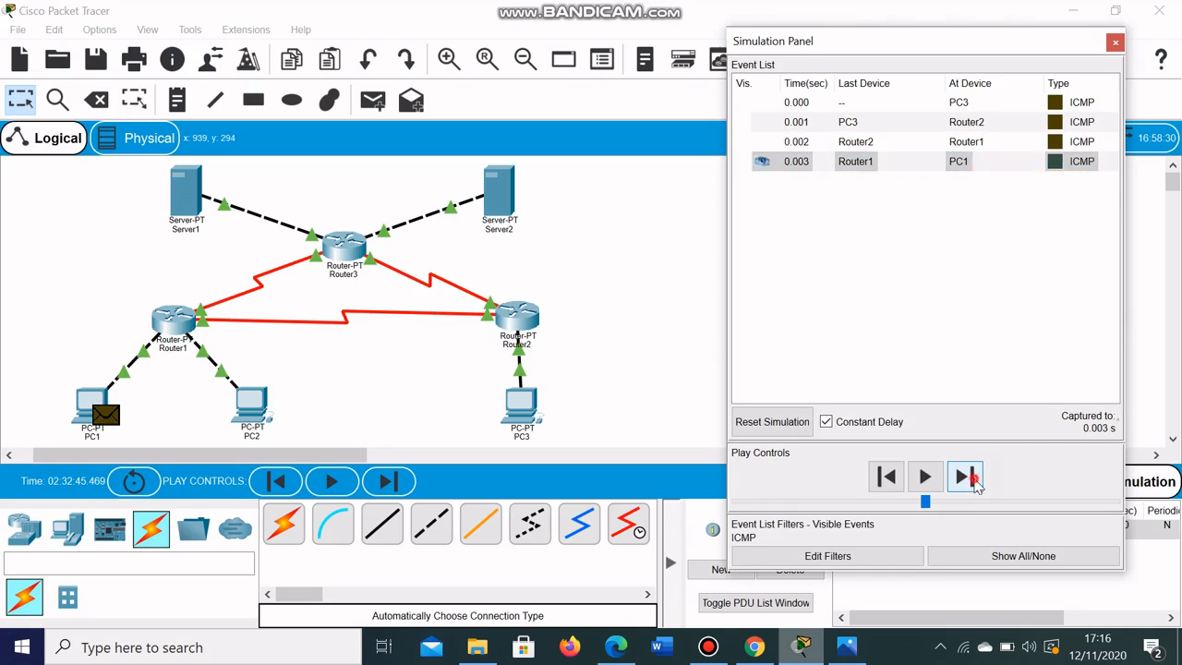
left_click(975, 487)
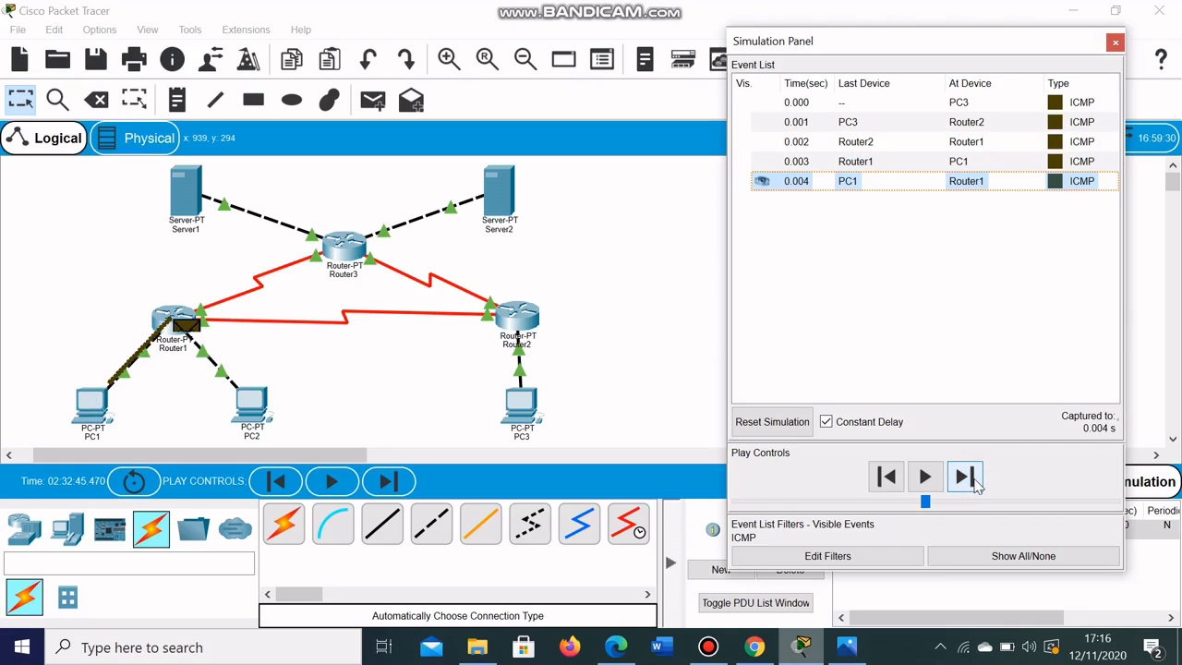
left_click(975, 487)
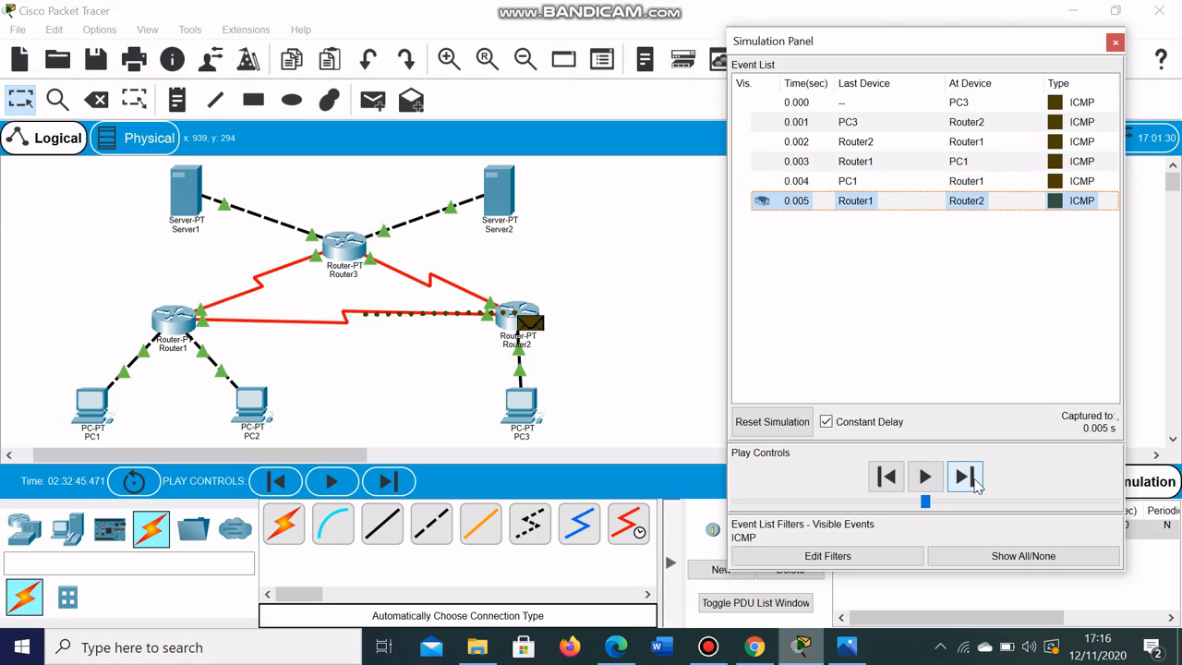
left_click(976, 486)
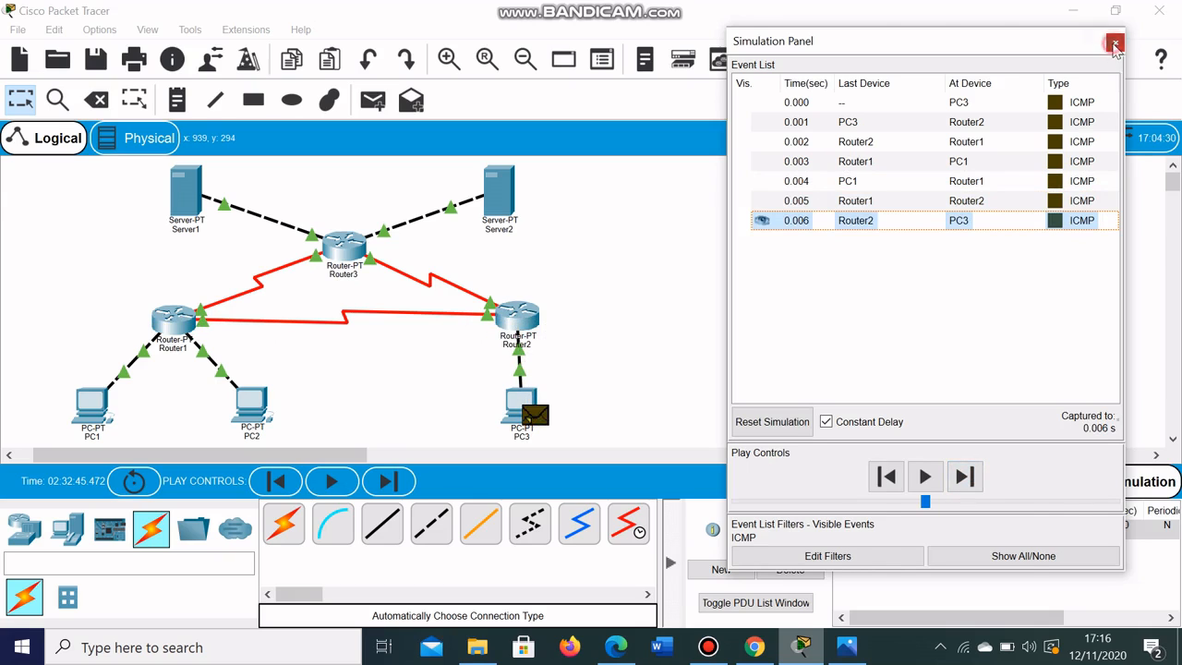
left_click(1115, 42)
left_click(791, 570)
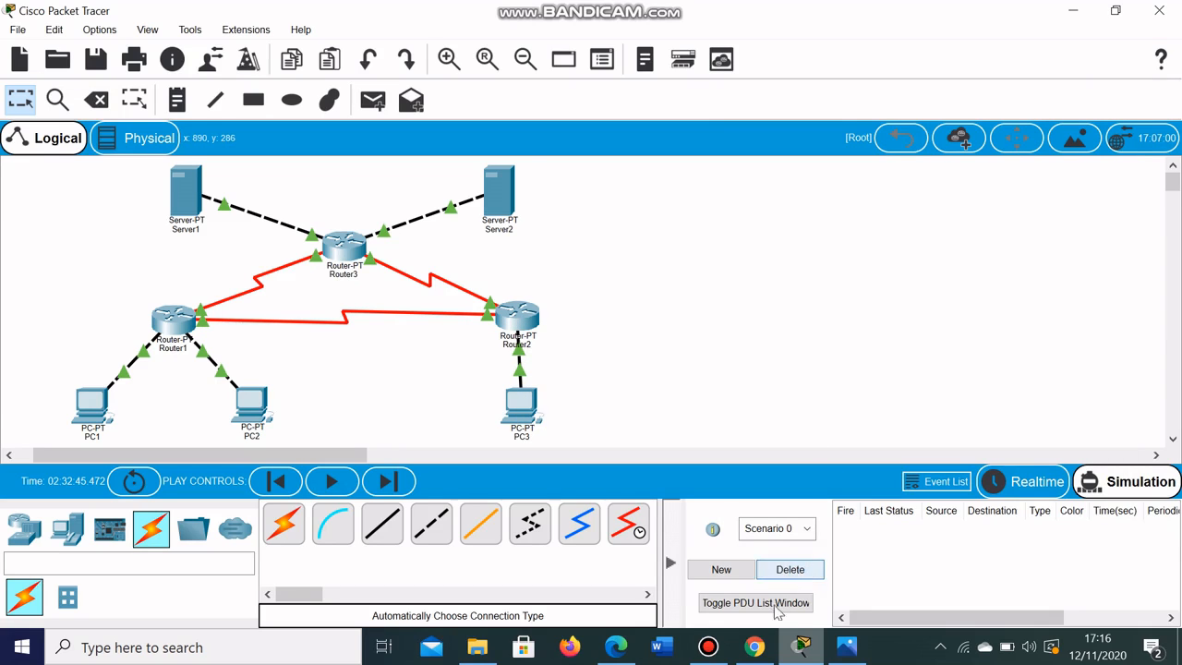
- Check the sixth packet scenario on the tutorial page in Chrome, and add a simple PDU from PC3 to PC2 in Packet Tracer
left_click(755, 646)
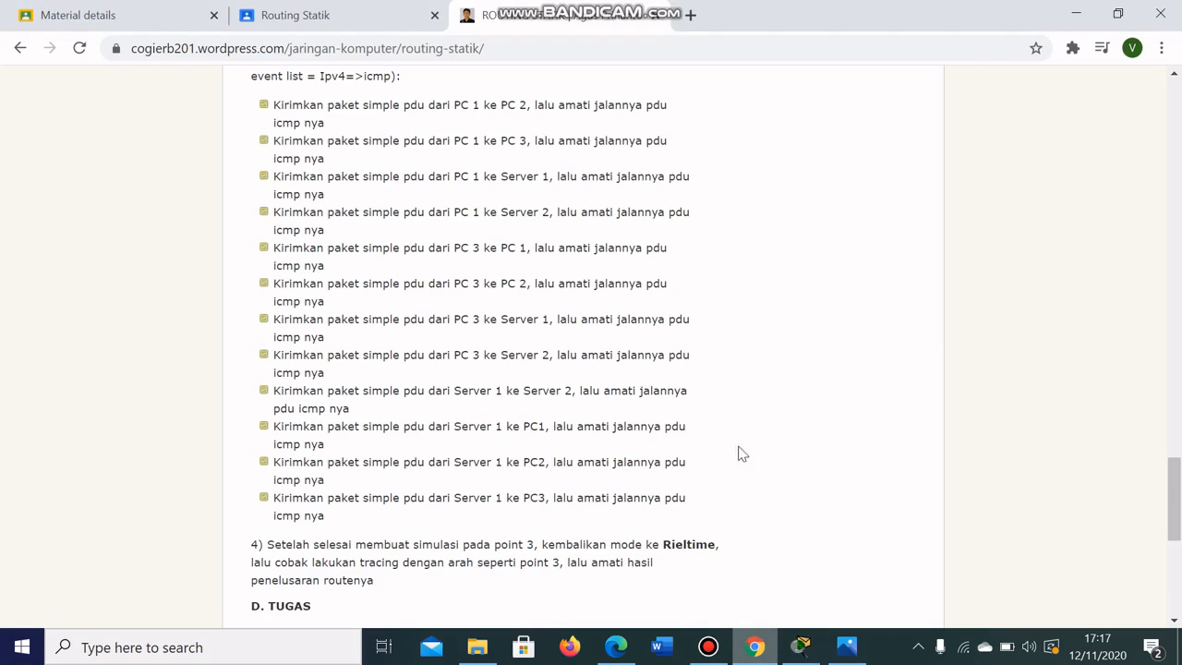
left_click(800, 646)
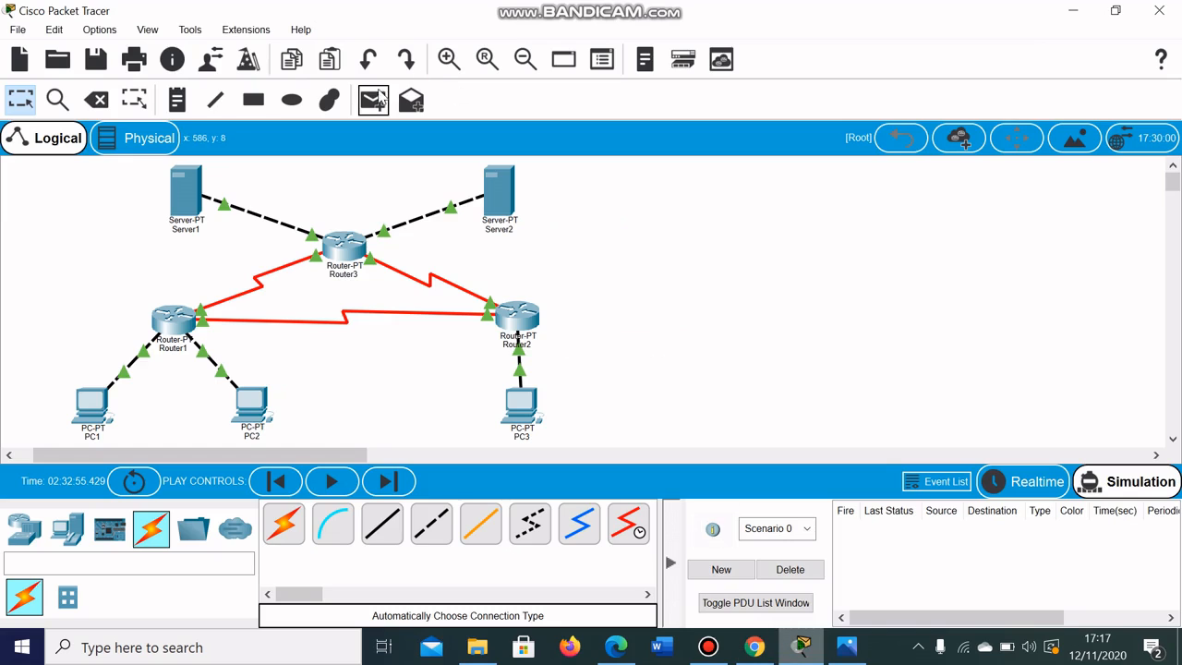
left_click(373, 99)
left_click(517, 399)
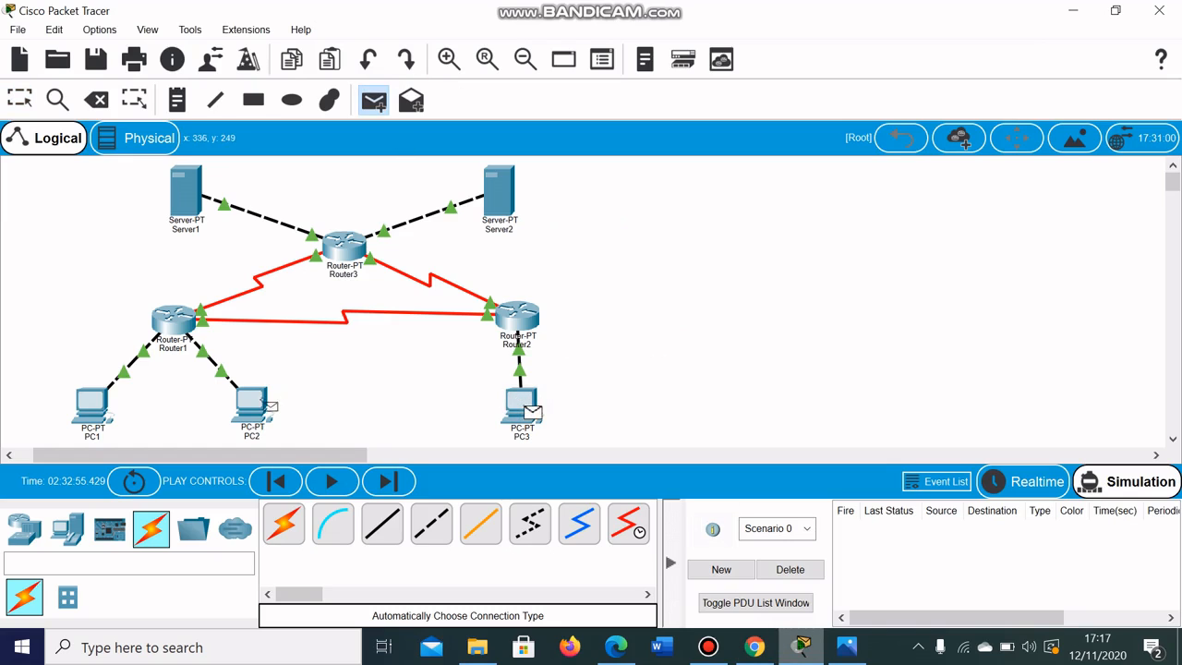
left_click(253, 406)
- Step the ICMP packet through the event list from PC3 to PC2 and back to PC3, and delete the finished scenario
left_click(937, 481)
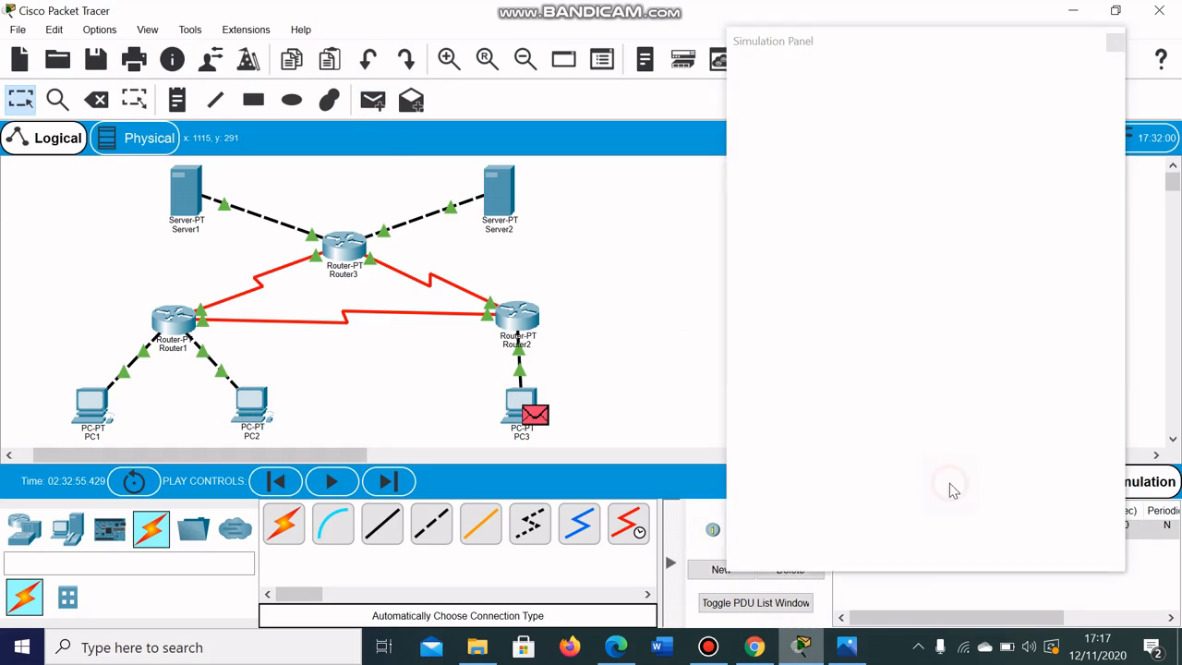
left_click(965, 476)
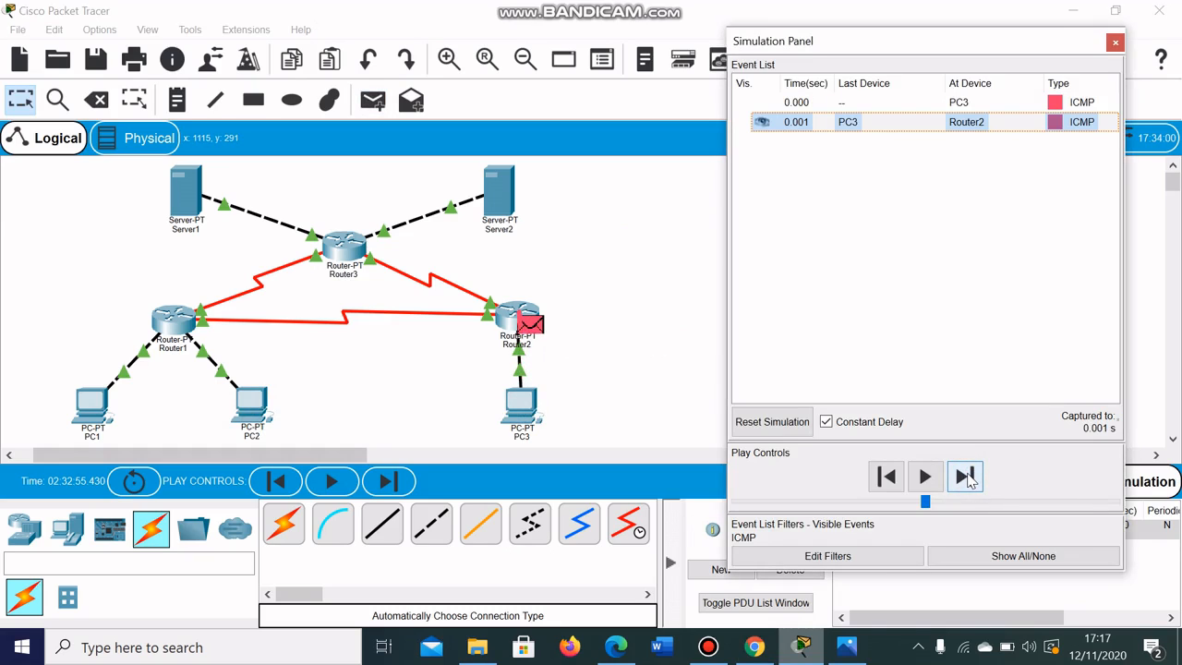
left_click(965, 476)
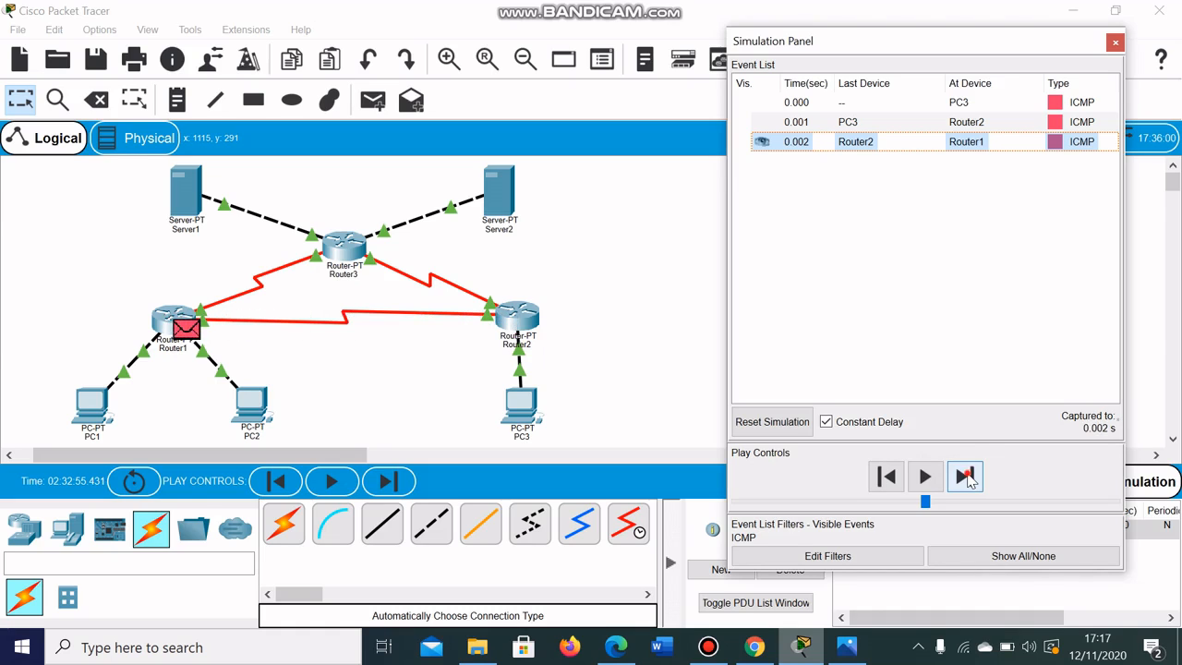
left_click(966, 476)
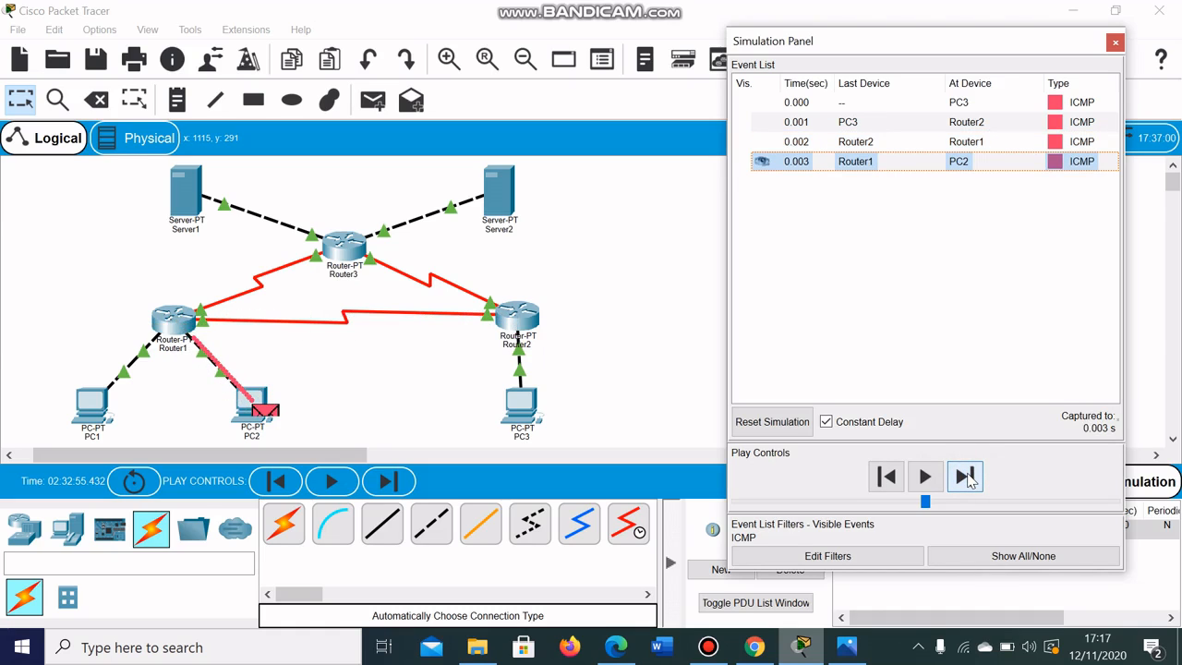
left_click(966, 476)
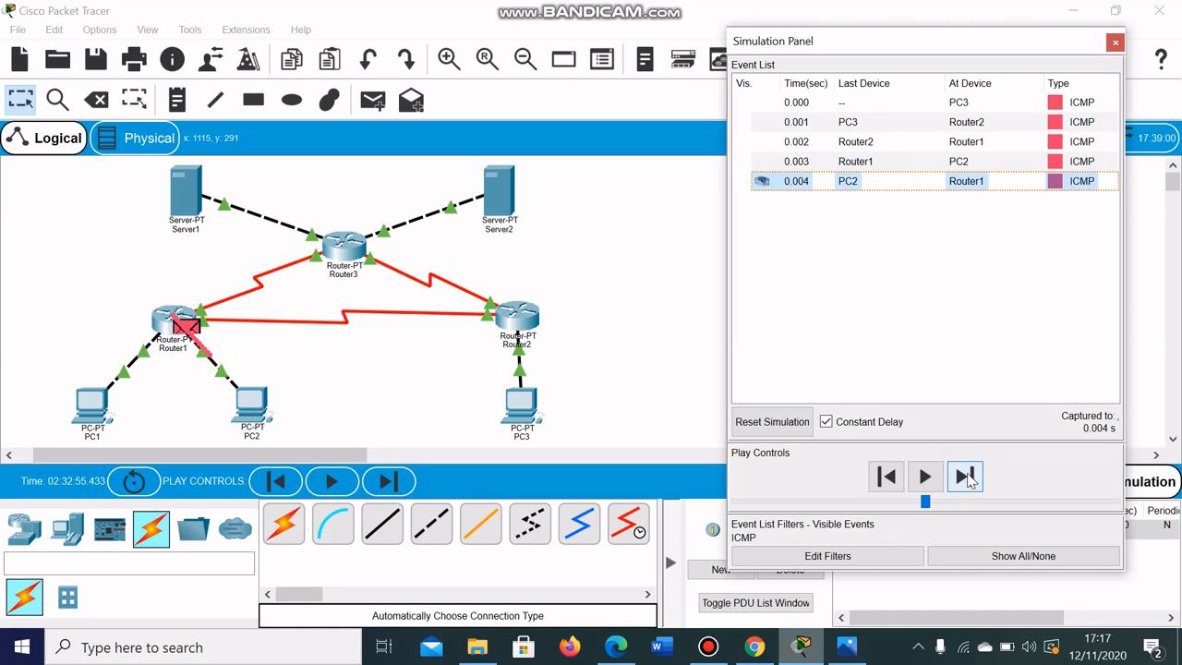
left_click(965, 476)
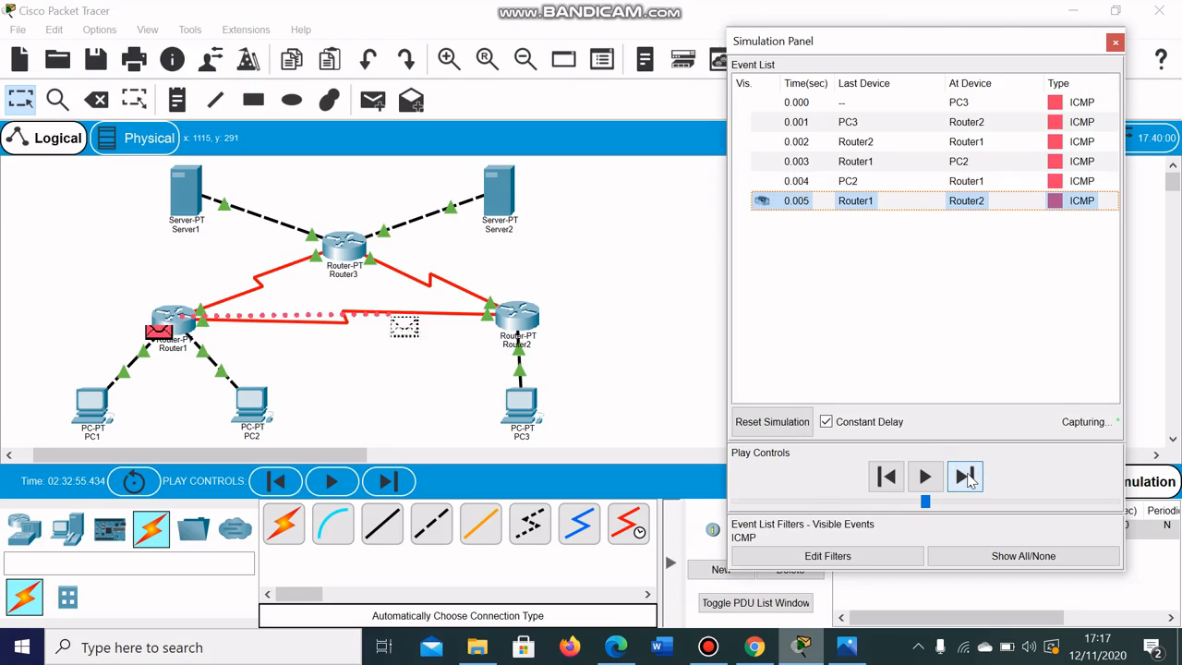
left_click(966, 477)
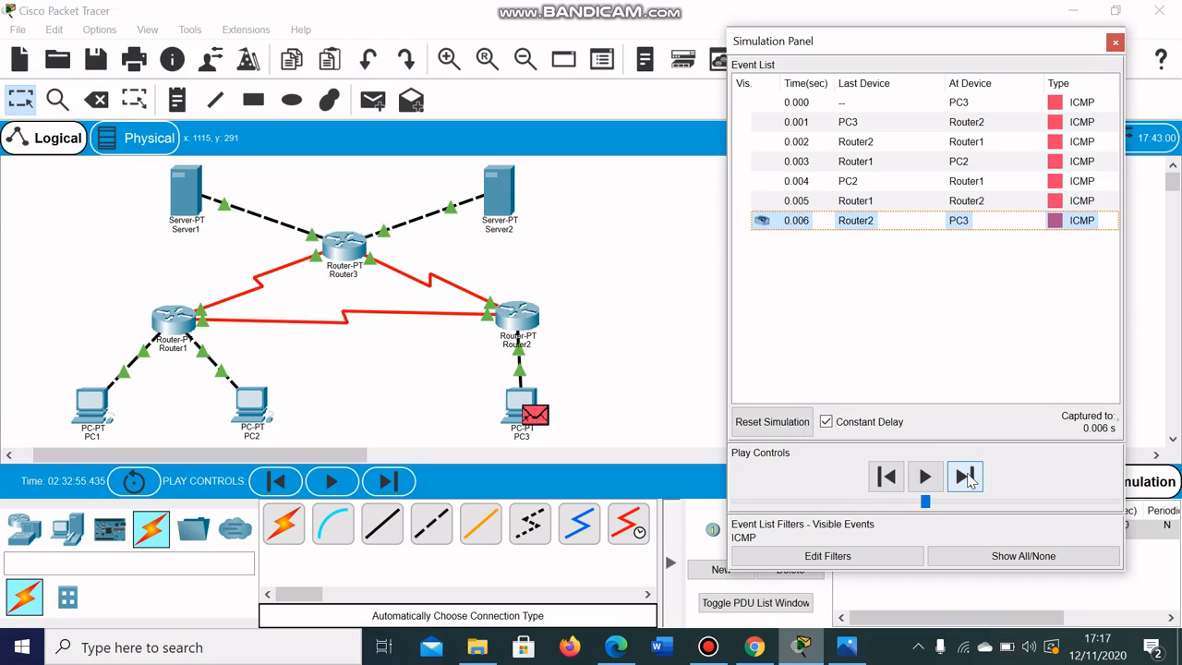
left_click(1115, 41)
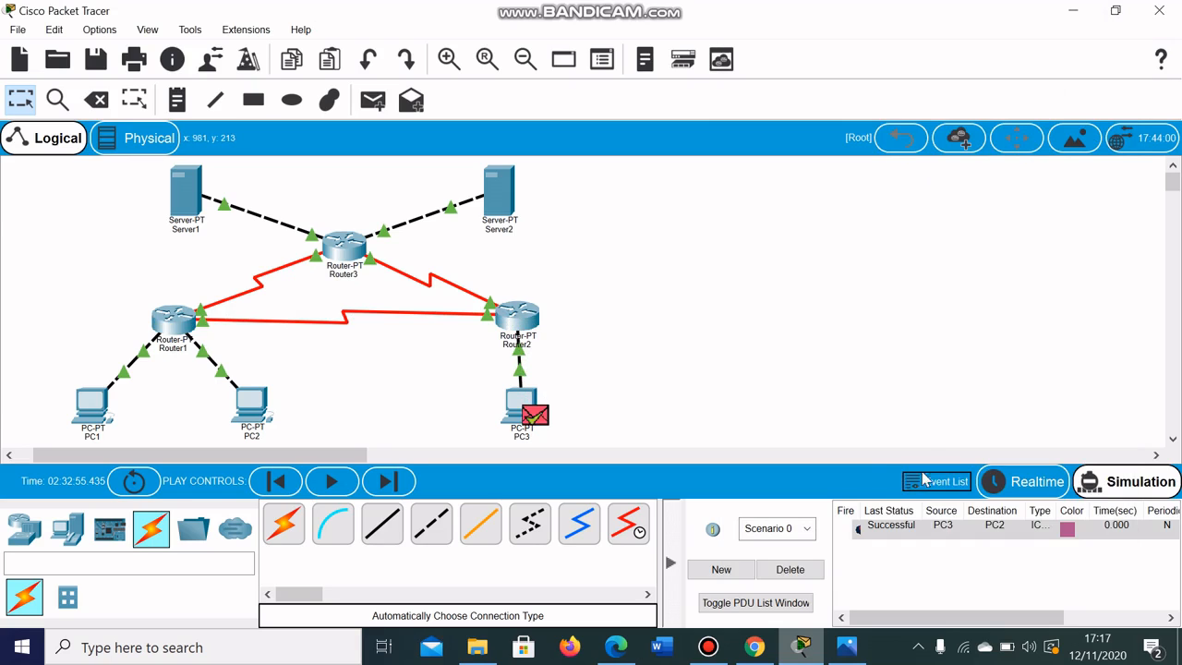
left_click(911, 533)
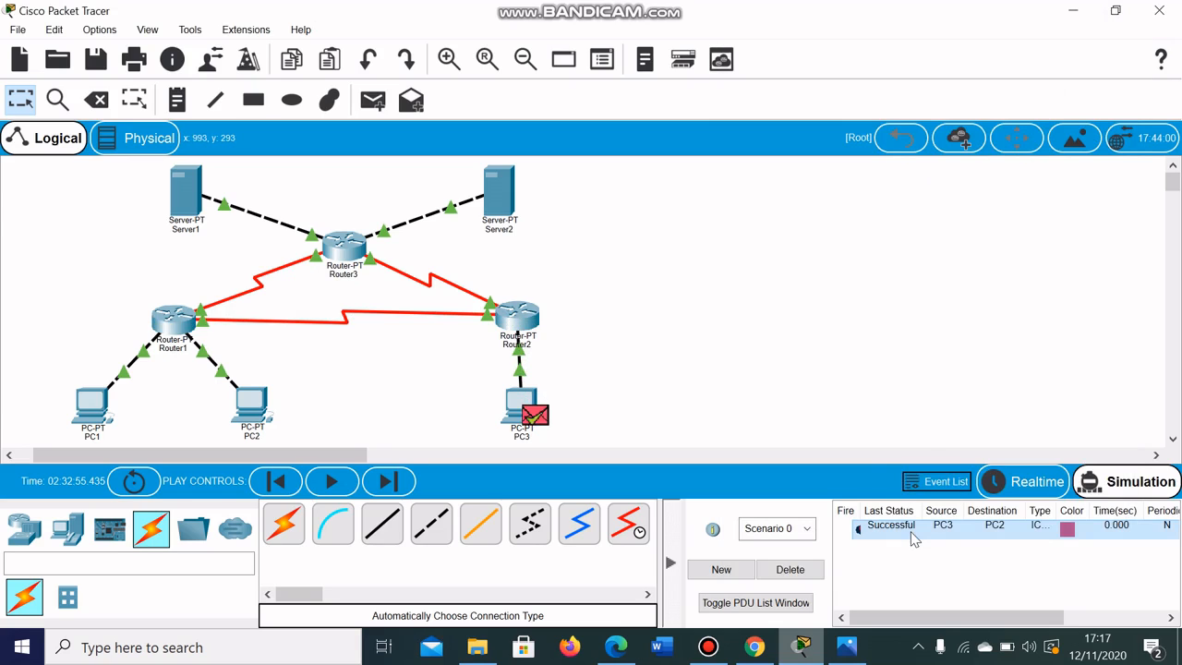
left_click(790, 569)
- Check the seventh packet scenario on the tutorial page in Chrome, and add a simple PDU from PC3 to Server1 in Packet Tracer
left_click(754, 646)
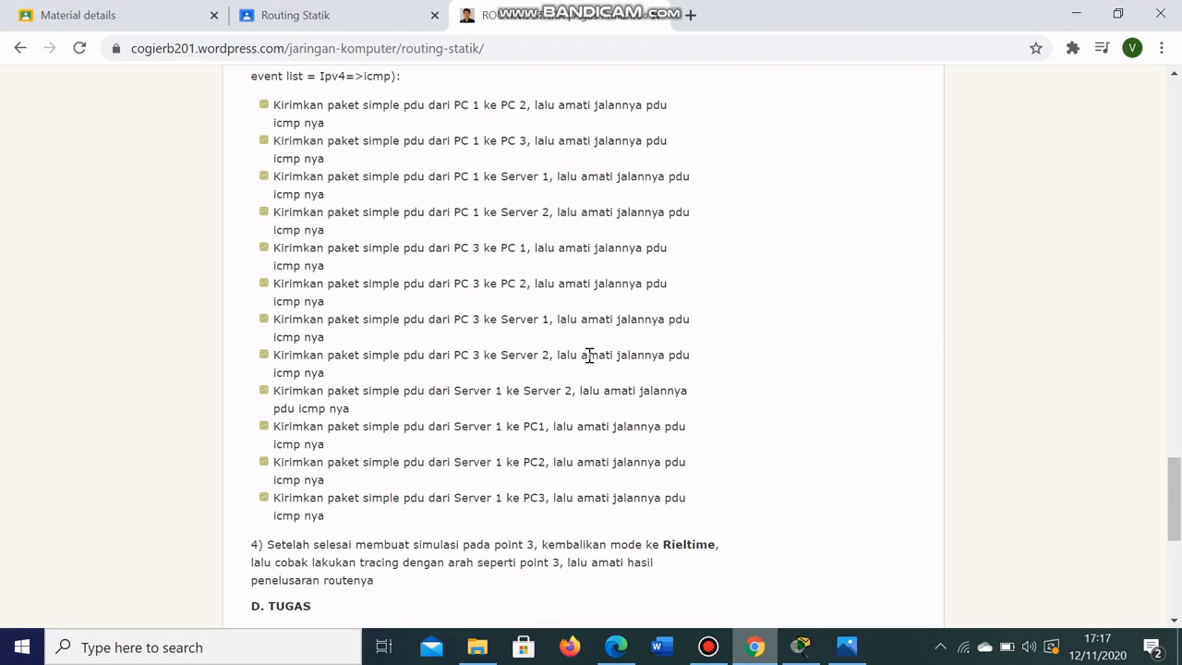
left_click(800, 646)
left_click(373, 100)
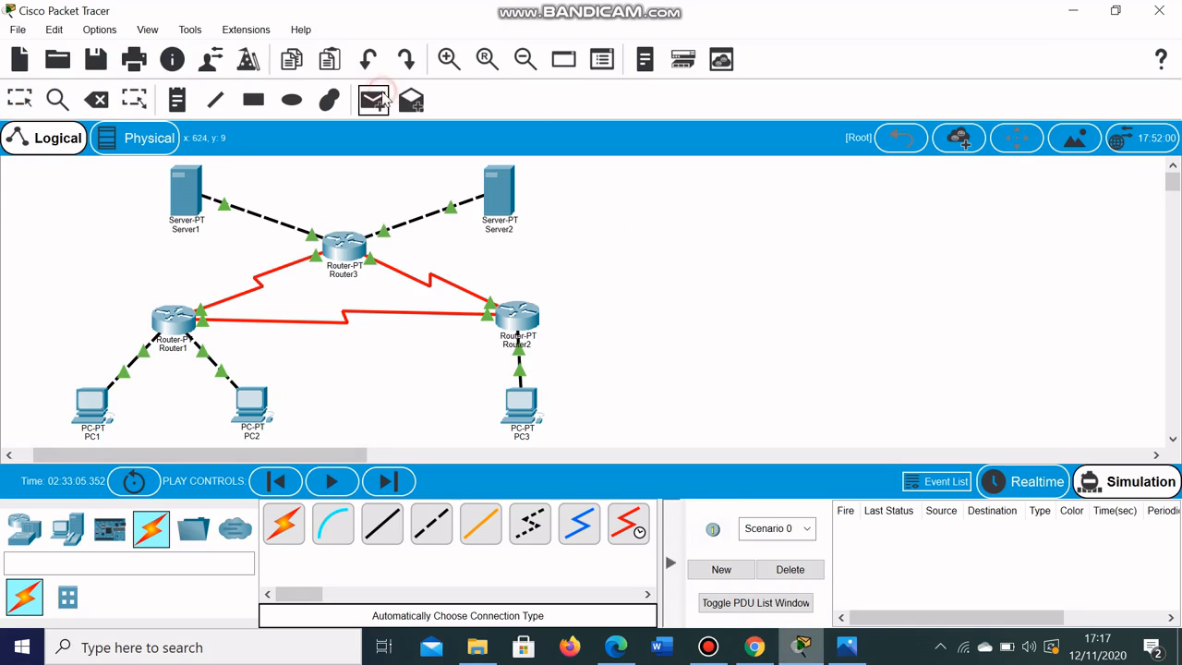
left_click(523, 401)
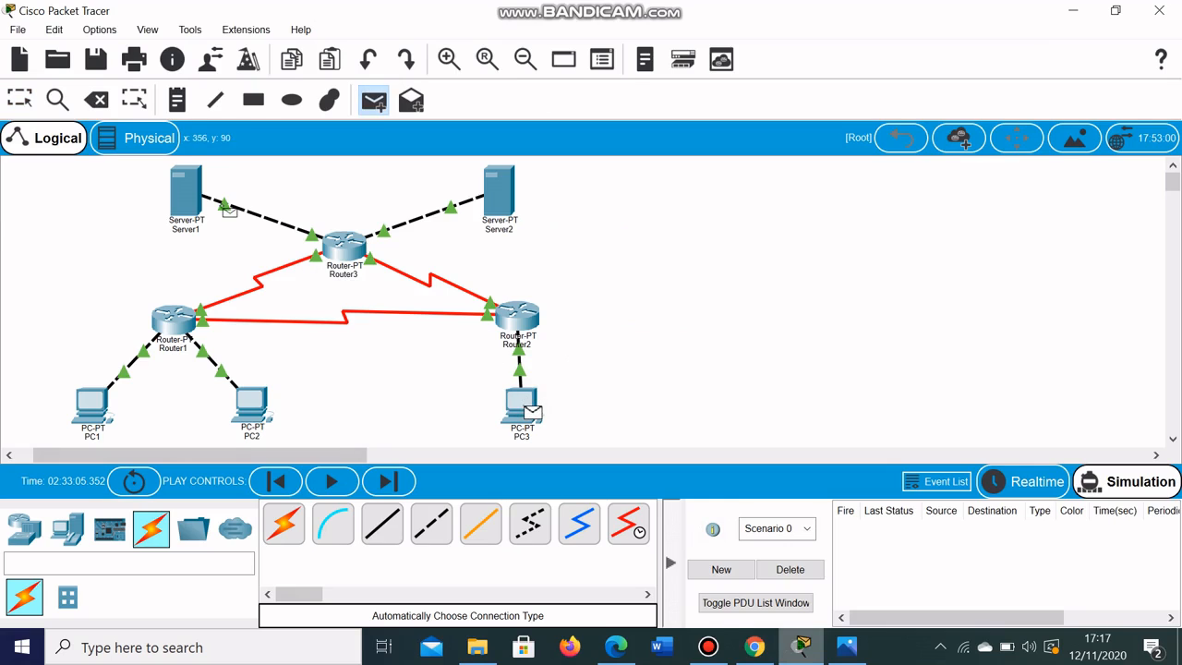
left_click(188, 196)
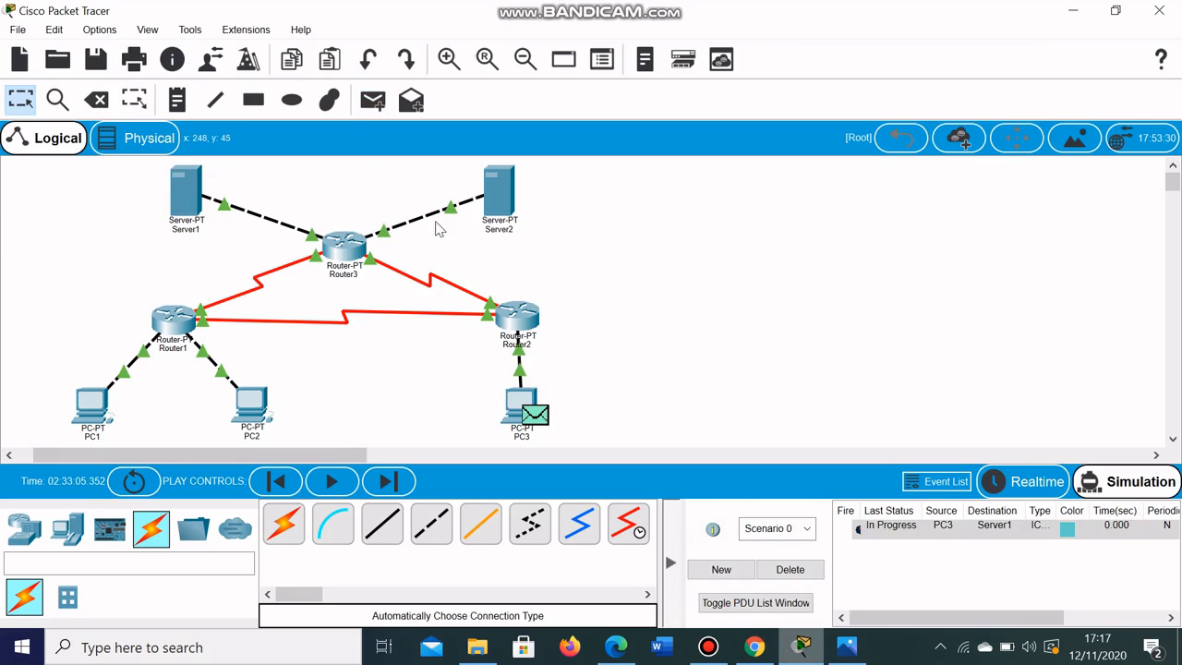
- Step the ICMP packet through the event list from PC3 to Server1 and back to PC3, and delete the finished scenario
left_click(938, 488)
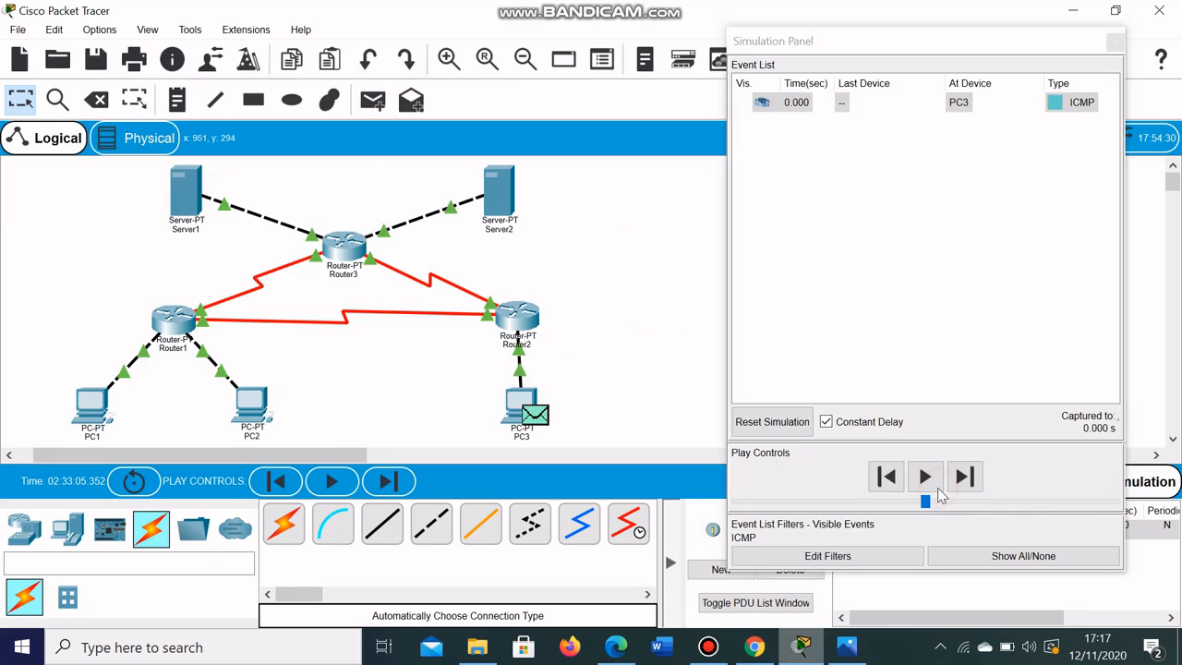
left_click(962, 488)
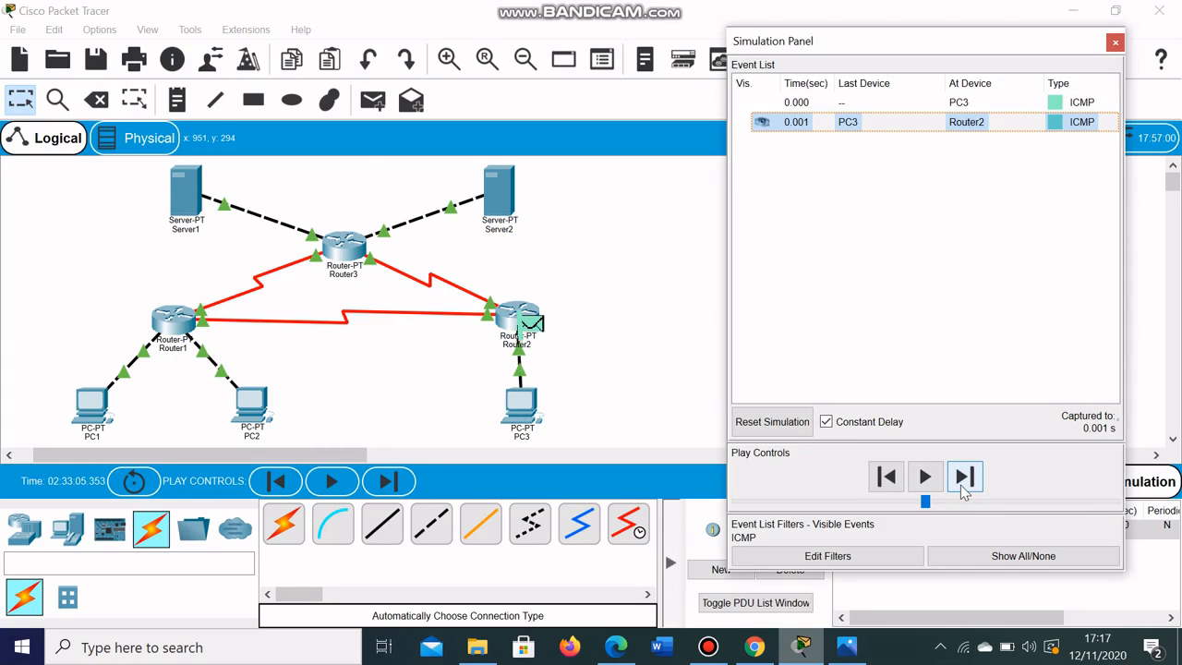
left_click(961, 488)
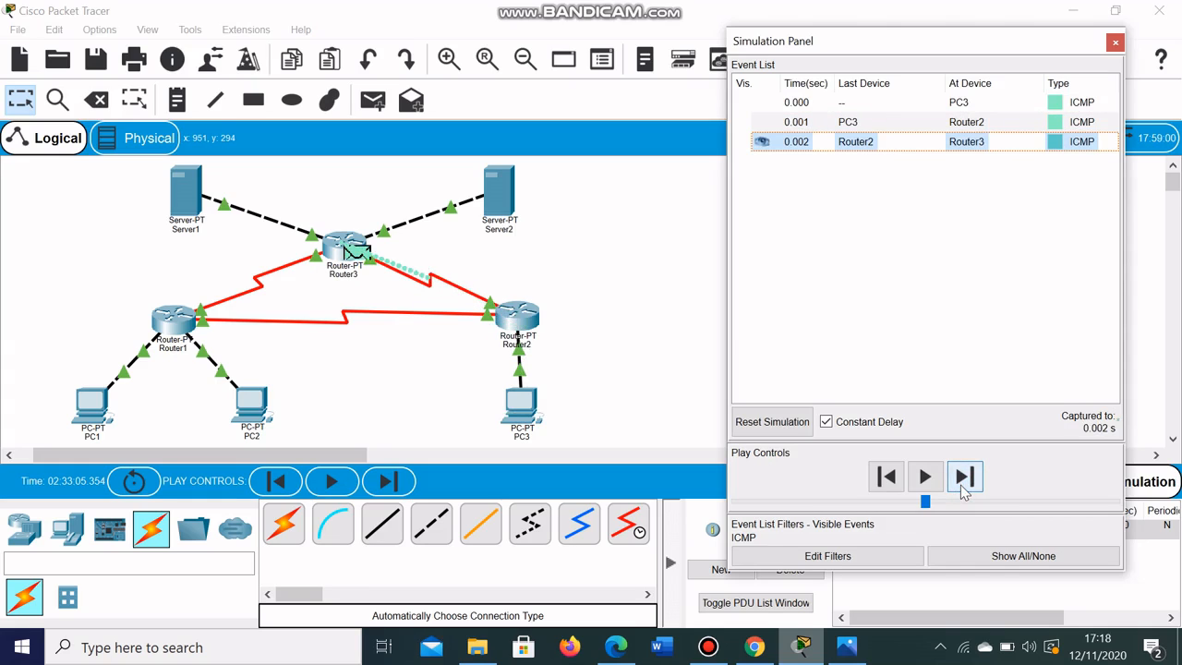
left_click(962, 488)
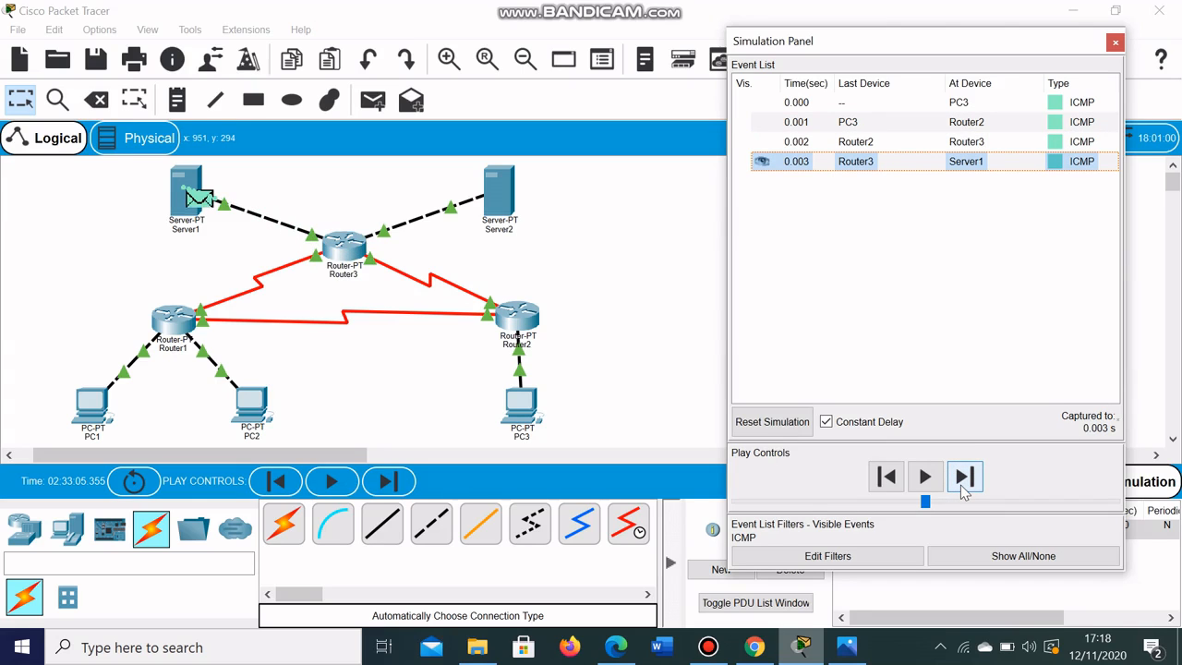
left_click(962, 487)
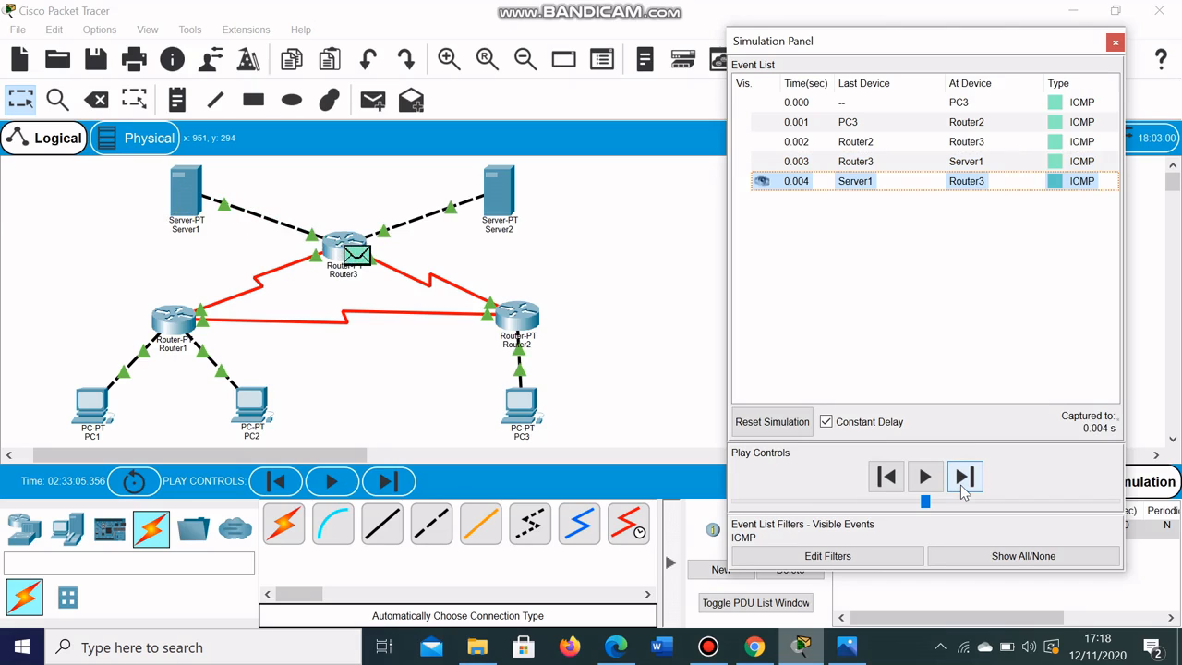
left_click(962, 487)
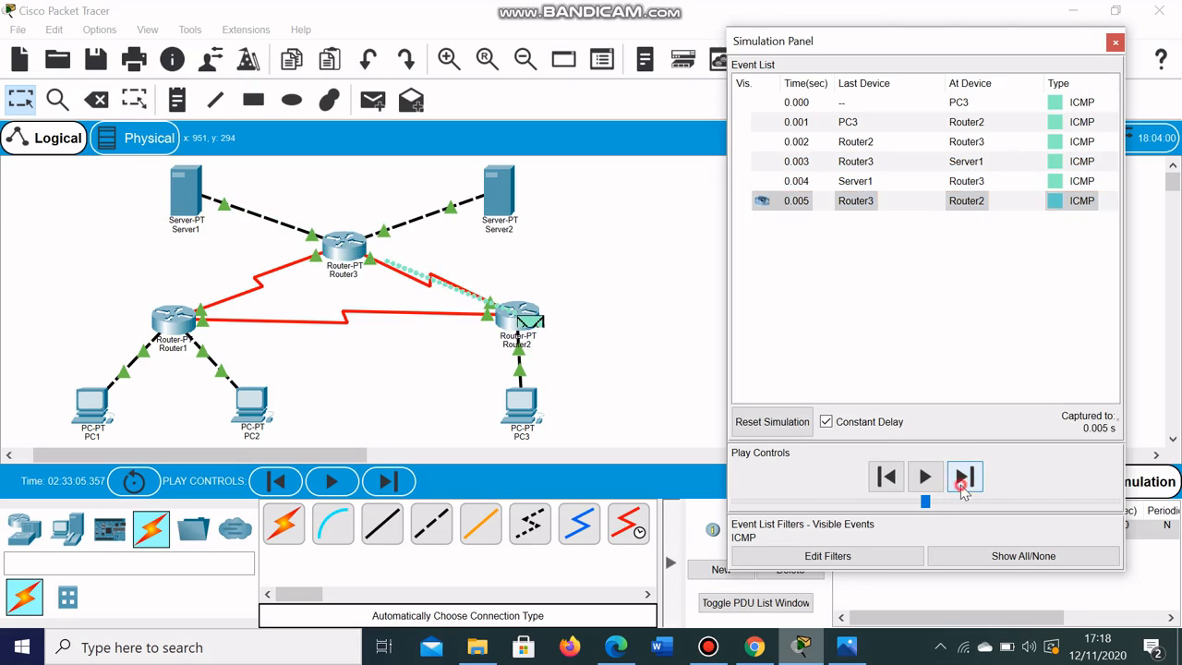
left_click(962, 487)
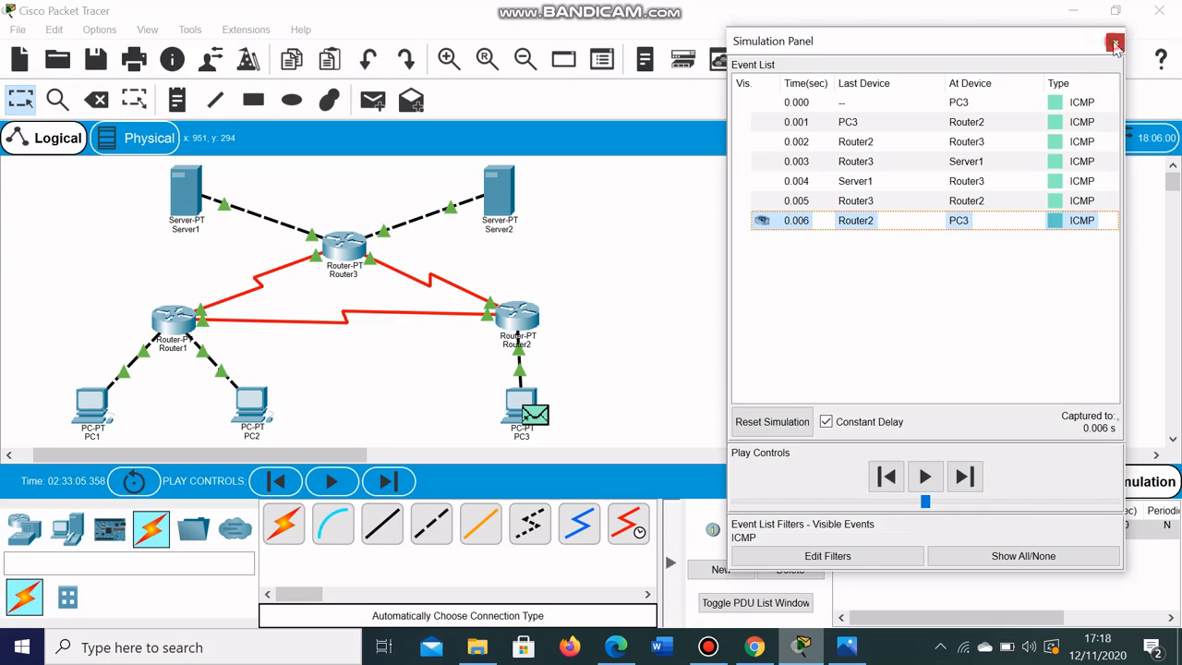
left_click(1115, 42)
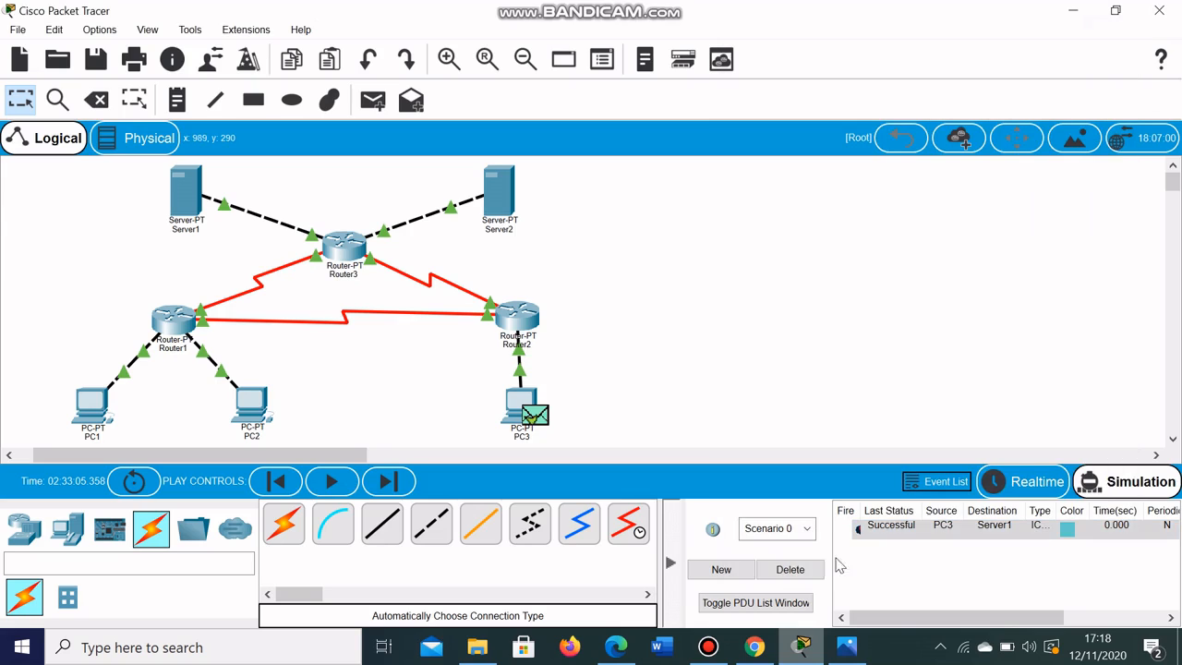
- Check the eighth packet scenario on the tutorial page in Chrome, and add a simple PDU from PC3 to Server2 in Packet Tracer
left_click(755, 647)
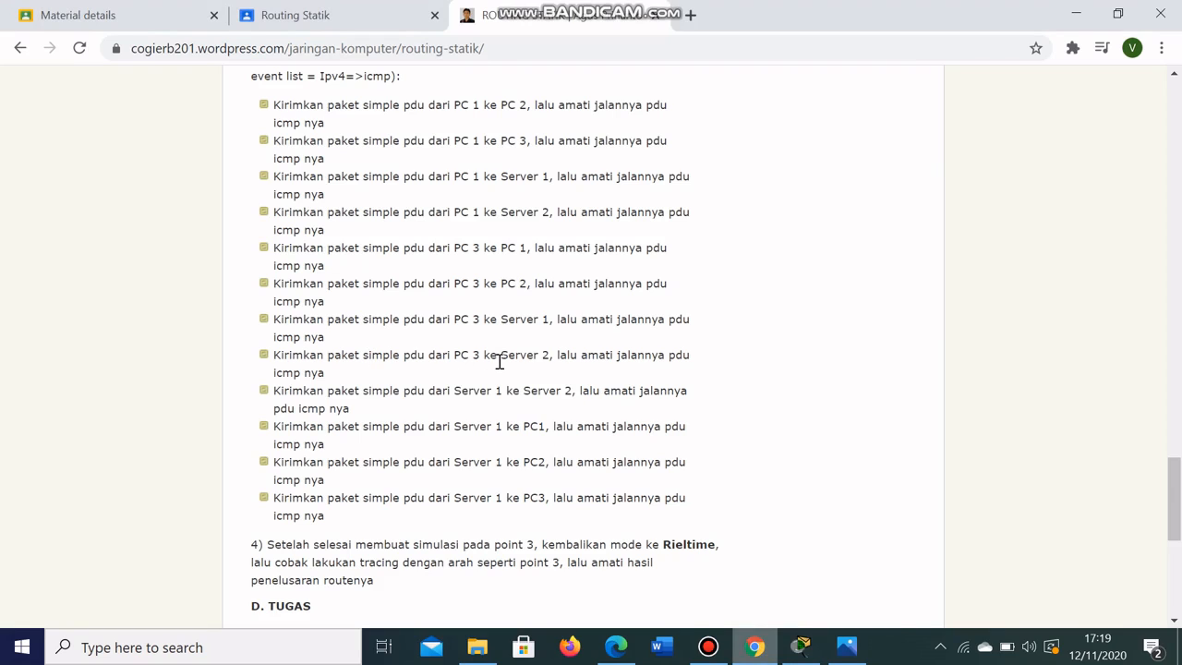
left_click(800, 646)
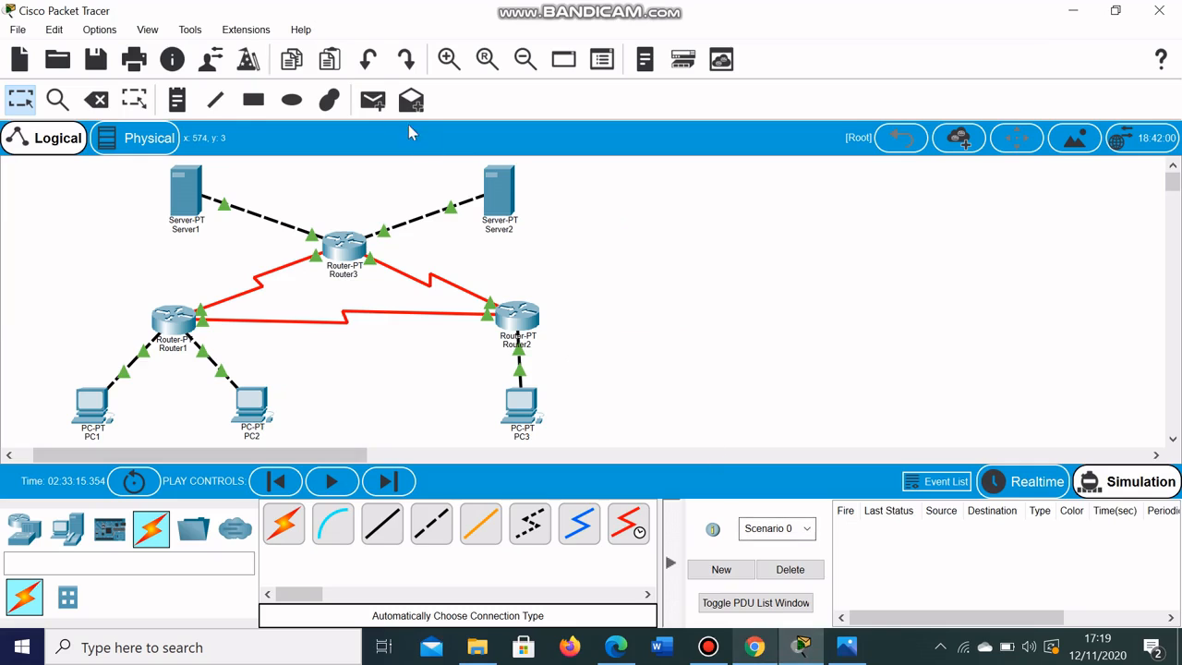
left_click(372, 101)
left_click(519, 406)
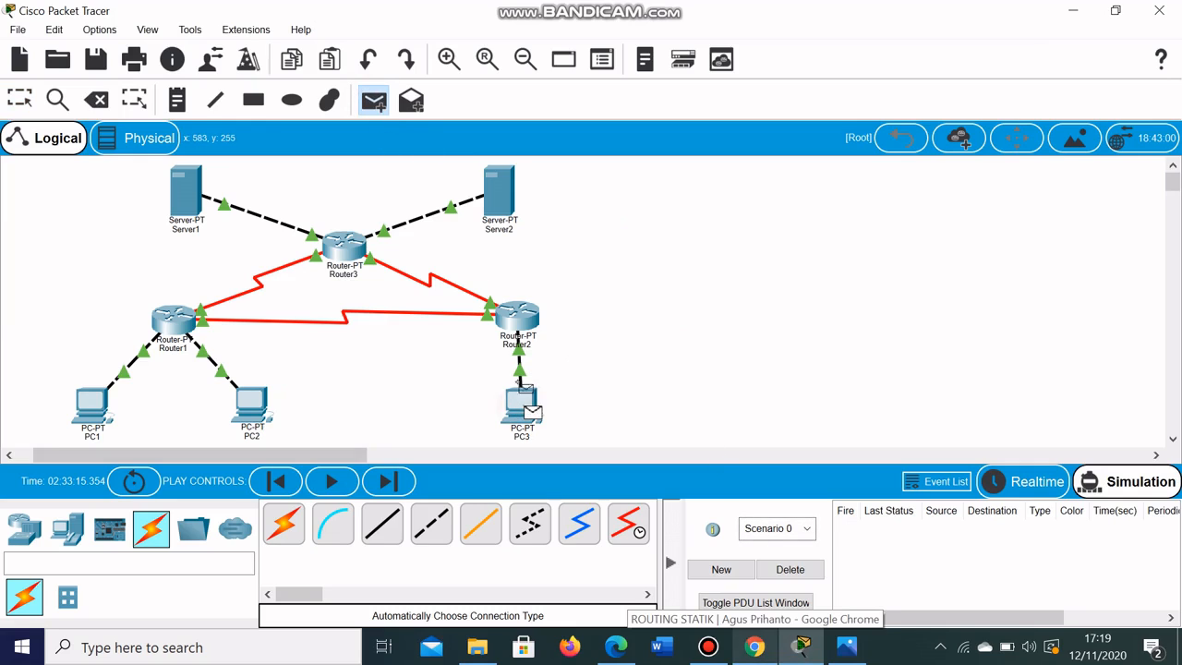
left_click(498, 190)
- Step the ICMP packet through the event list from PC3 to Server2 and back to PC3, and delete the finished scenario
left_click(946, 484)
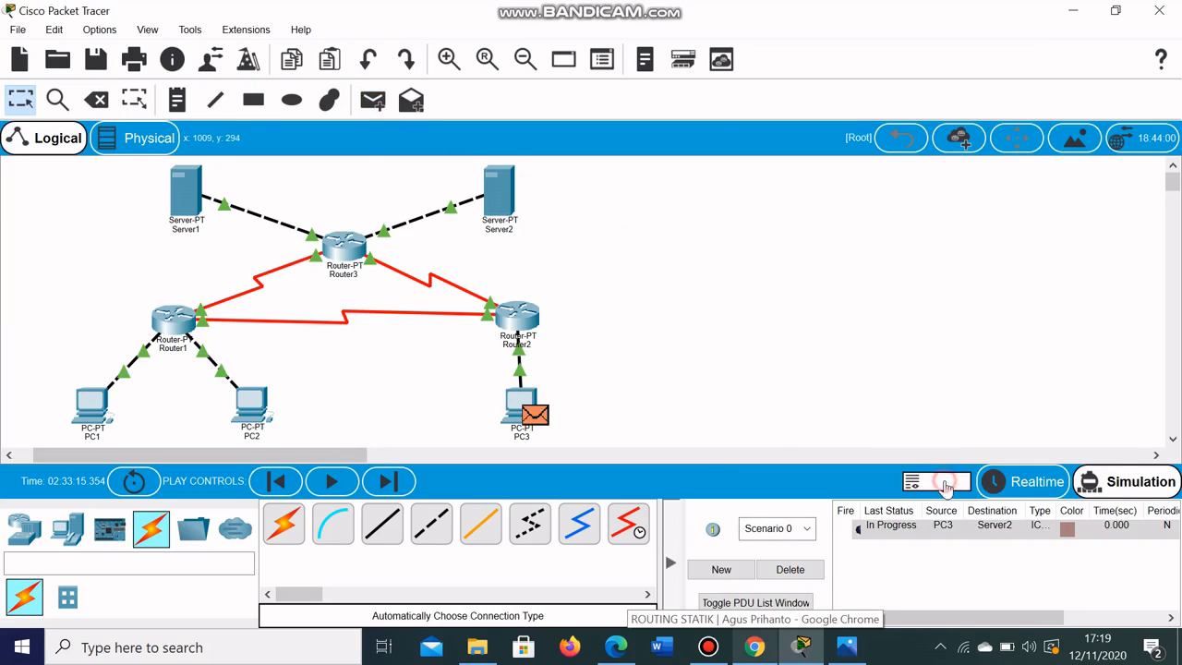
left_click(964, 479)
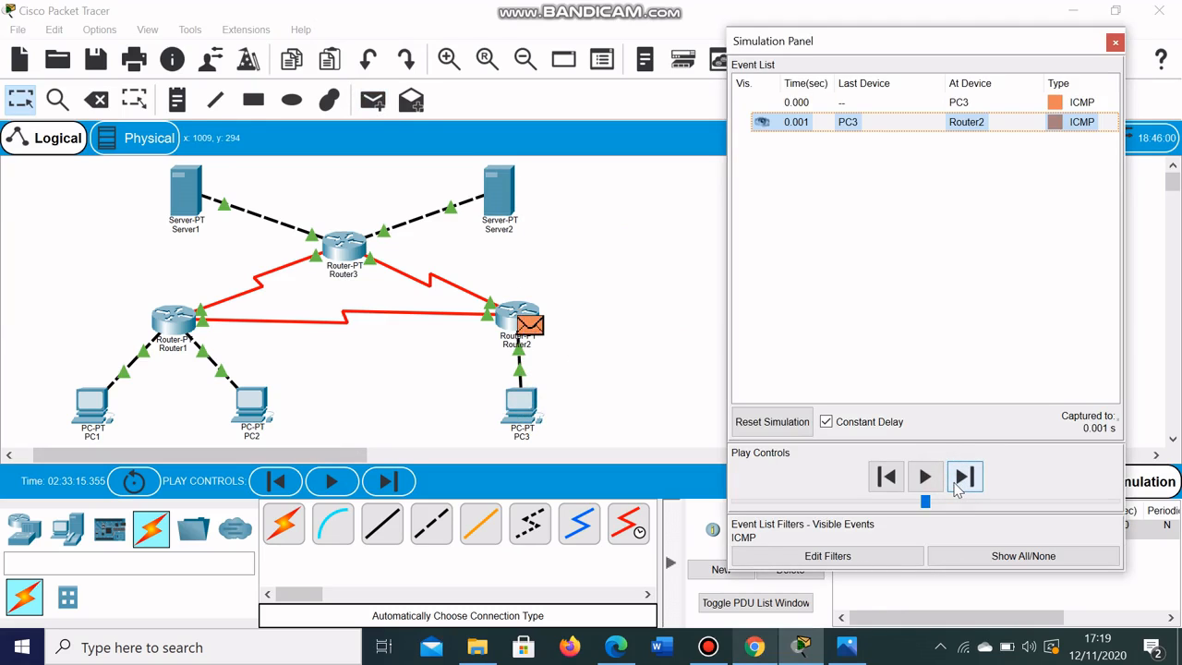
left_click(956, 488)
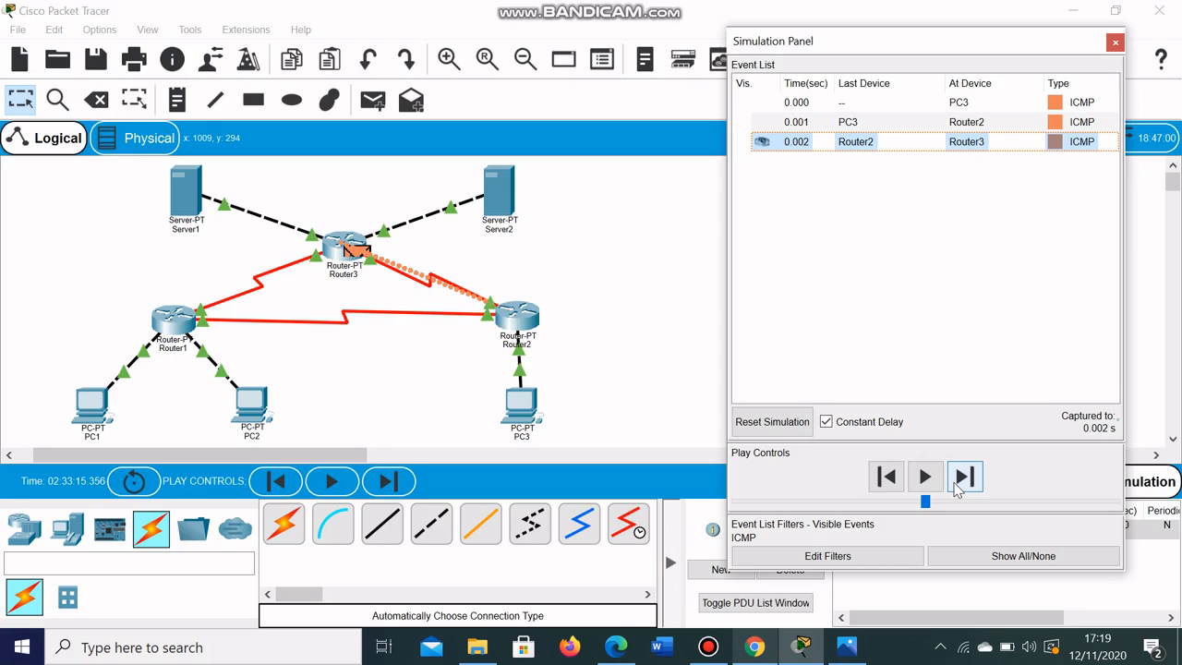
left_click(956, 488)
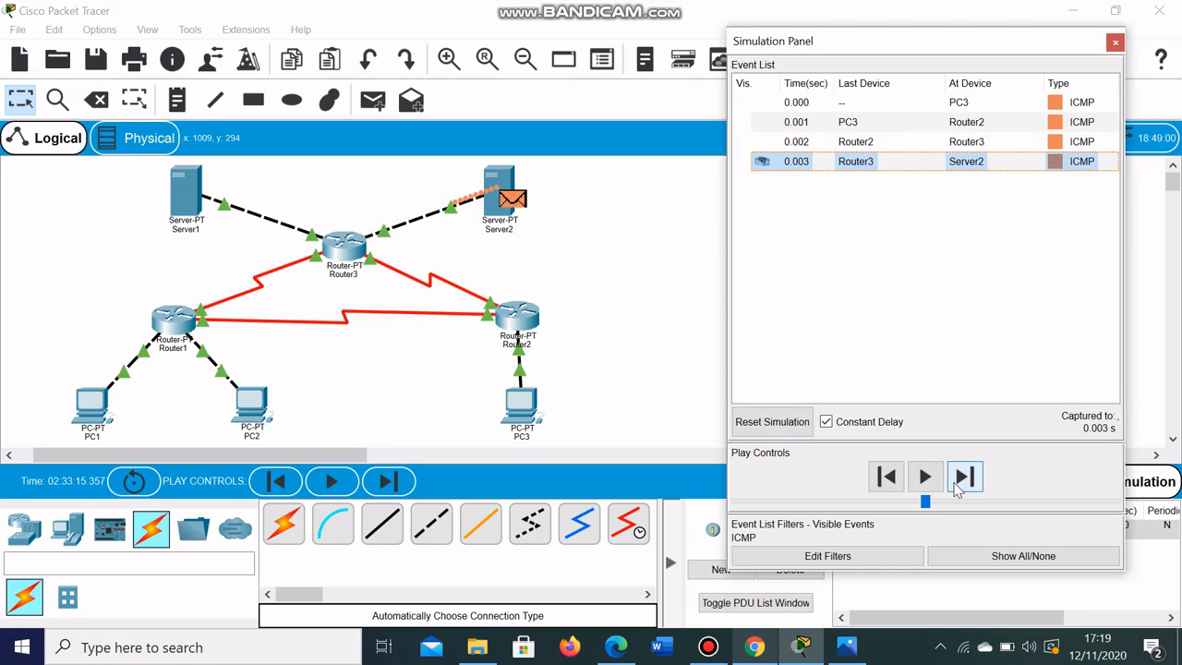
left_click(957, 488)
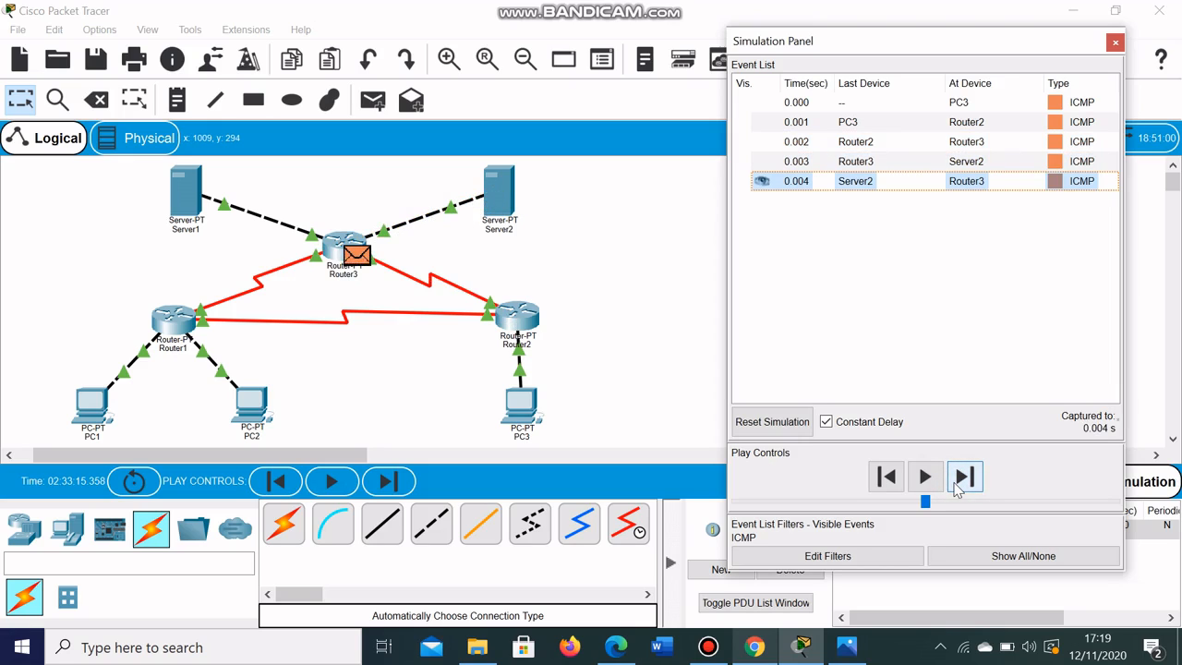
left_click(957, 487)
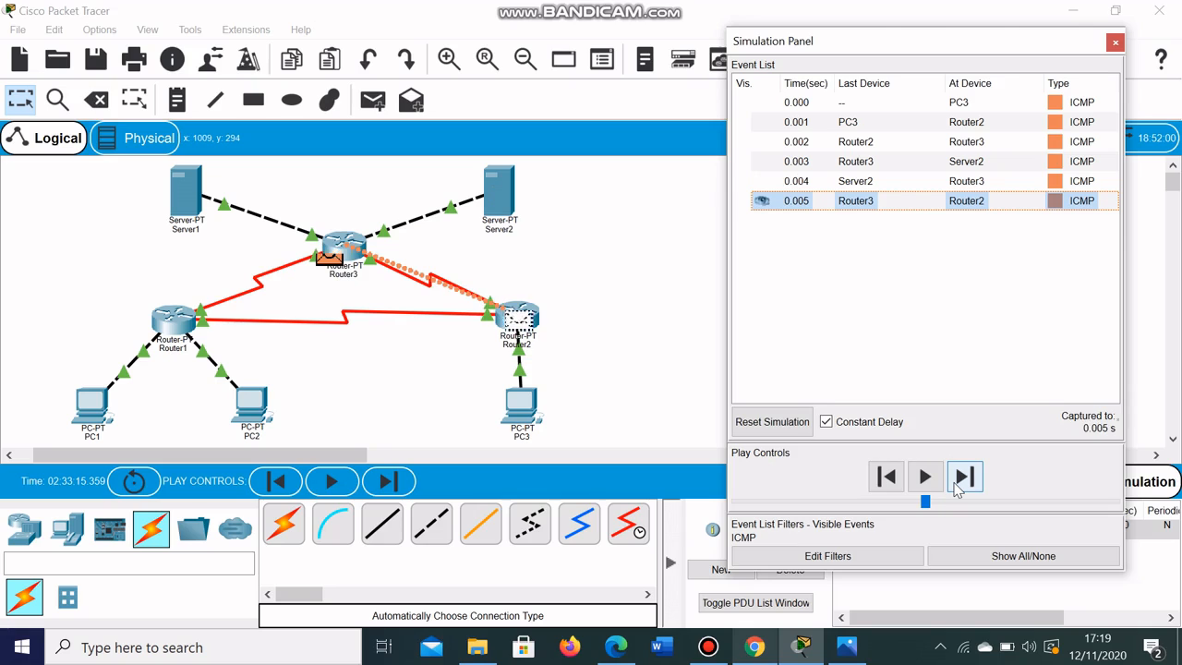
left_click(957, 488)
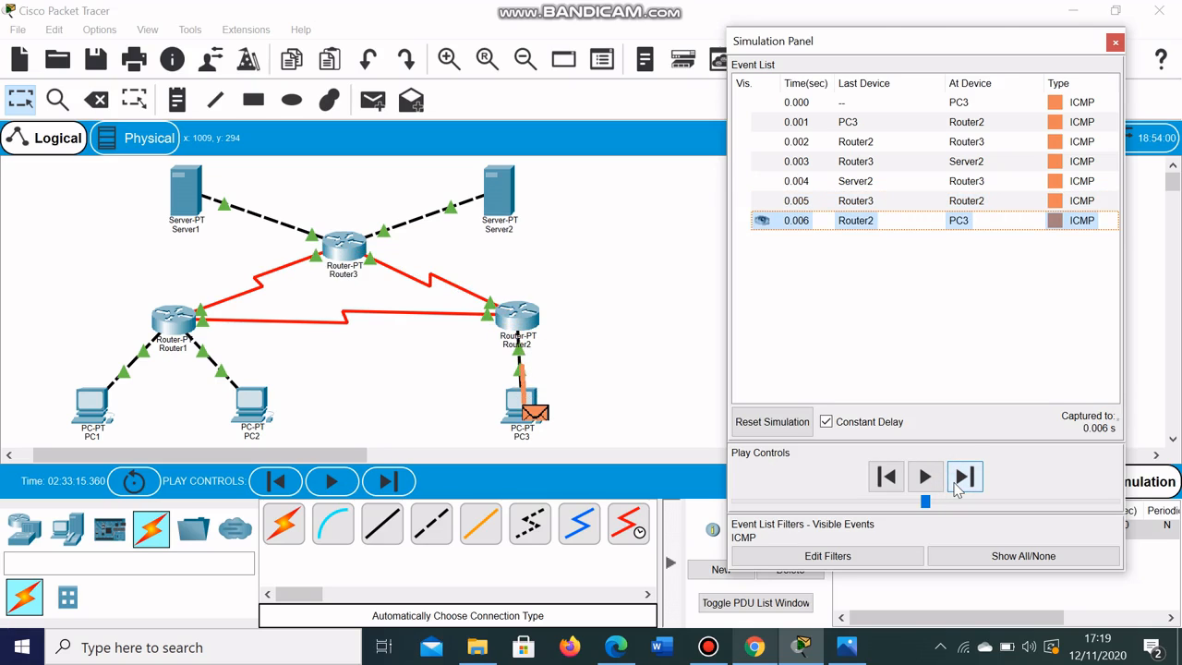
left_click(1115, 42)
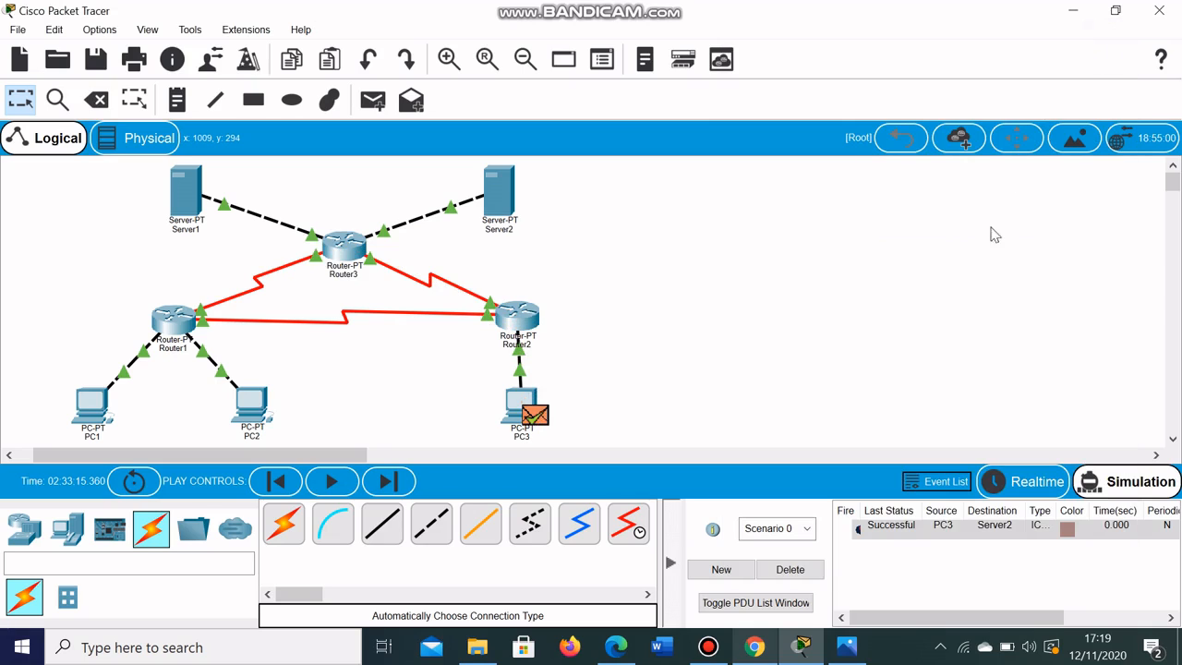
left_click(790, 570)
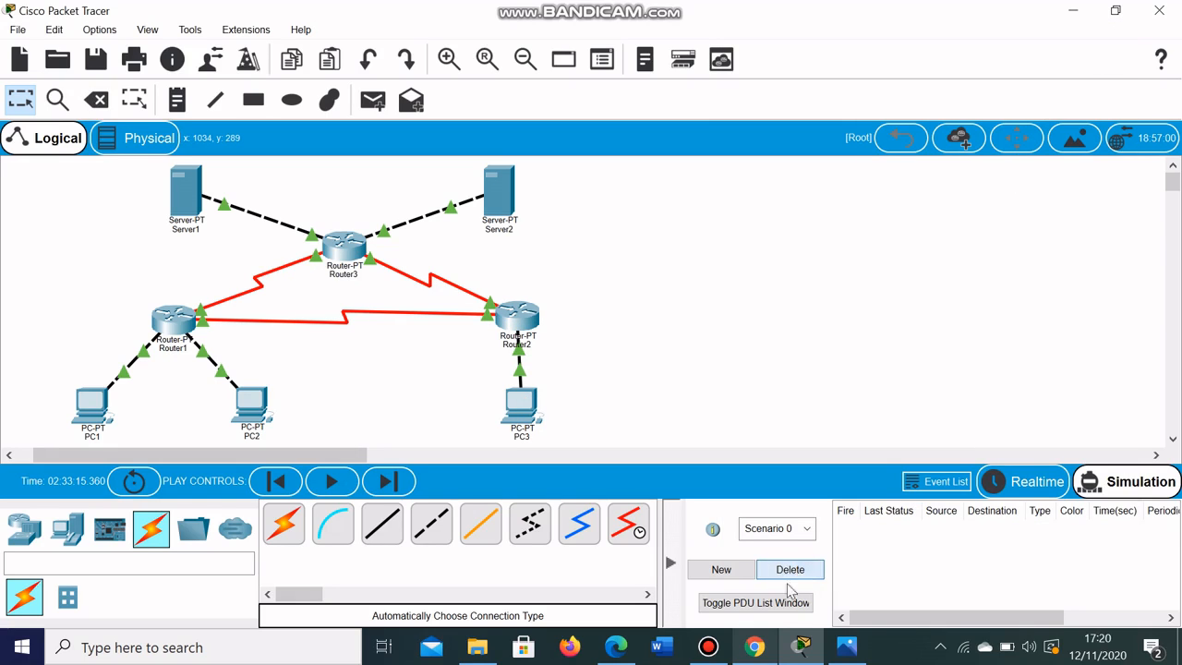
- Check the ninth packet scenario on the tutorial page in Chrome, and add a simple PDU from Server1 to Server2 in Packet Tracer
left_click(755, 648)
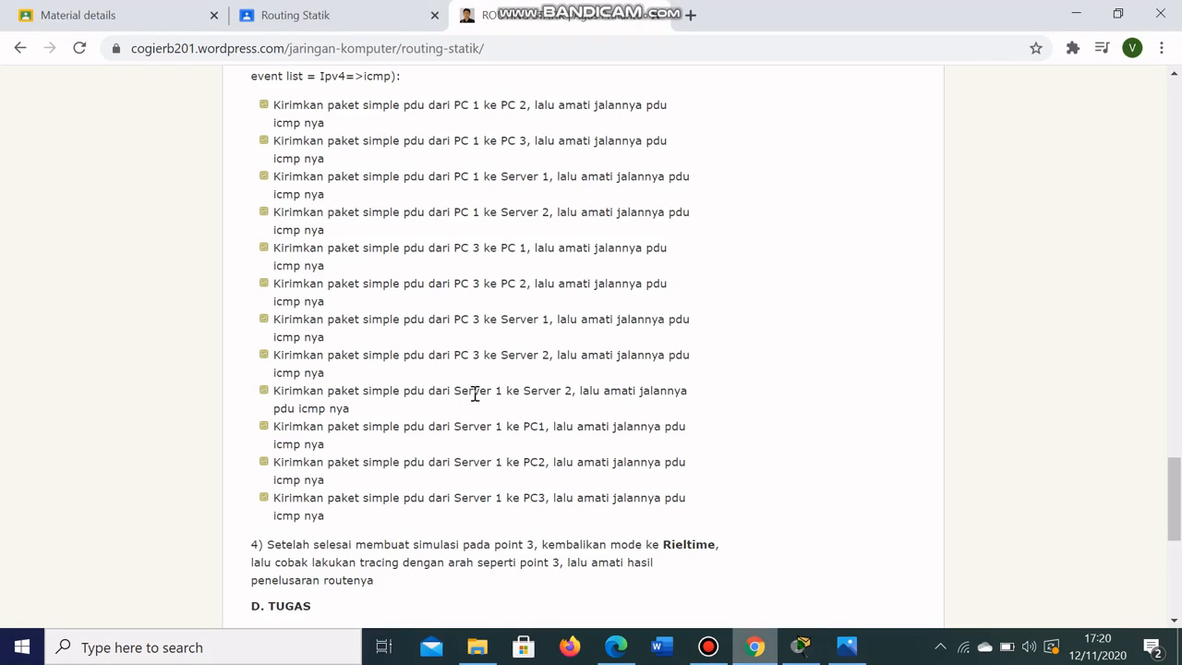
left_click(802, 651)
left_click(373, 100)
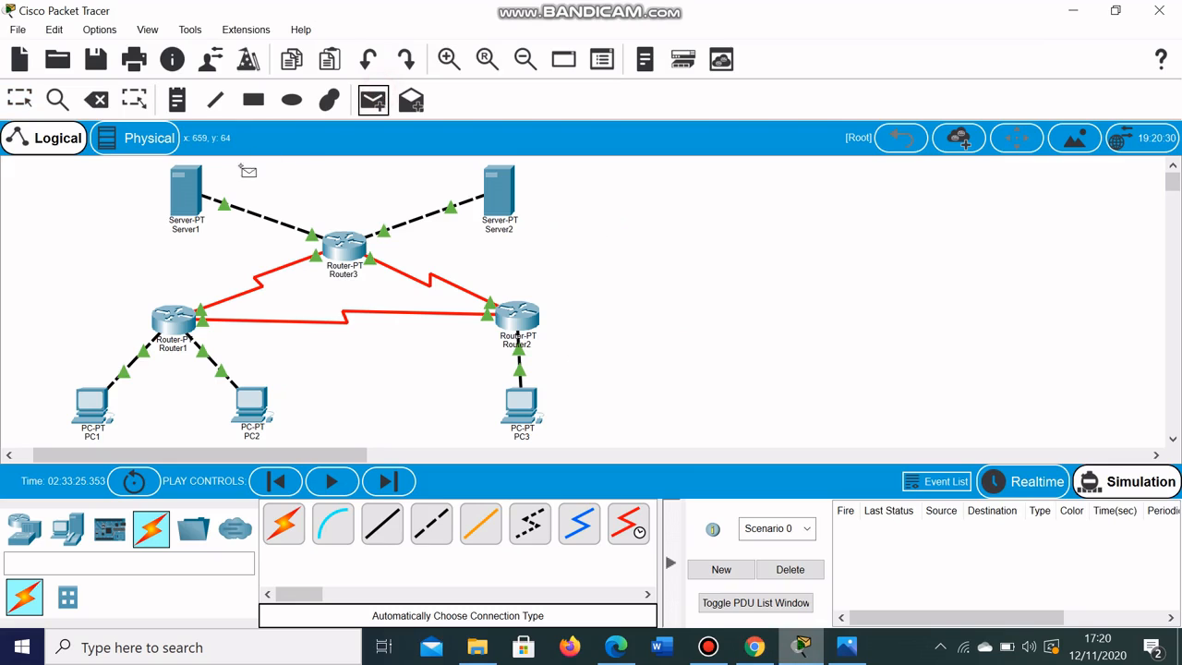
left_click(184, 189)
left_click(498, 189)
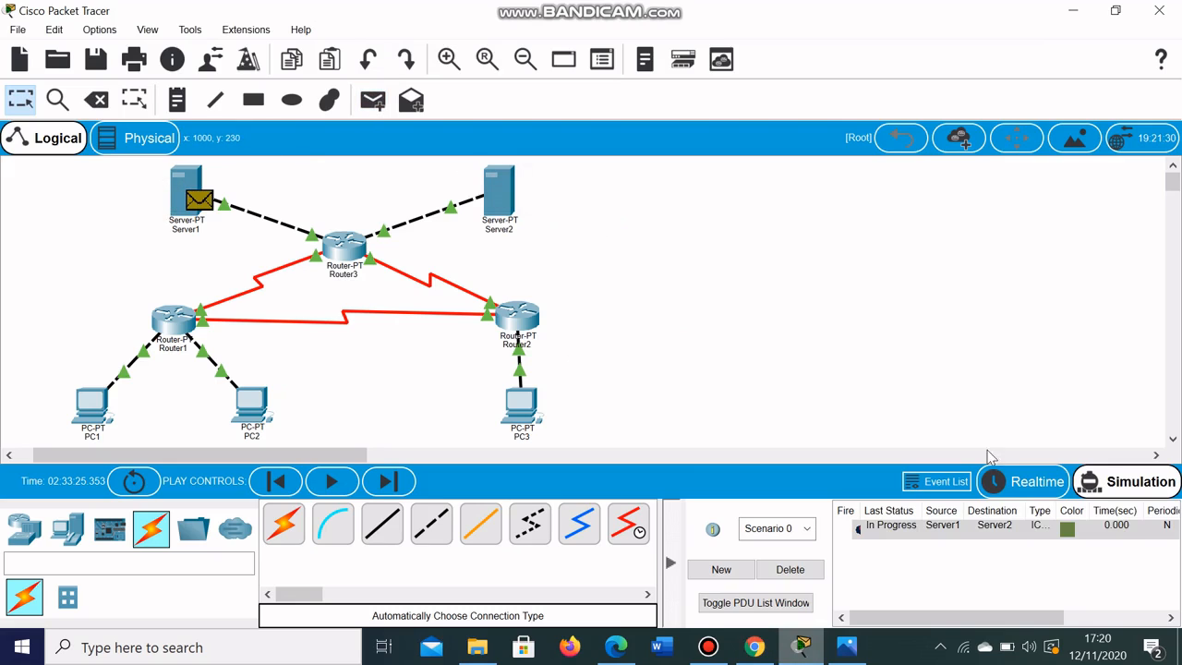
- Step the ICMP packet through the event list from Server1 to Server2 and back to Server1, and delete the finished scenario
left_click(956, 482)
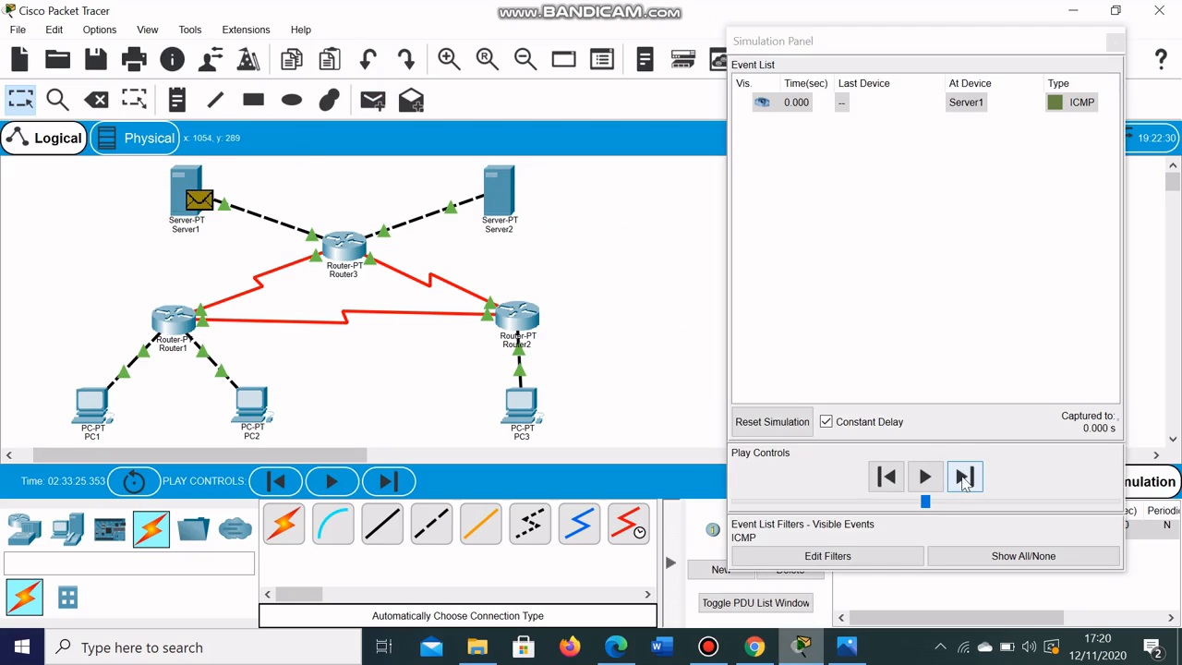
left_click(964, 476)
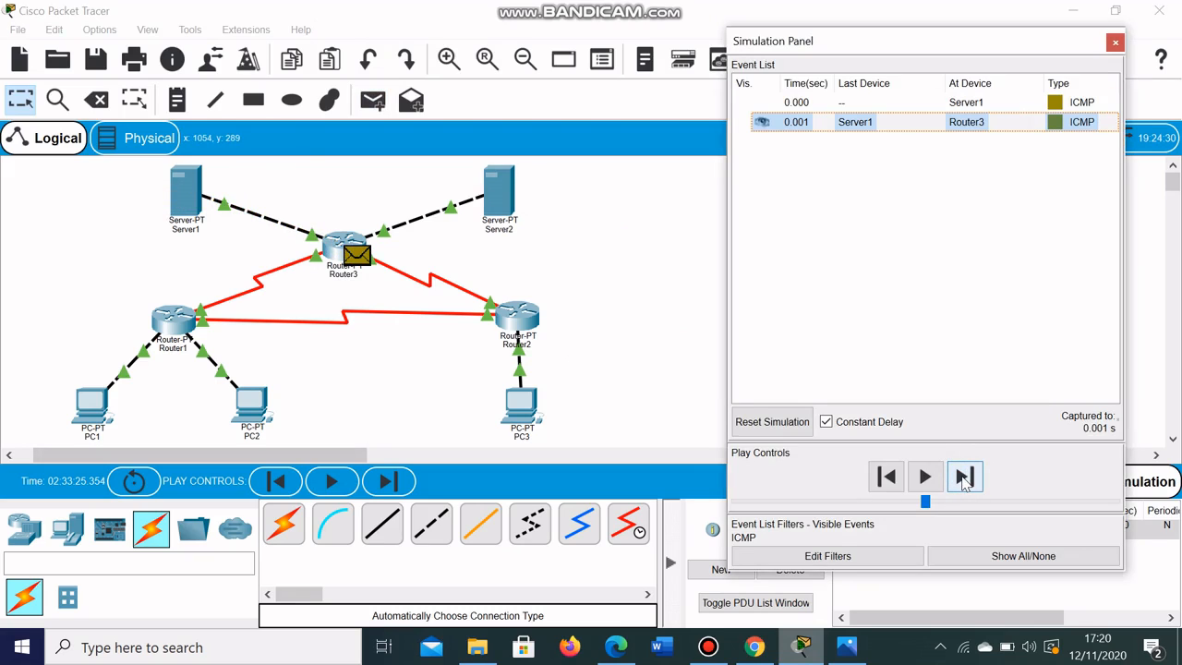
left_click(963, 476)
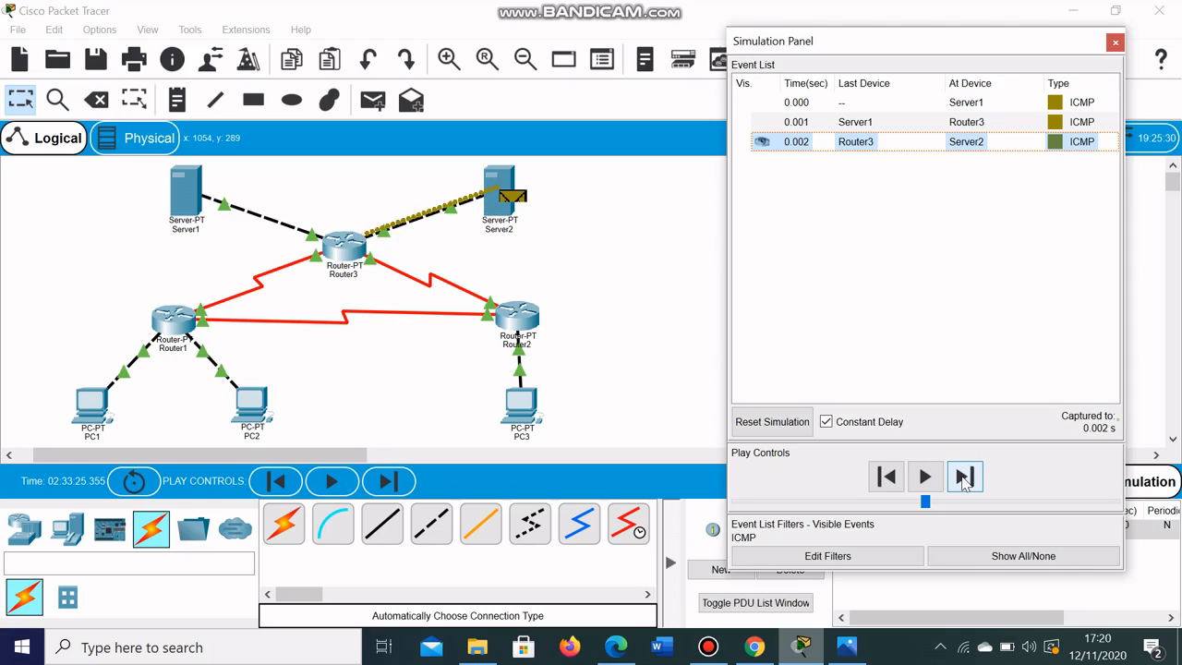
left_click(964, 477)
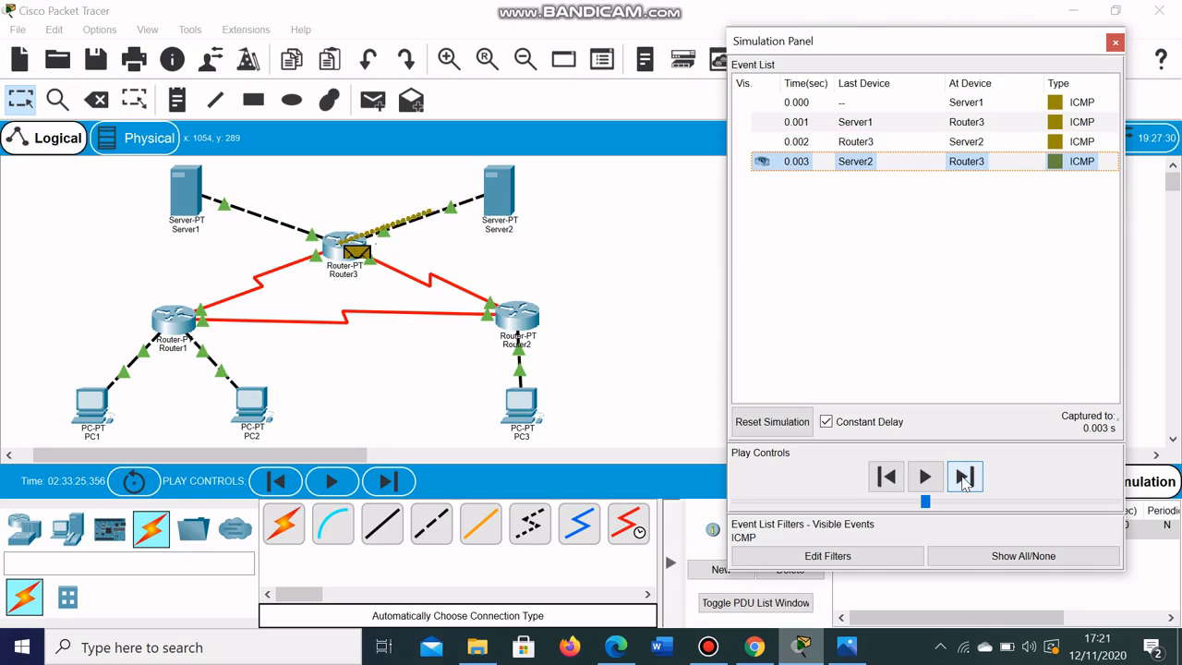
left_click(963, 477)
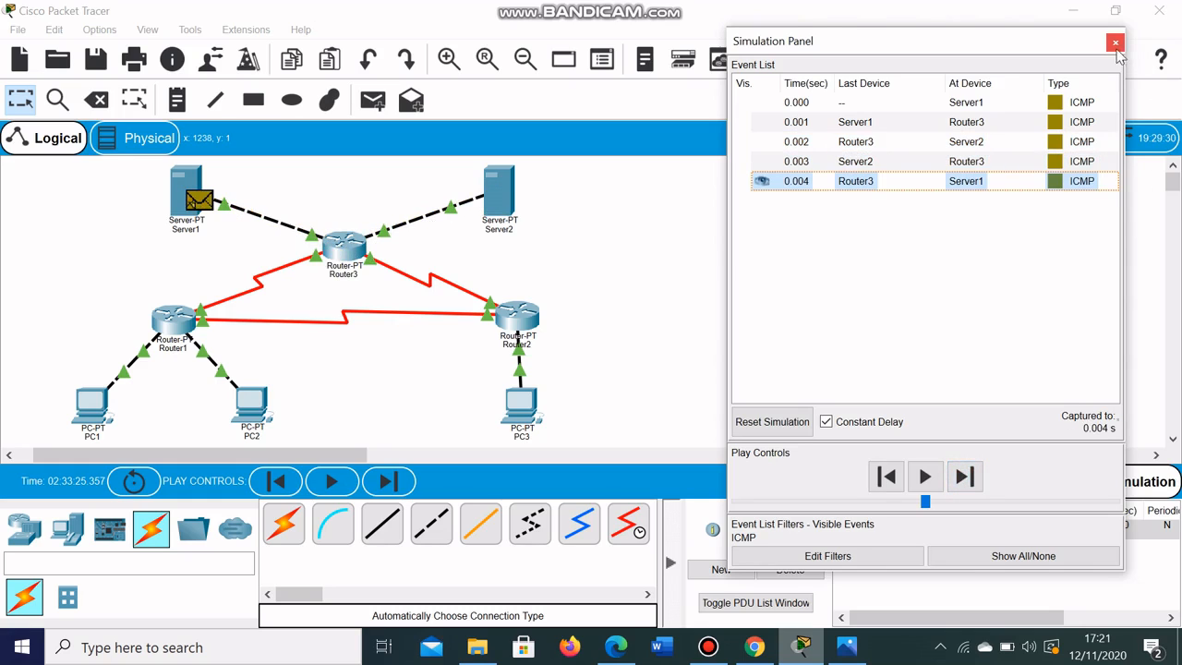
left_click(1115, 42)
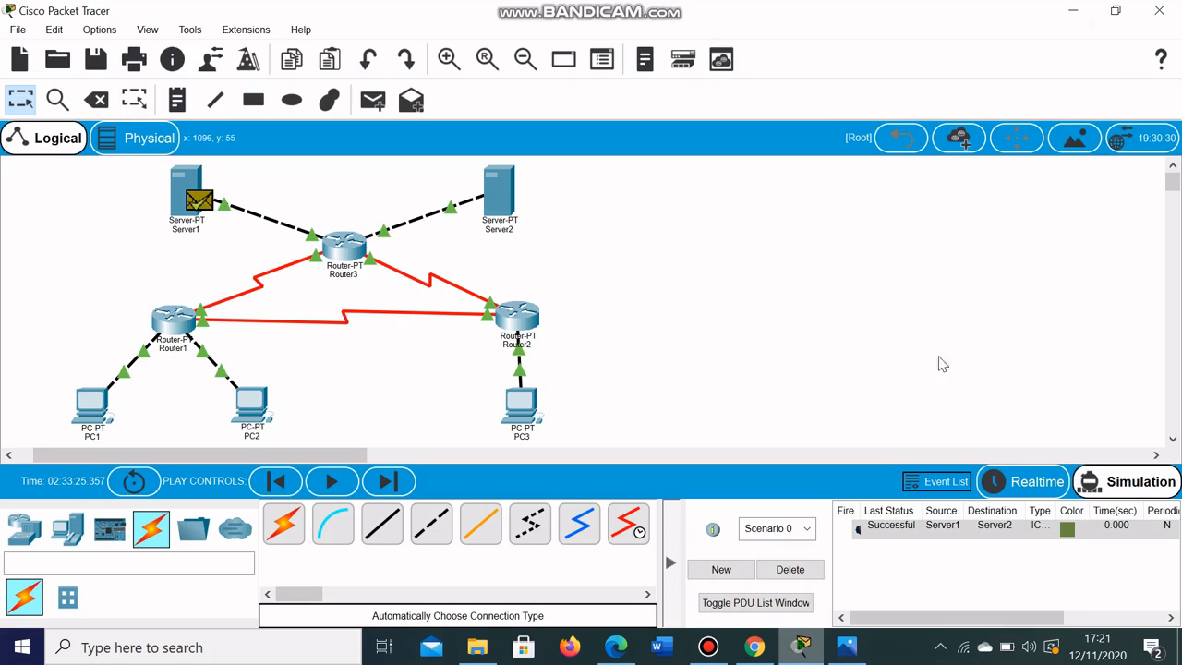
left_click(786, 569)
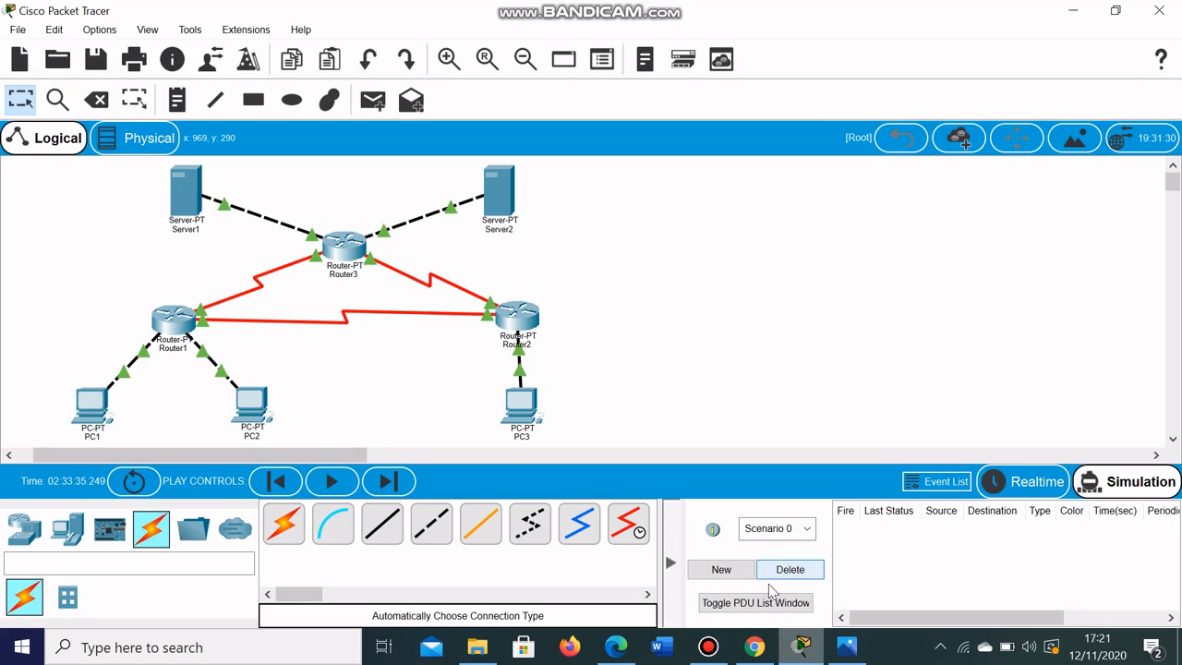
- Check the tenth packet scenario on the tutorial page in Chrome, and add a simple PDU from Server1 to PC1 in Packet Tracer
left_click(755, 646)
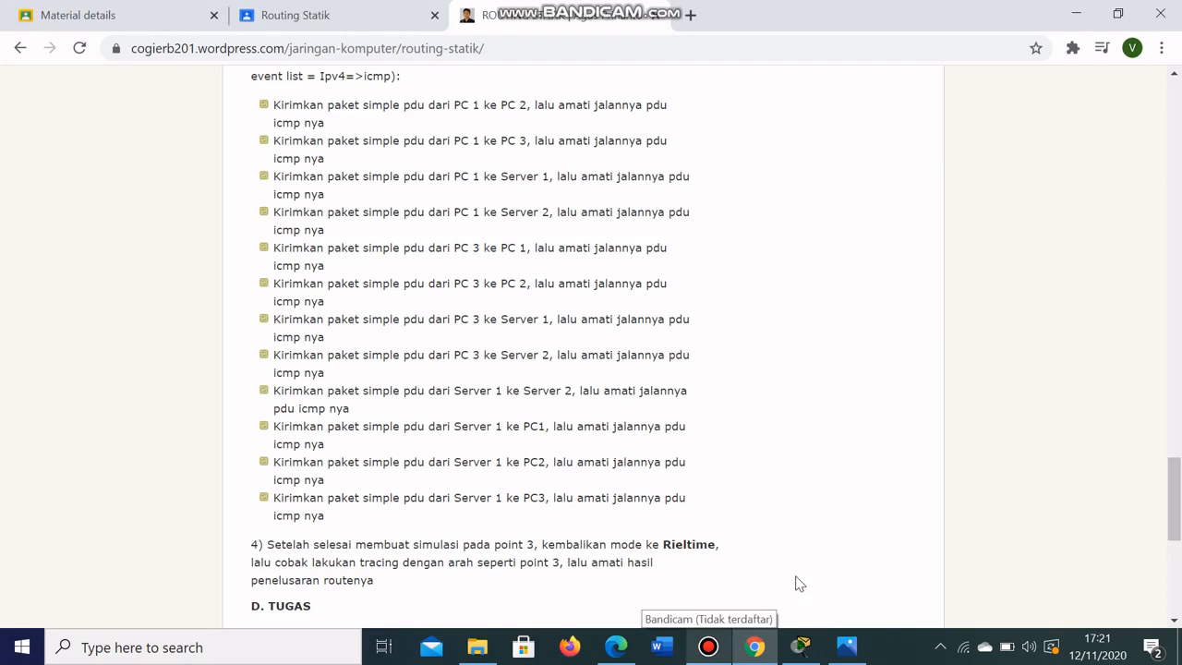
left_click(805, 645)
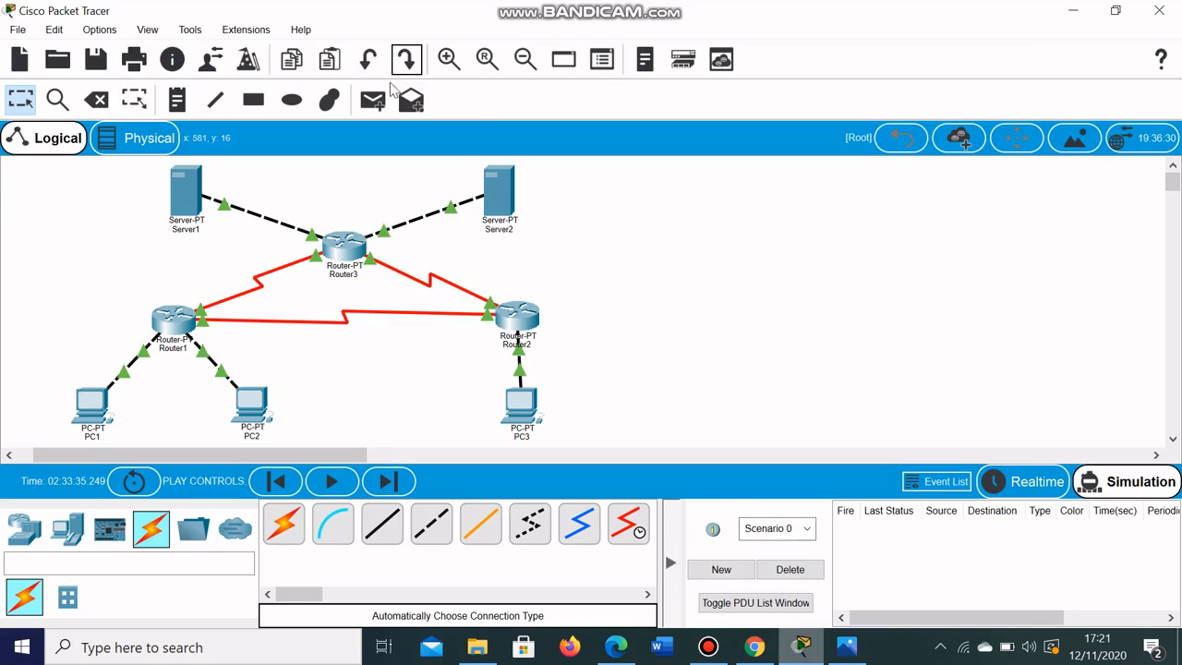
left_click(184, 199)
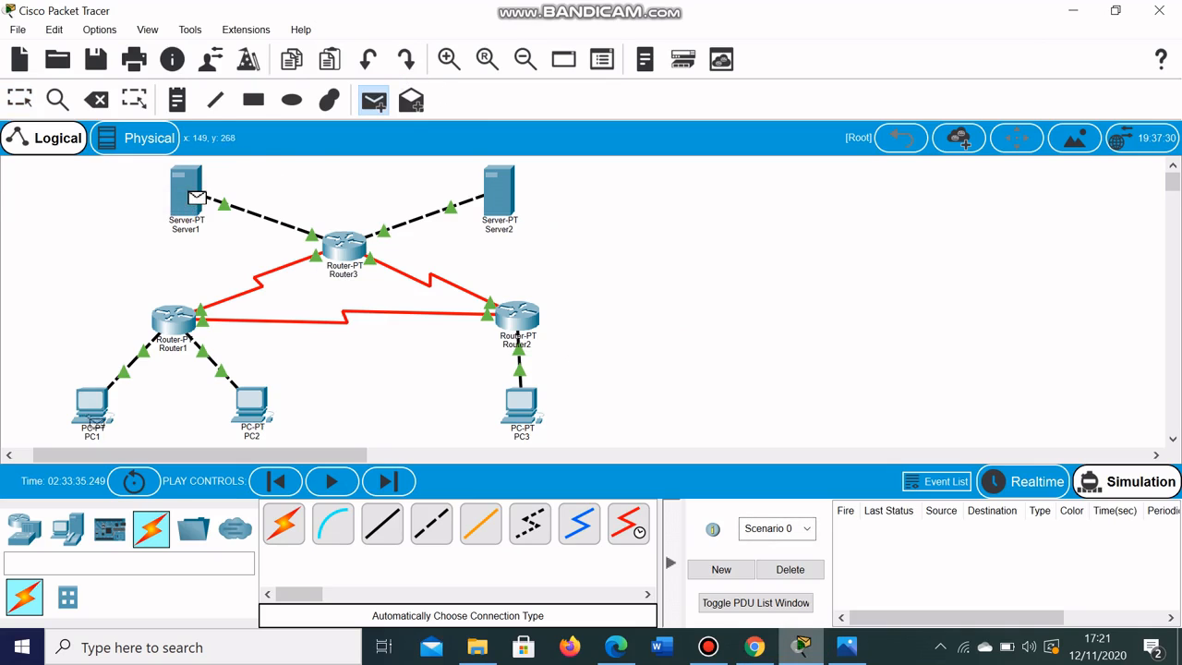
left_click(92, 404)
- Step the ICMP packet through the event list from Server1 to PC1 and back to Server1, and delete the finished scenario
left_click(935, 481)
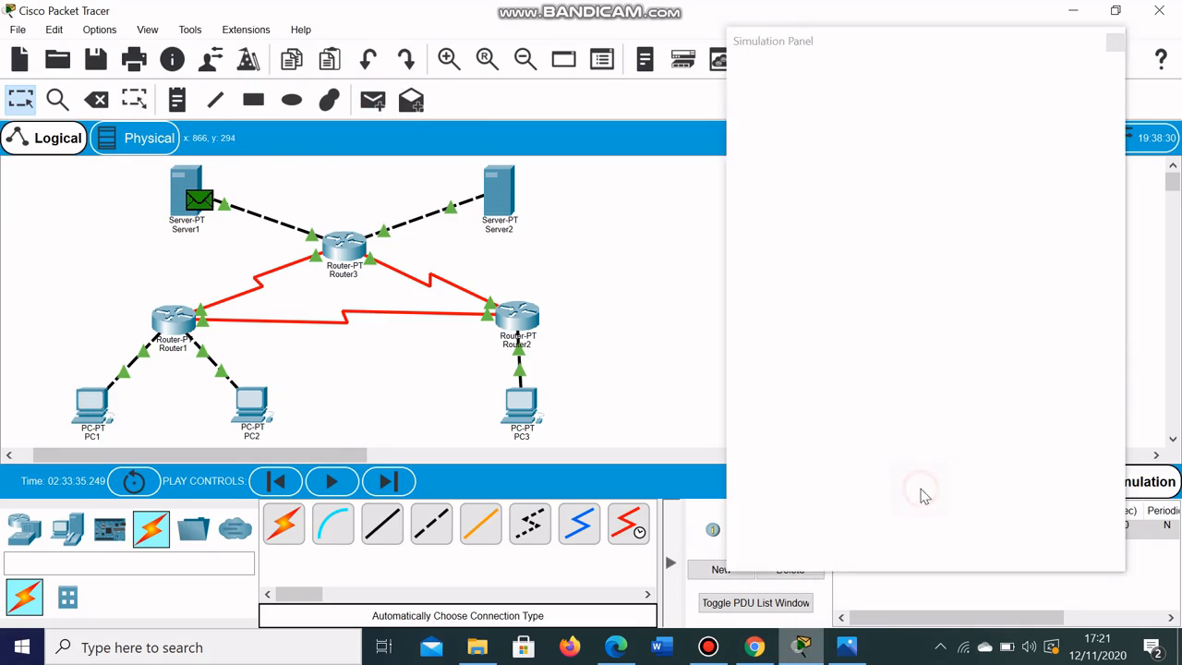
left_click(965, 476)
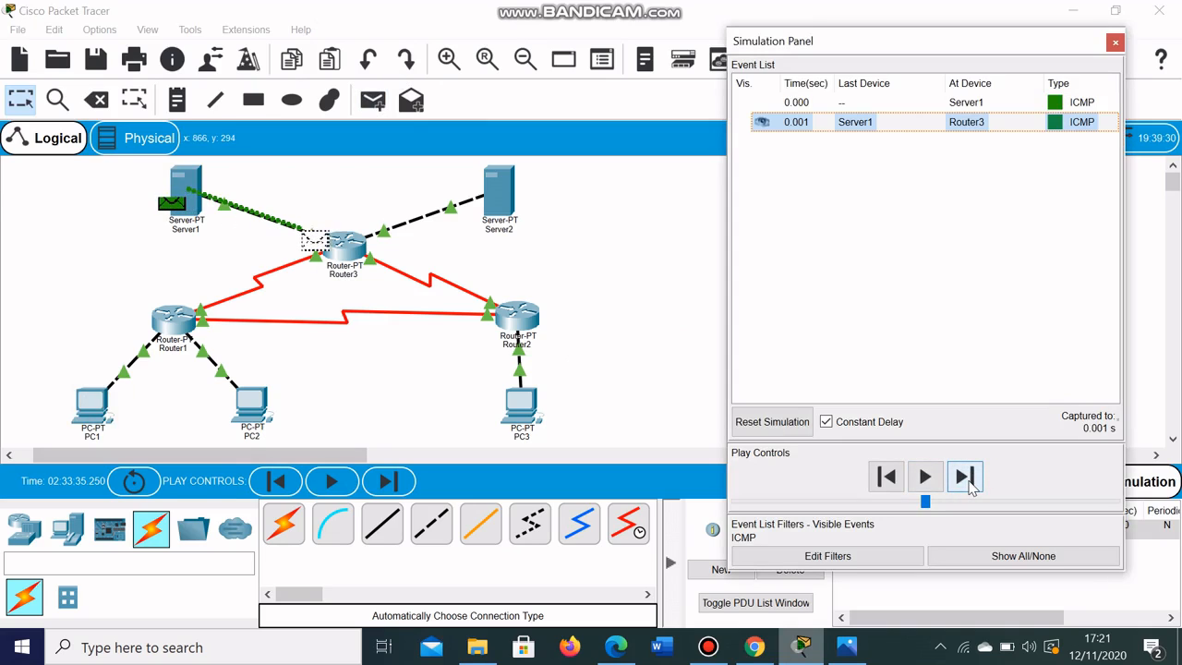
left_click(969, 488)
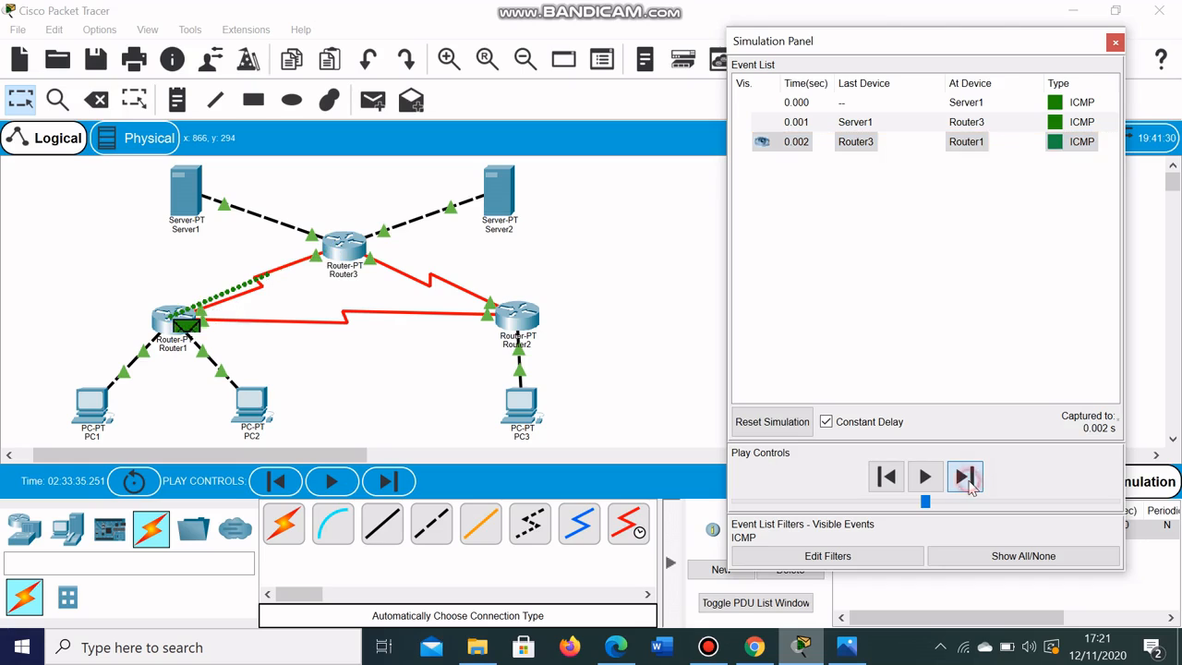
left_click(965, 476)
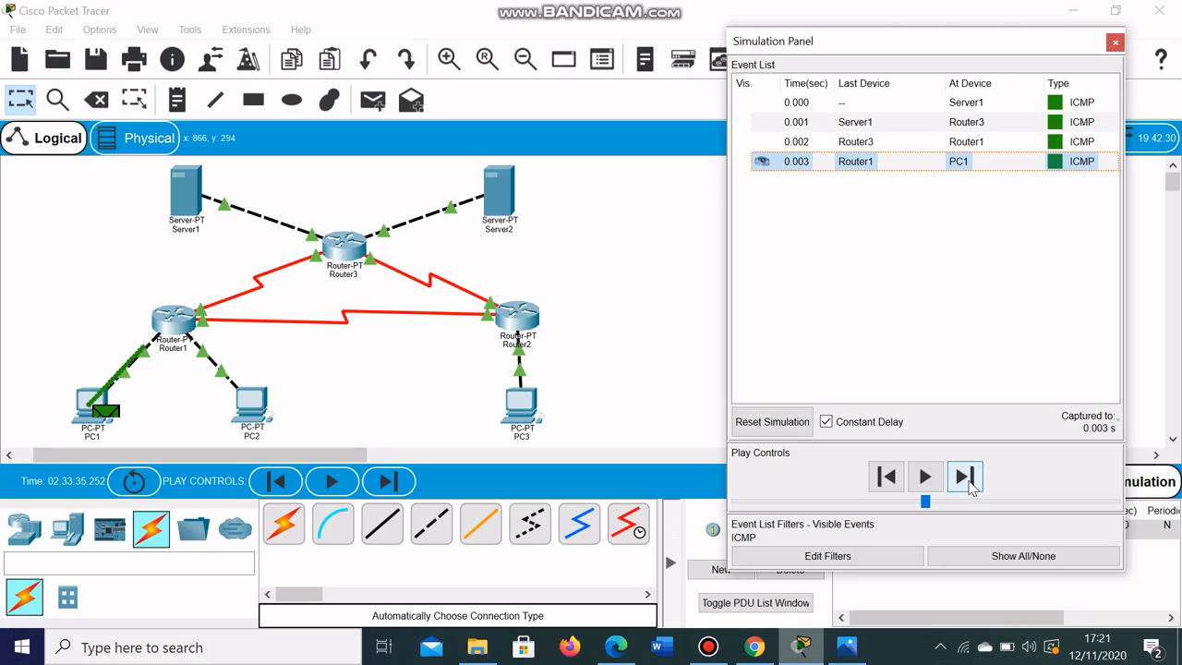
left_click(964, 476)
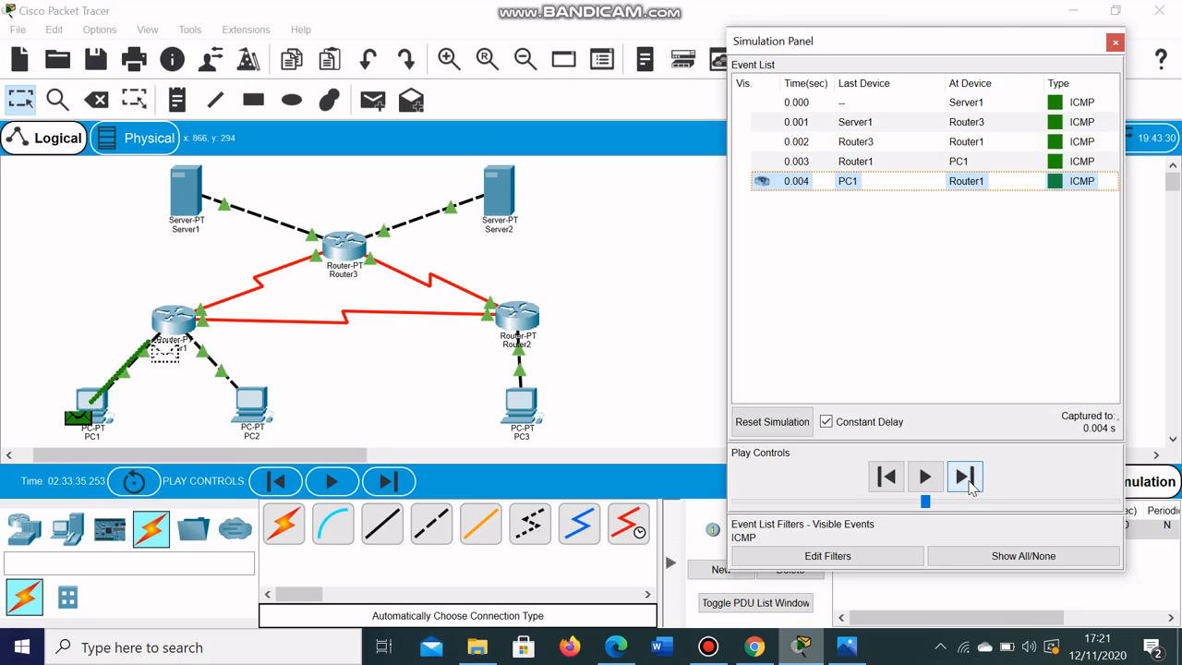
left_click(964, 477)
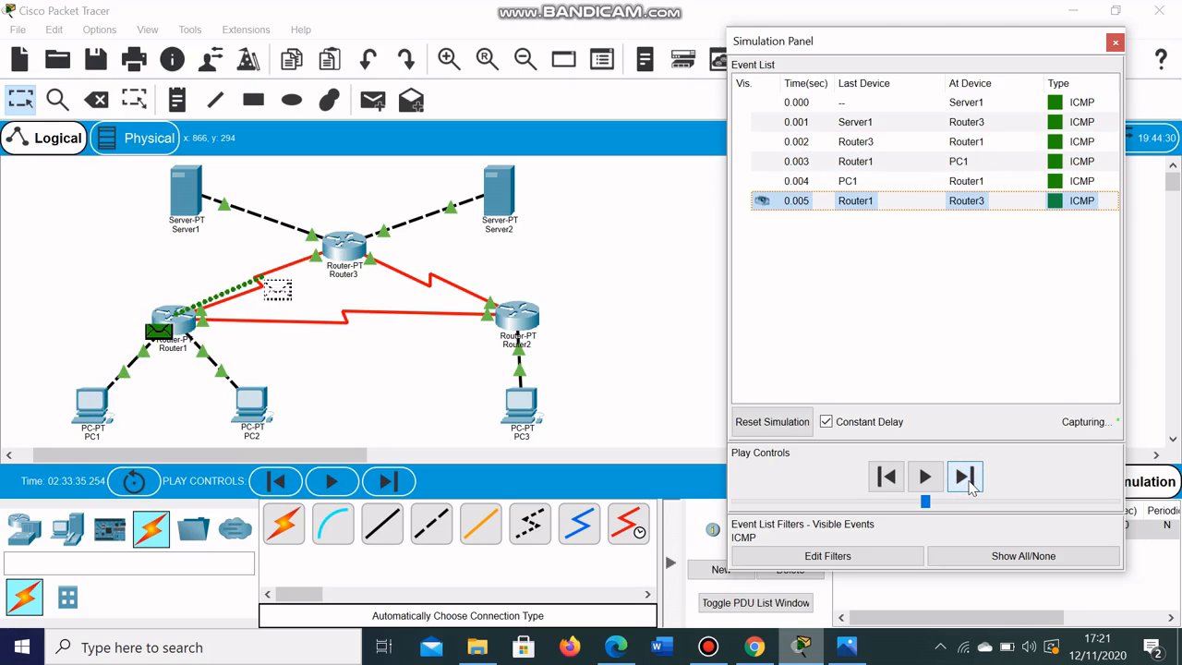
left_click(967, 478)
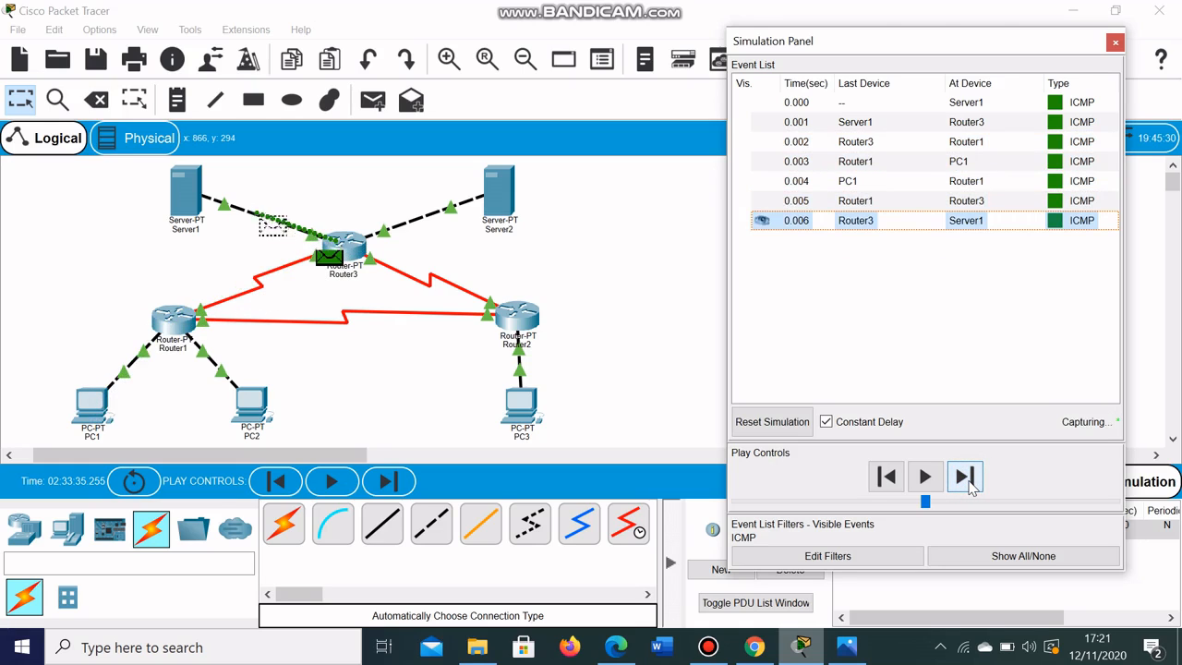
left_click(1115, 41)
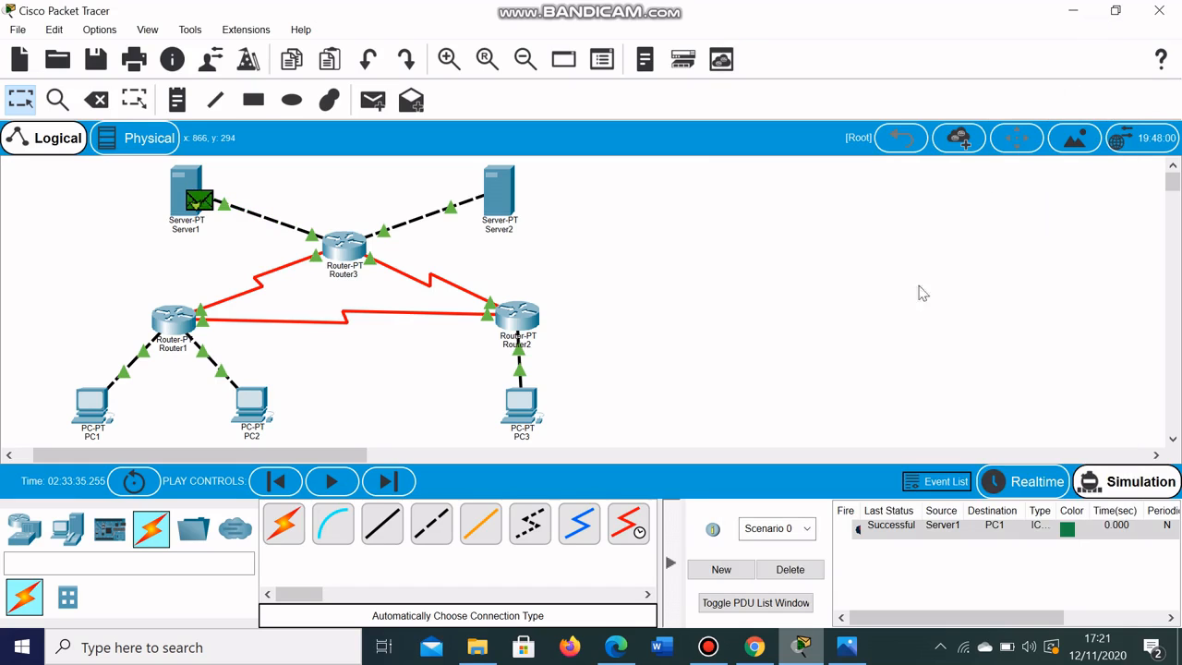
left_click(789, 569)
- Check the eleventh packet scenario on the tutorial page in Chrome, and add a simple PDU from Server1 to PC2 in Packet Tracer
left_click(755, 648)
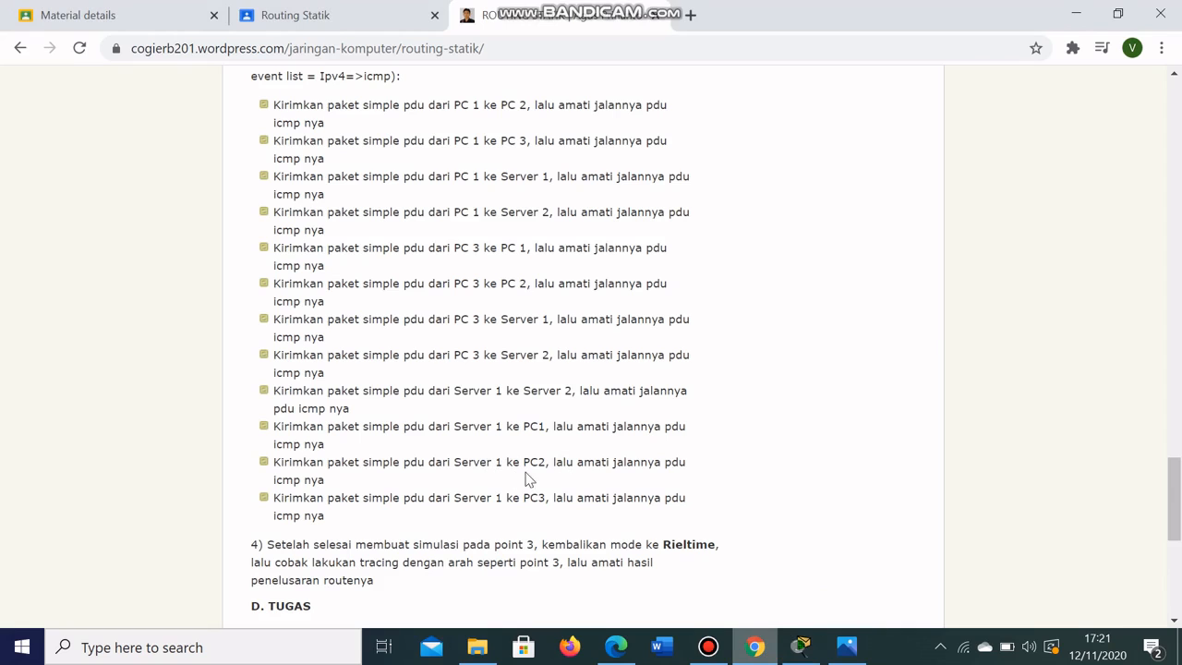
left_click(801, 646)
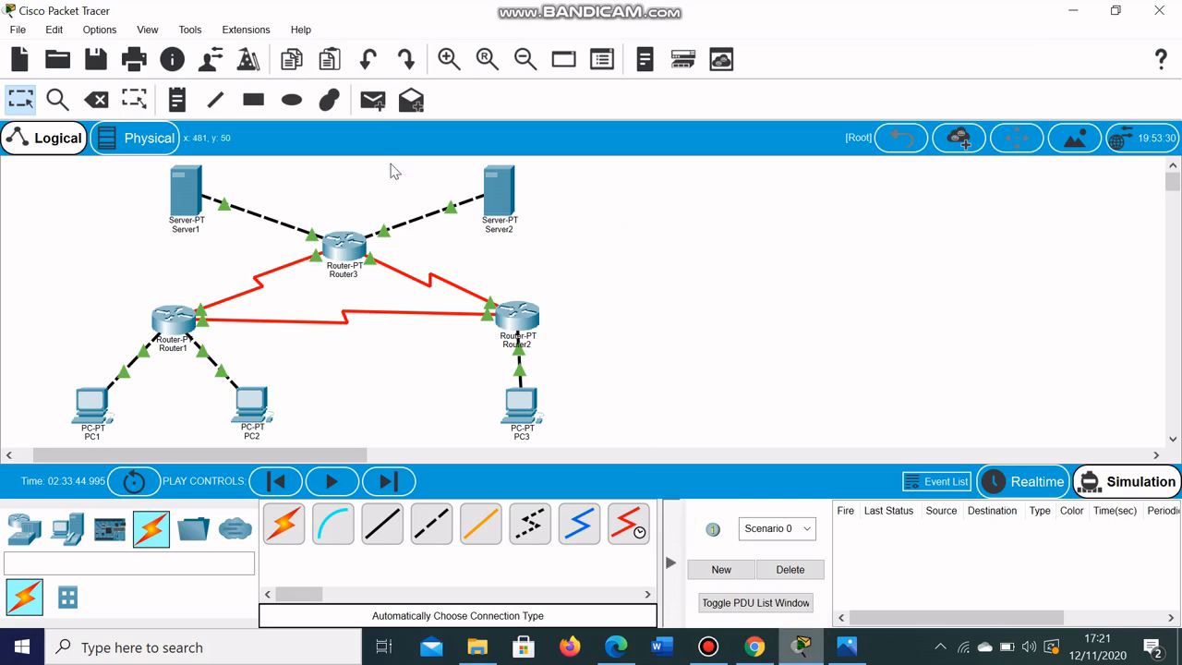
left_click(373, 101)
left_click(187, 191)
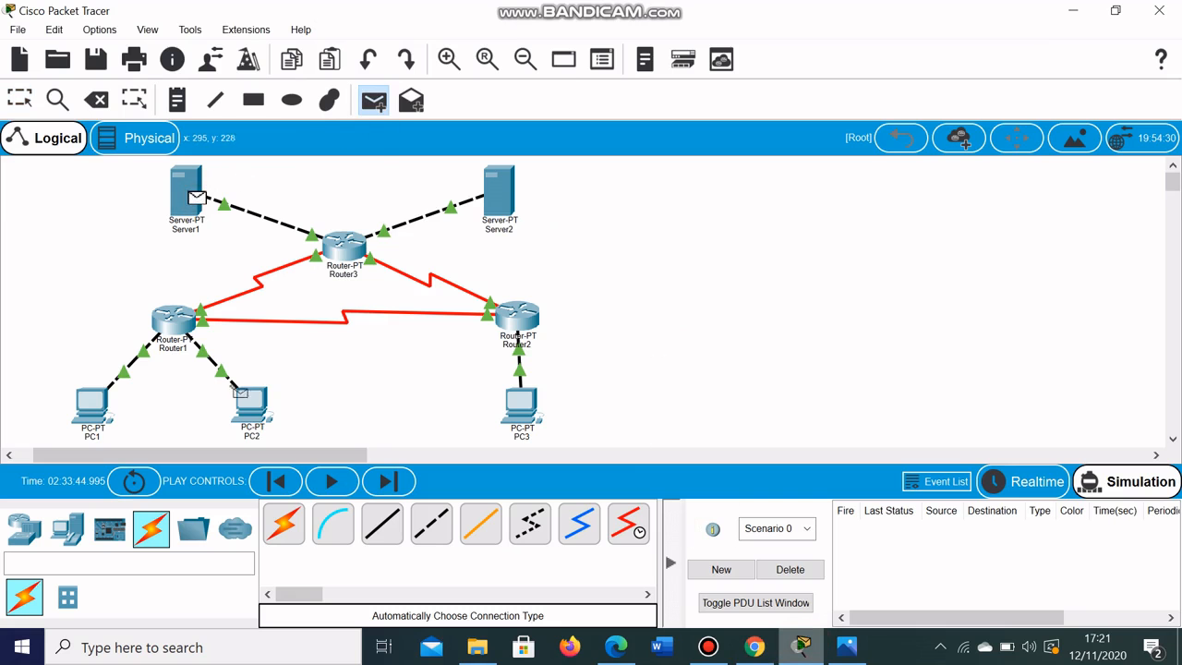
left_click(238, 409)
- Step the ICMP packet through the event list from Server1 to PC2 and back to Server1, and delete the finished scenario
left_click(930, 481)
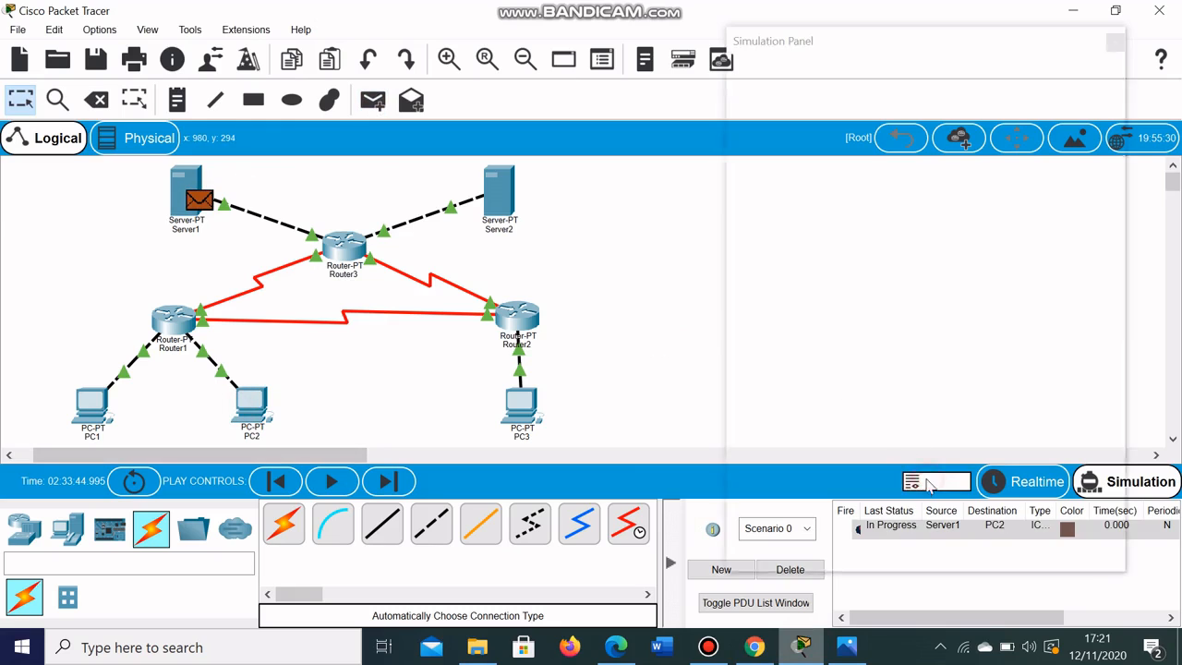
left_click(971, 485)
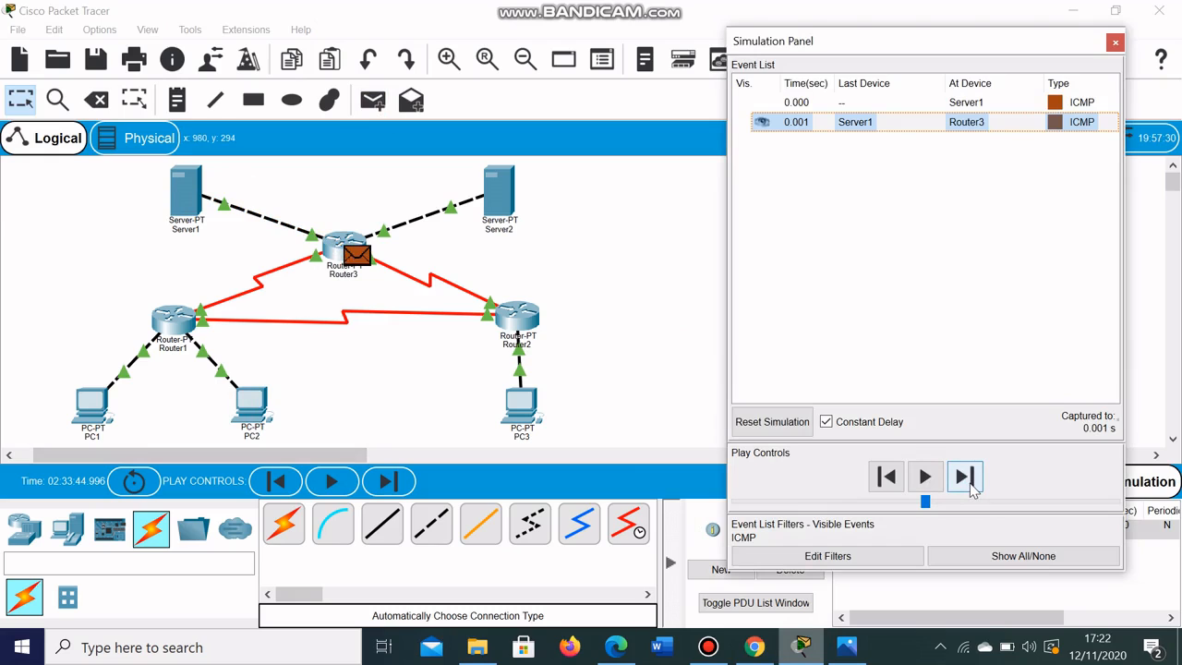
left_click(965, 477)
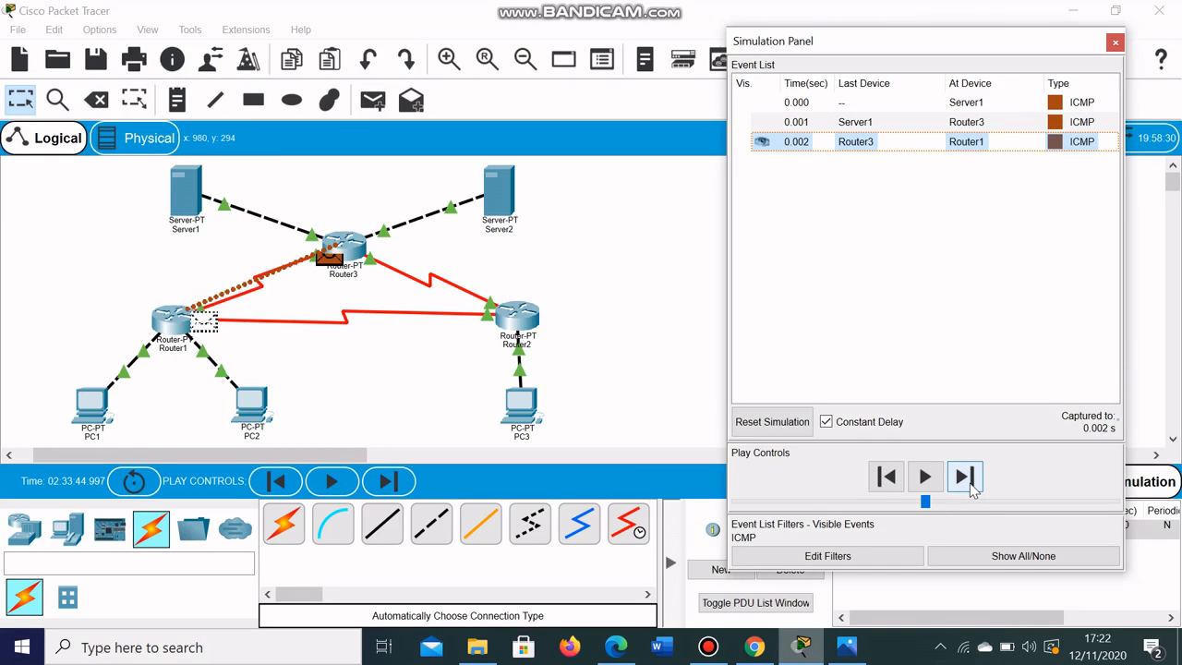
left_click(964, 478)
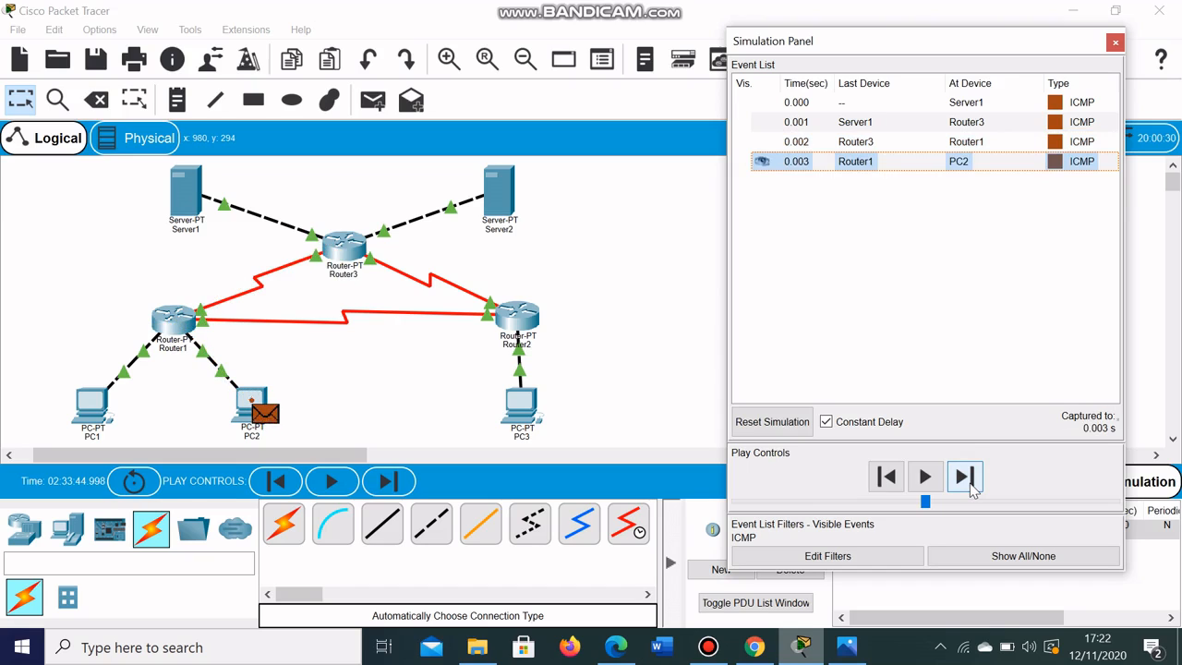
left_click(964, 478)
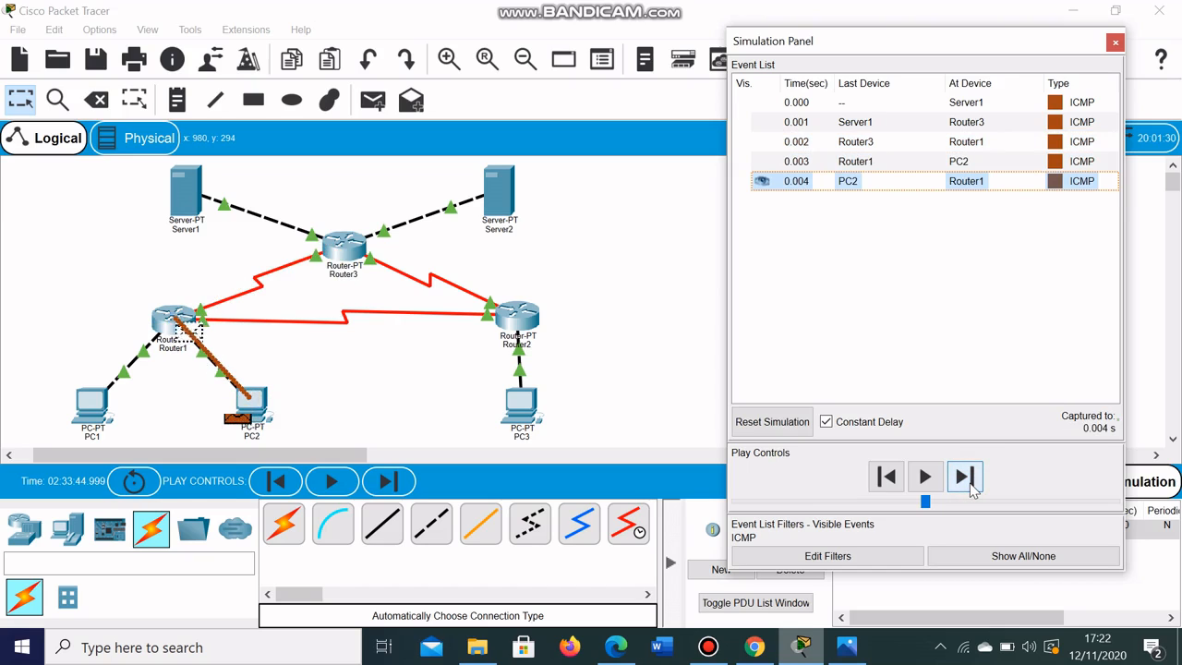
left_click(965, 478)
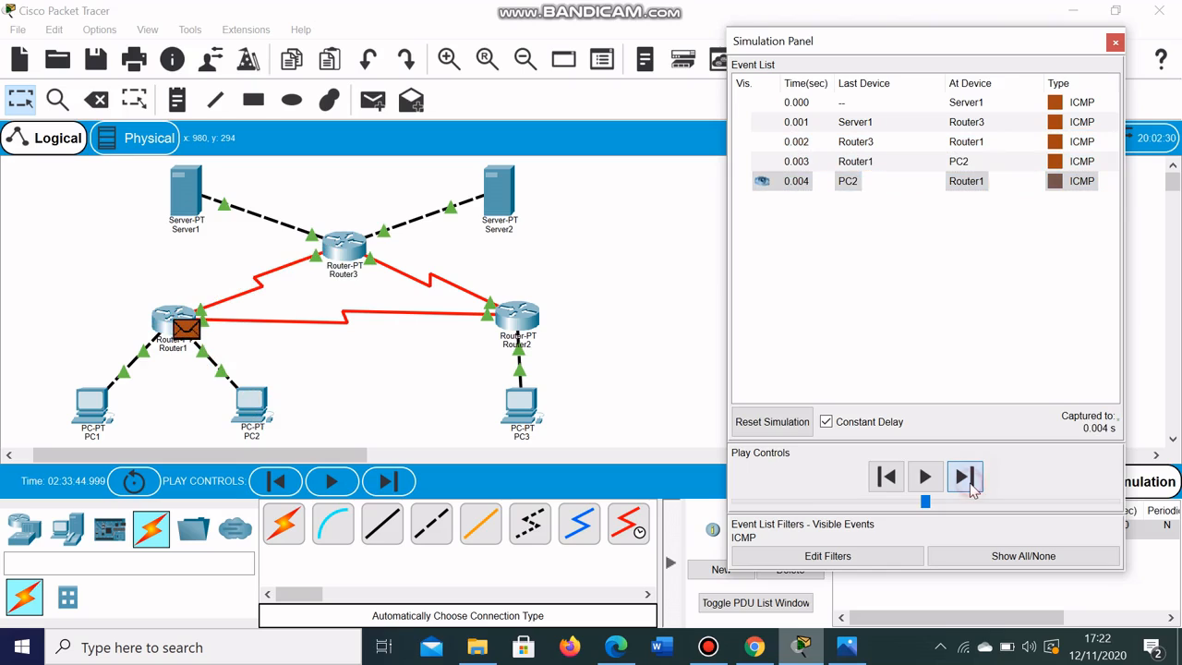
left_click(969, 484)
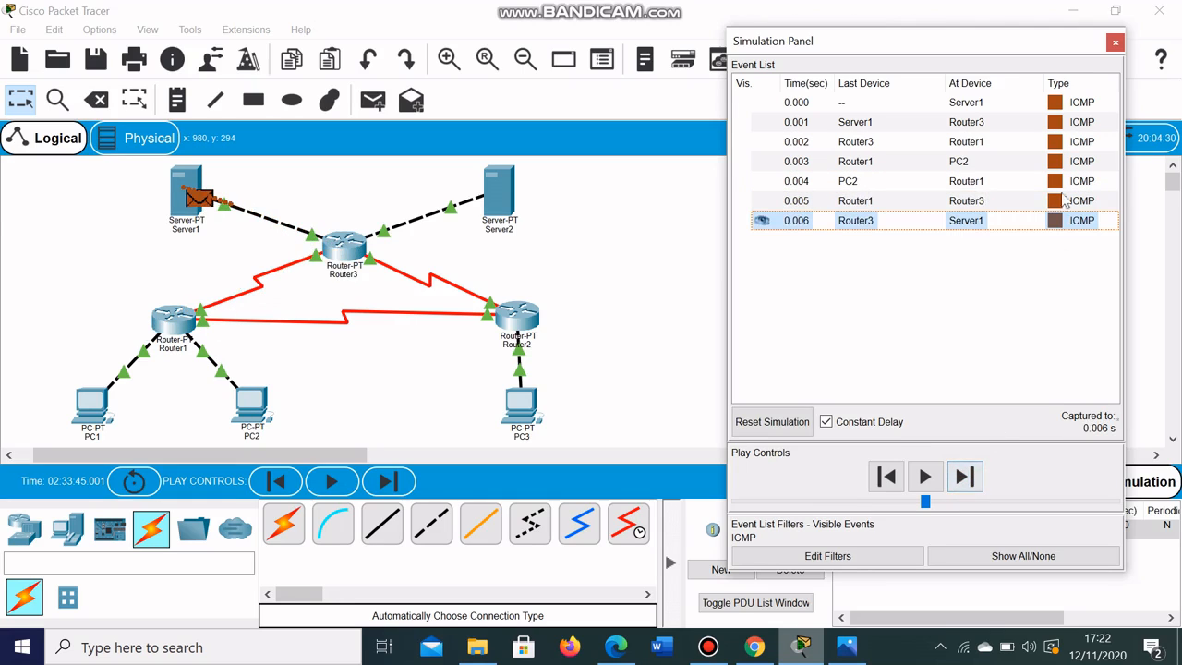
left_click(1114, 43)
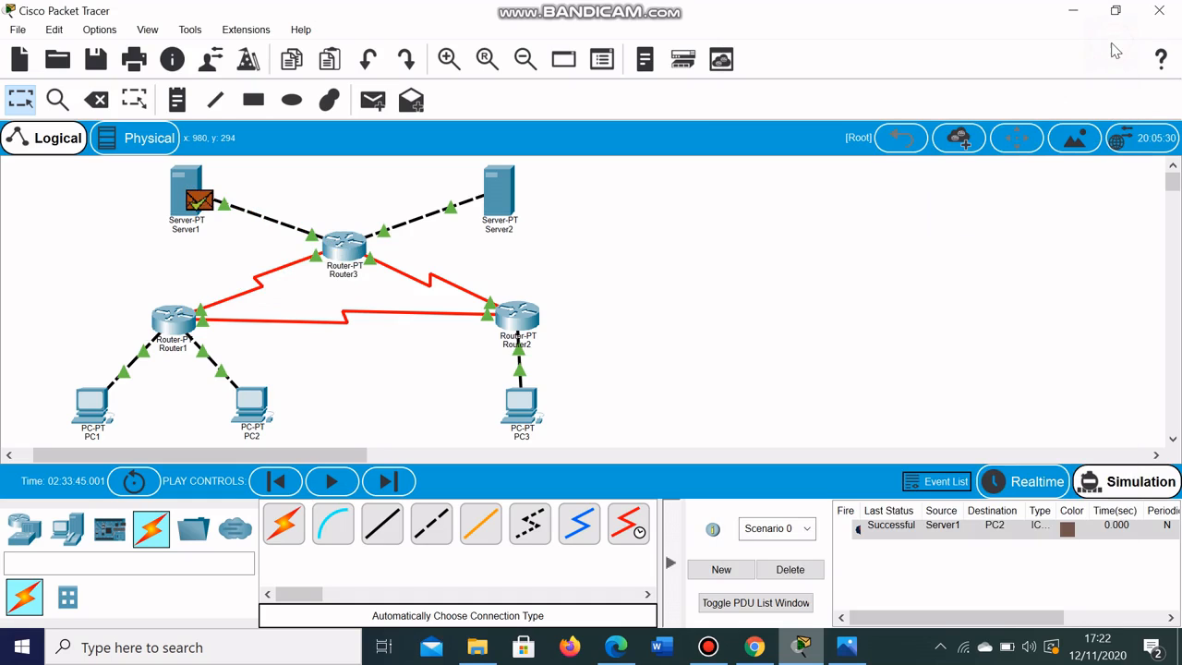
left_click(791, 574)
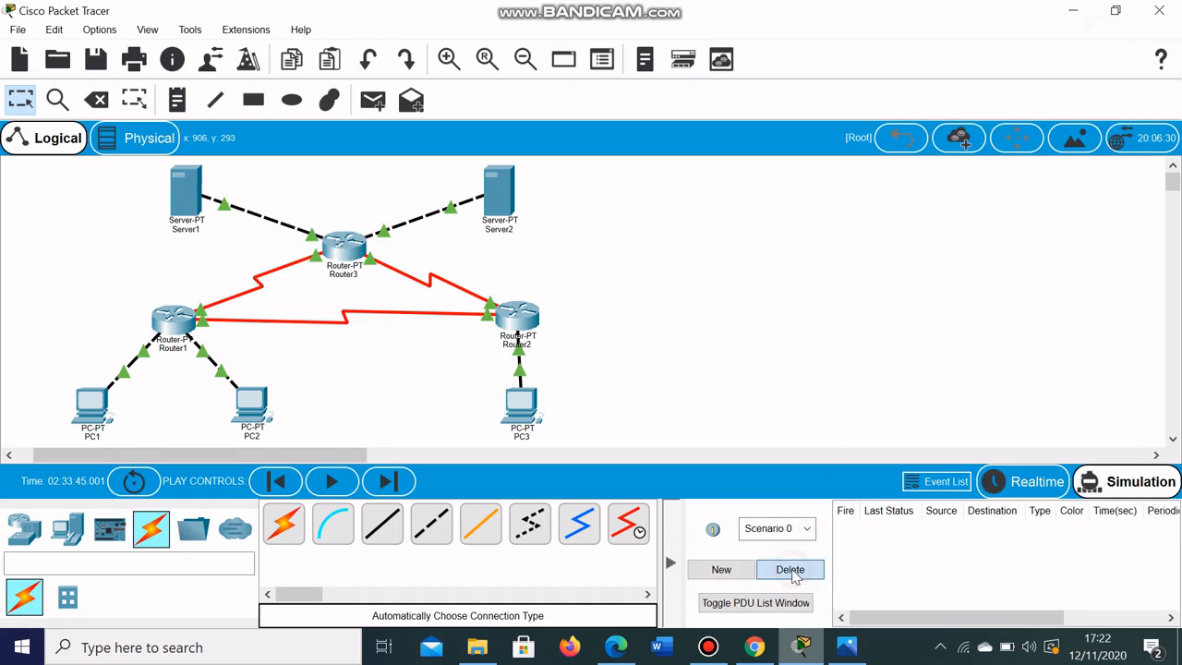
- Check the twelfth packet scenario on the tutorial page in Chrome, and add a simple PDU from Server1 to PC3 in Packet Tracer
left_click(766, 650)
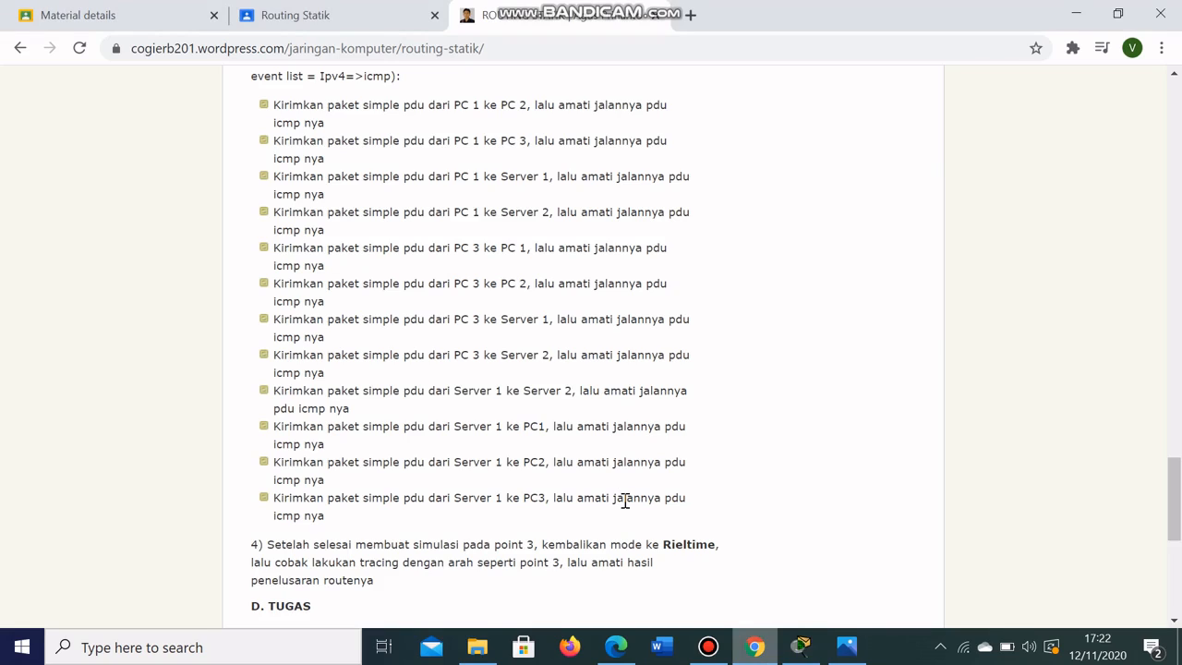
left_click(800, 646)
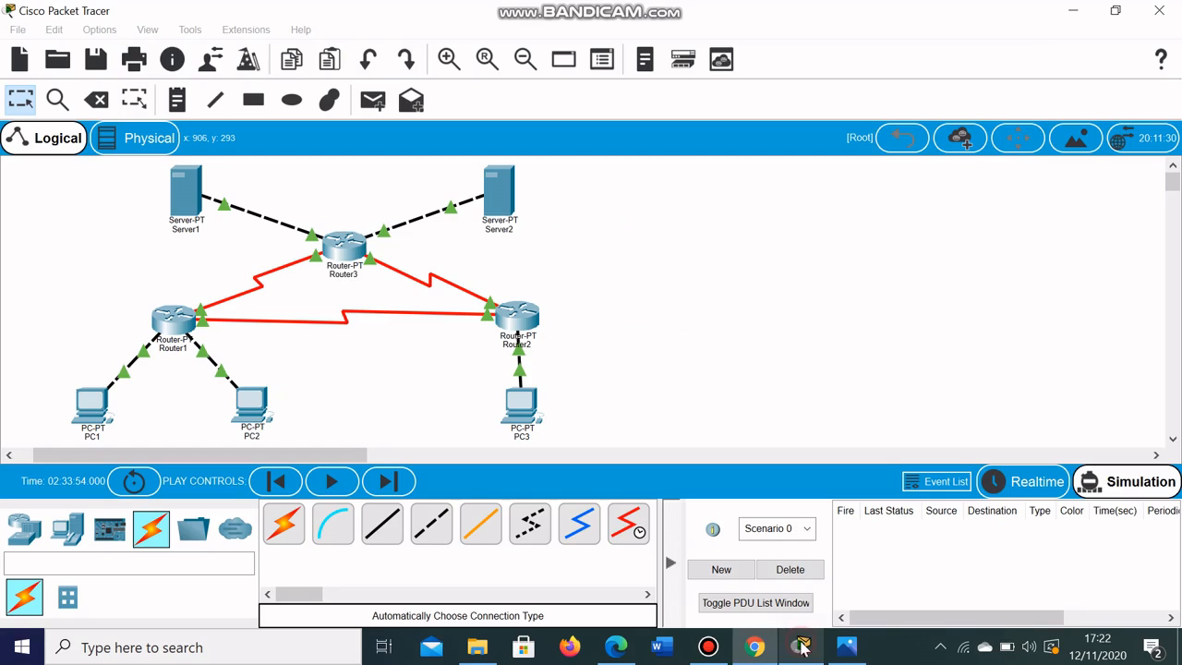
left_click(372, 99)
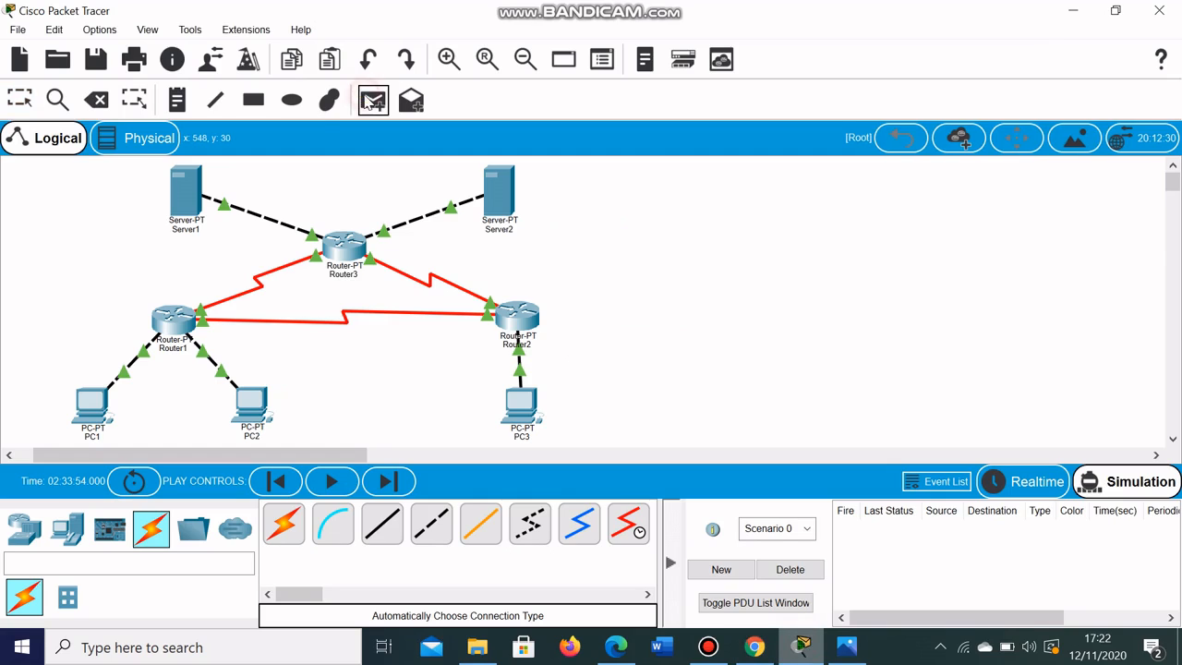
left_click(186, 191)
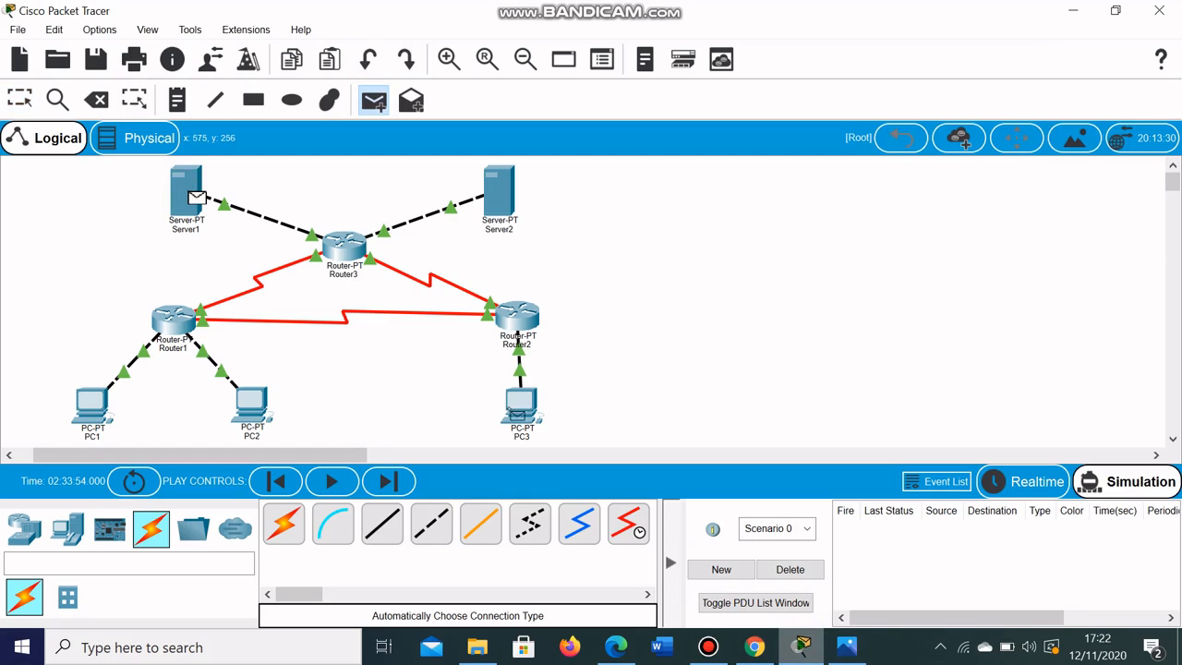
left_click(519, 411)
- Step the ICMP packet through the event list from Server1 to PC3 and back to Server1, and delete the finished scenario
left_click(946, 484)
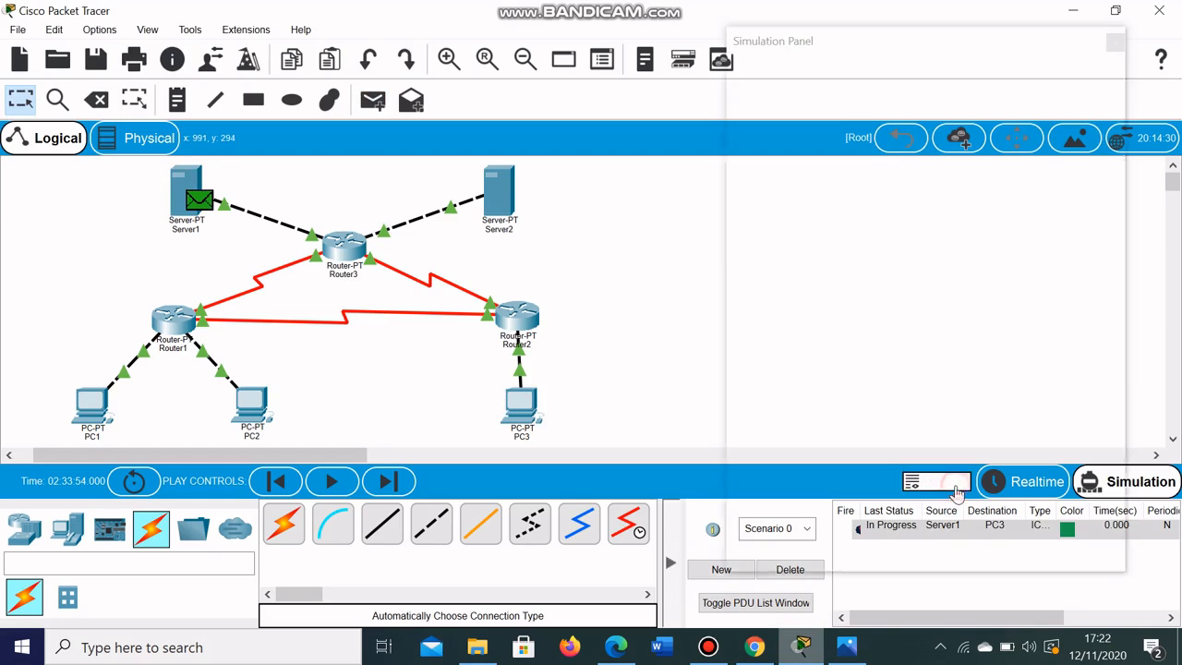
left_click(965, 476)
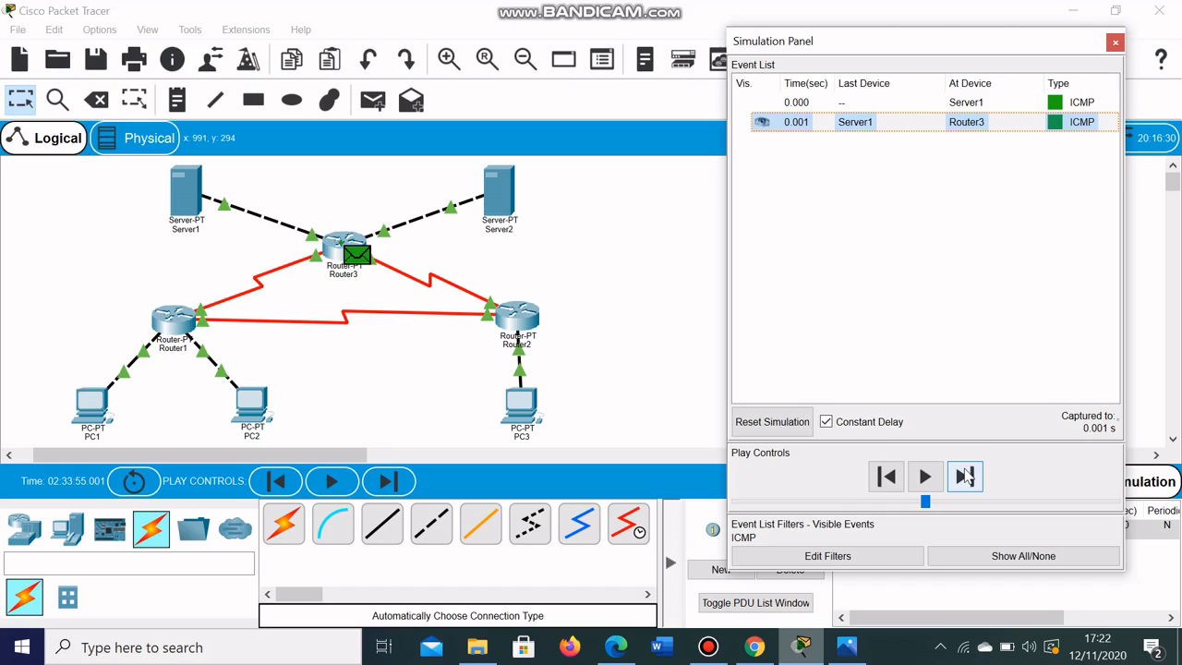
left_click(965, 477)
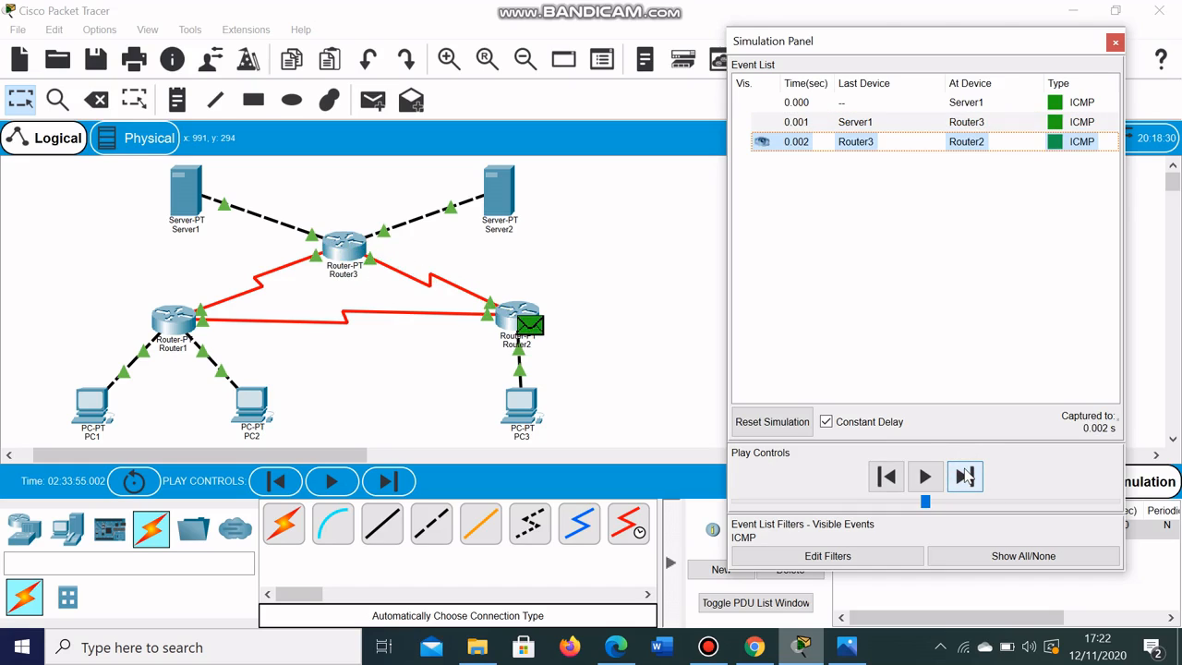
left_click(964, 476)
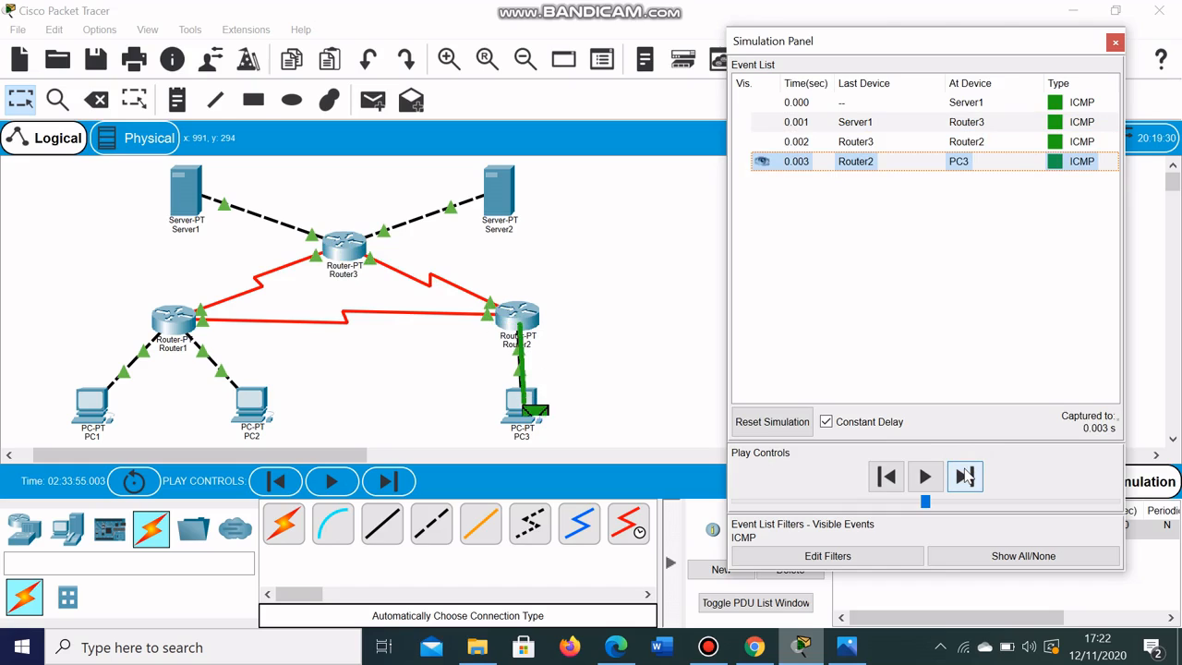
left_click(965, 476)
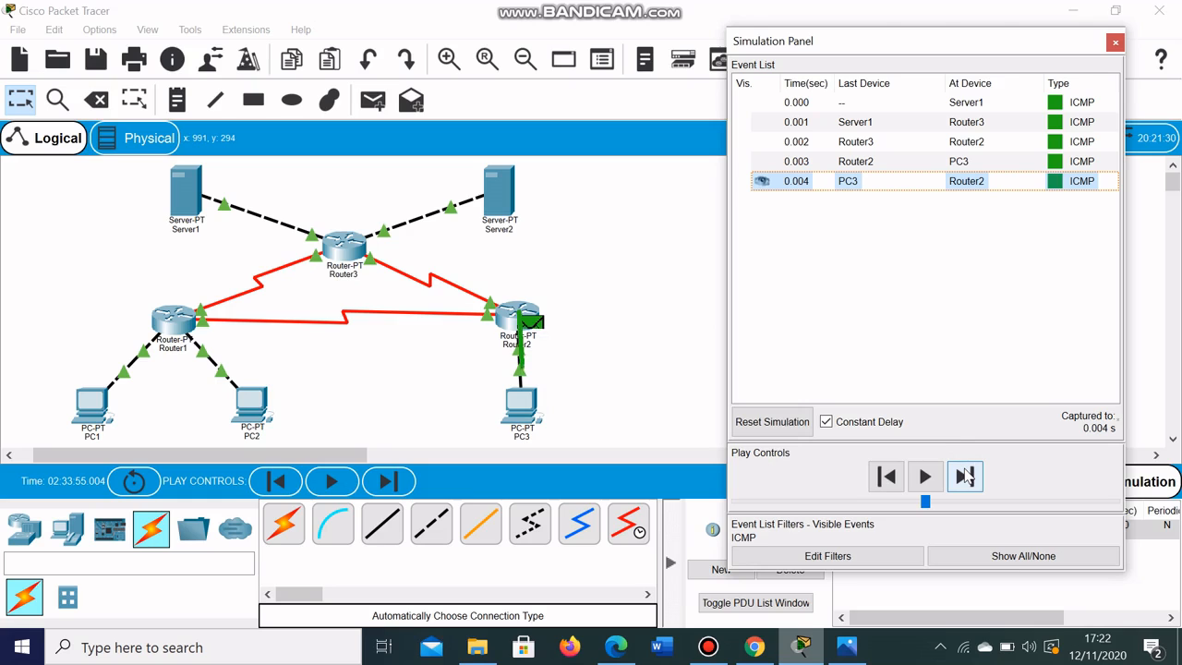
left_click(964, 476)
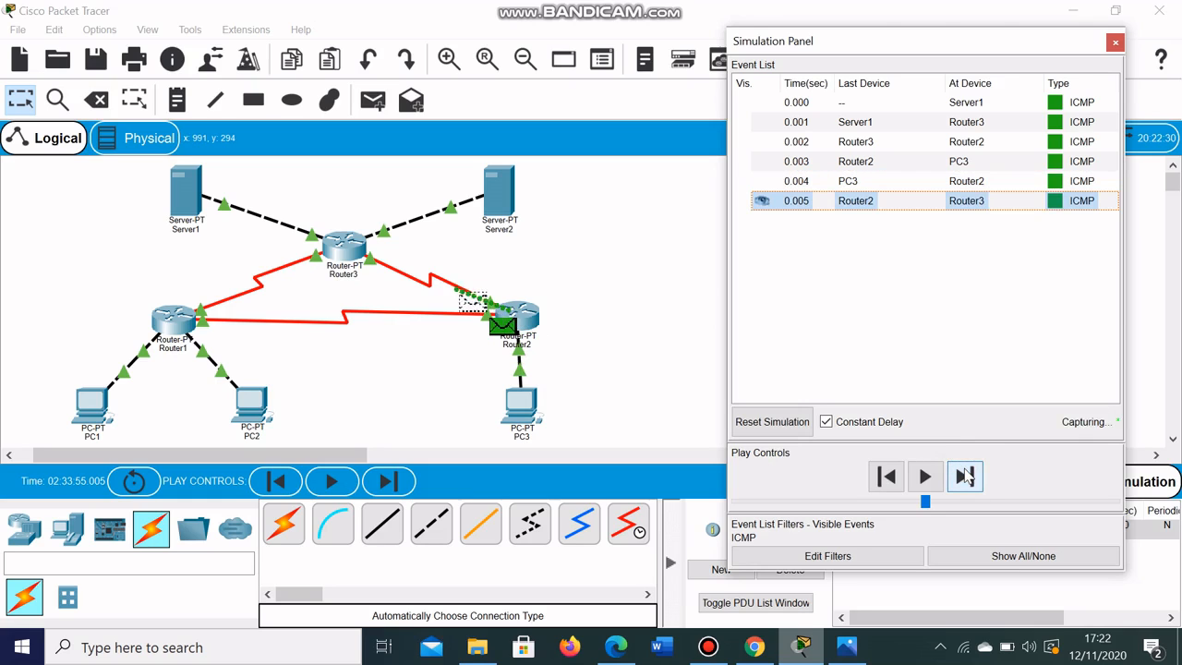
left_click(965, 477)
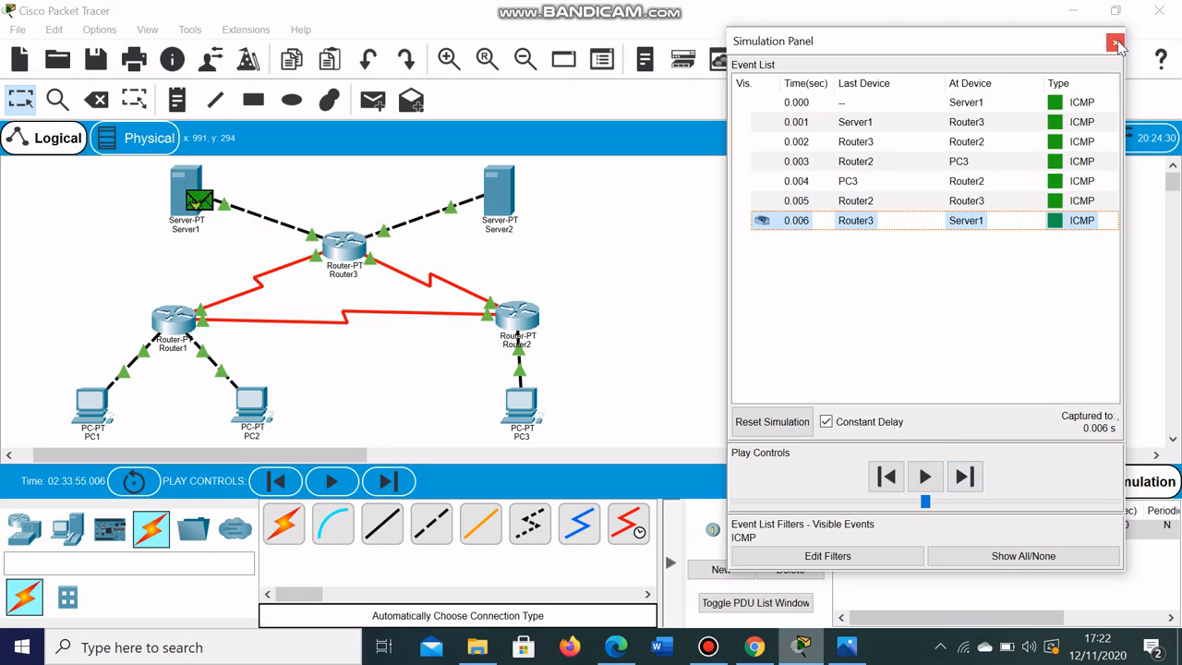
left_click(1115, 41)
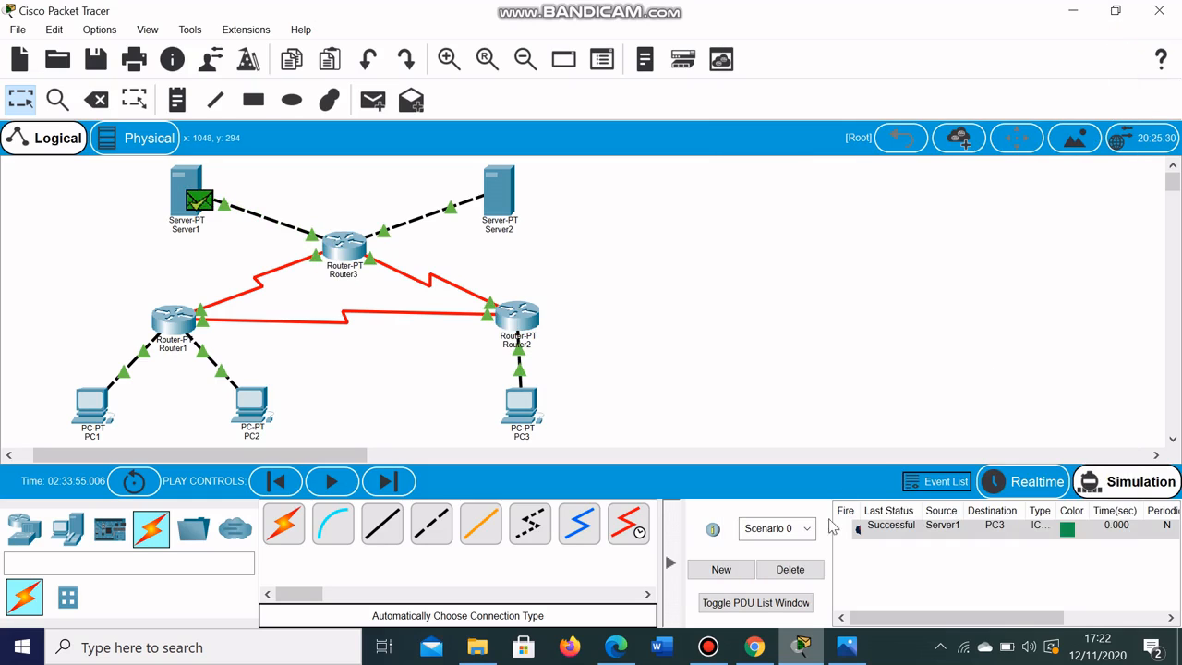
left_click(790, 570)
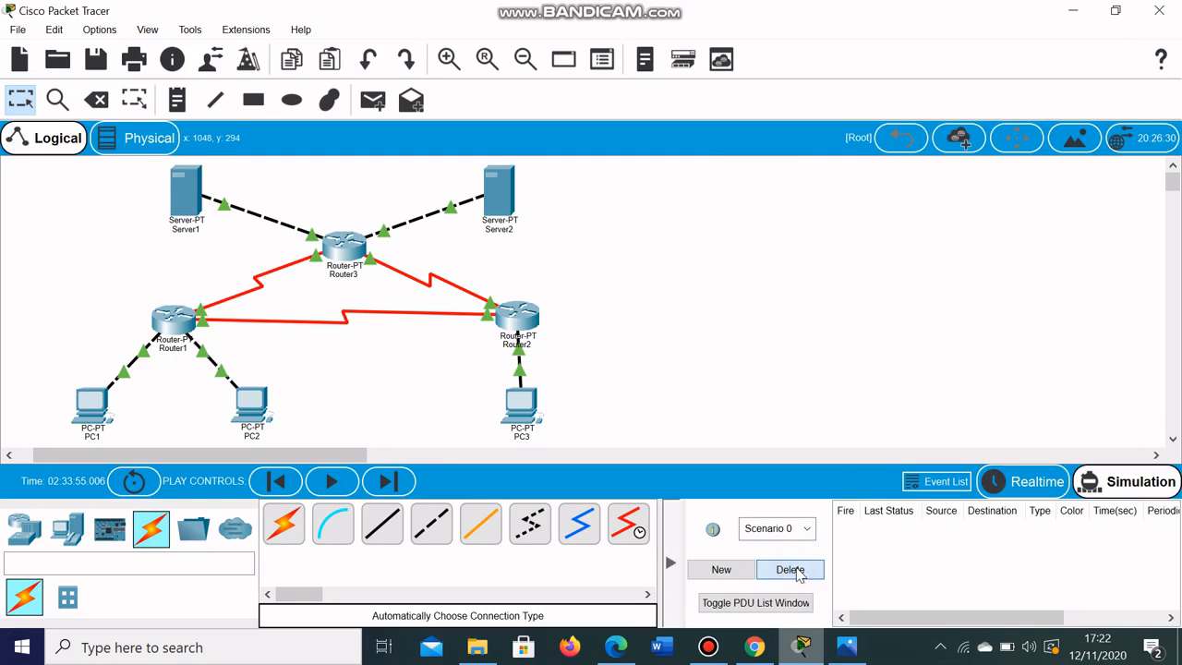
- Read point 4 on the tutorial page in Chrome, and switch Packet Tracer from Simulation to Realtime mode
left_click(757, 648)
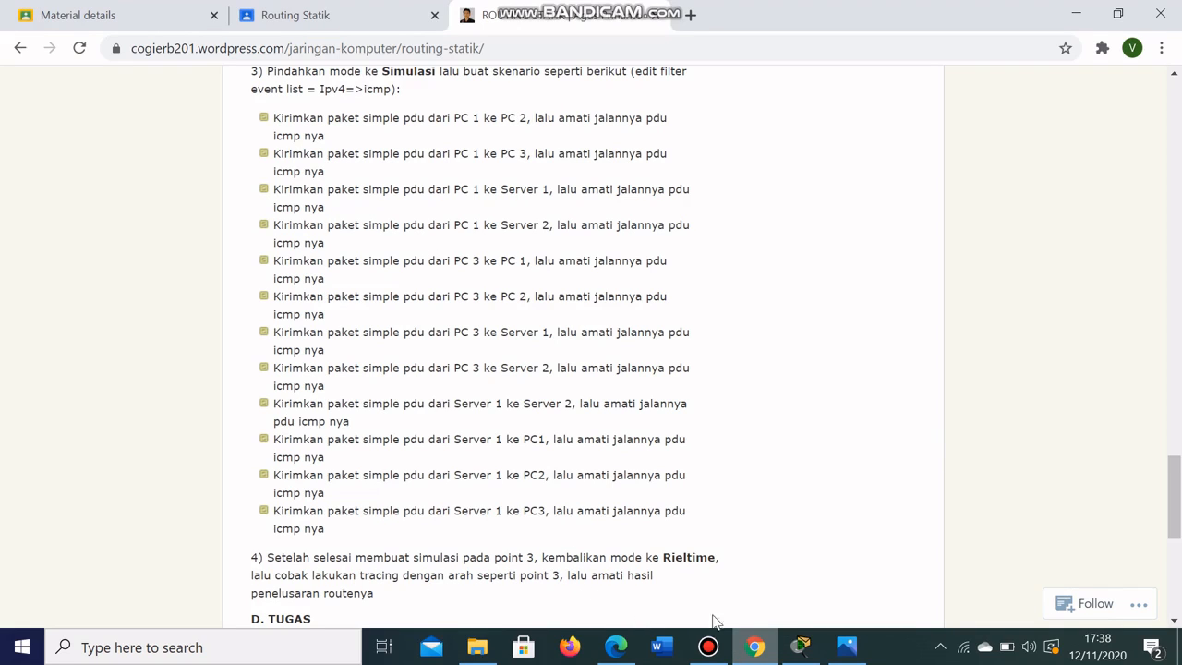
left_click(800, 646)
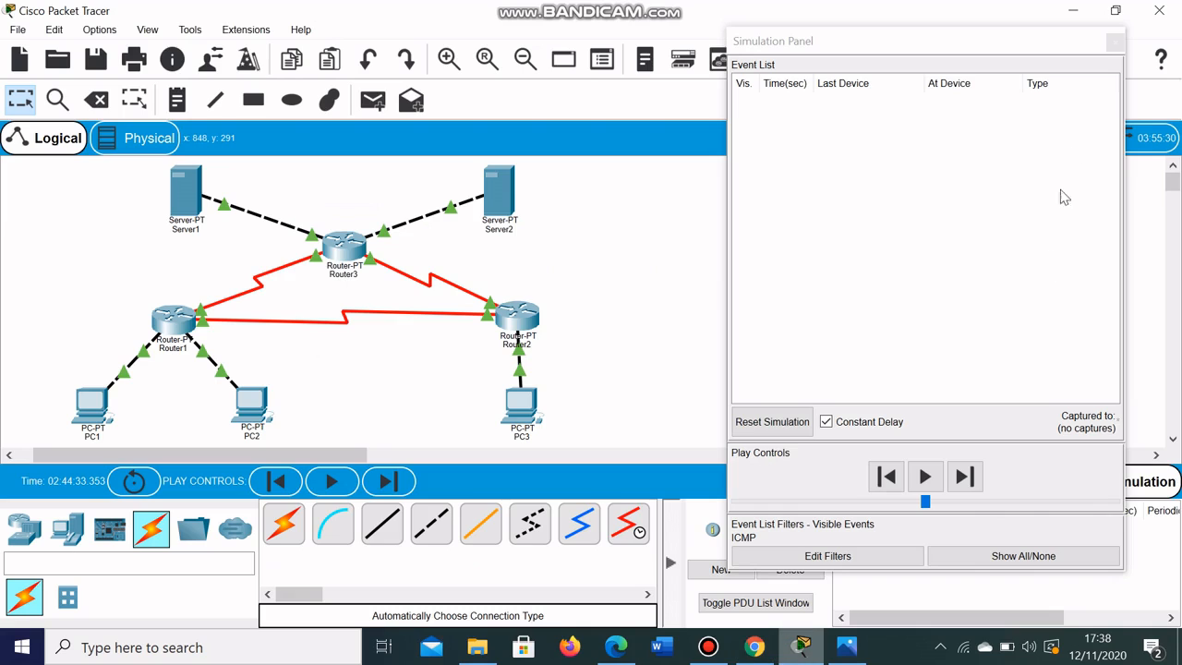
left_click(1115, 41)
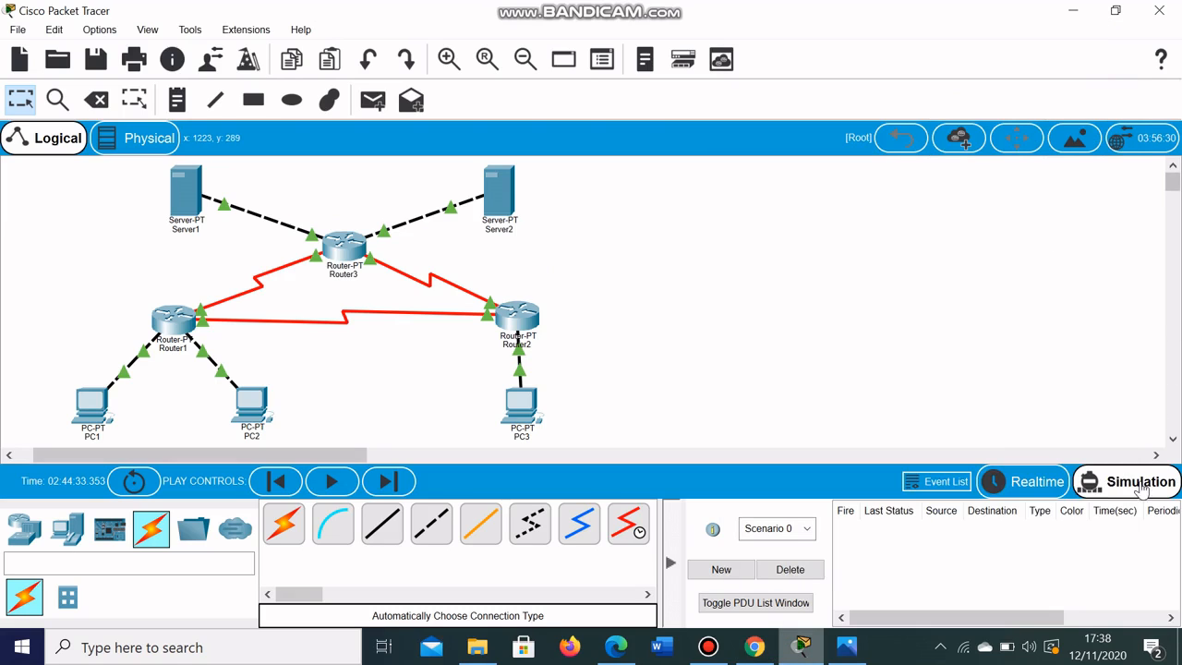
left_click(1022, 489)
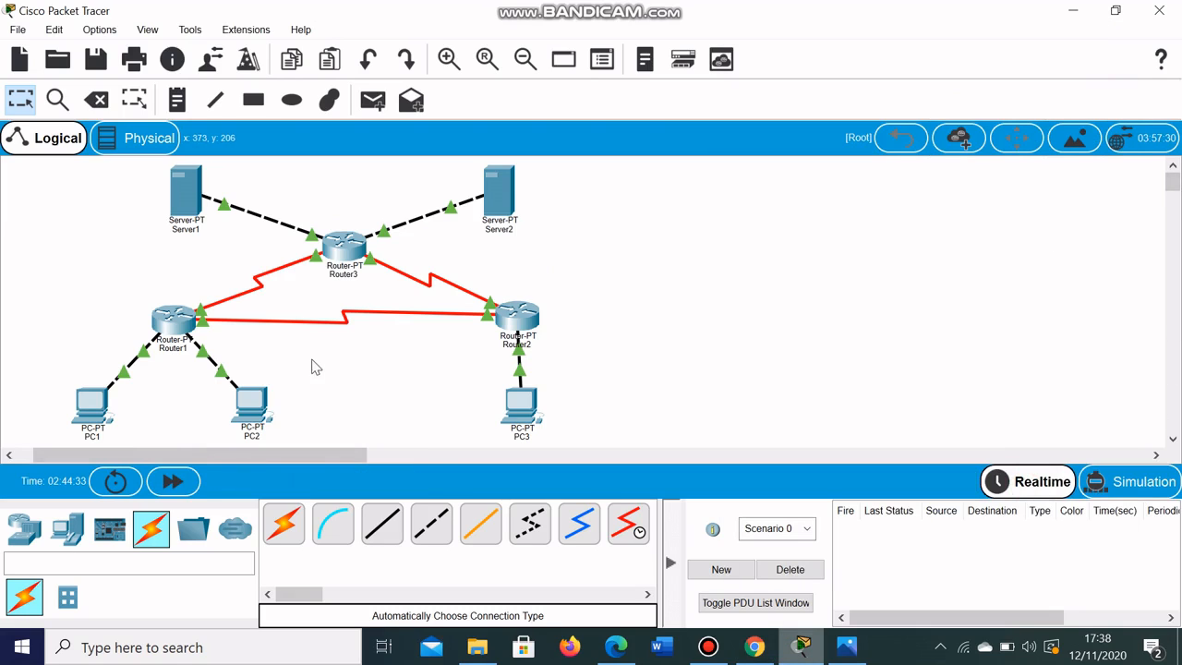
- Check the first tracing direction on the tutorial page in Chrome, and run tracert 192.168.1.65 in PC1's Command Prompt to trace PC2
left_click(755, 649)
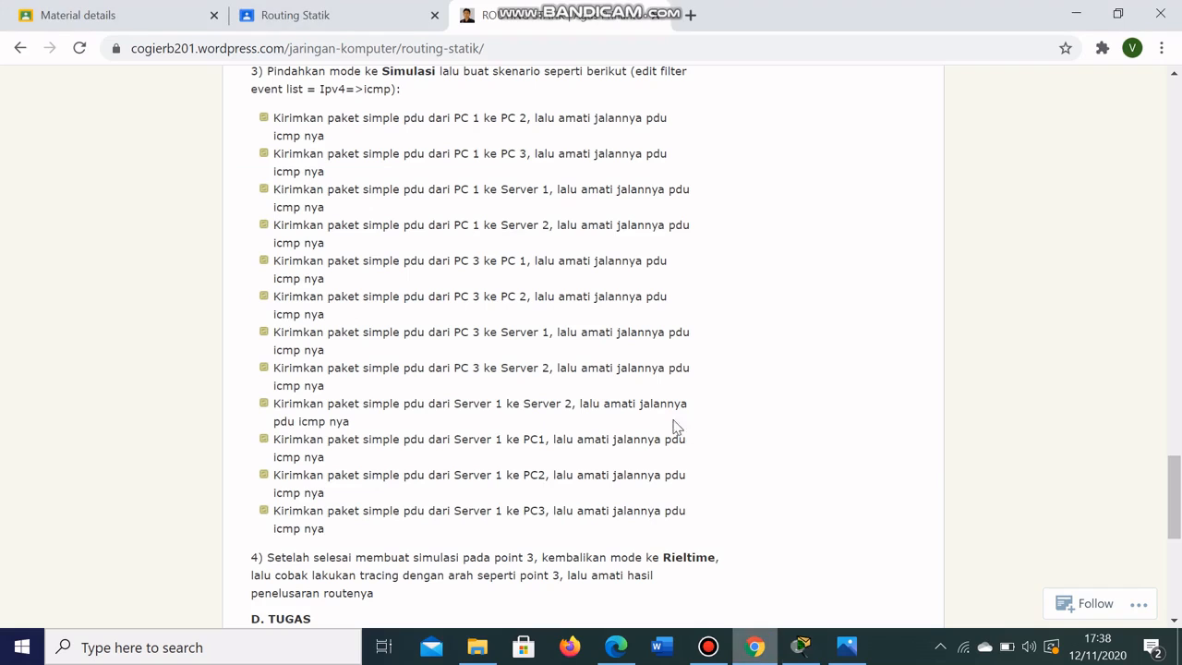
left_click(801, 646)
left_click(96, 412)
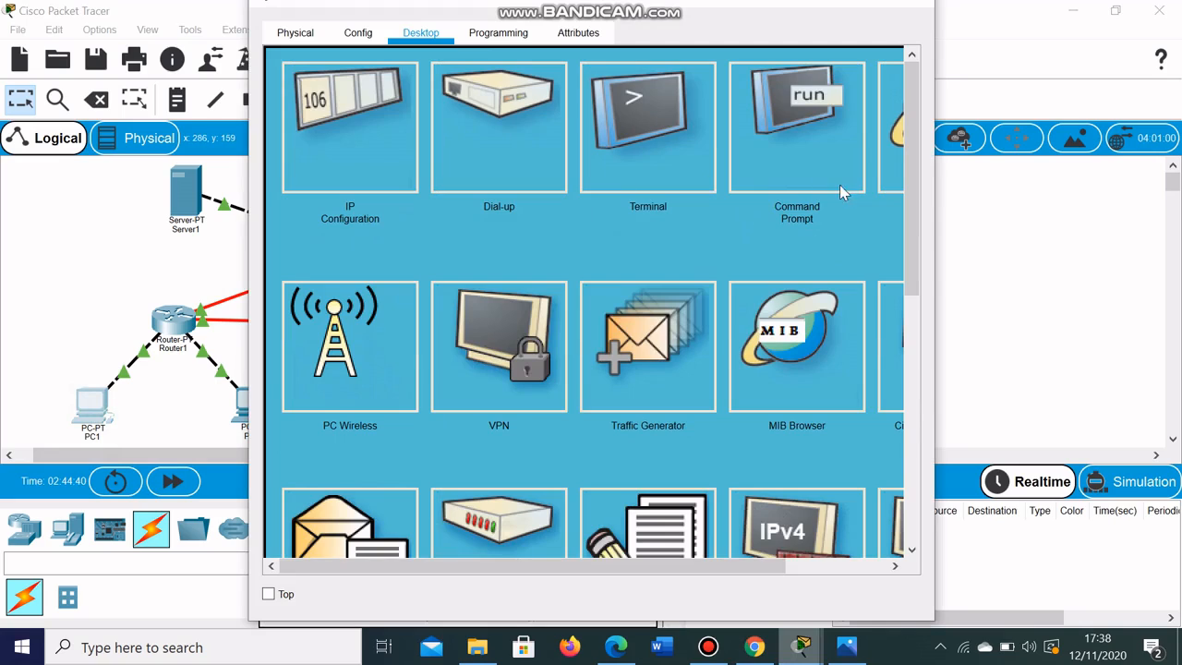
left_click(817, 141)
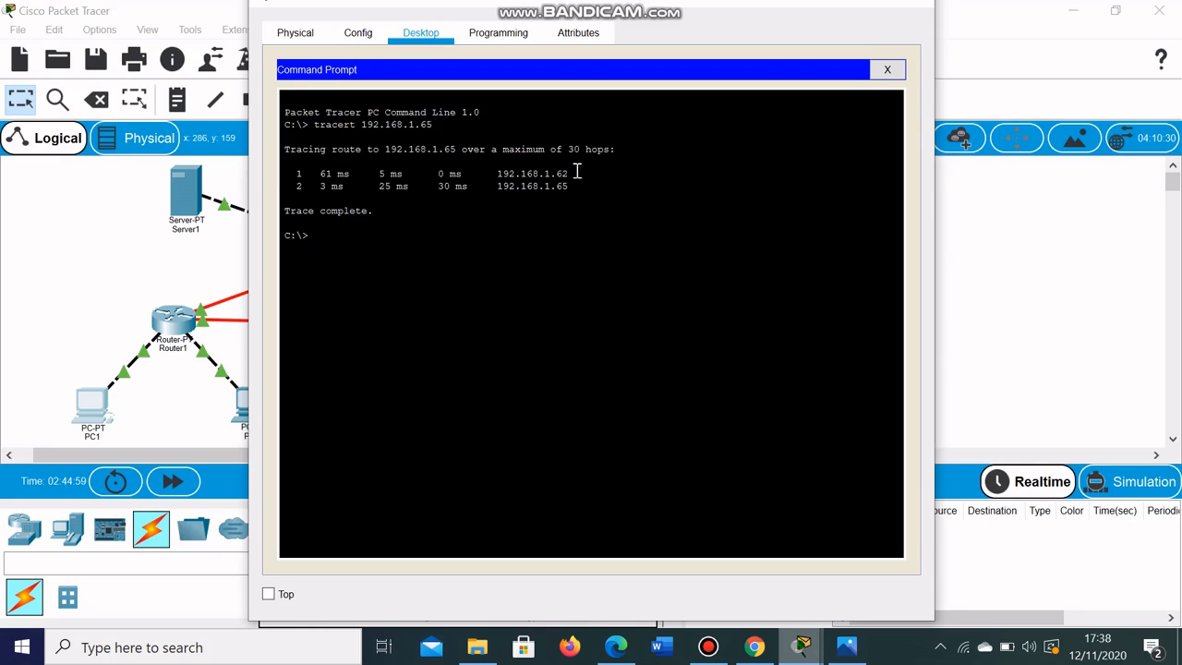
- Check the second tracing direction on the tutorial page in Chrome, and run tracert 192.168.1.253 in PC1's Command Prompt to trace PC3
left_click(754, 649)
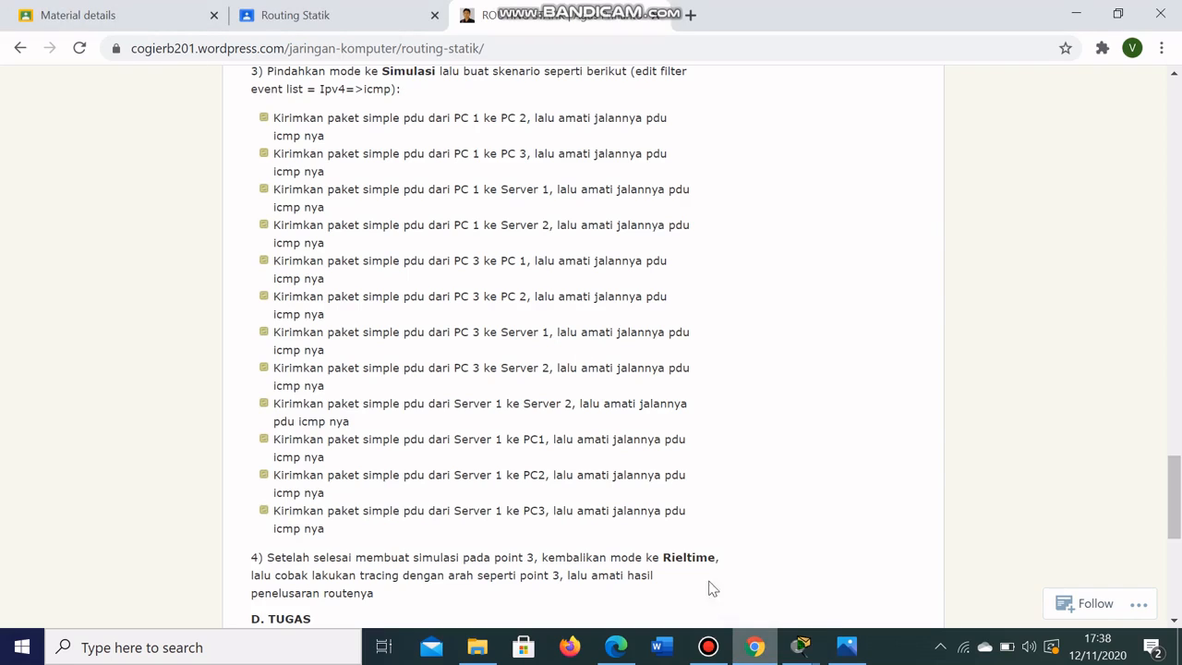
left_click(799, 649)
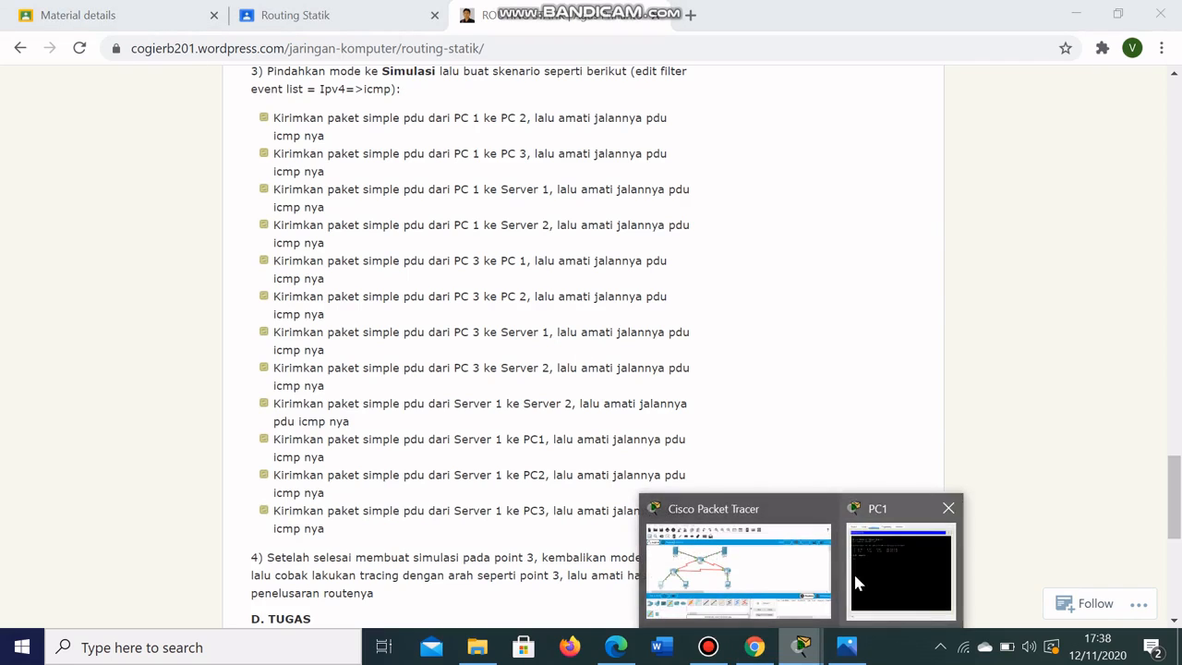
left_click(853, 572)
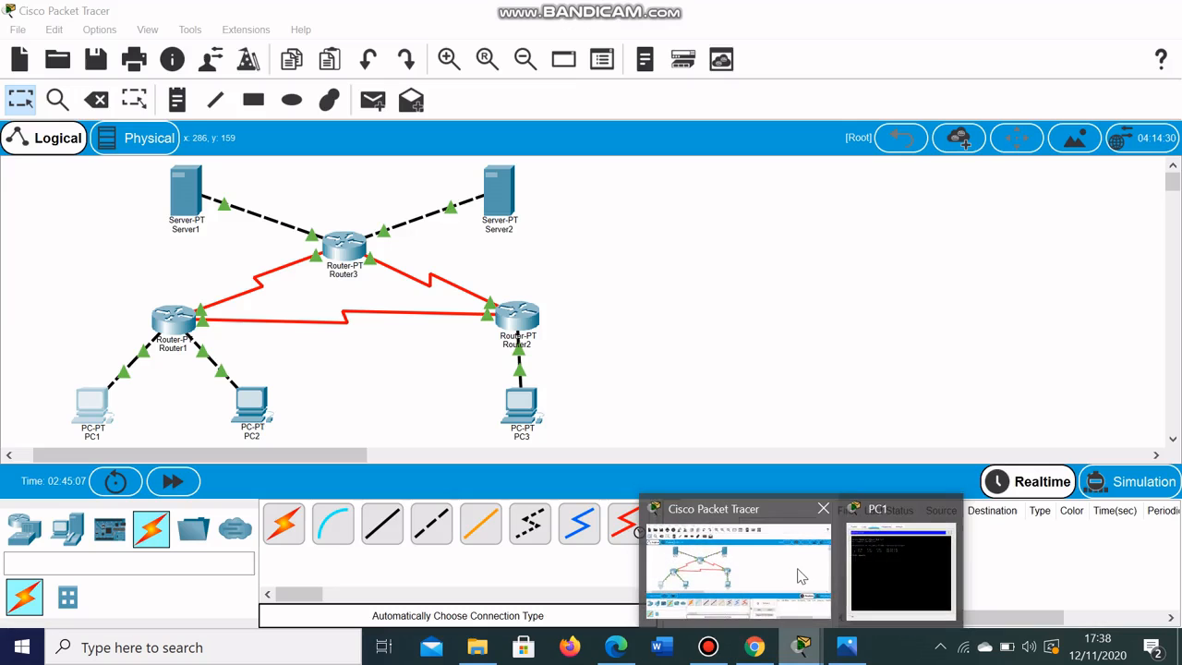
left_click(799, 573)
mouse_move(800, 649)
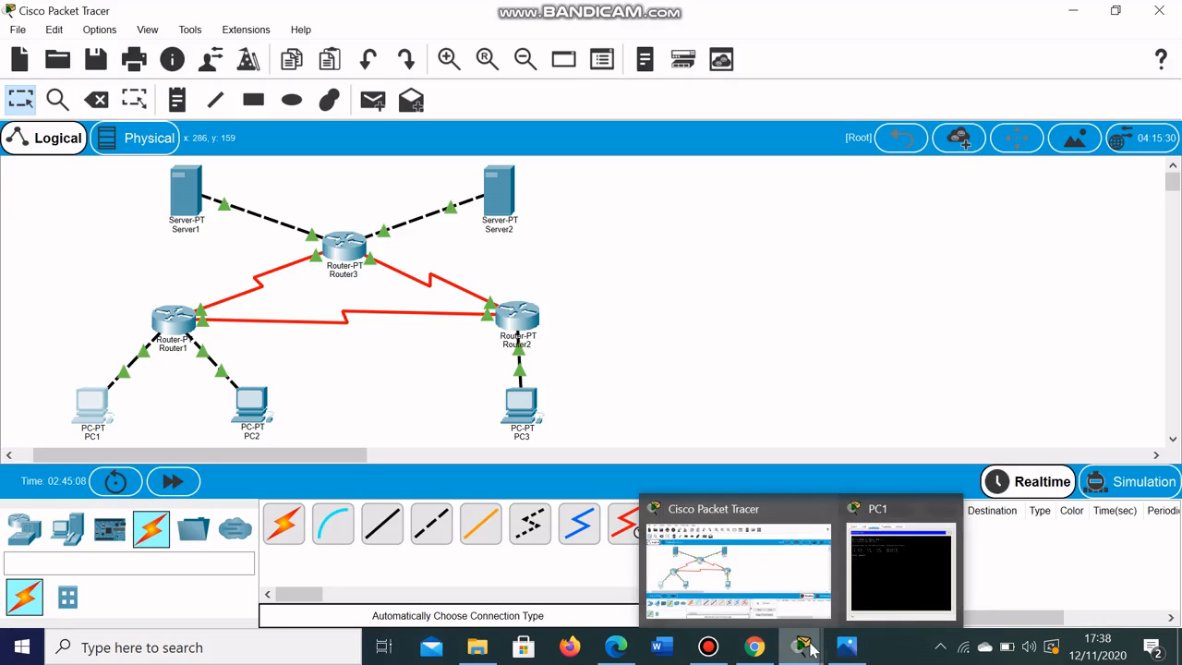
left_click(868, 573)
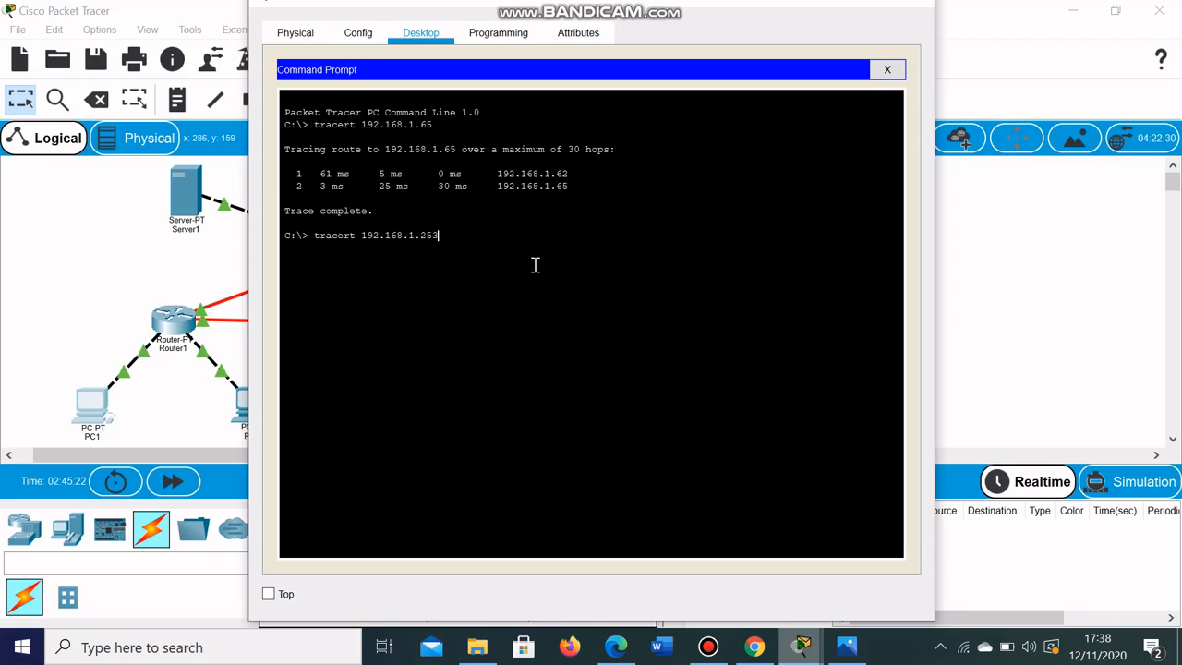
key("Return")
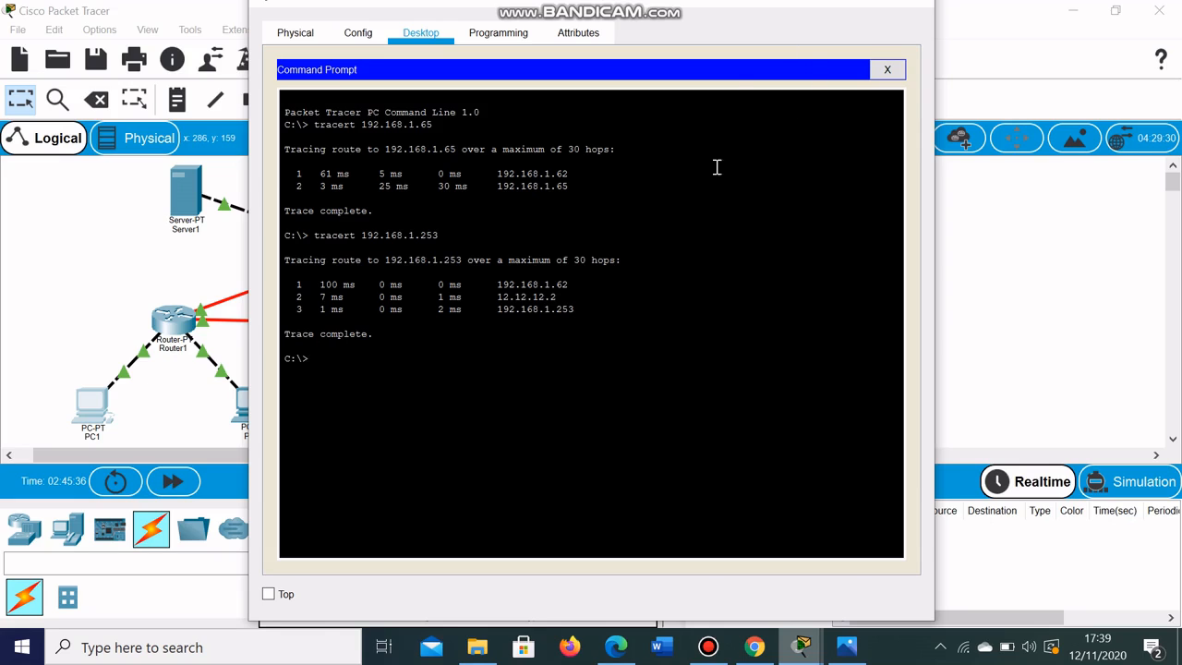
- Check the third tracing direction on the tutorial page in Chrome, and run tracert 33.33.33.1 in PC1's Command Prompt to trace Server1
left_click(753, 644)
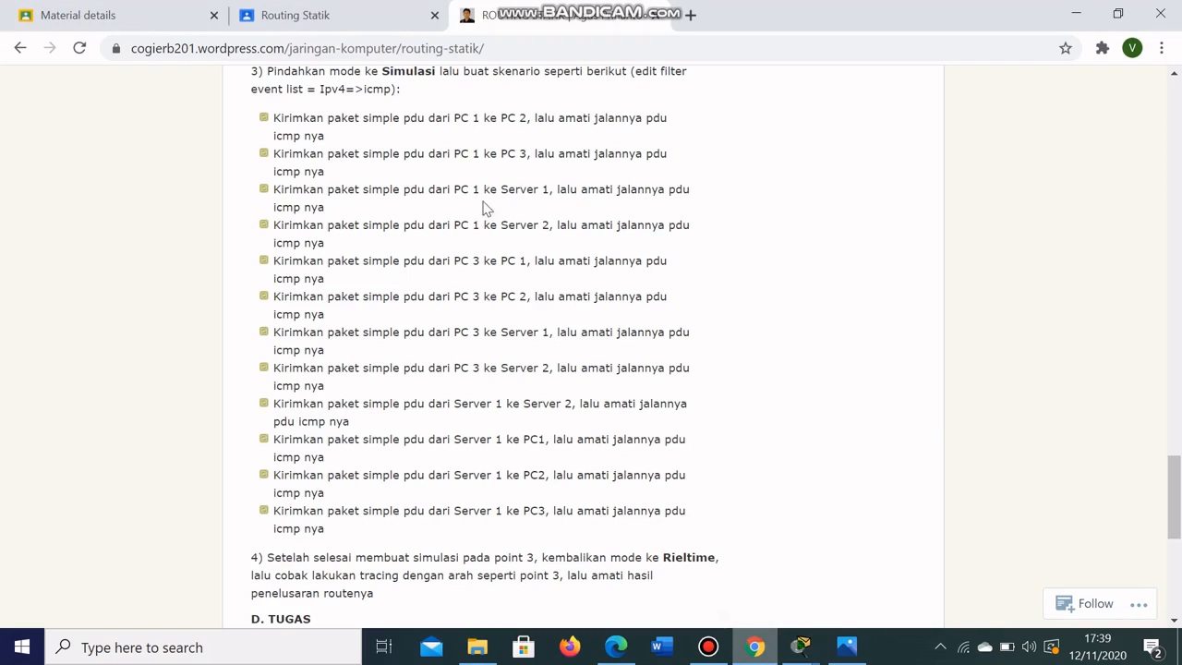
left_click(801, 646)
left_click(763, 607)
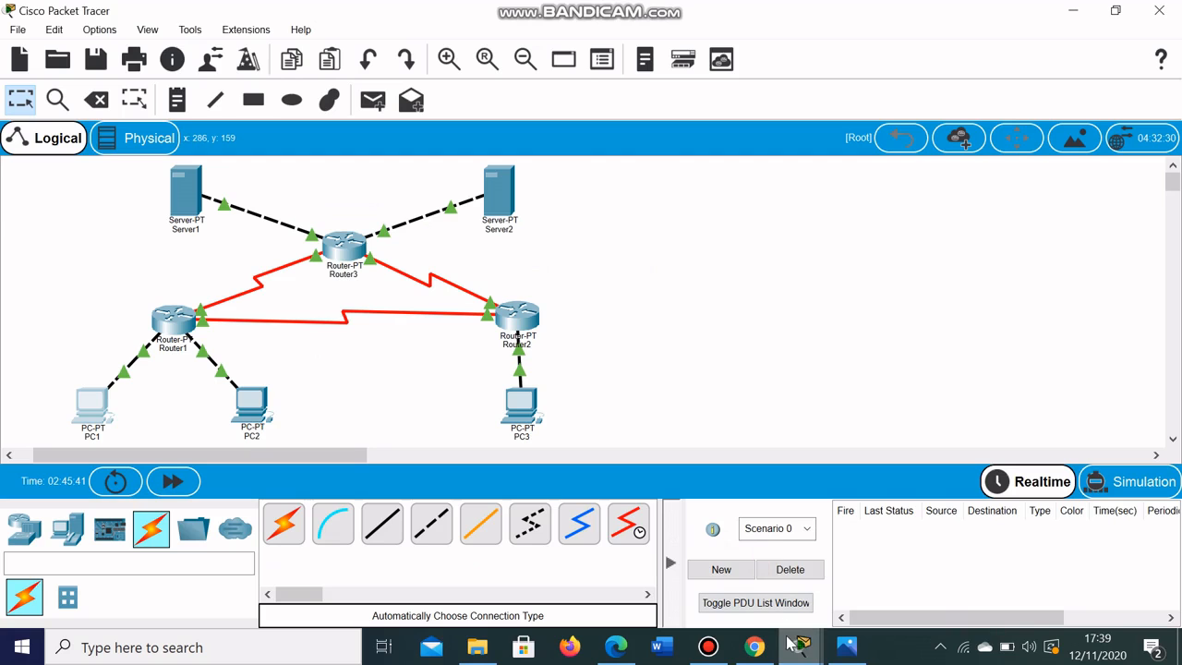
mouse_move(799, 649)
left_click(899, 562)
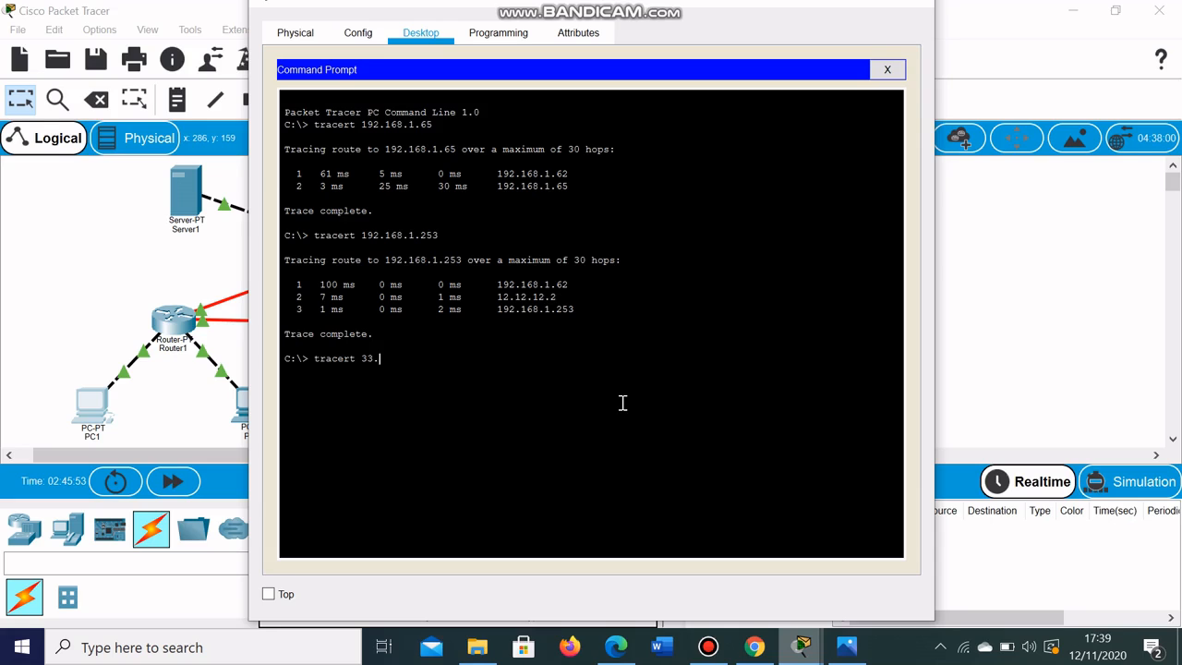
key("Return")
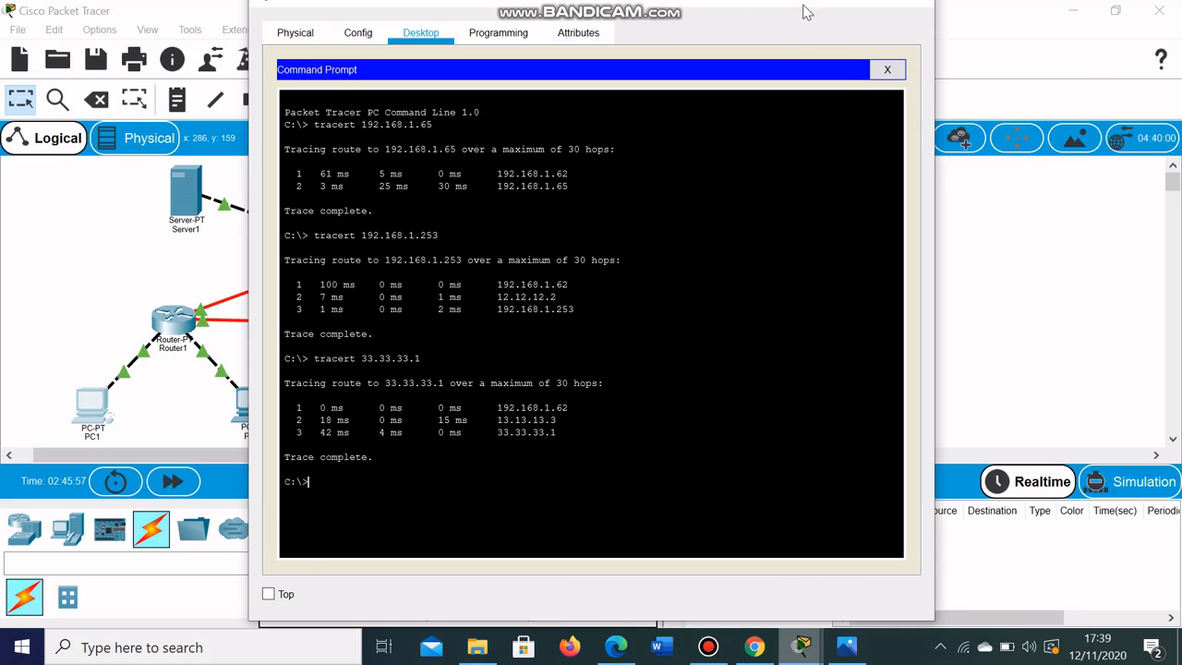
- Move PC1's window aside, check the fourth tracing direction in Chrome, and run tracert 43.43.43.1 in PC1's Command Prompt to trace Server2
left_click_drag(804, 3, 1061, 20)
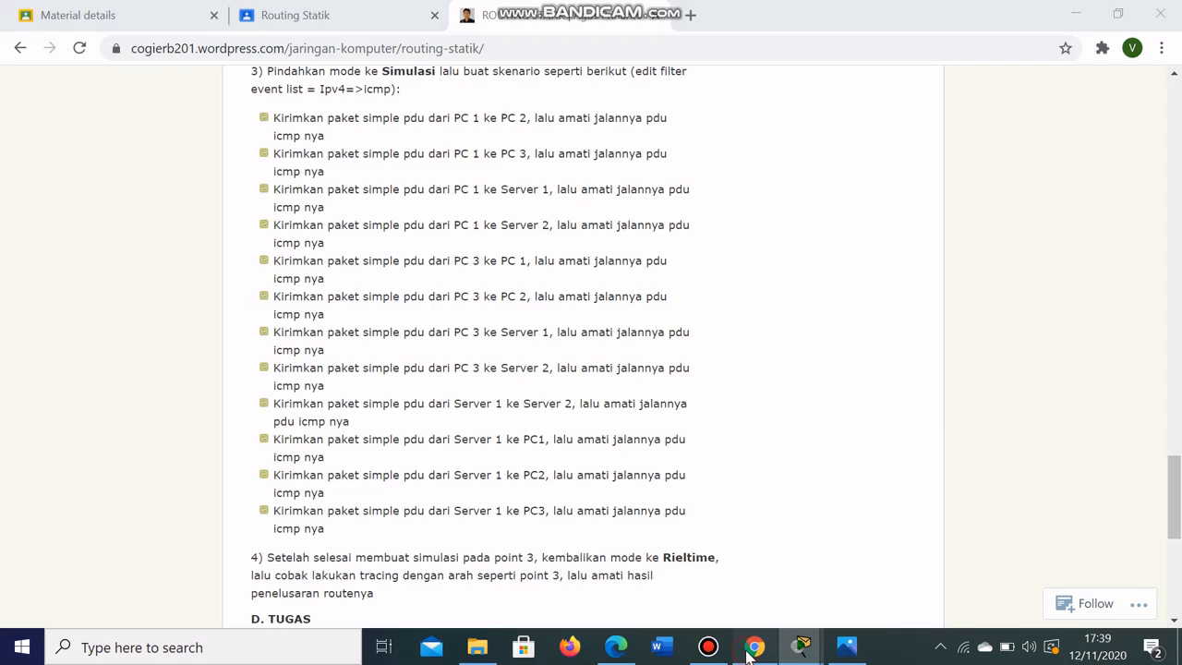
left_click(749, 648)
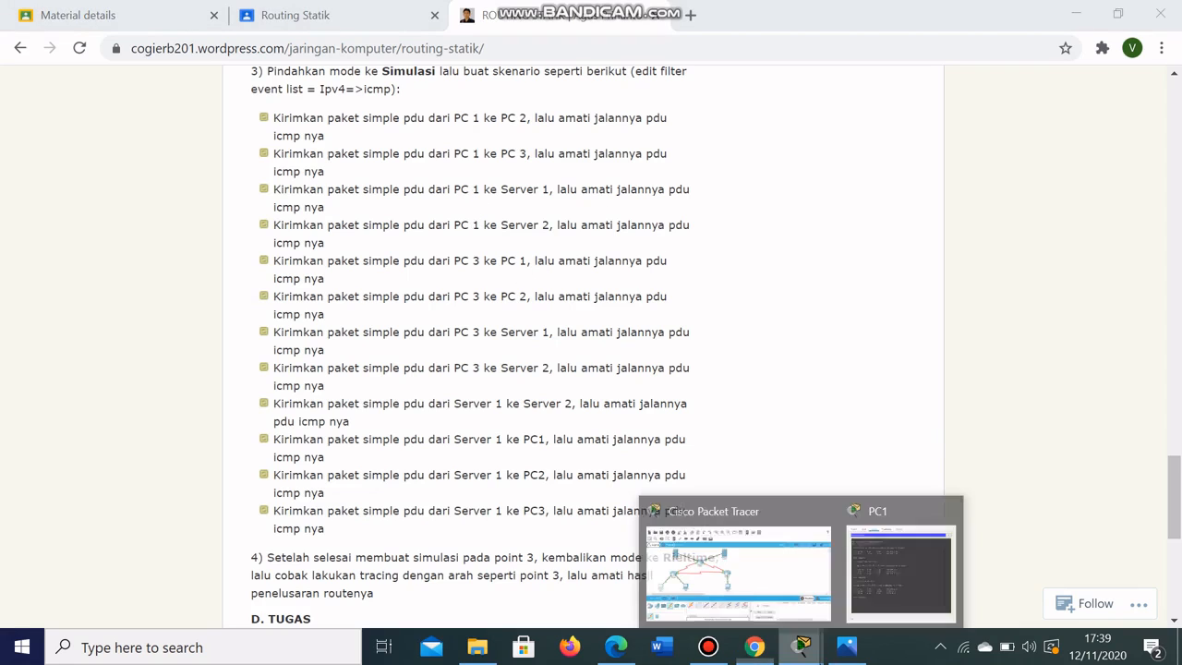
left_click(800, 648)
mouse_move(799, 648)
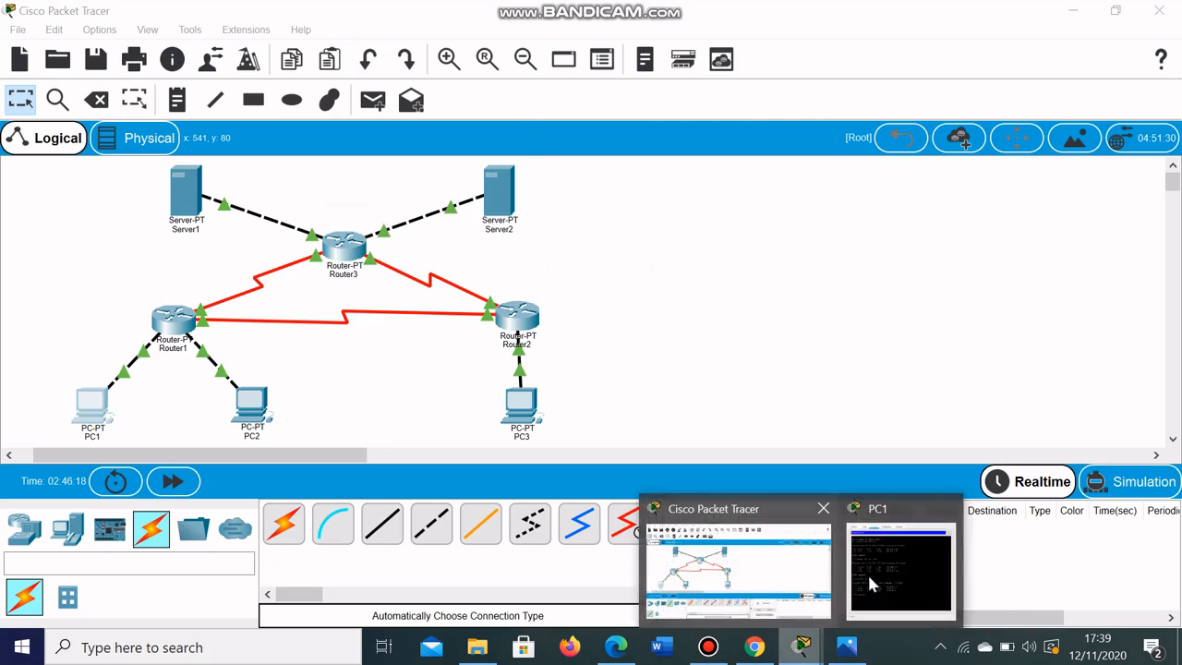
left_click(868, 575)
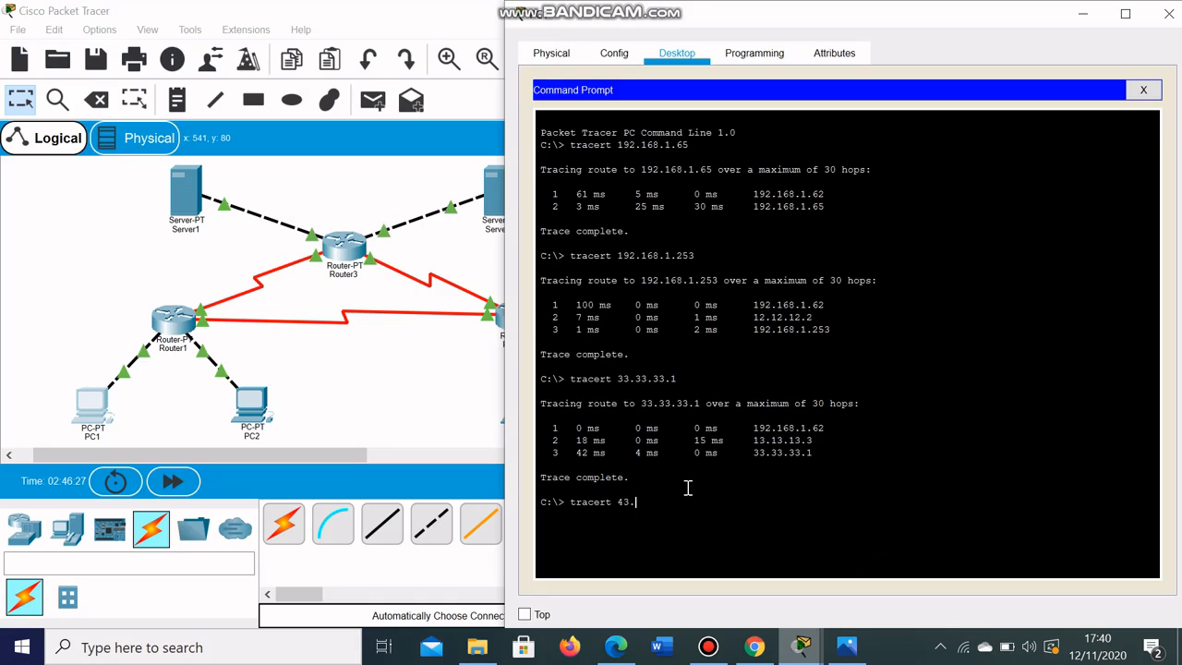
type(".1")
key("Return")
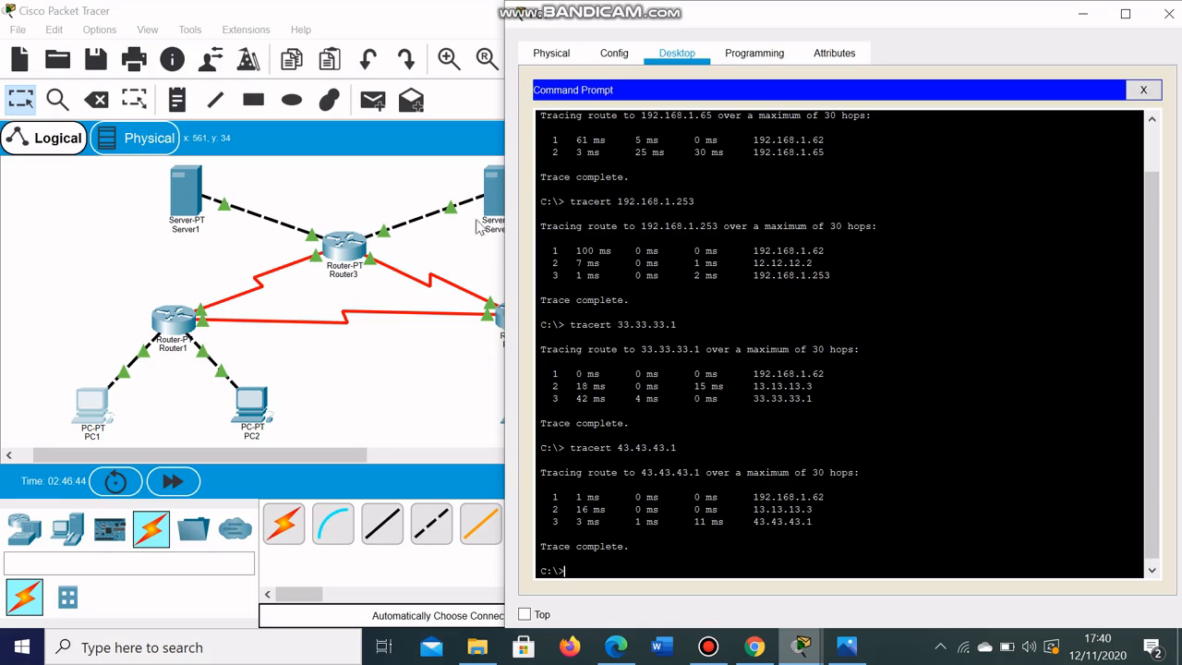
- Check the fifth tracing direction on the tutorial page in Chrome, and close PC1's window in Packet Tracer
left_click(750, 646)
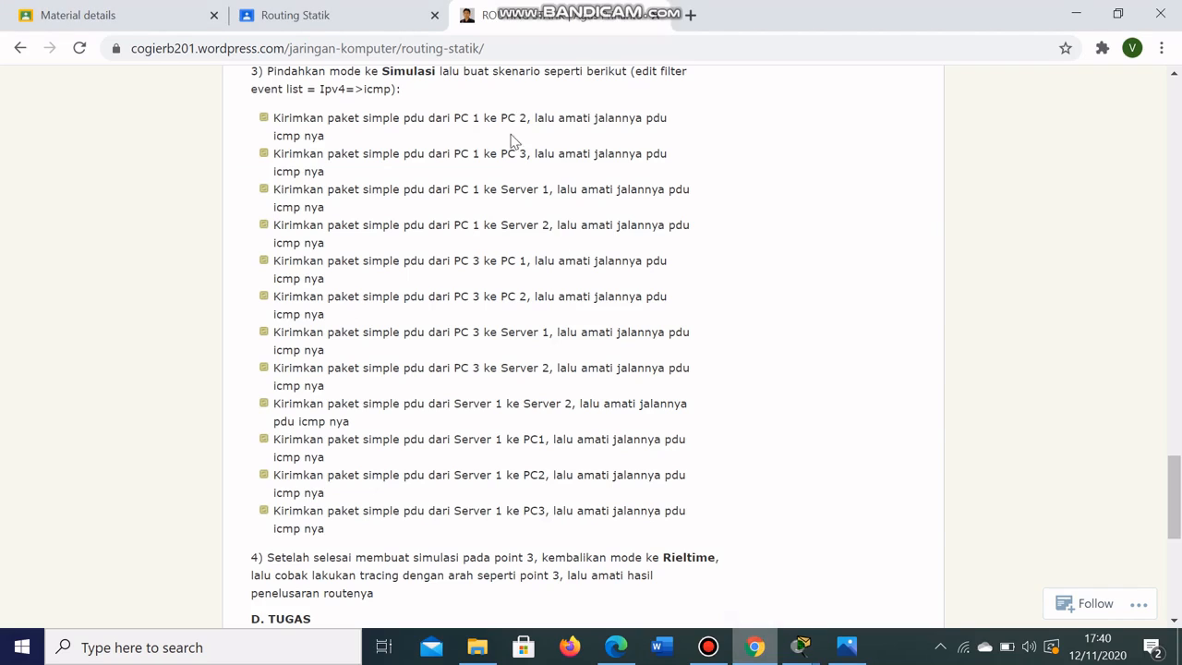
mouse_move(801, 658)
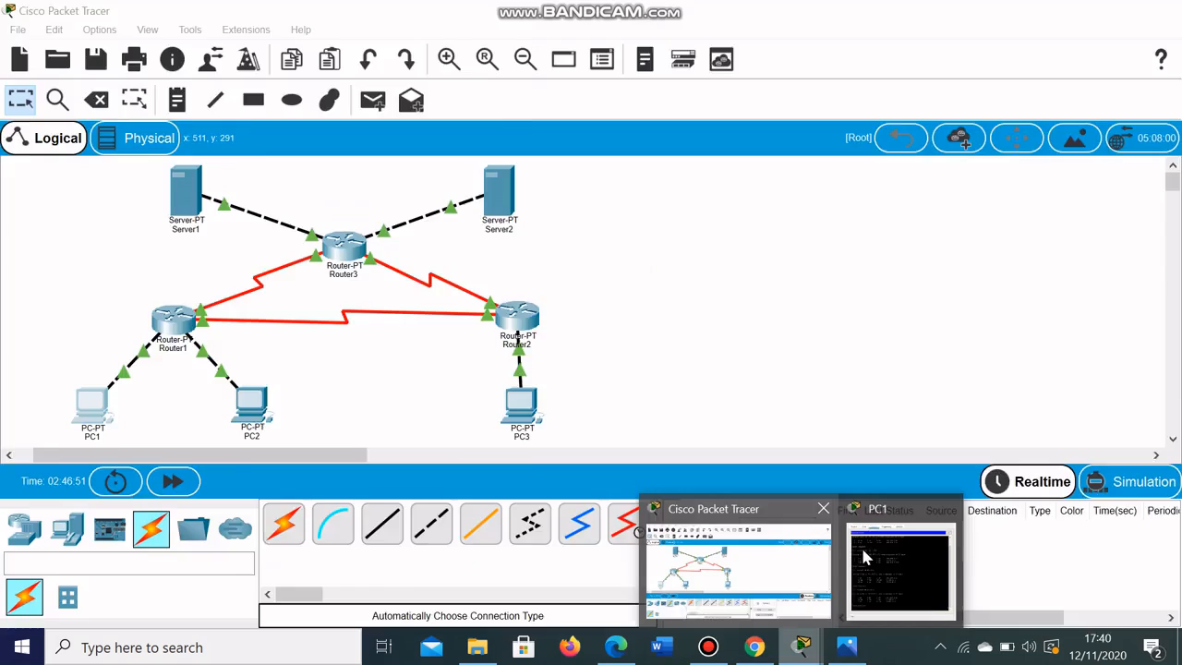
left_click(863, 547)
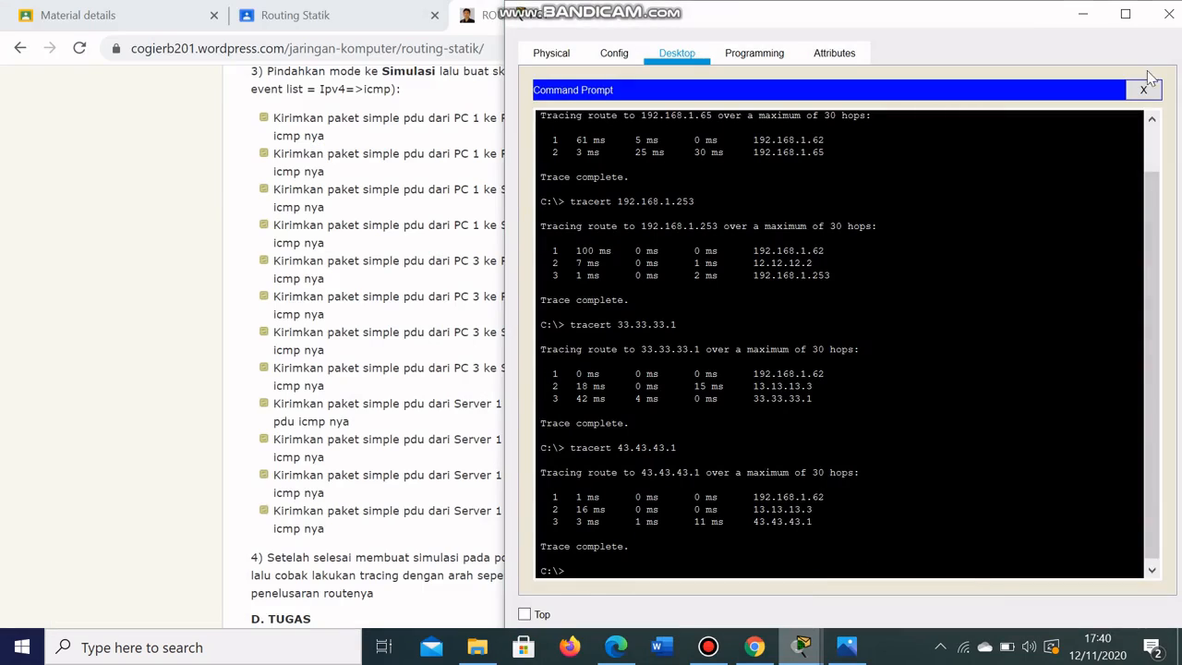
left_click(1165, 19)
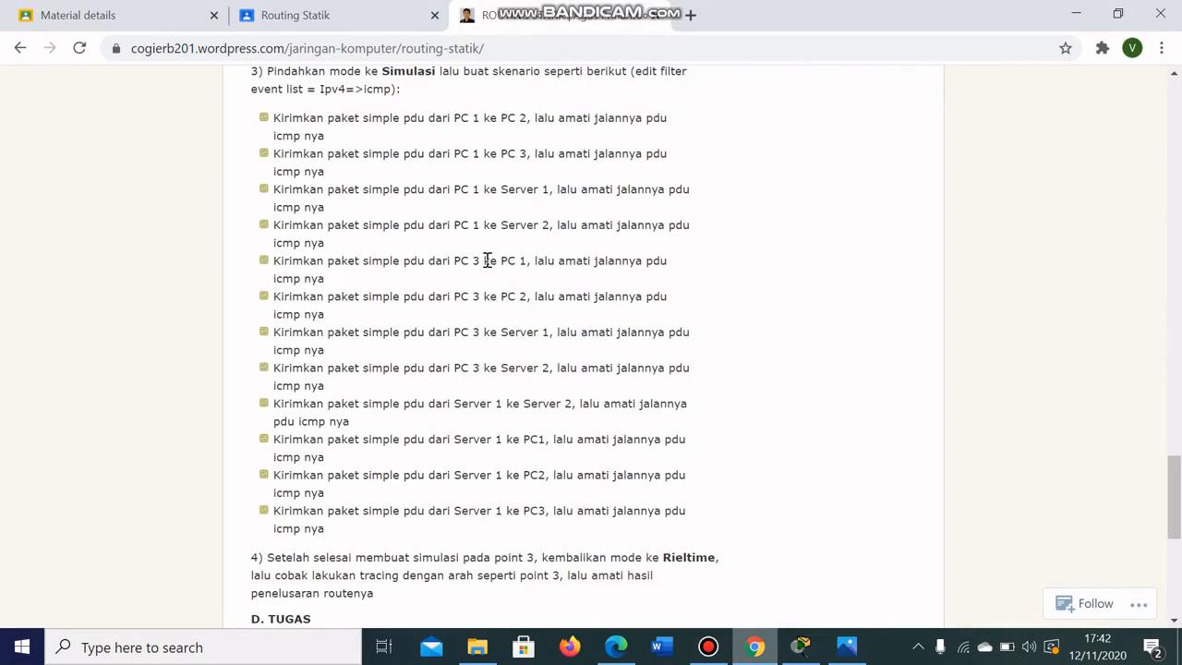
- Run tracert 192.168.1.1 in PC3's Command Prompt to trace PC1, and move PC3's window off the topology
left_click(820, 654)
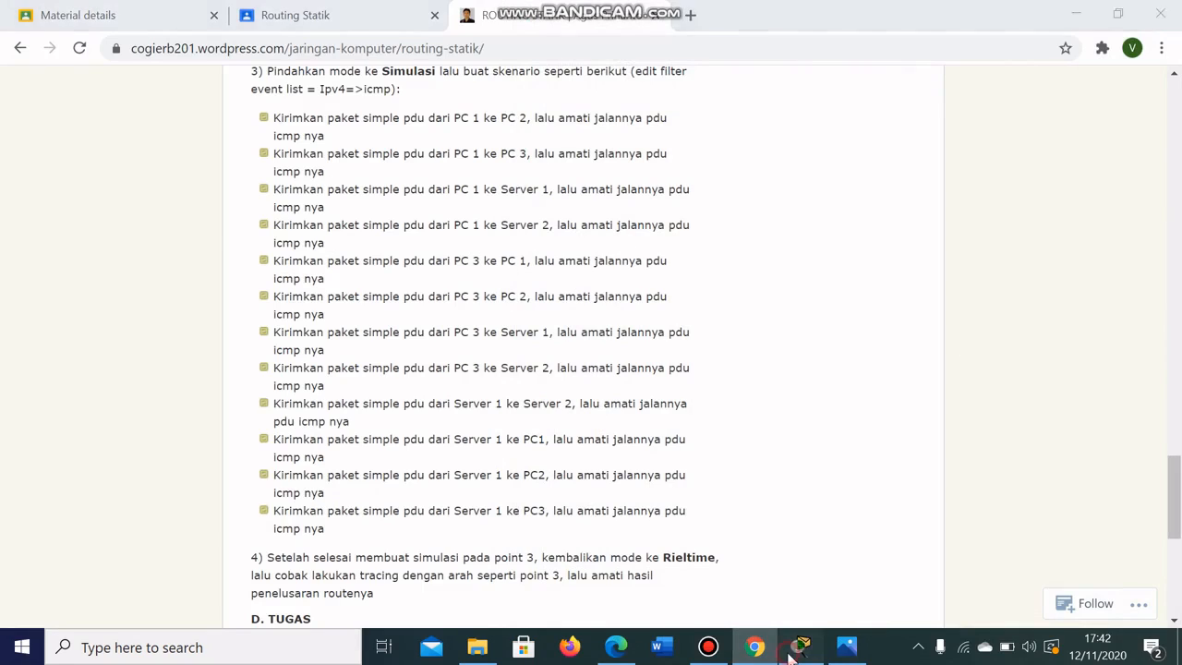
left_click(527, 407)
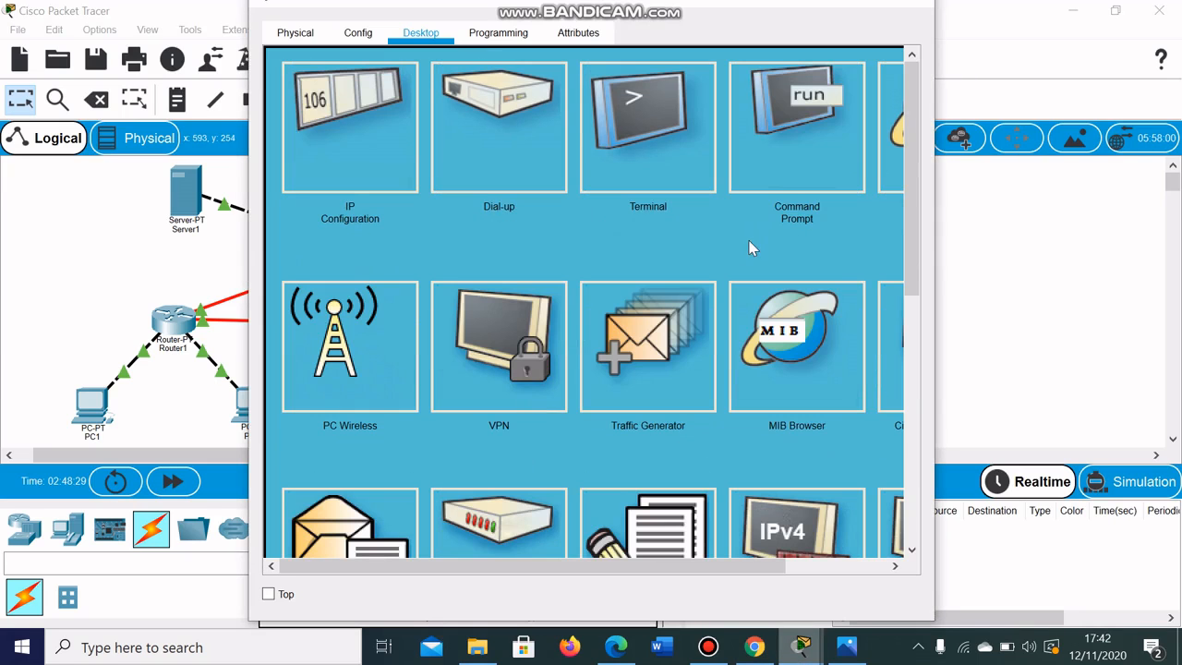
left_click(779, 179)
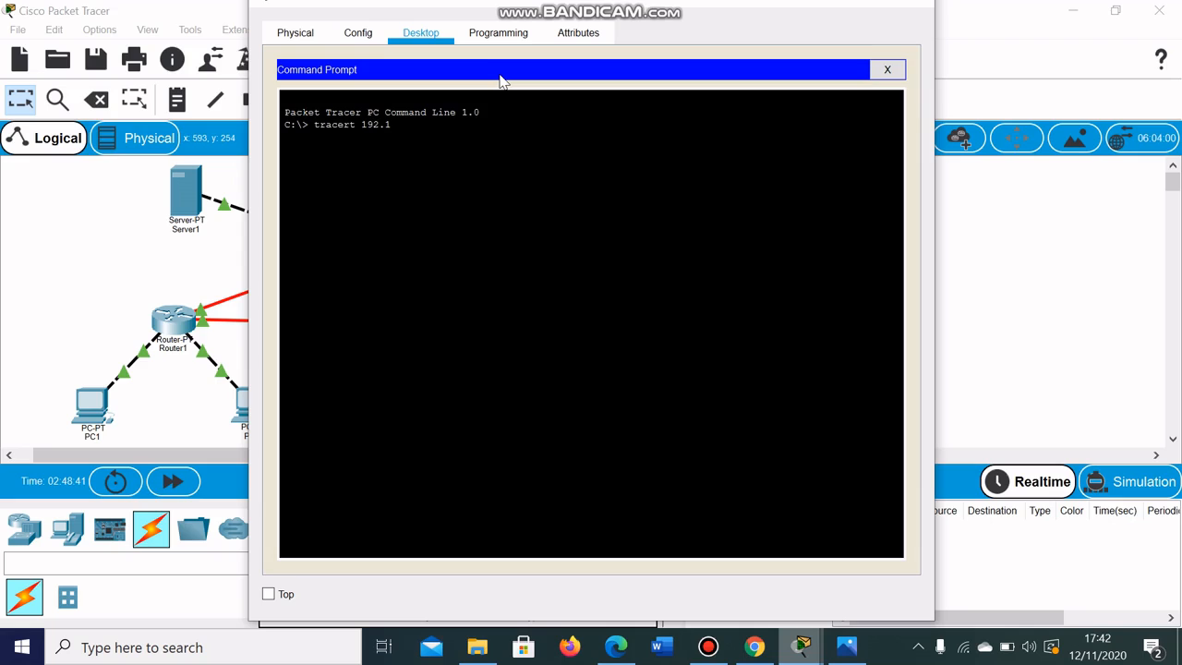
type("1.1")
key("Return")
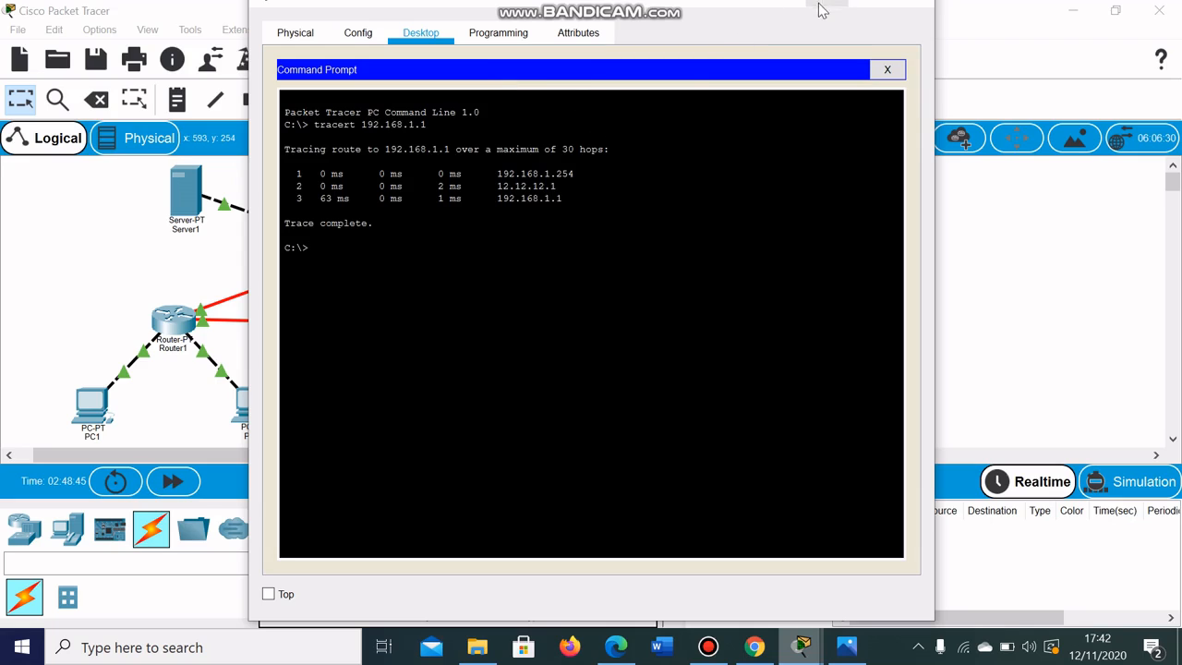
left_click_drag(800, 8, 1083, 92)
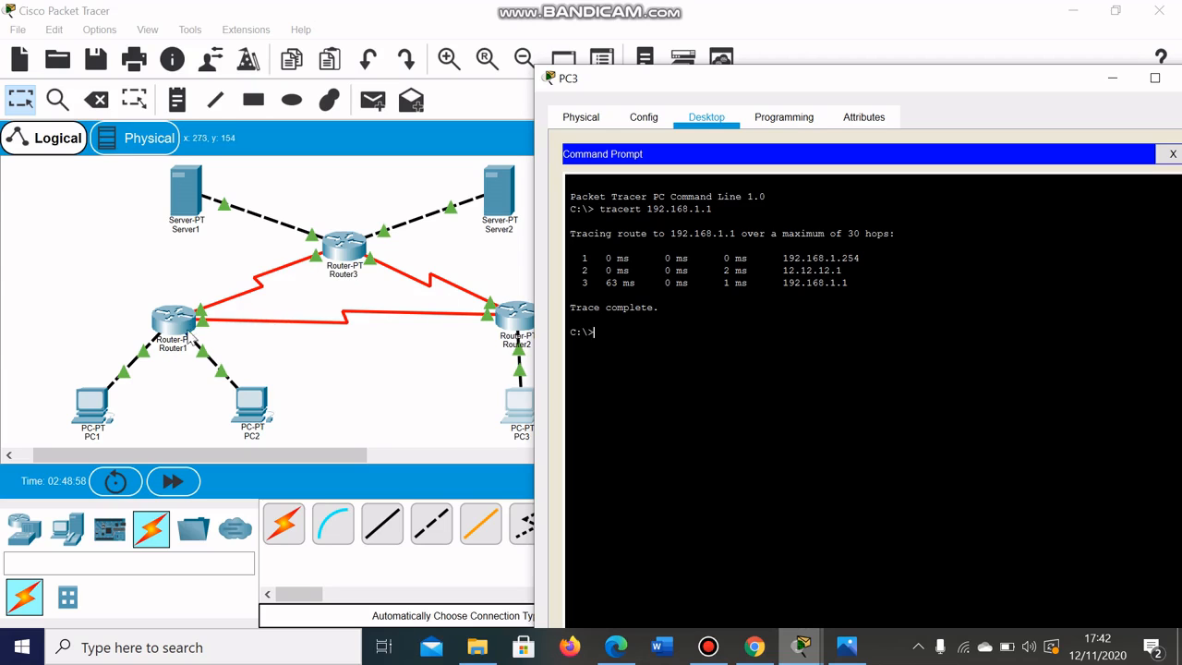
- Check the sixth tracing direction on the tutorial page in Chrome, and run tracert 192.168.1.65 in PC3's Command Prompt to trace PC2
left_click(755, 646)
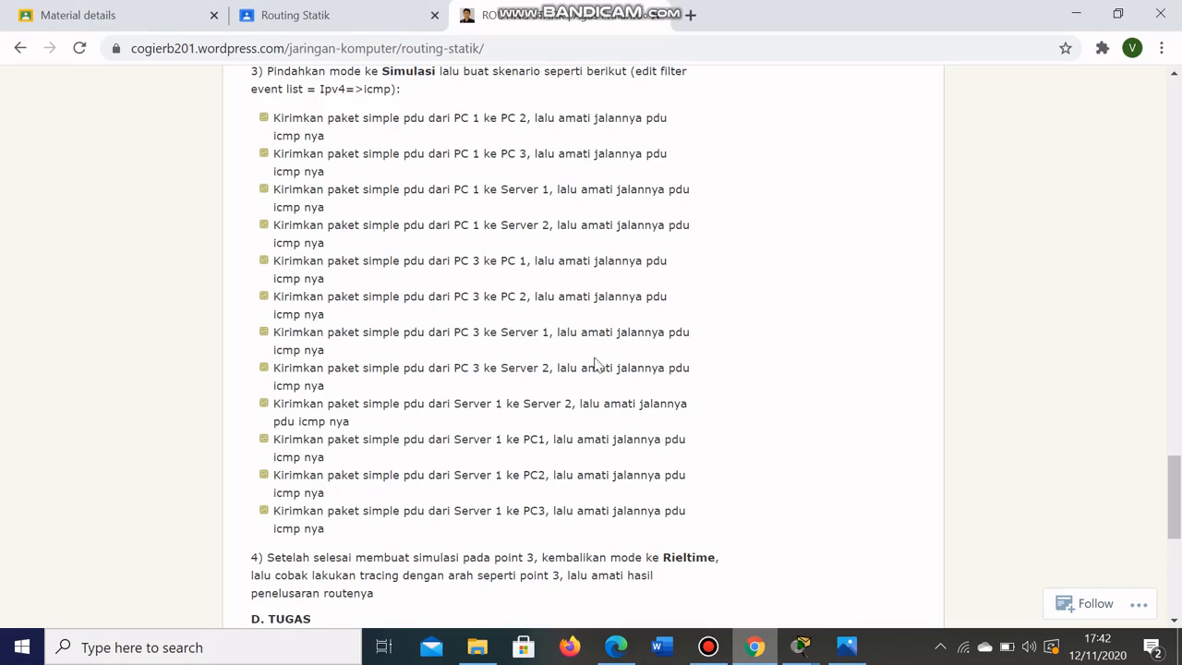
left_click(807, 649)
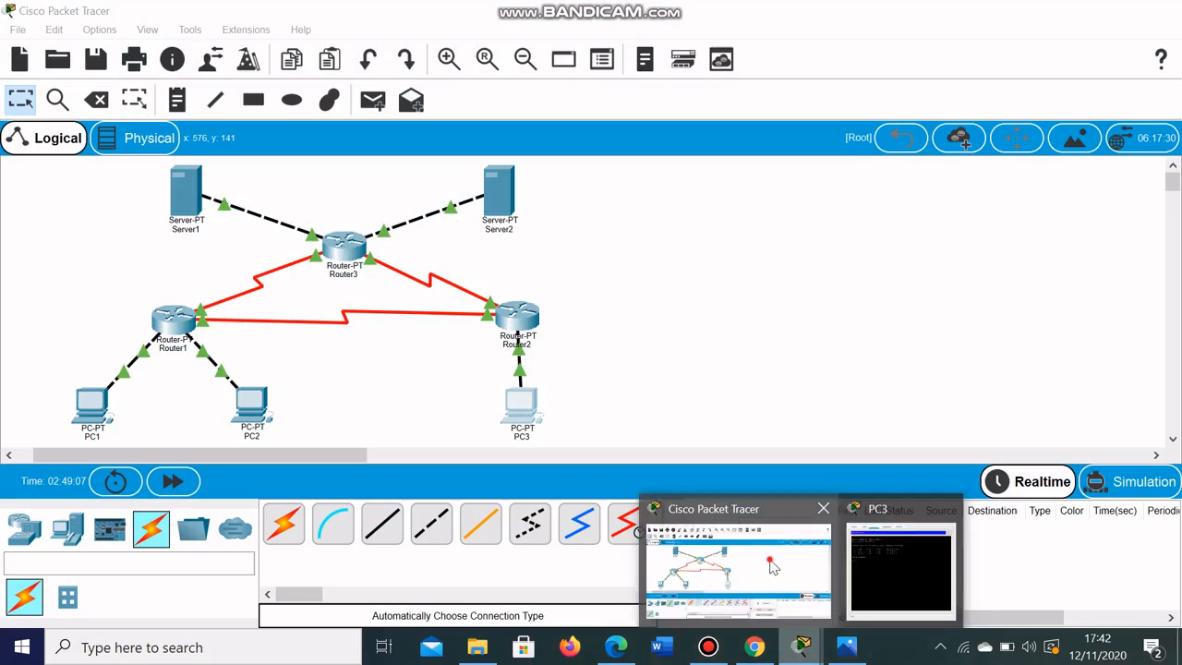
left_click(770, 563)
mouse_move(802, 653)
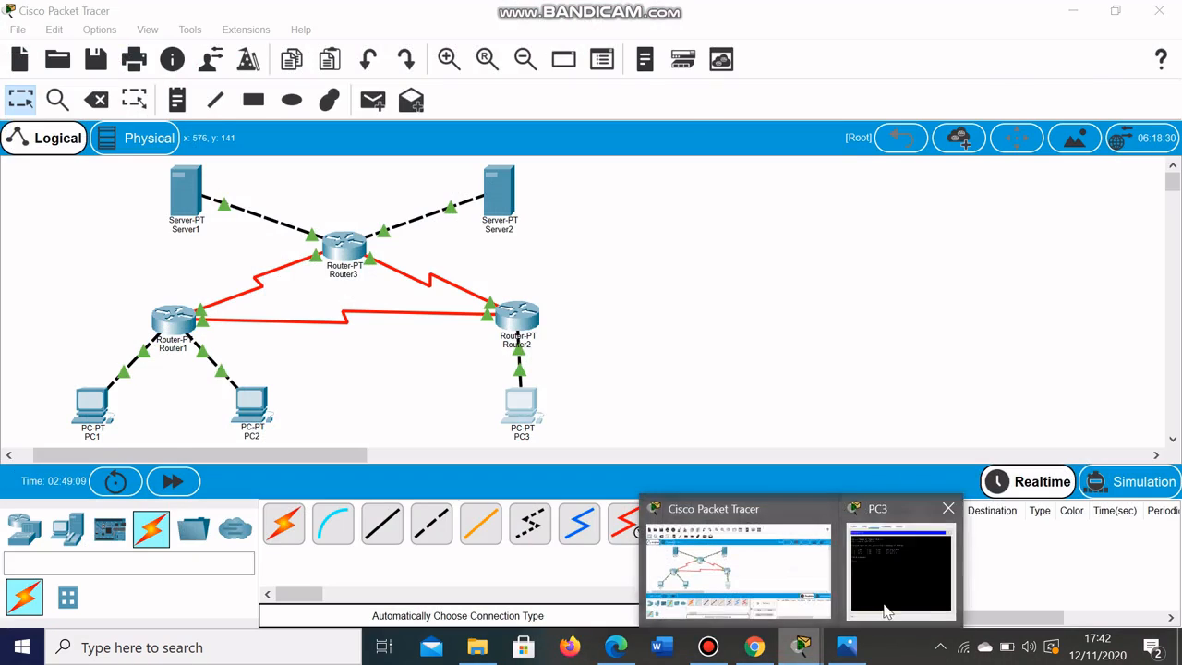
left_click(884, 591)
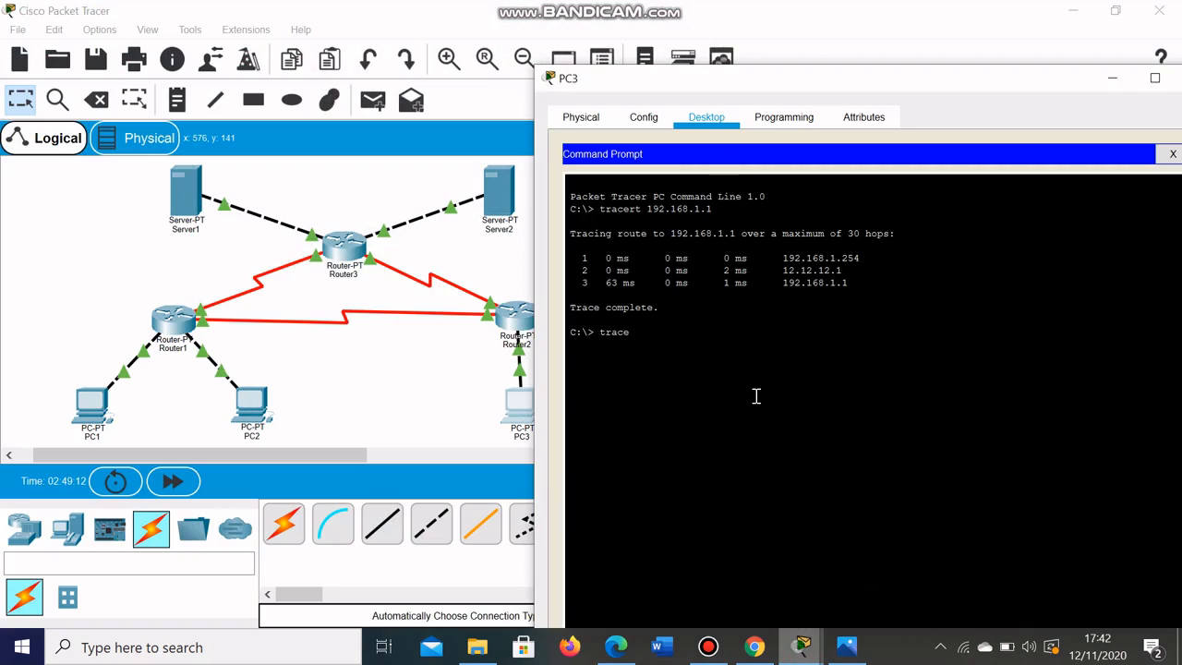
type("tracert 192.168.1.65")
key("Return")
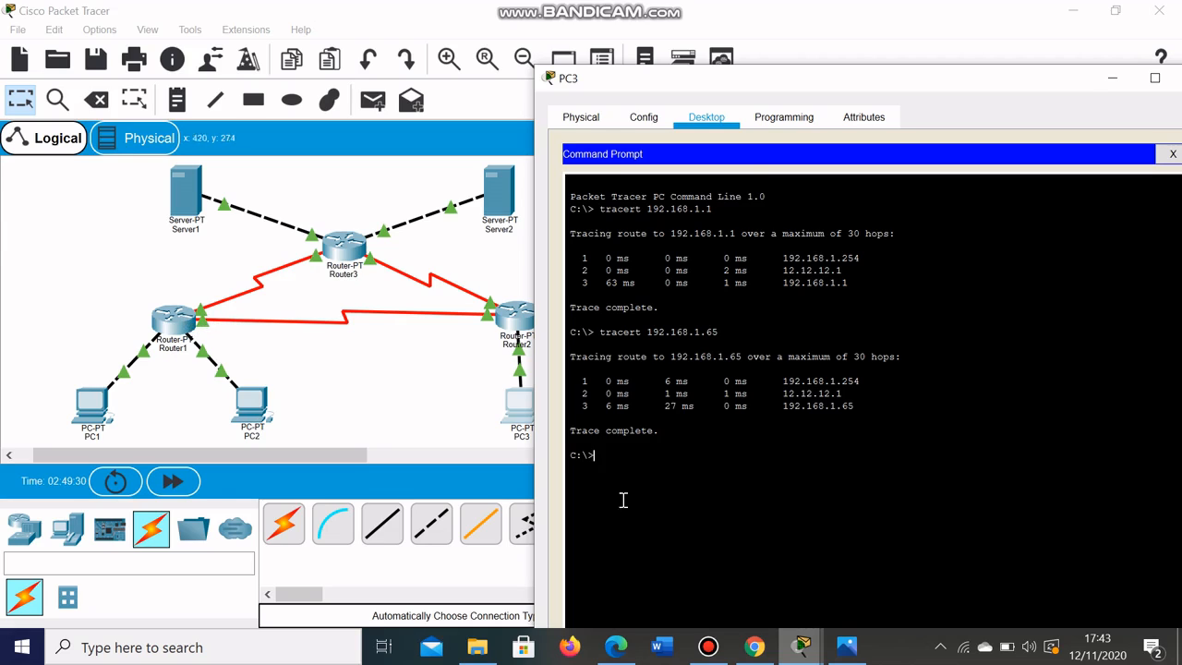
- Check the seventh tracing direction on the tutorial page in Chrome, and run tracert 33.33.33.1 in PC3's Command Prompt to trace Server1
left_click(771, 651)
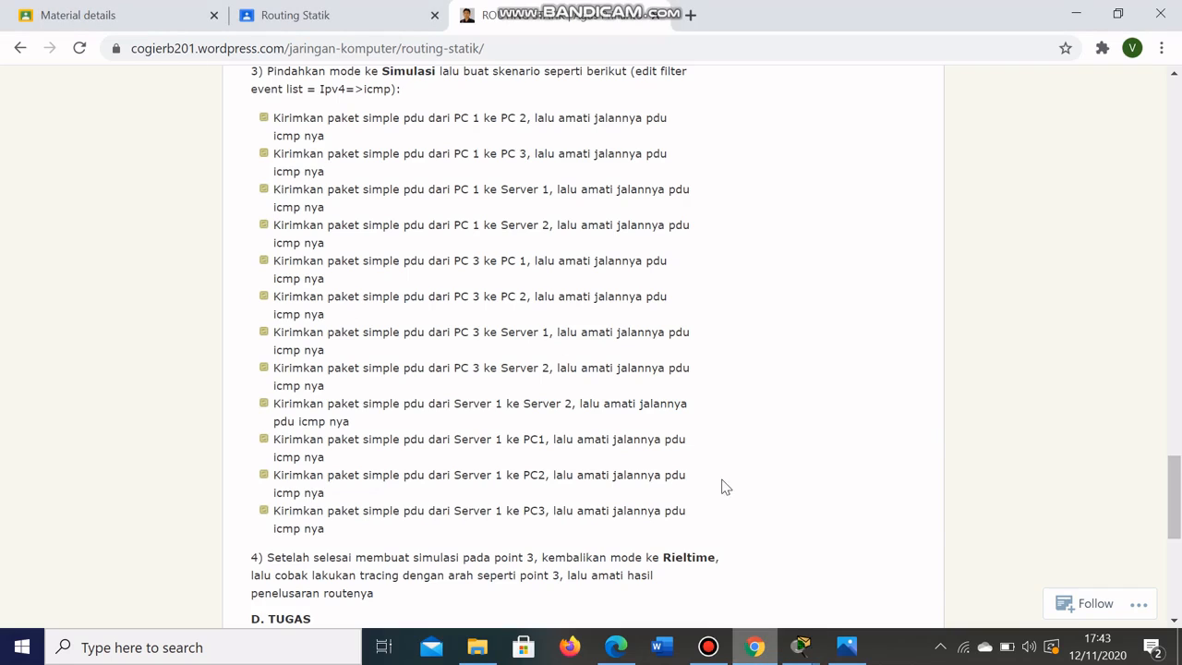
mouse_move(800, 643)
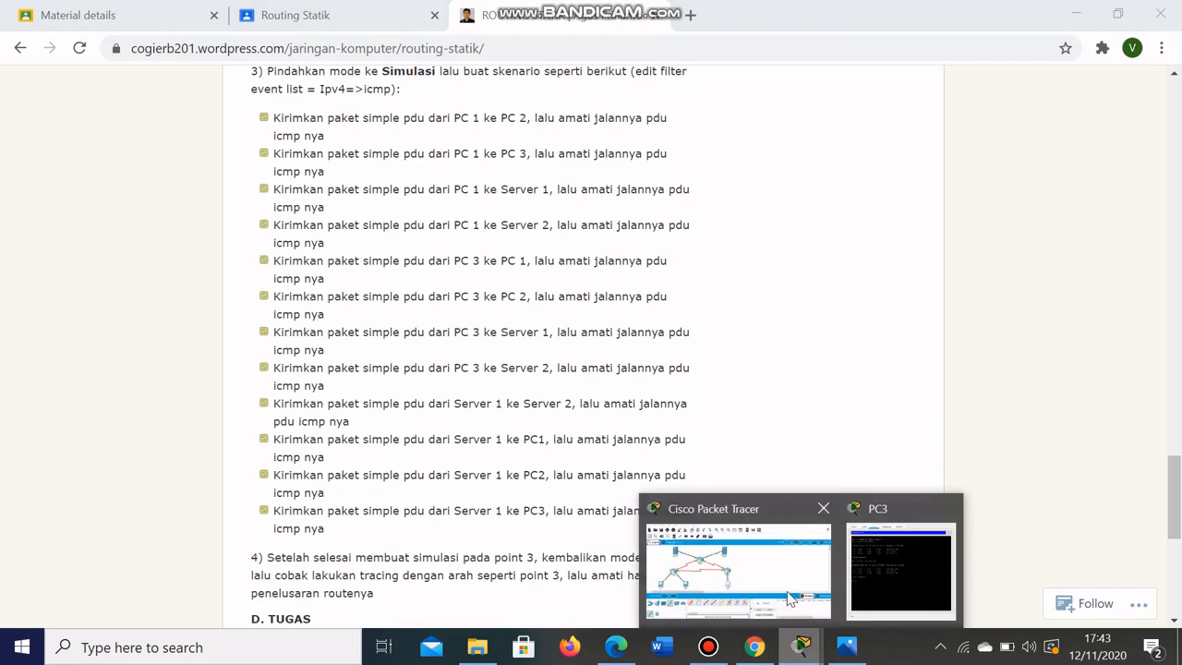
left_click(765, 567)
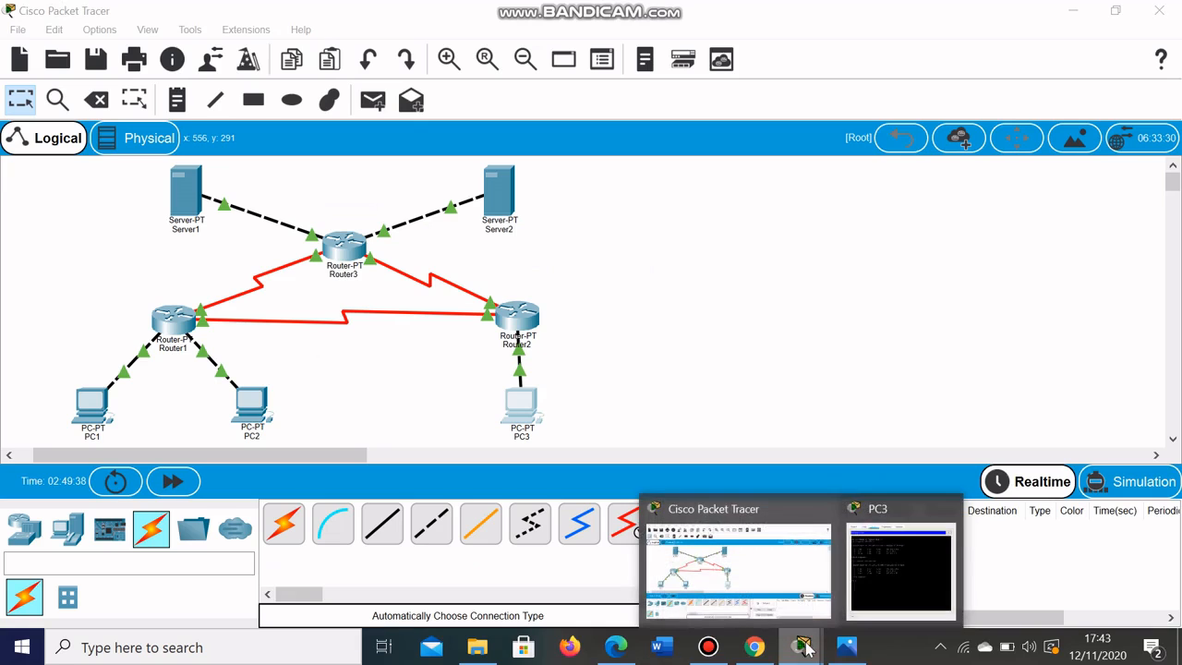
left_click(869, 591)
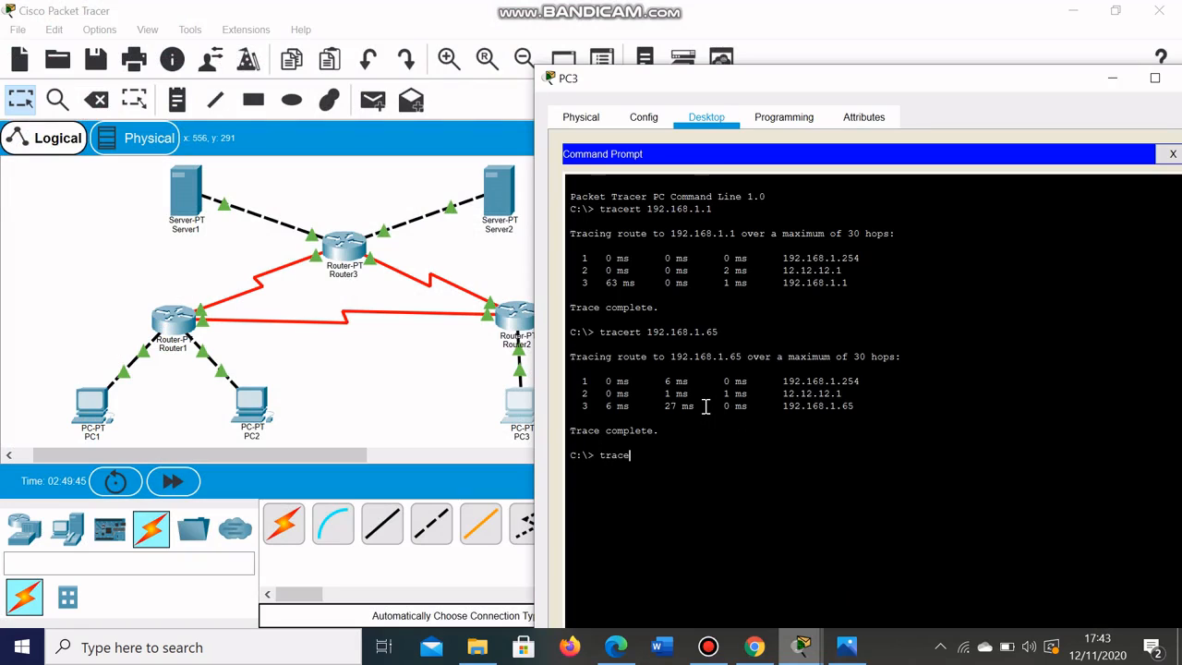
type("tracert 33.33.33.1")
key("Return")
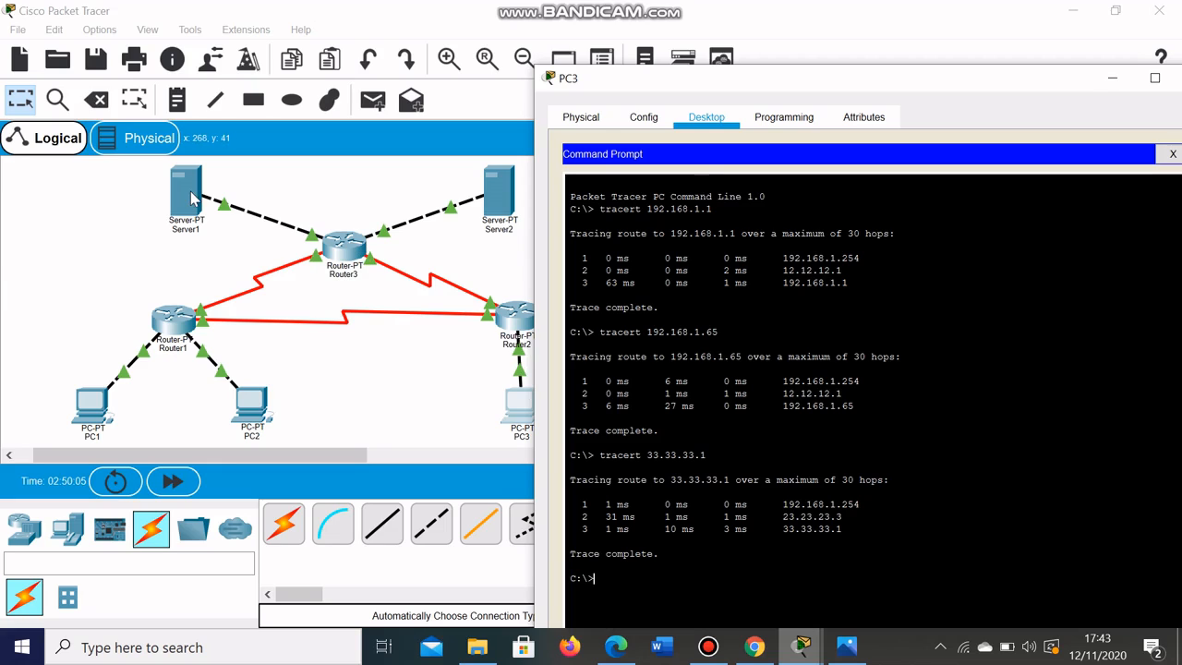
- Check the eighth tracing direction in Chrome, run tracert 43.43.43.1 in PC3's Command Prompt to trace Server2, and reposition the window to show the full trace
left_click(754, 646)
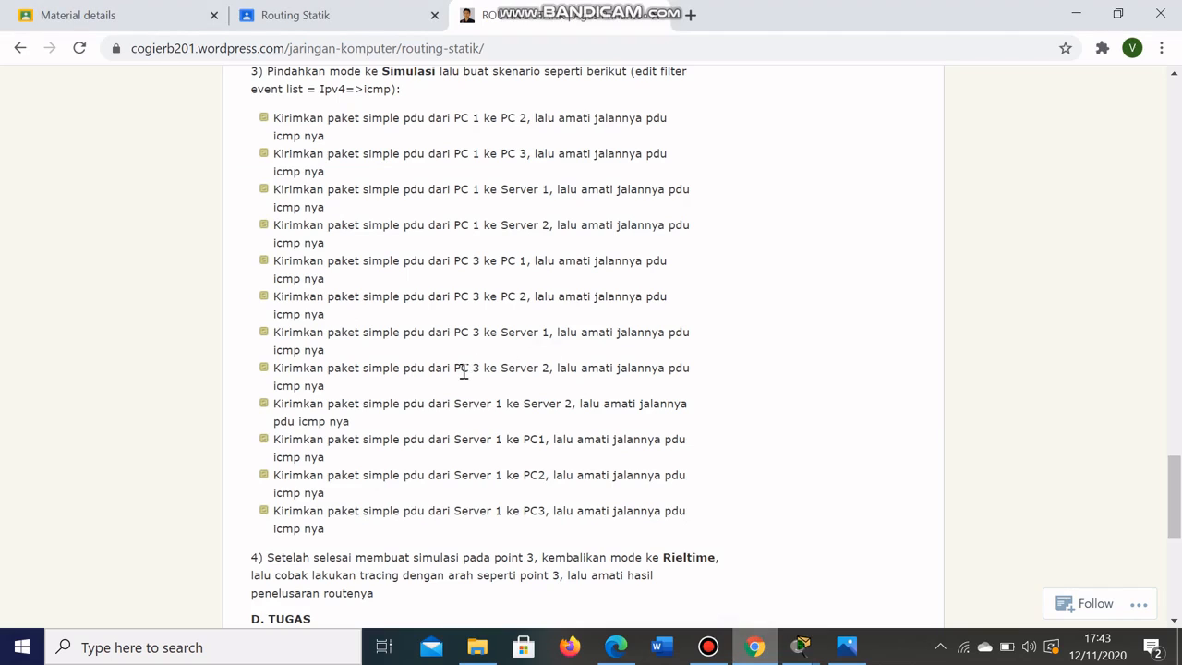
left_click(801, 646)
left_click(777, 587)
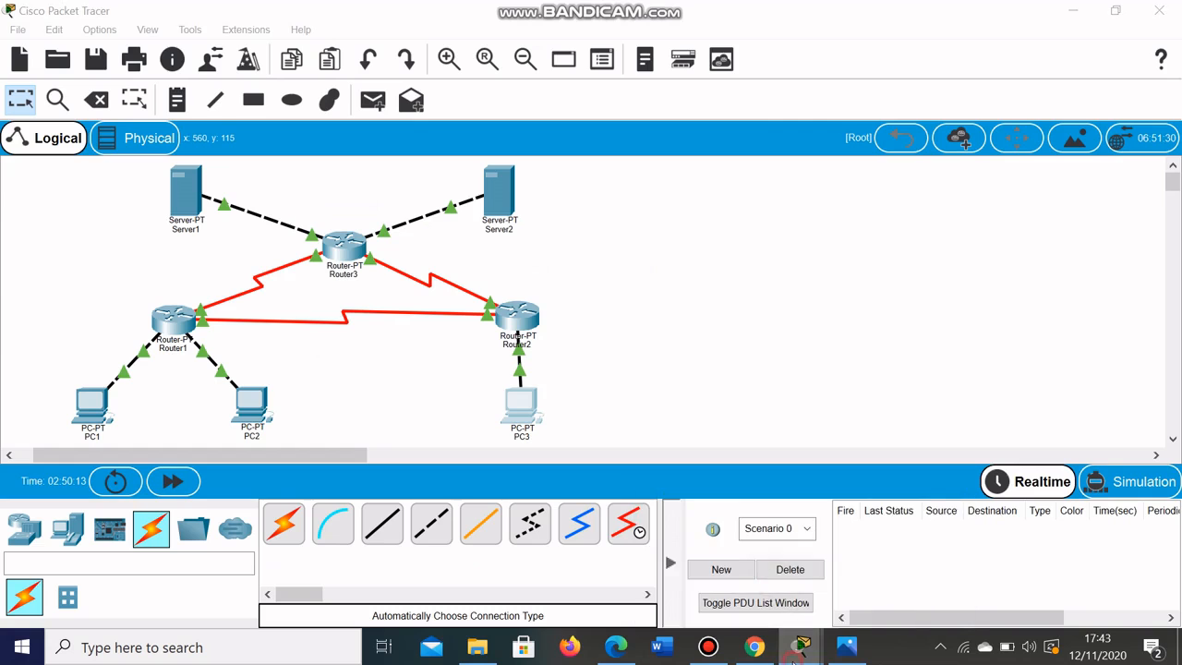
left_click(800, 646)
left_click(865, 585)
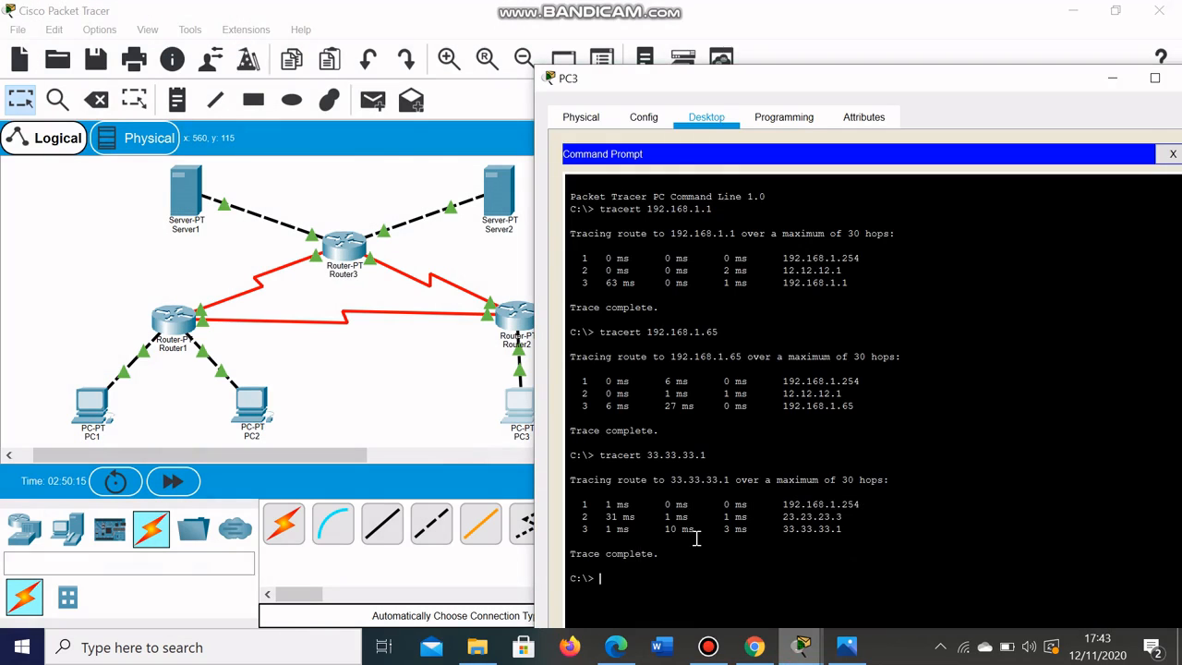
type("tra")
type("cert")
type("43.43.43.1")
key("Return")
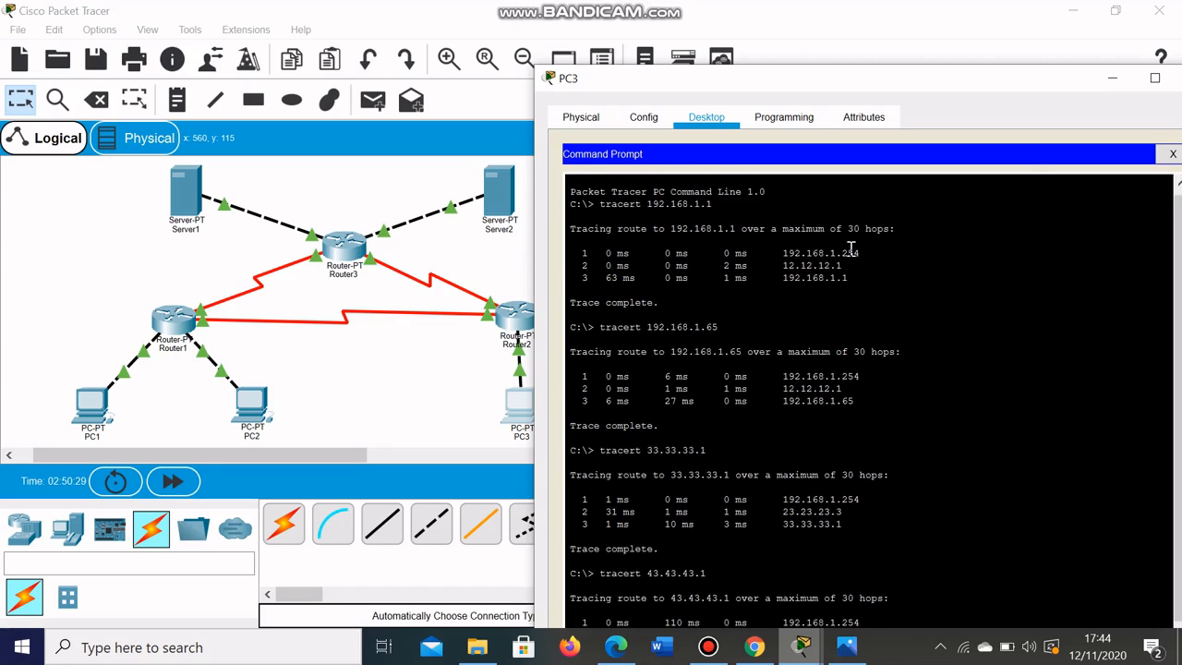
left_click_drag(1007, 80, 1019, 23)
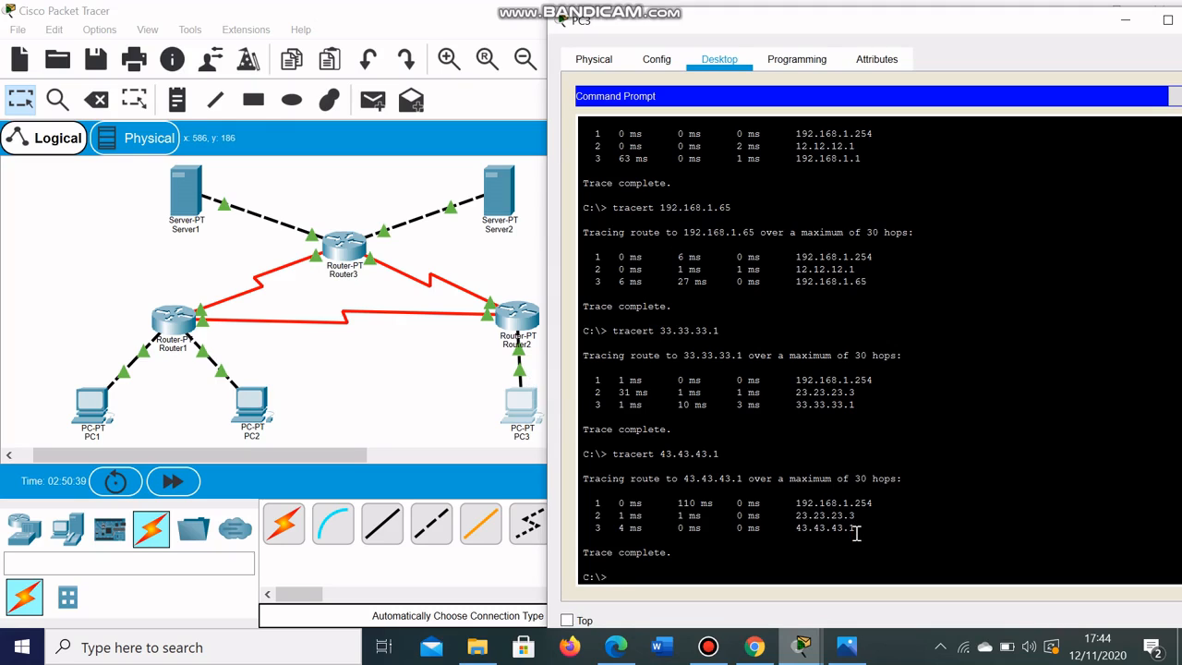
- Close PC3's window, and check the ninth tracing direction on the tutorial page in Chrome before returning to Packet Tracer
double_click(984, 32)
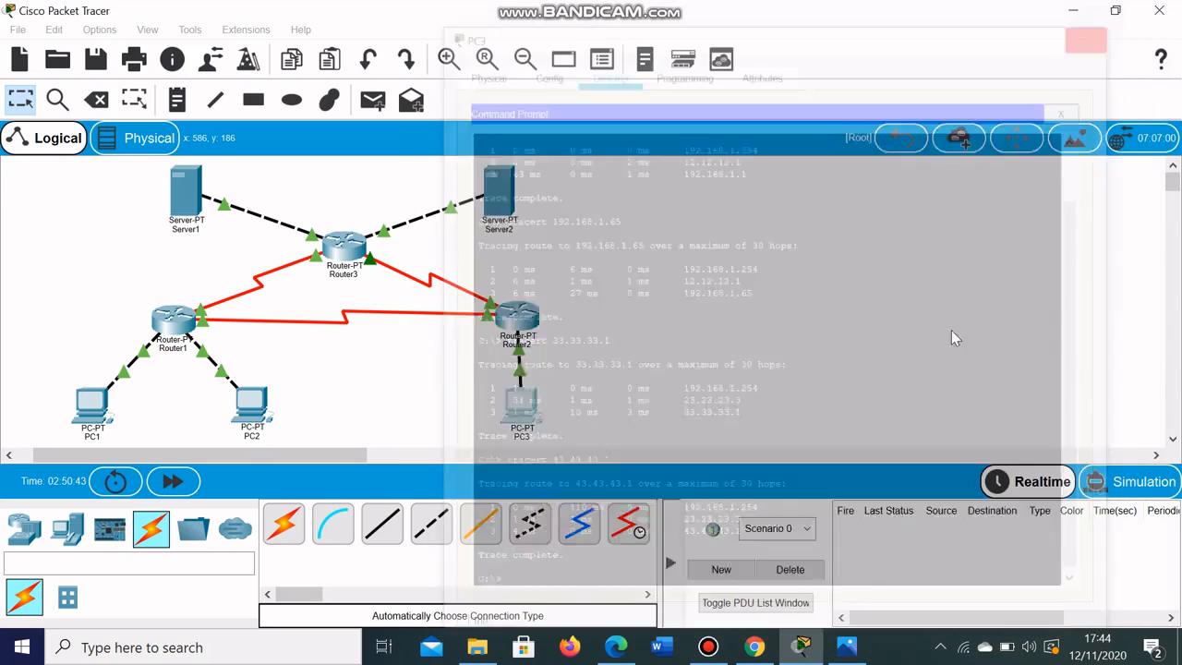
left_click(1097, 30)
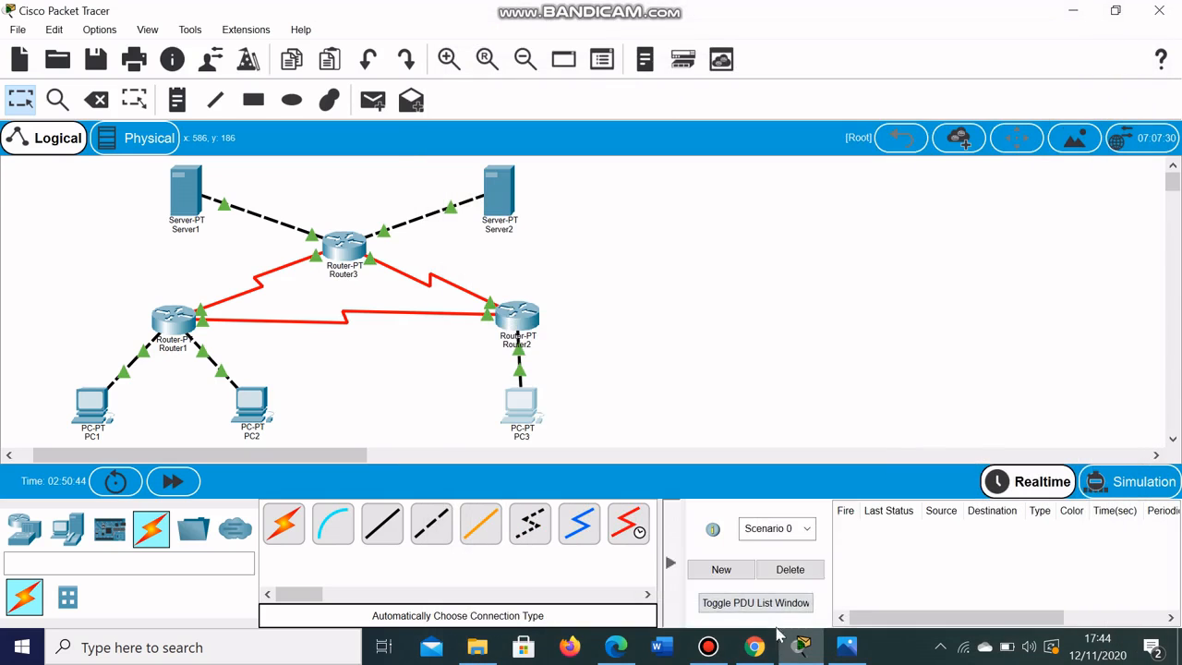
left_click(757, 637)
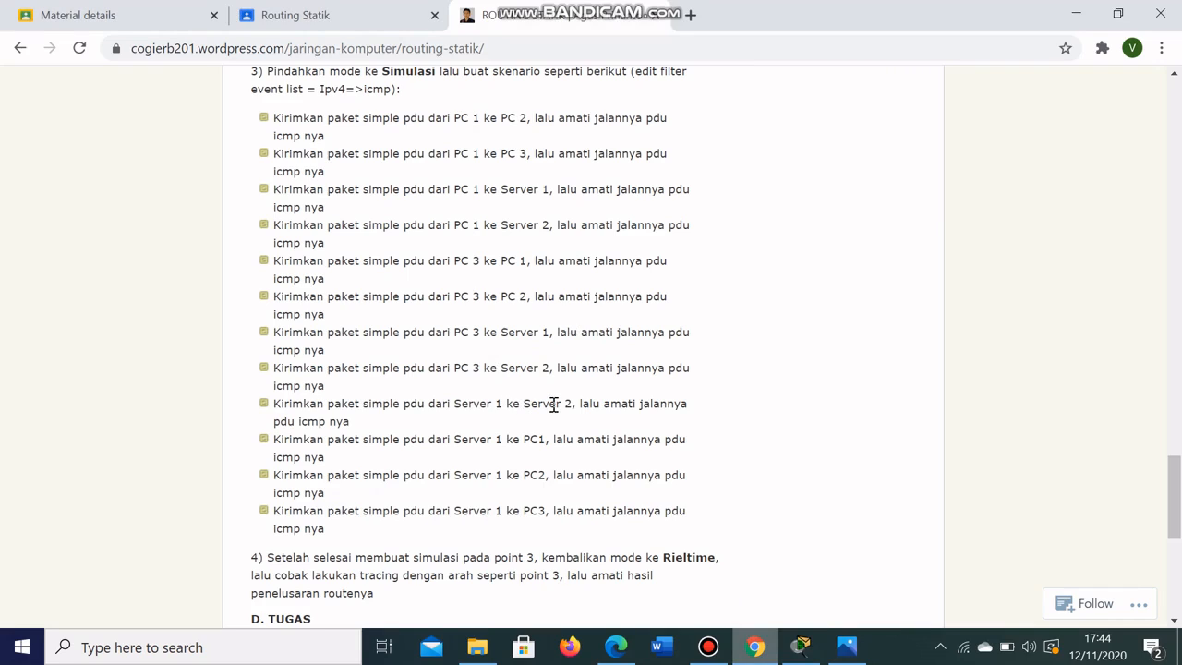
mouse_move(801, 646)
left_click(744, 588)
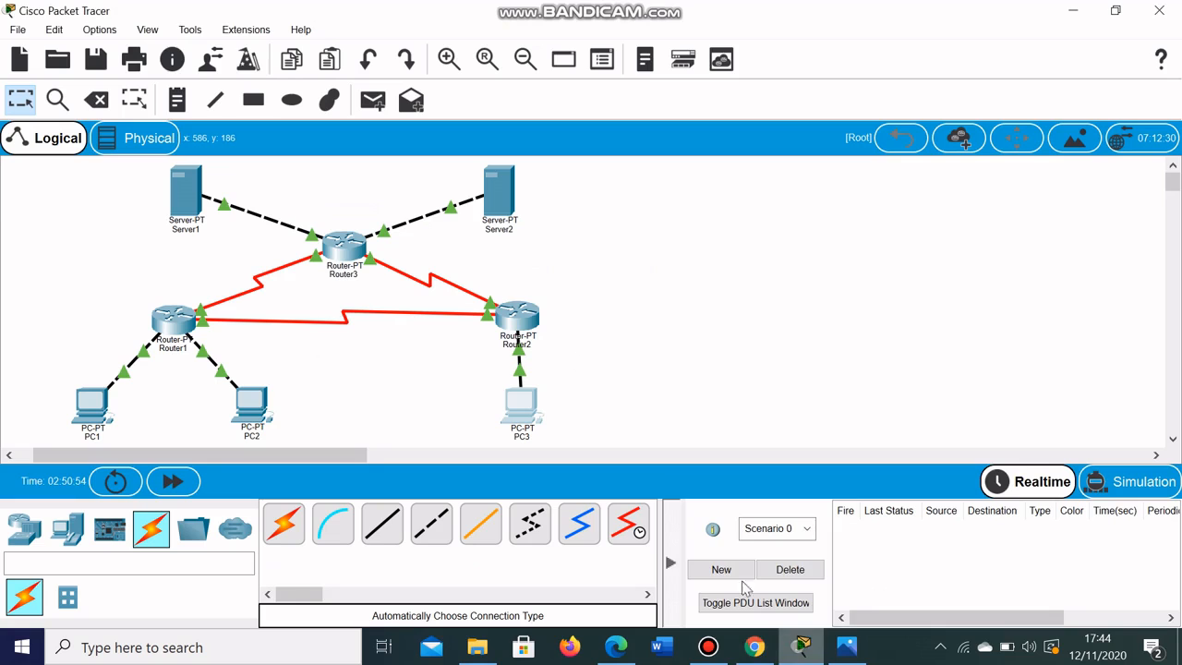
- Run tracert 43.43.43.1 in Server1's Command Prompt to trace Server2, and move Server1's window off the topology
left_click(198, 203)
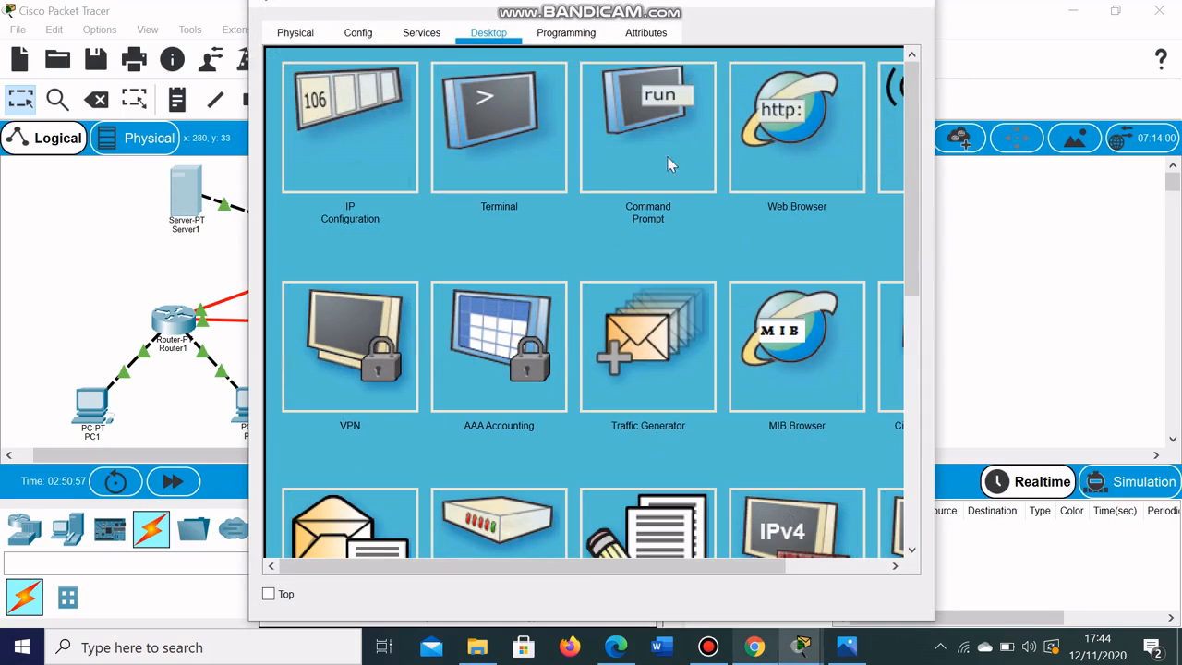
left_click(621, 160)
type("t")
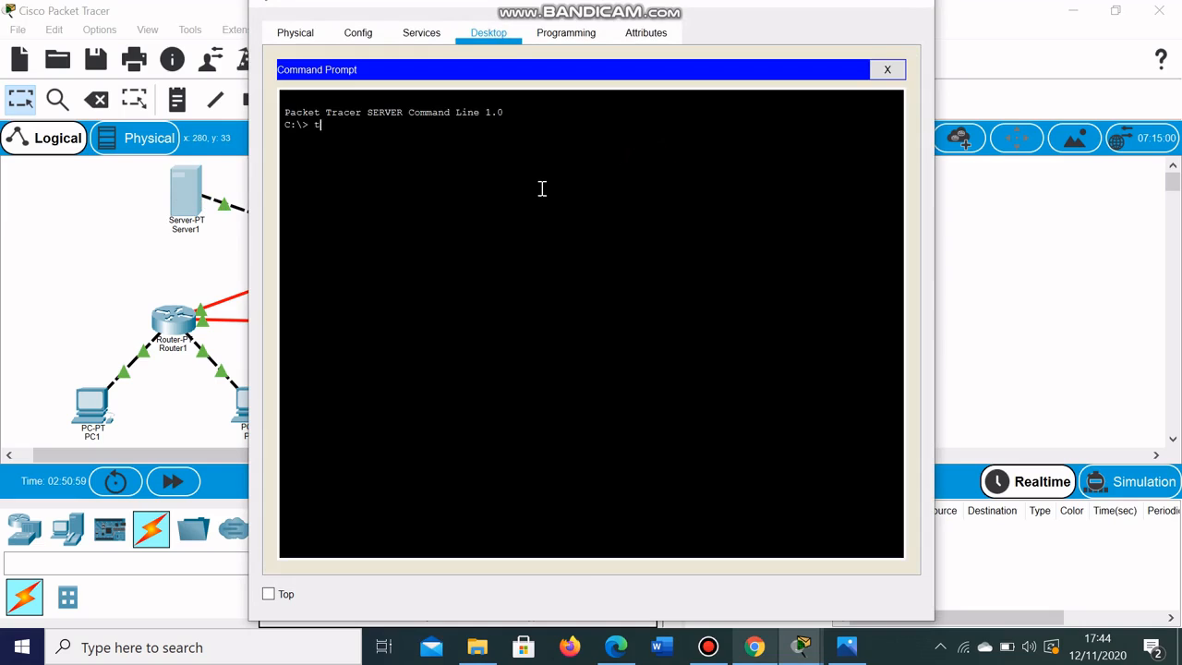
type("racert 43.43.43.1")
key("Return")
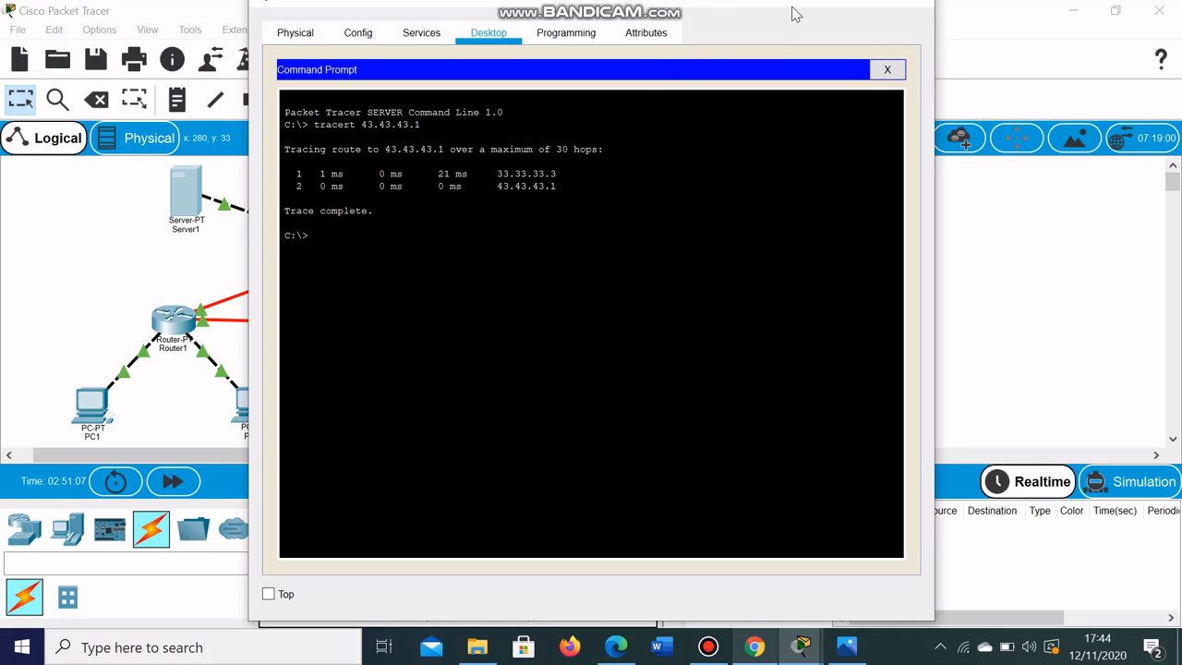
left_click_drag(796, 15, 1061, 80)
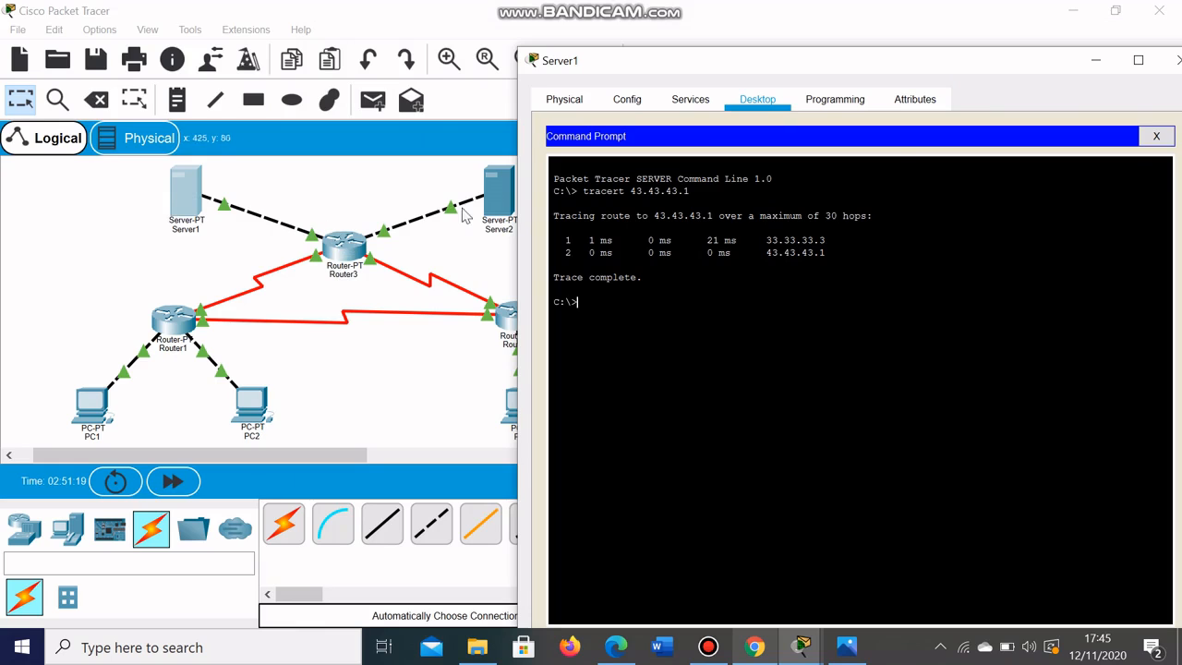
- Check the tenth tracing direction on the tutorial page in Chrome, and run tracert 192.168.1.1 in Server1's Command Prompt to trace PC1
left_click(748, 650)
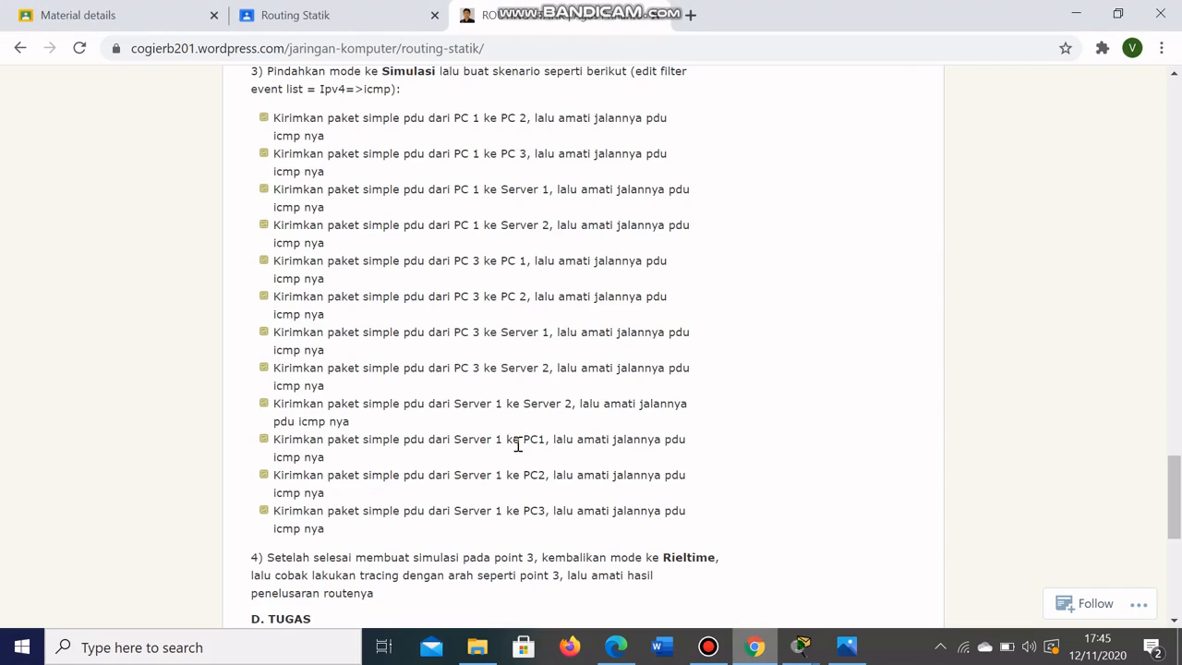
mouse_move(794, 647)
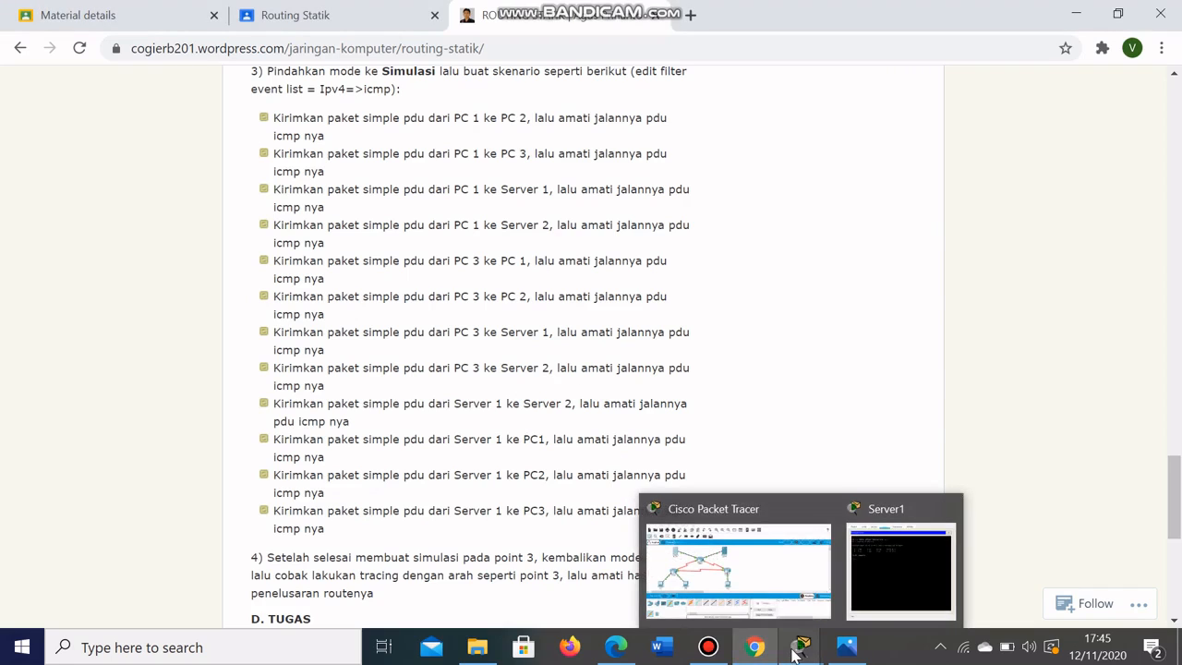
left_click(764, 591)
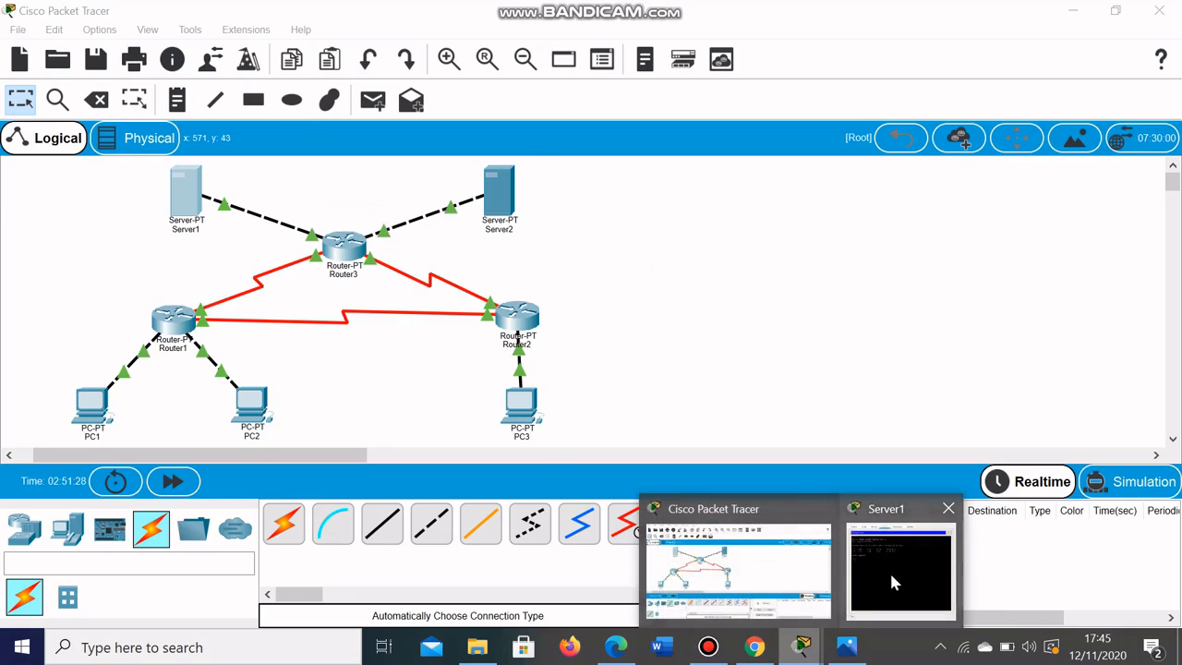
left_click(889, 571)
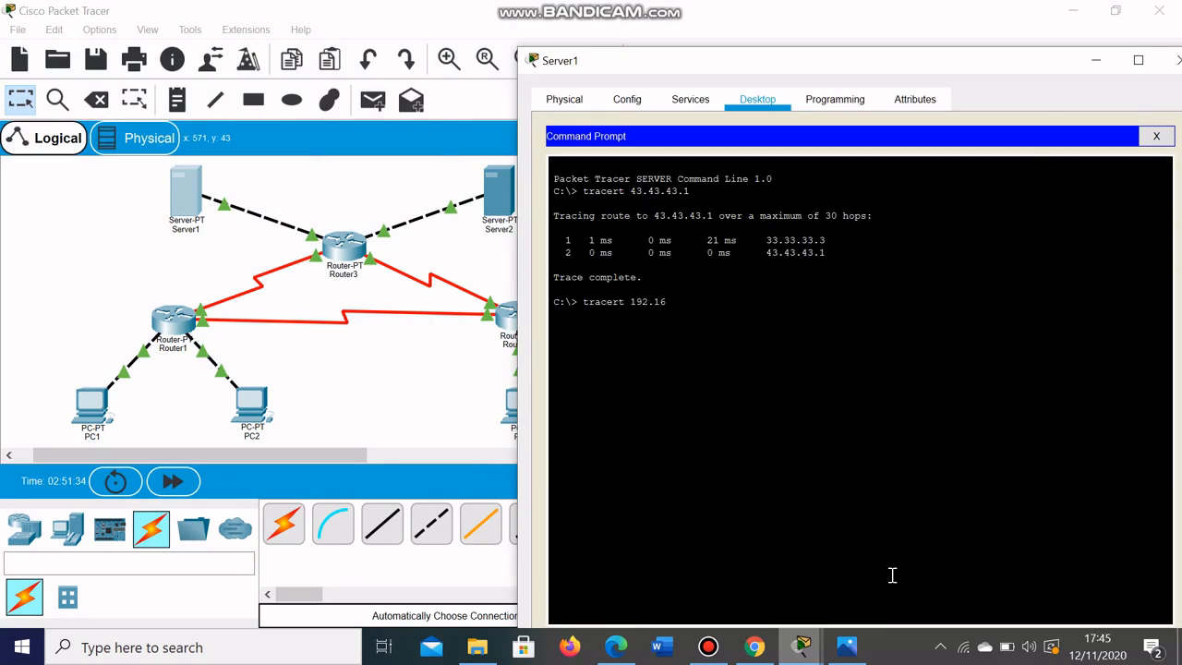
type("1.")
key("Return")
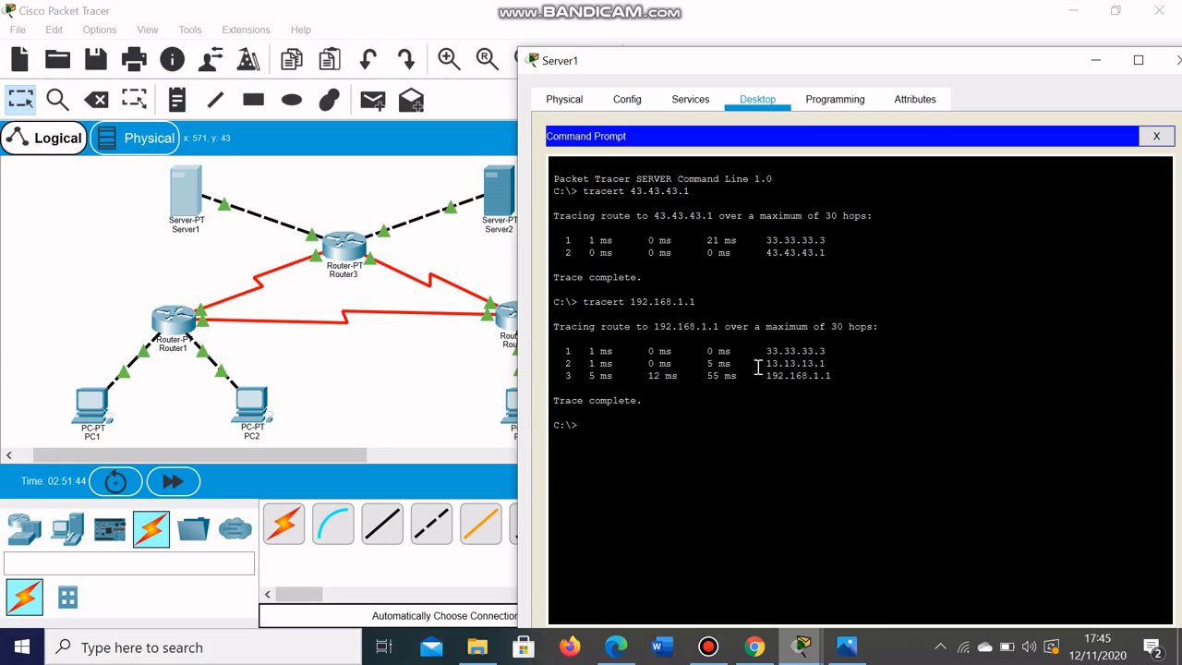
- Check the eleventh tracing direction in Chrome, and run tracert 192.168.1.65 in Server1's Command Prompt in Packet Tracer to trace PC2
left_click(756, 644)
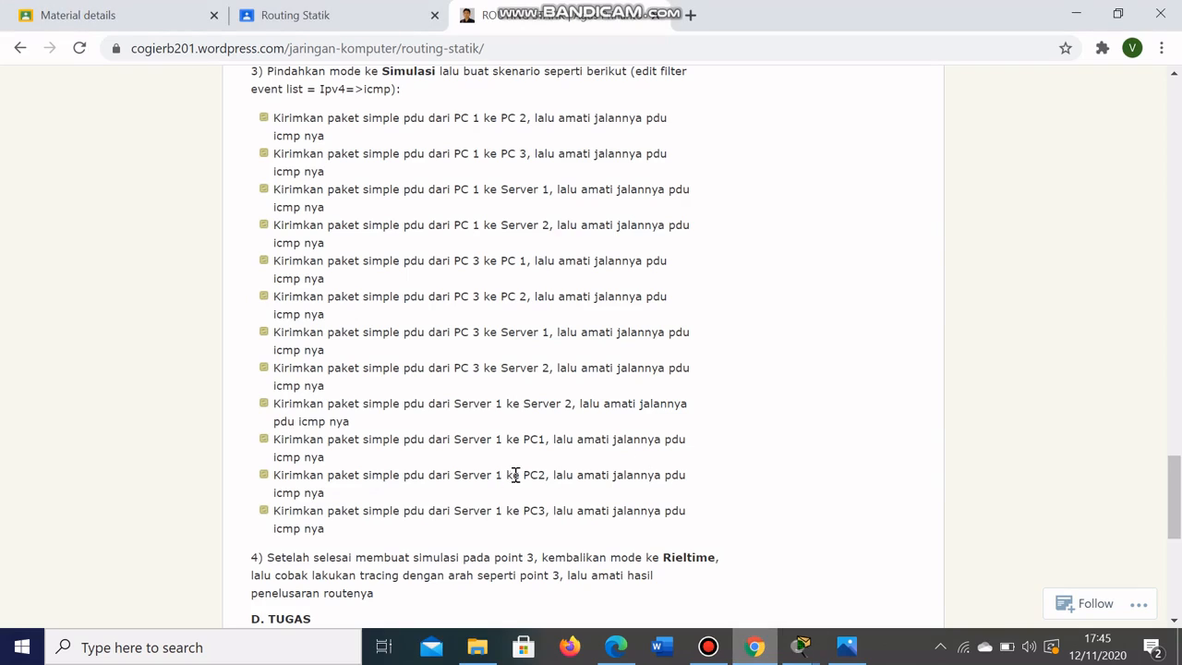
left_click(801, 644)
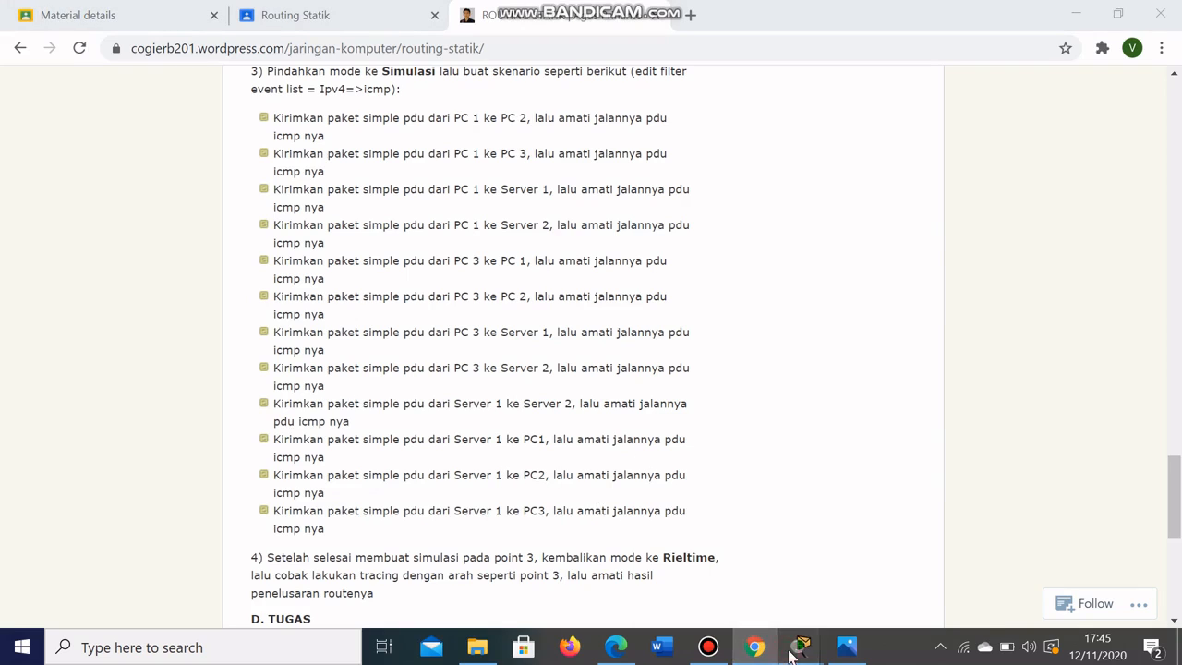
left_click(790, 549)
left_click(806, 645)
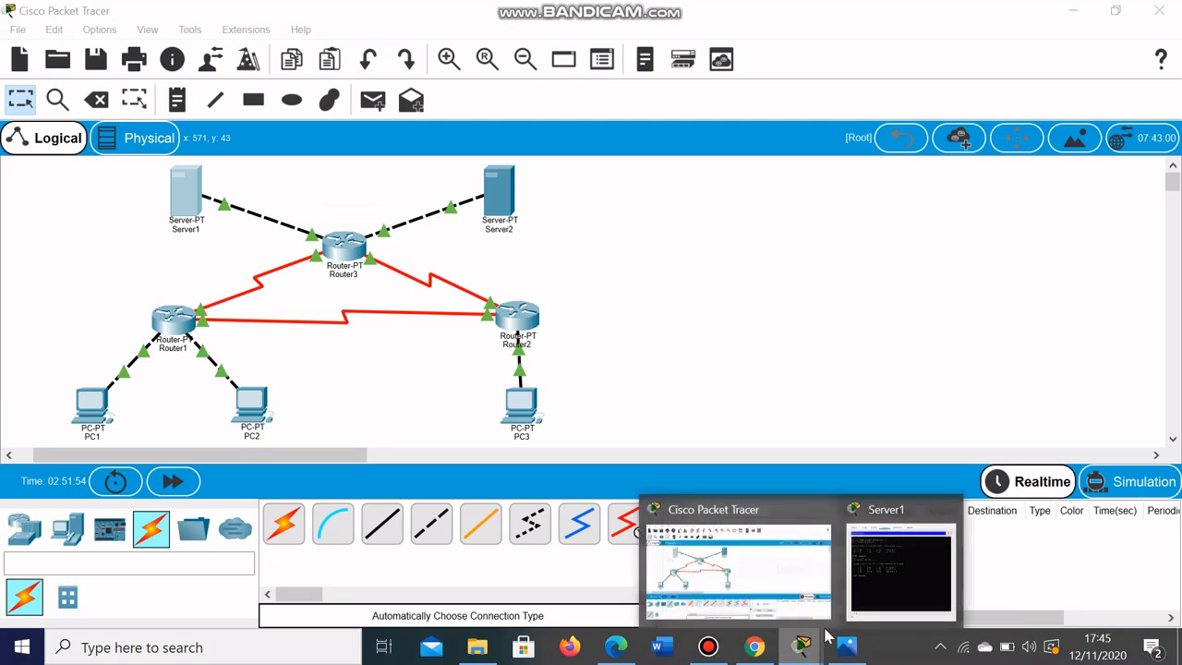
left_click(860, 599)
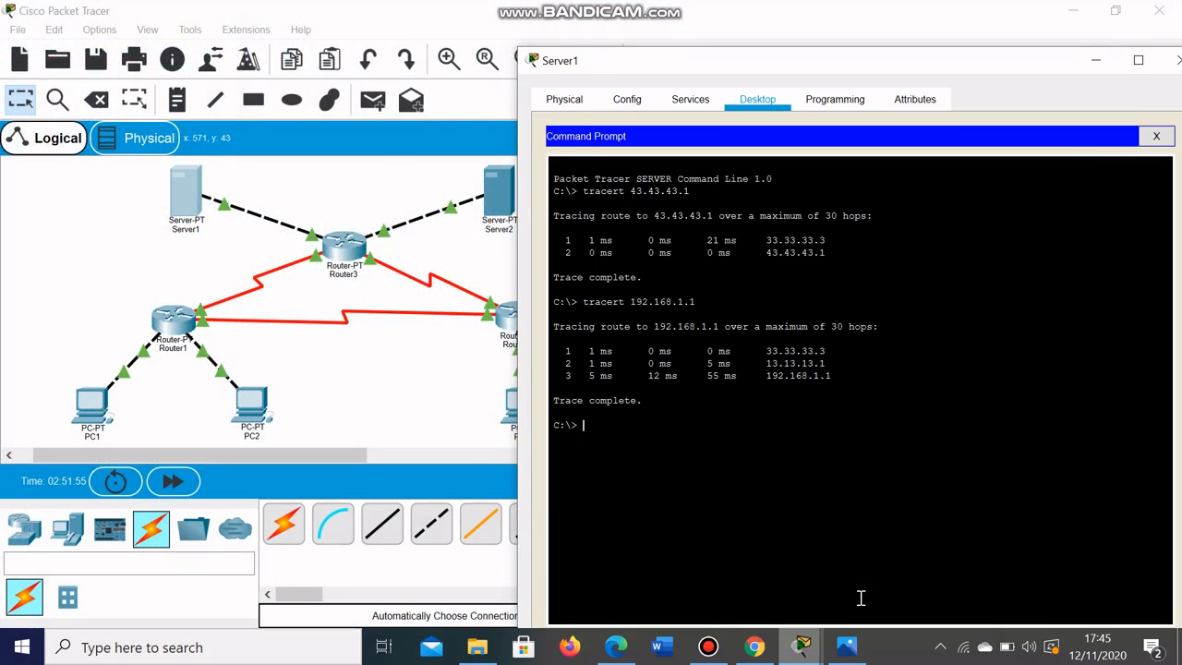
type("tracert 192.168.1.")
type("65")
key("Return")
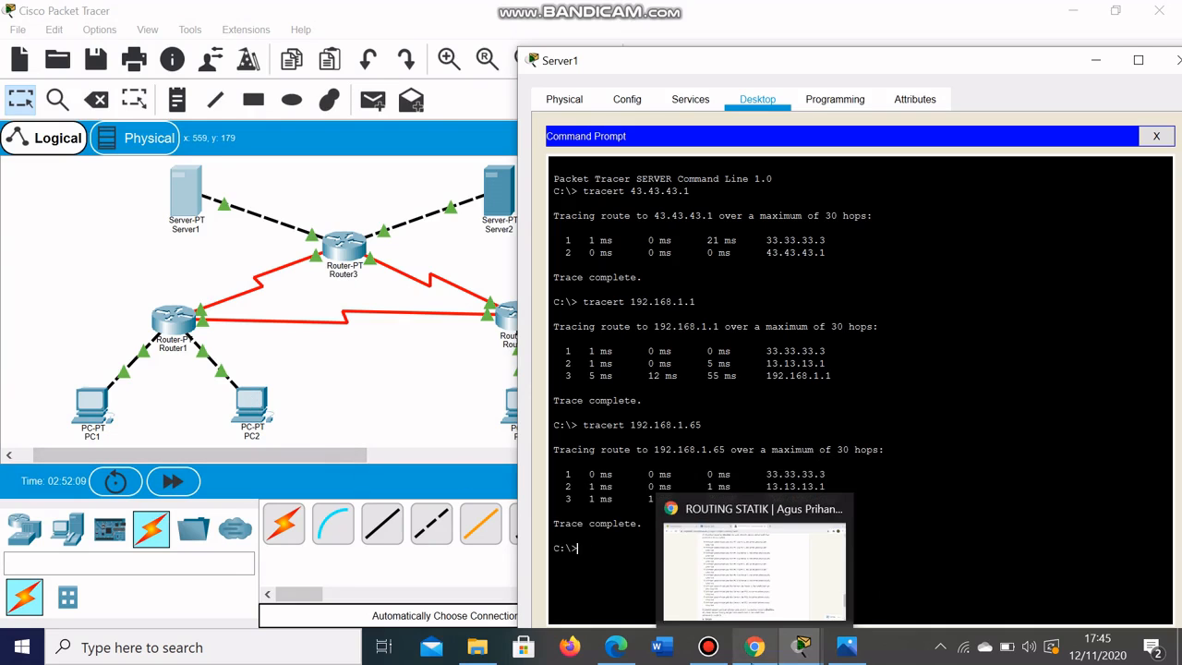
- Check the last tracing direction in Chrome, run tracert 192.168.1.253 in Server1's Command Prompt to trace PC3, and close Server1's window
left_click(754, 646)
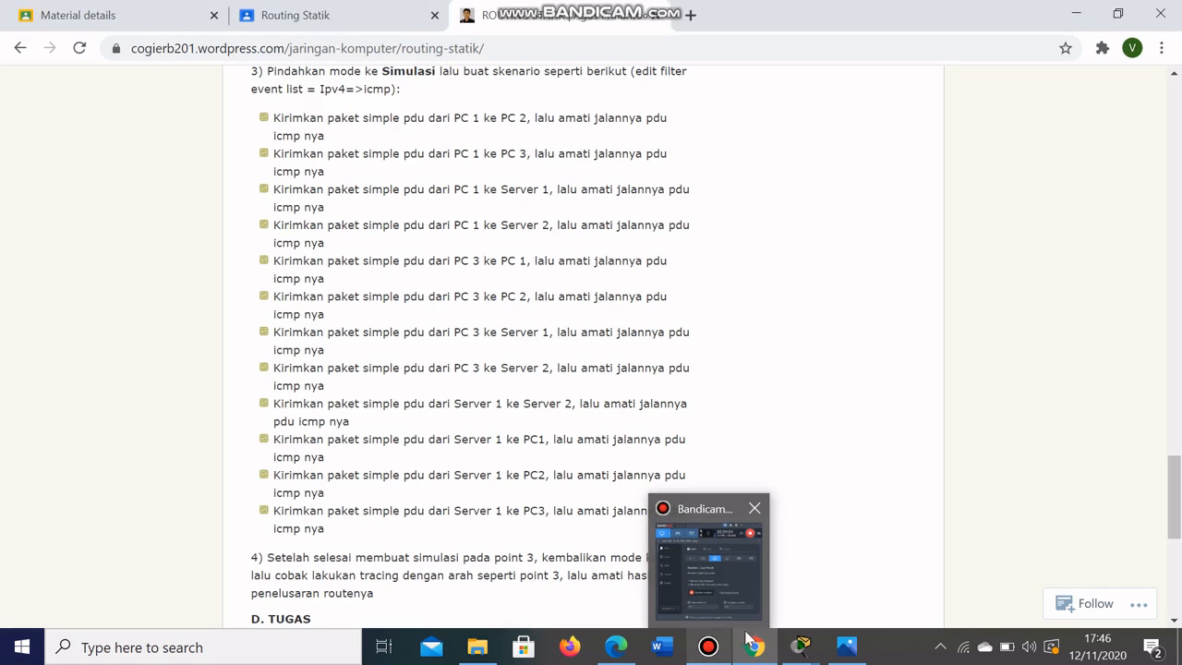
mouse_move(800, 644)
left_click(752, 567)
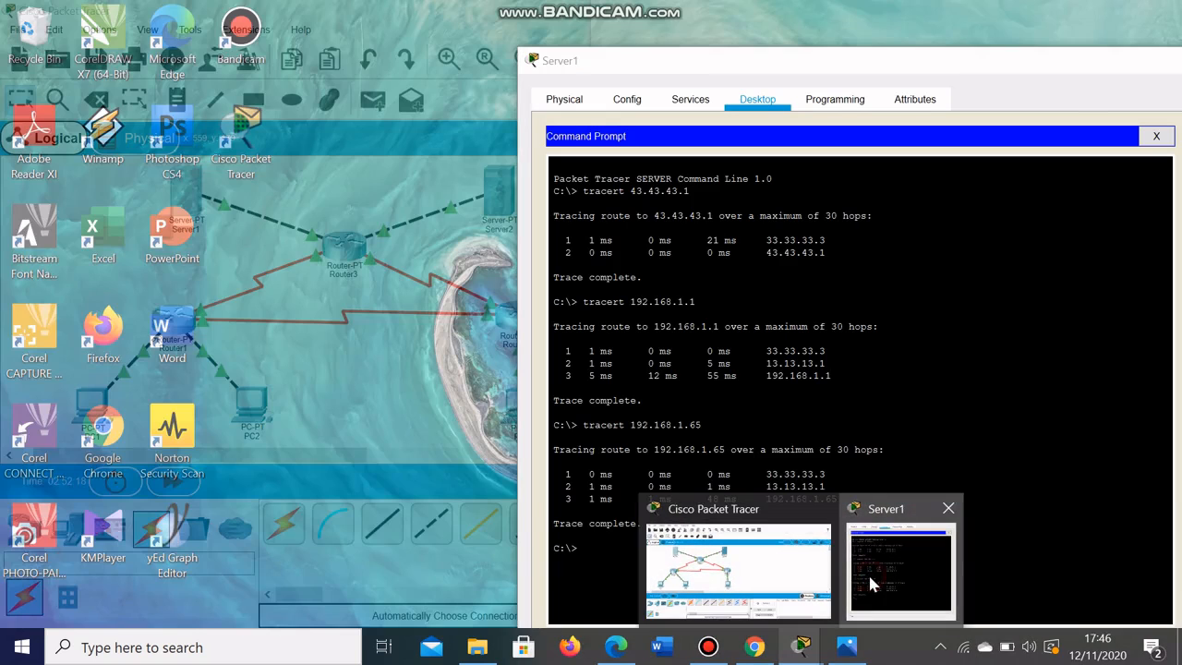
left_click(869, 577)
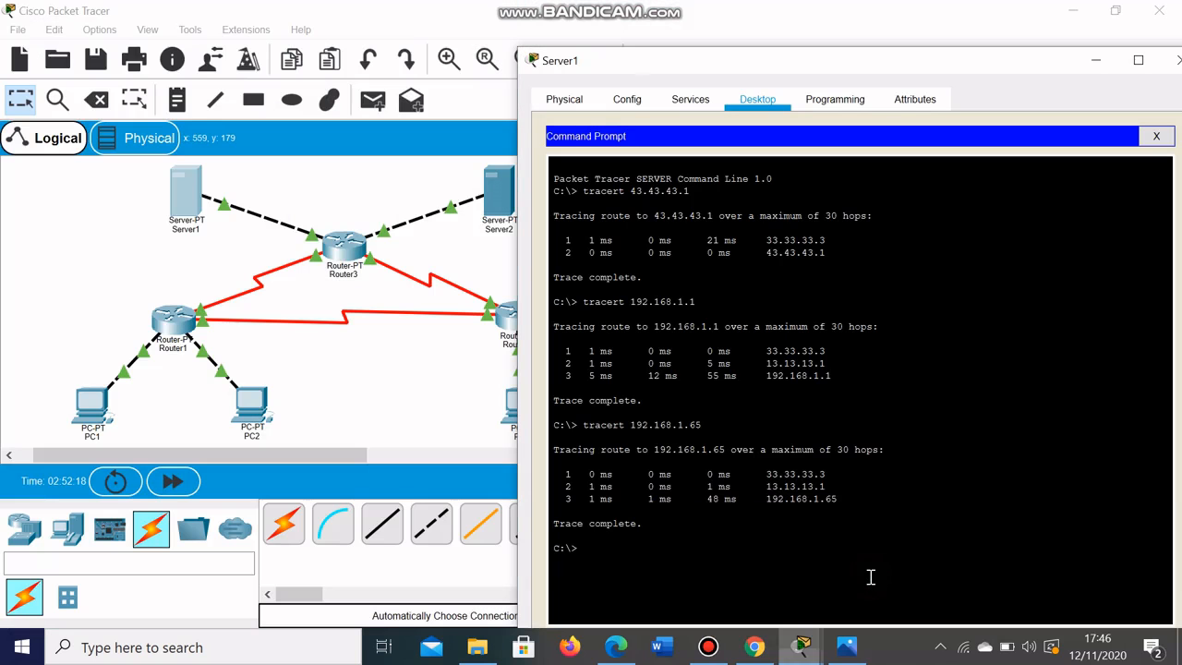
type("tracert")
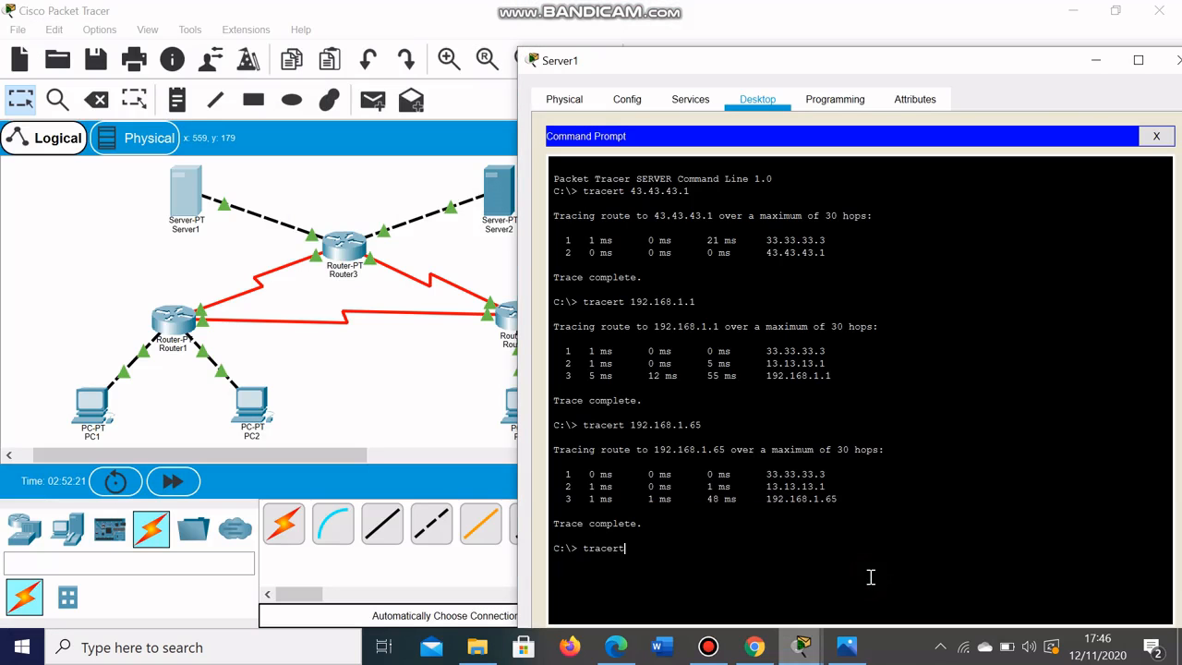
type(" 192.168.1.253")
key("Return")
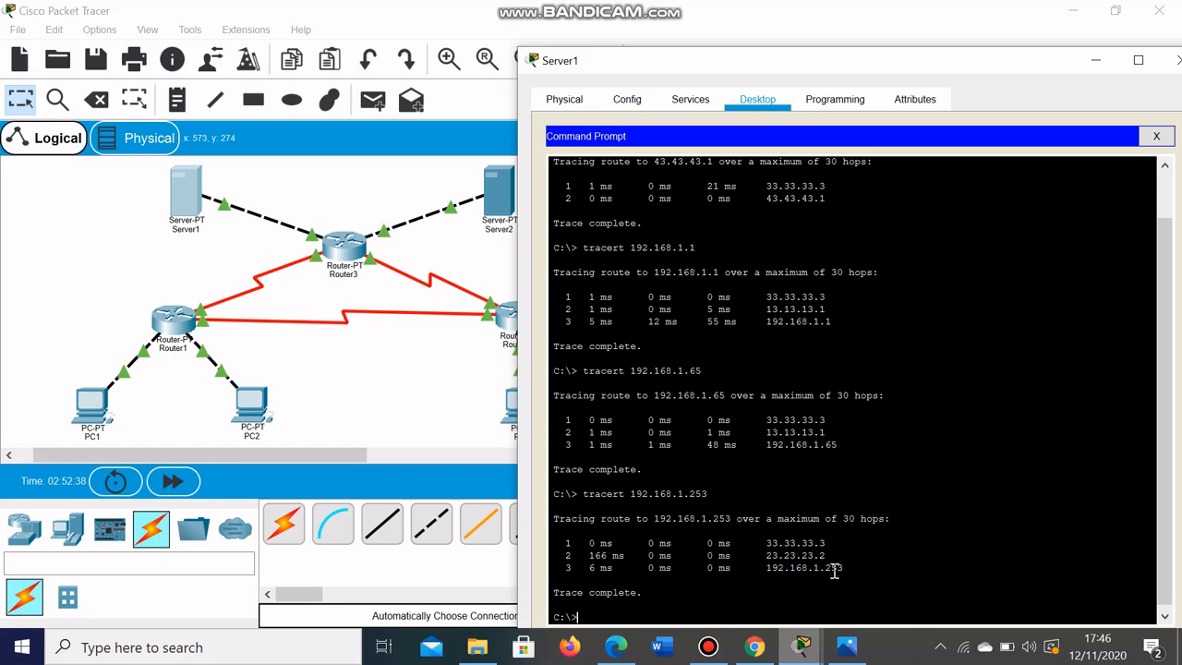
left_click(1173, 61)
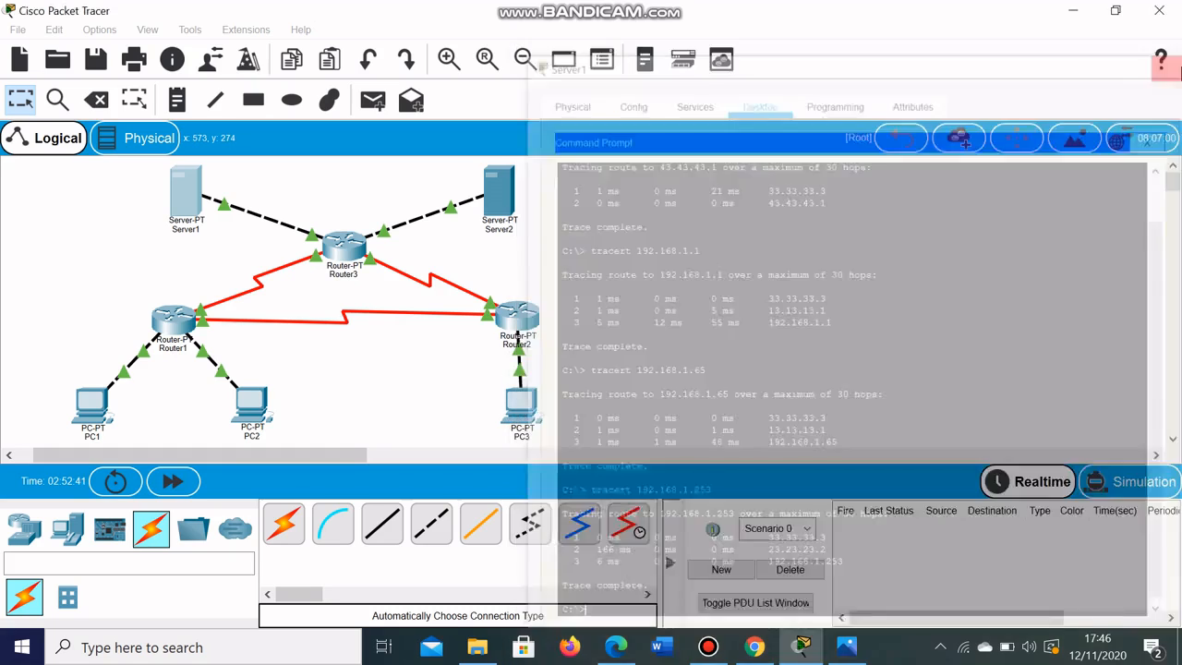